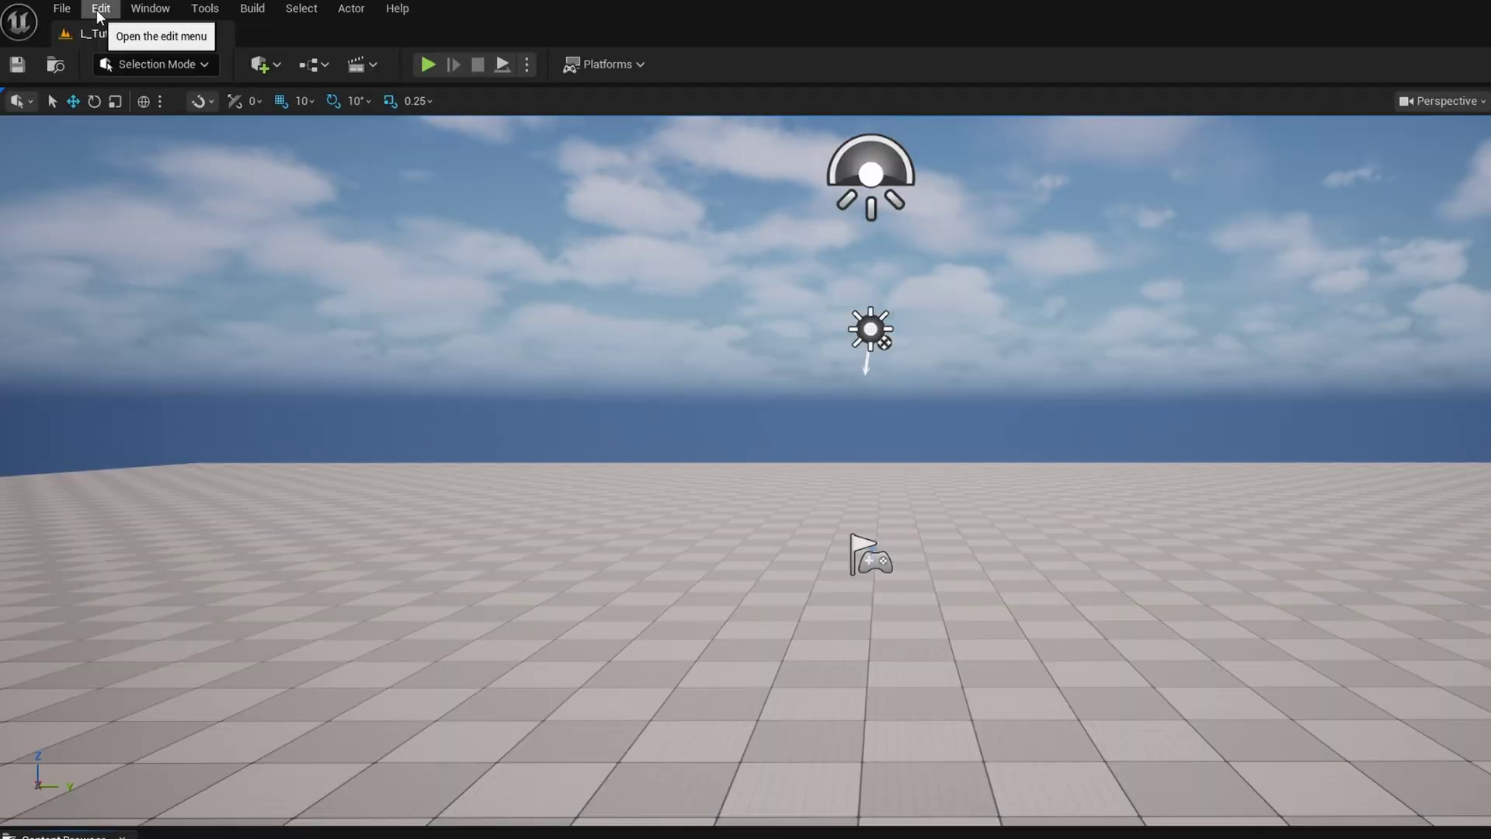
# Step: Find the PCG plugins and enable Procedural Content Generation Framework (PCG)
pyautogui.click(98, 14)
pyautogui.click(148, 299)
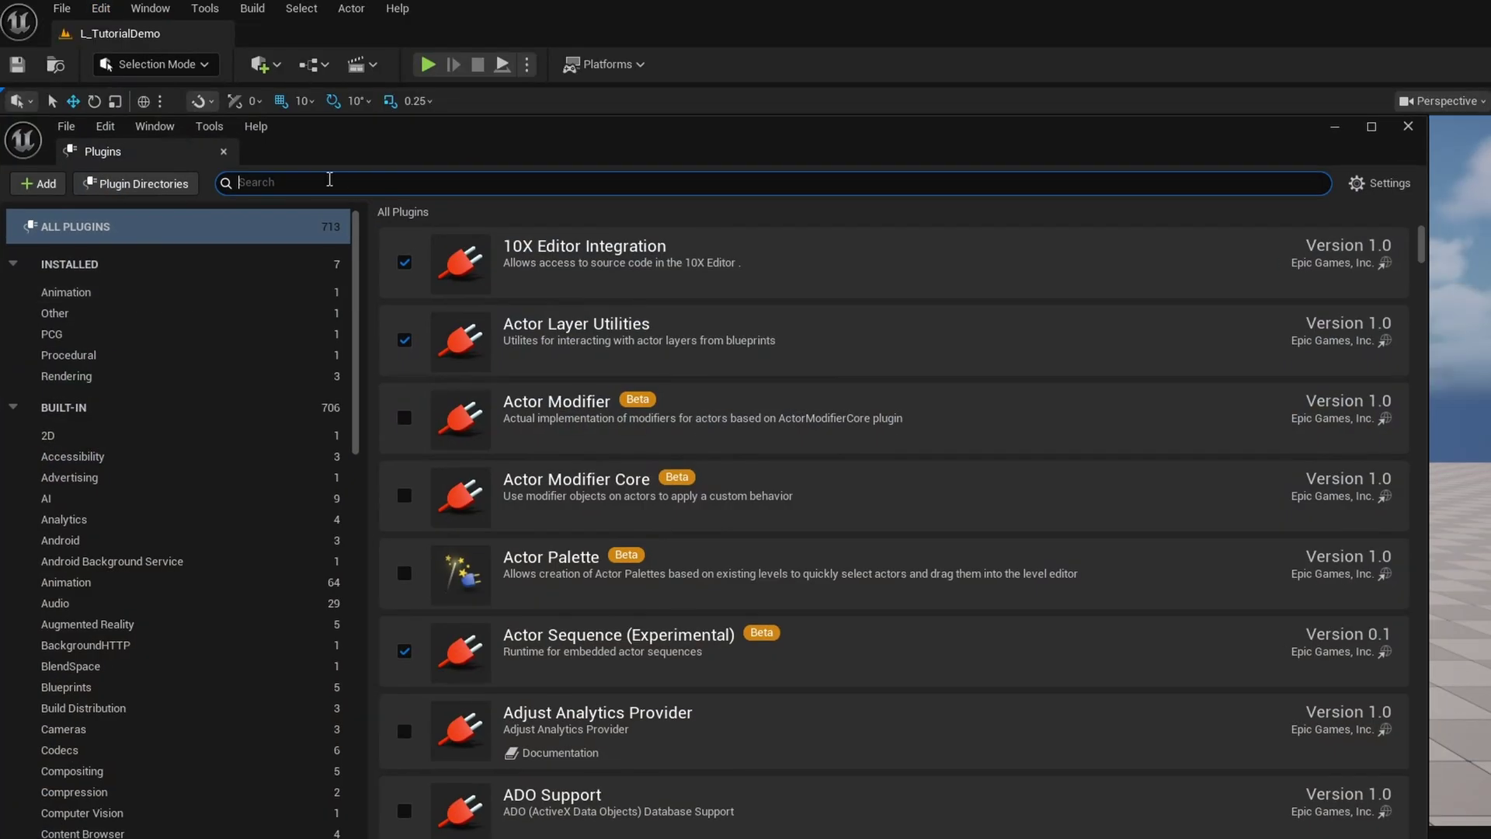
pyautogui.write('pcg')
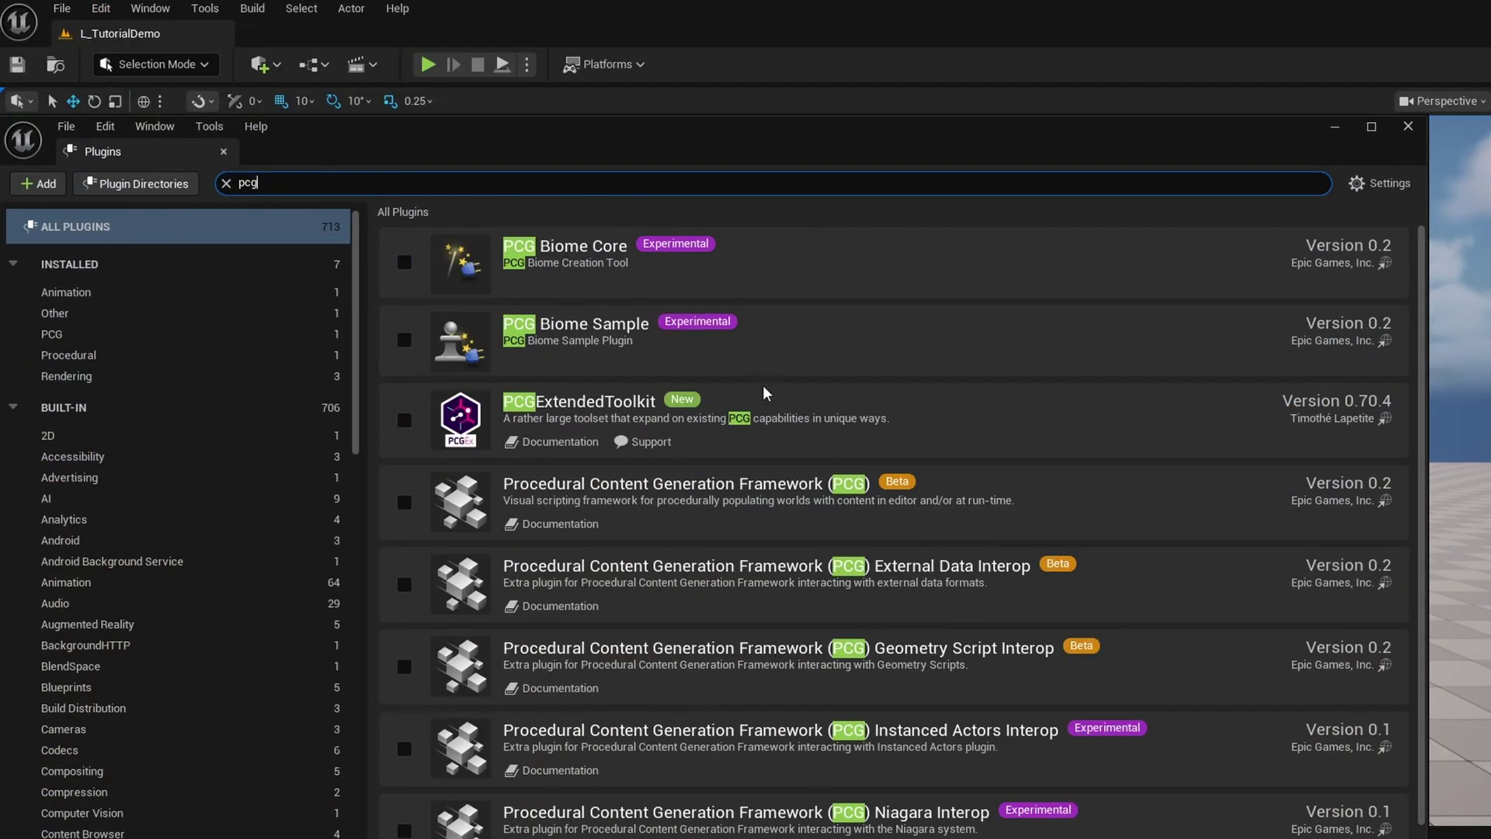
pyautogui.click(404, 501)
pyautogui.click(1245, 682)
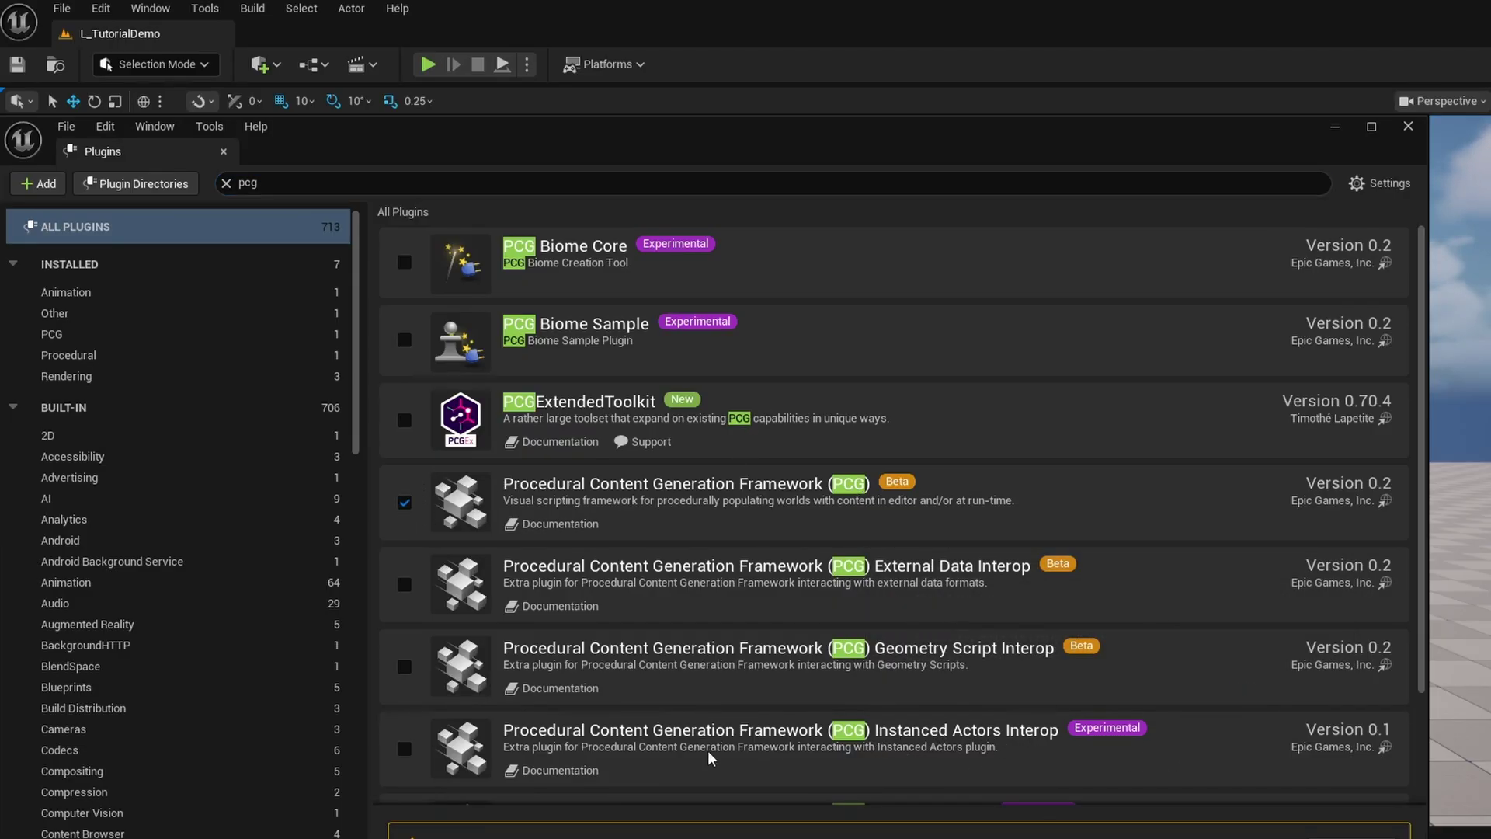
# Step: Enable the PCG Instanced Actors Interop plugin and add the missing GameFeatureData entry to PrimaryAssetTypes
pyautogui.click(404, 748)
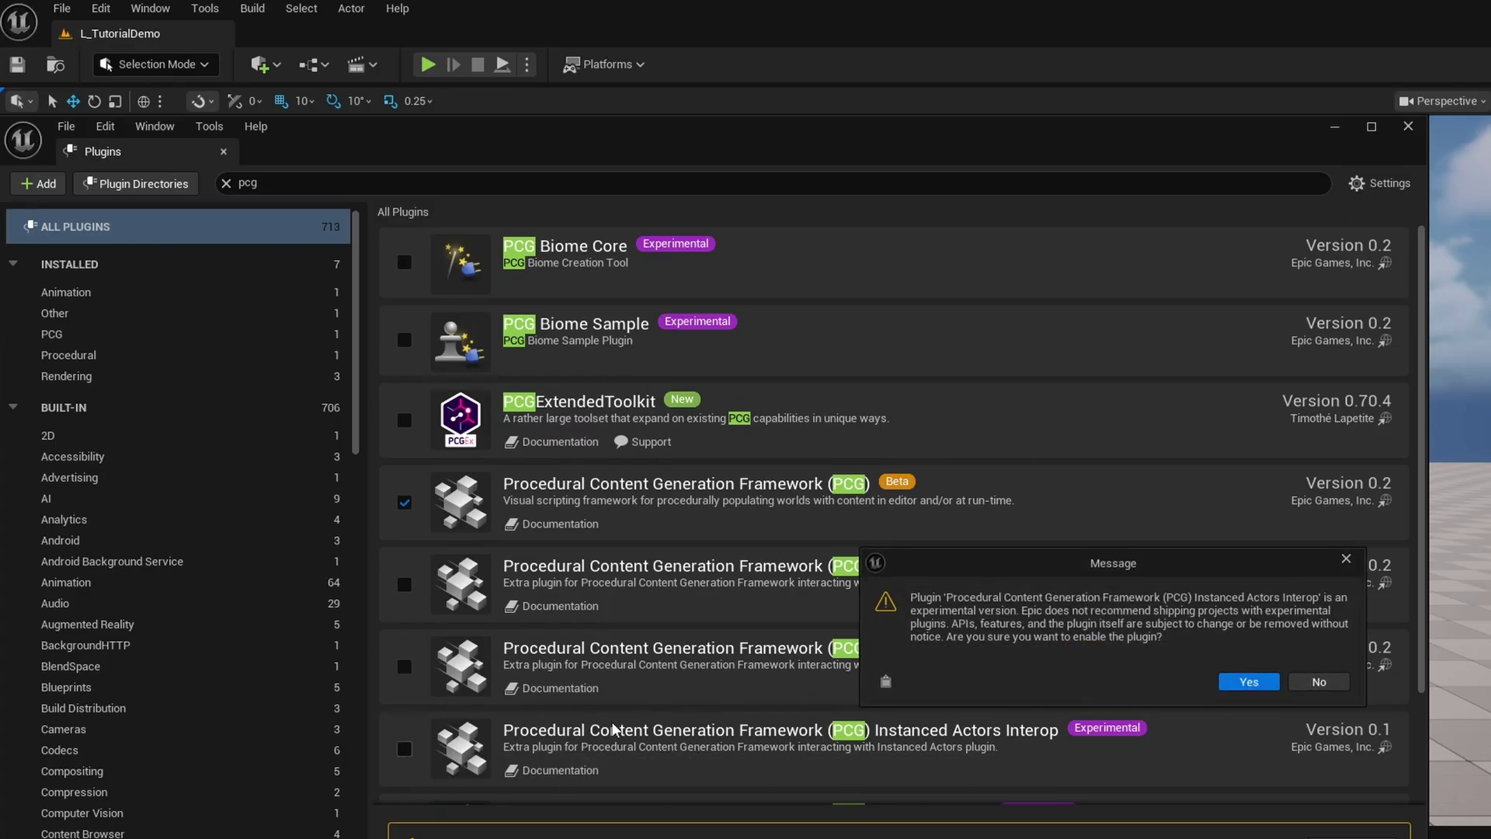
pyautogui.click(1244, 682)
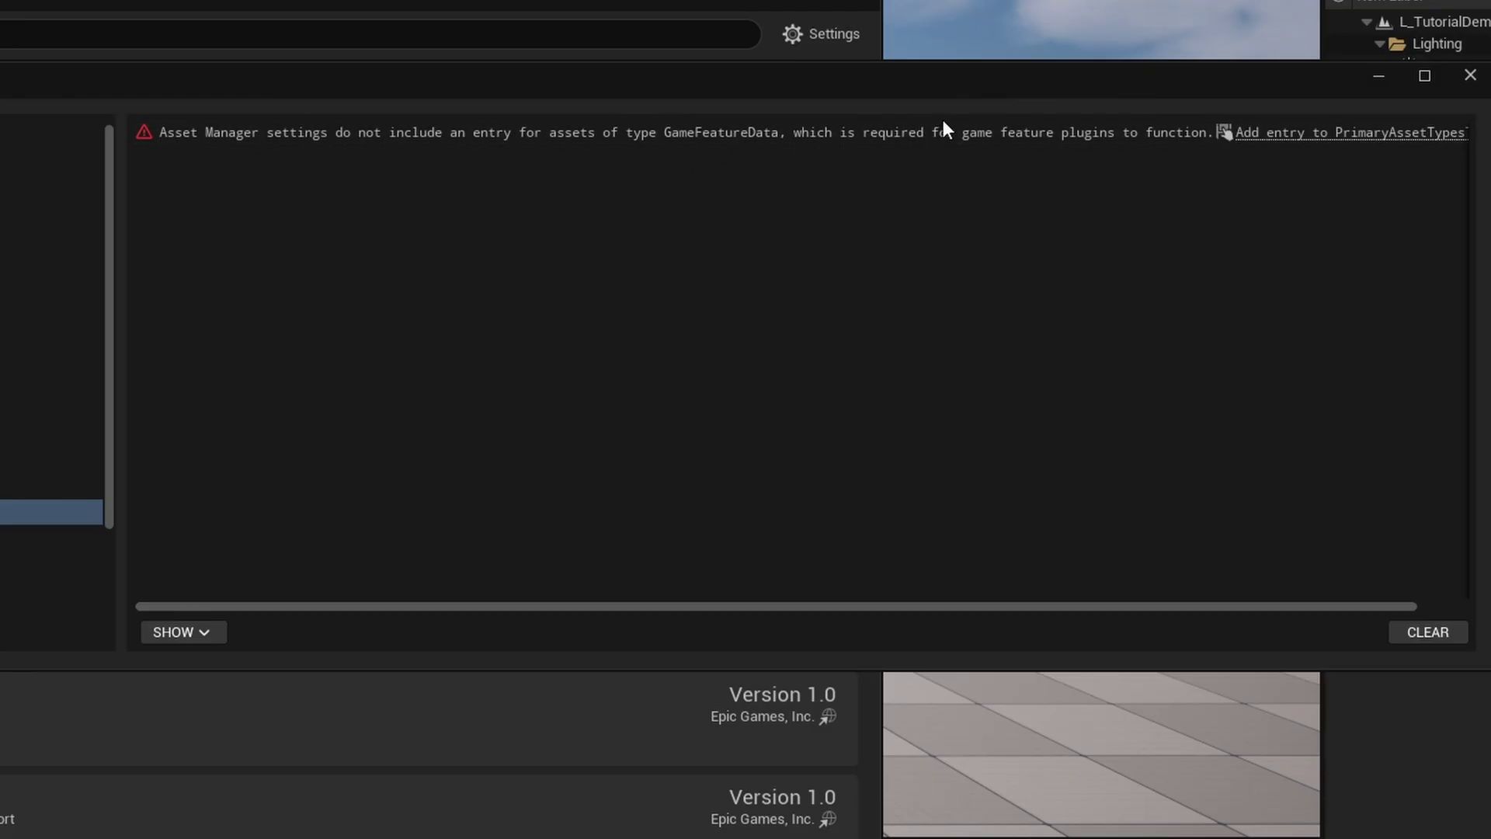
pyautogui.click(1300, 132)
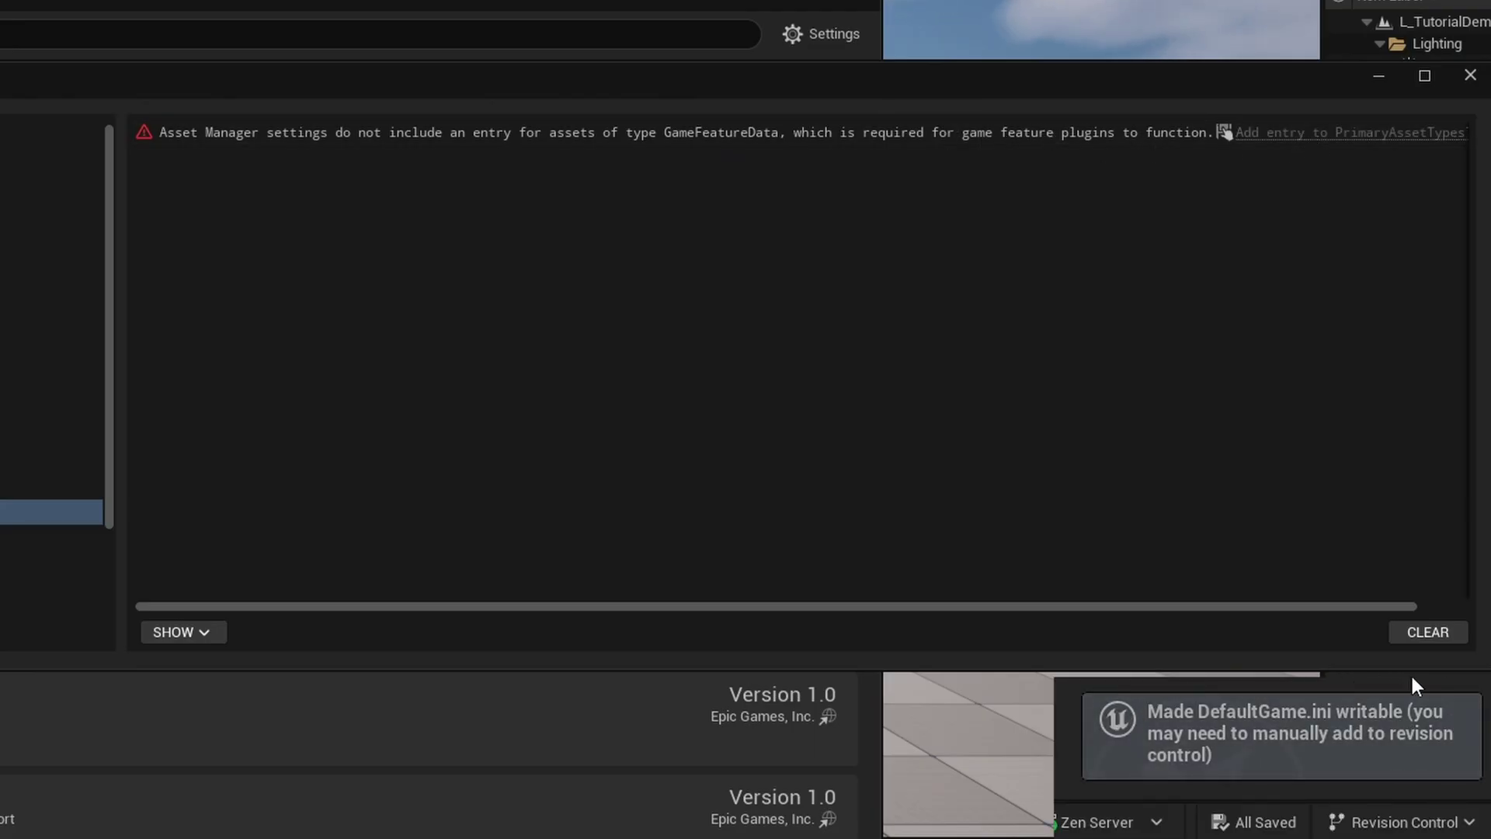
pyautogui.click(1470, 77)
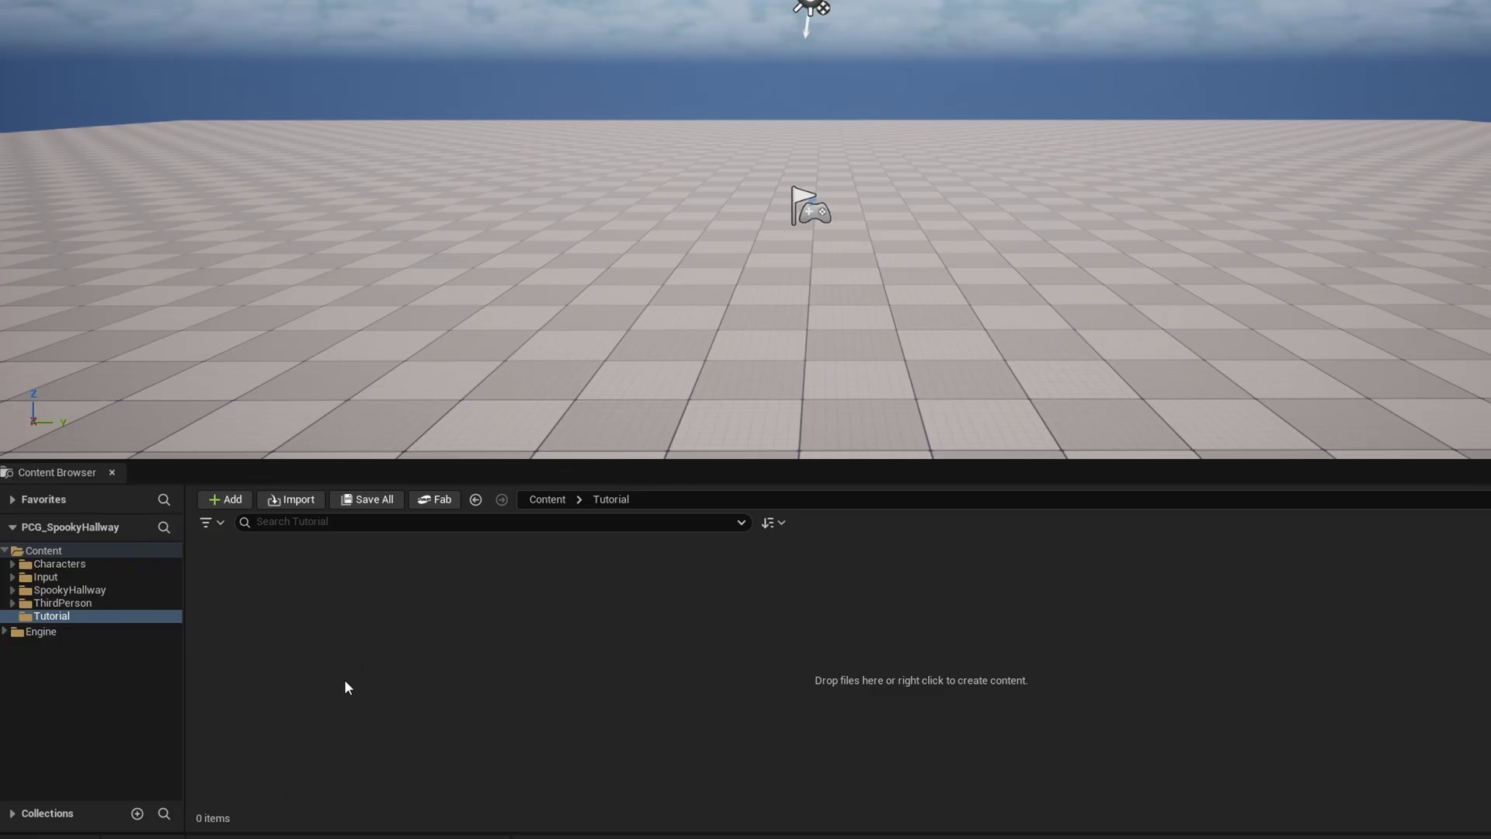
# Step: Create an empty PCG graph named PCG_SpookyHallway in the Tutorial folder
pyautogui.rightClick(245, 648)
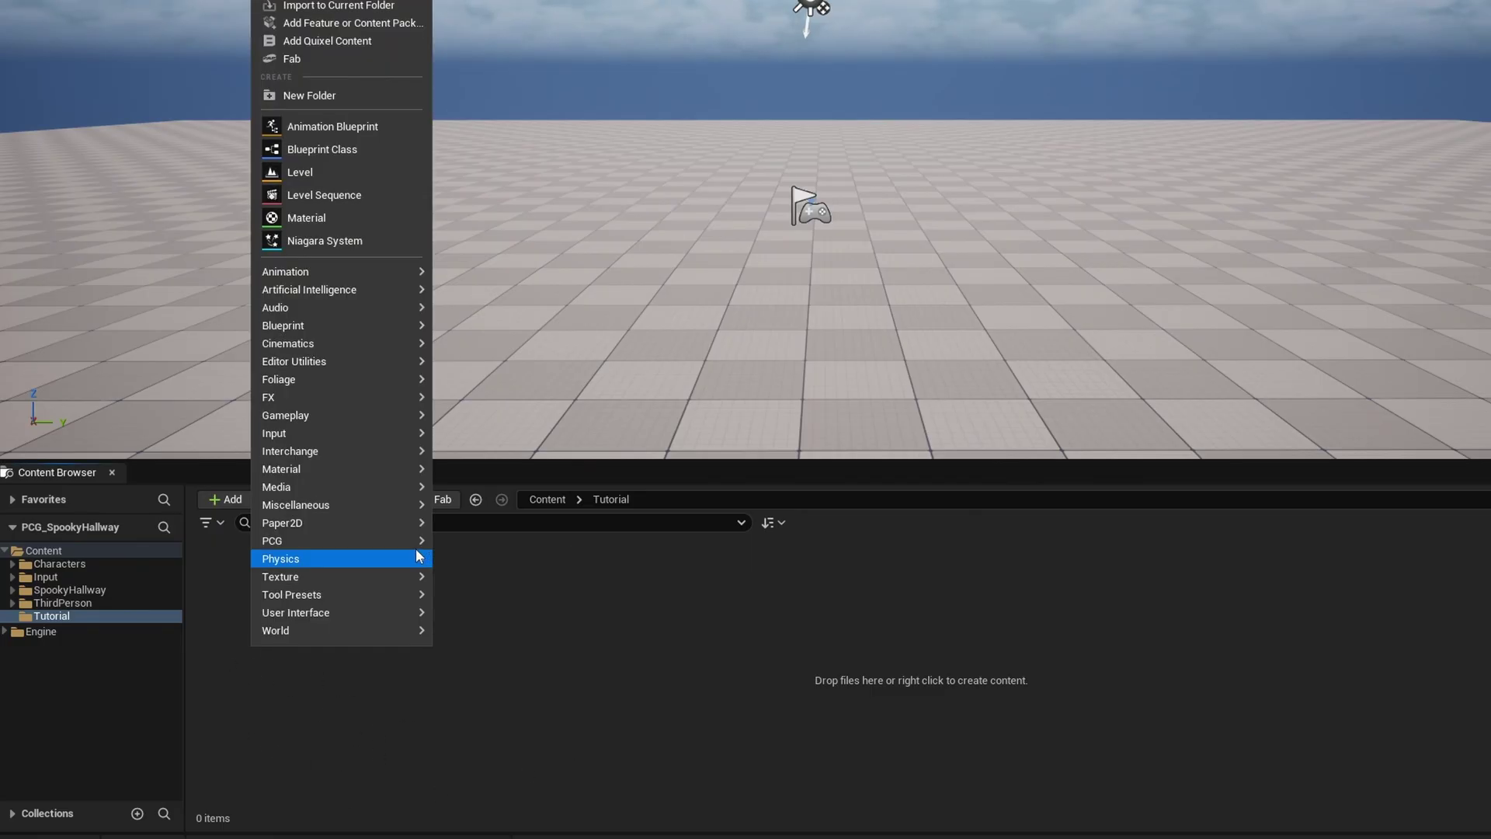
pyautogui.moveTo(412, 544)
pyautogui.click(483, 552)
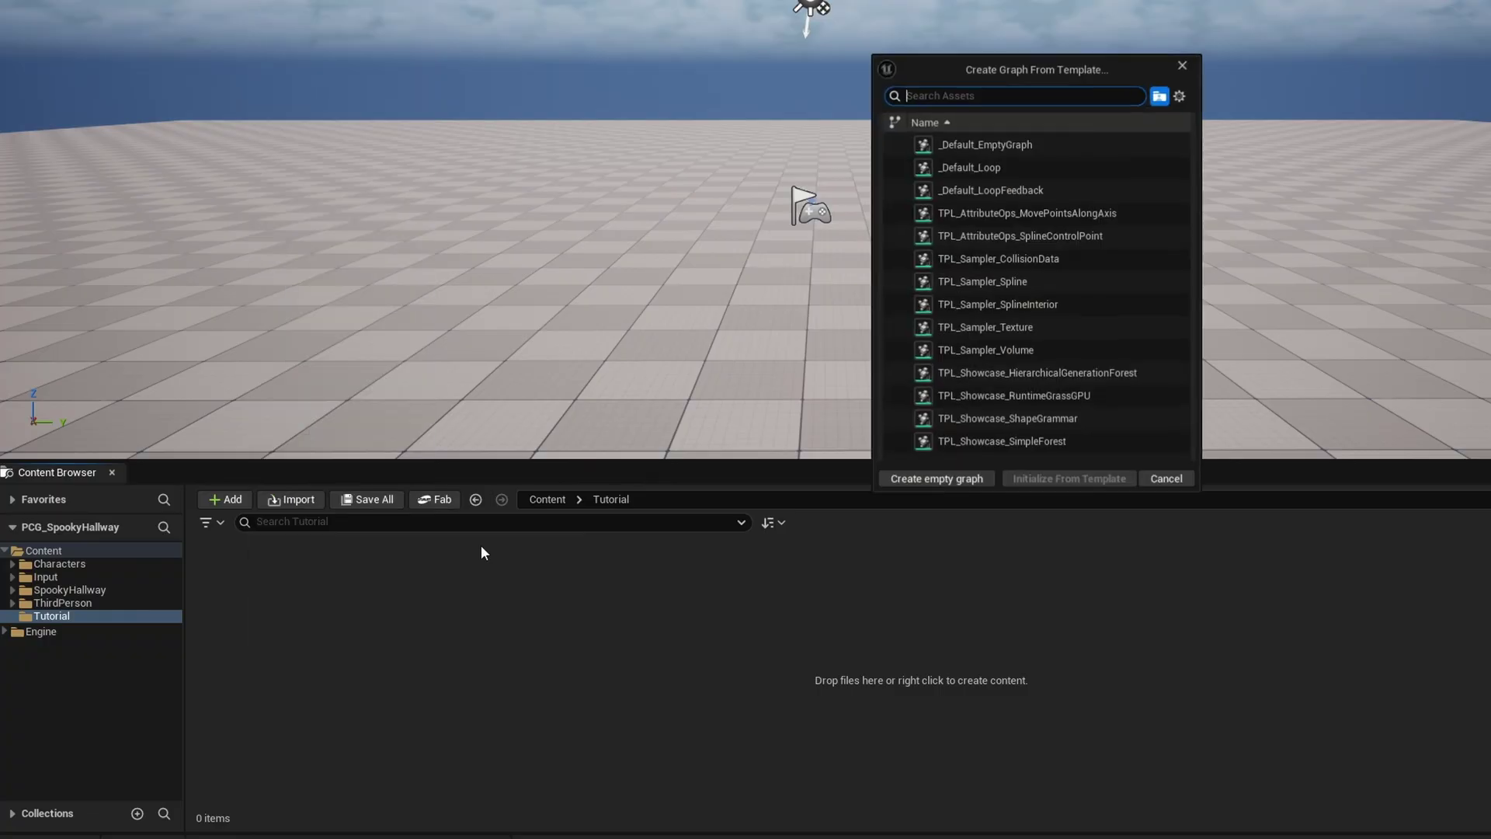
pyautogui.click(947, 479)
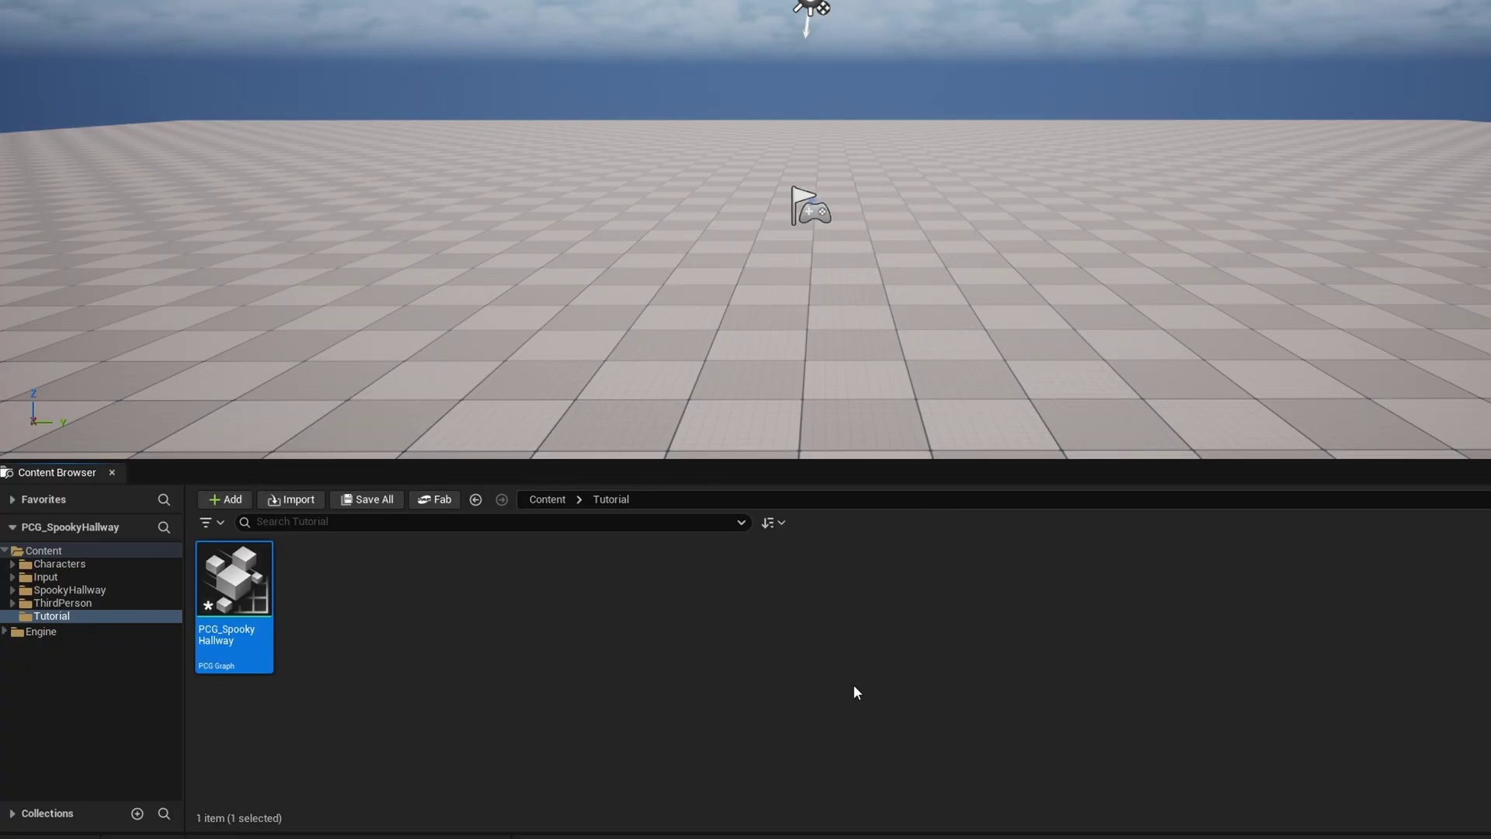
pyautogui.click(853, 684)
# Step: Create an Actor Blueprint class named BP_SpookyHallway in the Tutorial folder
pyautogui.rightClick(319, 660)
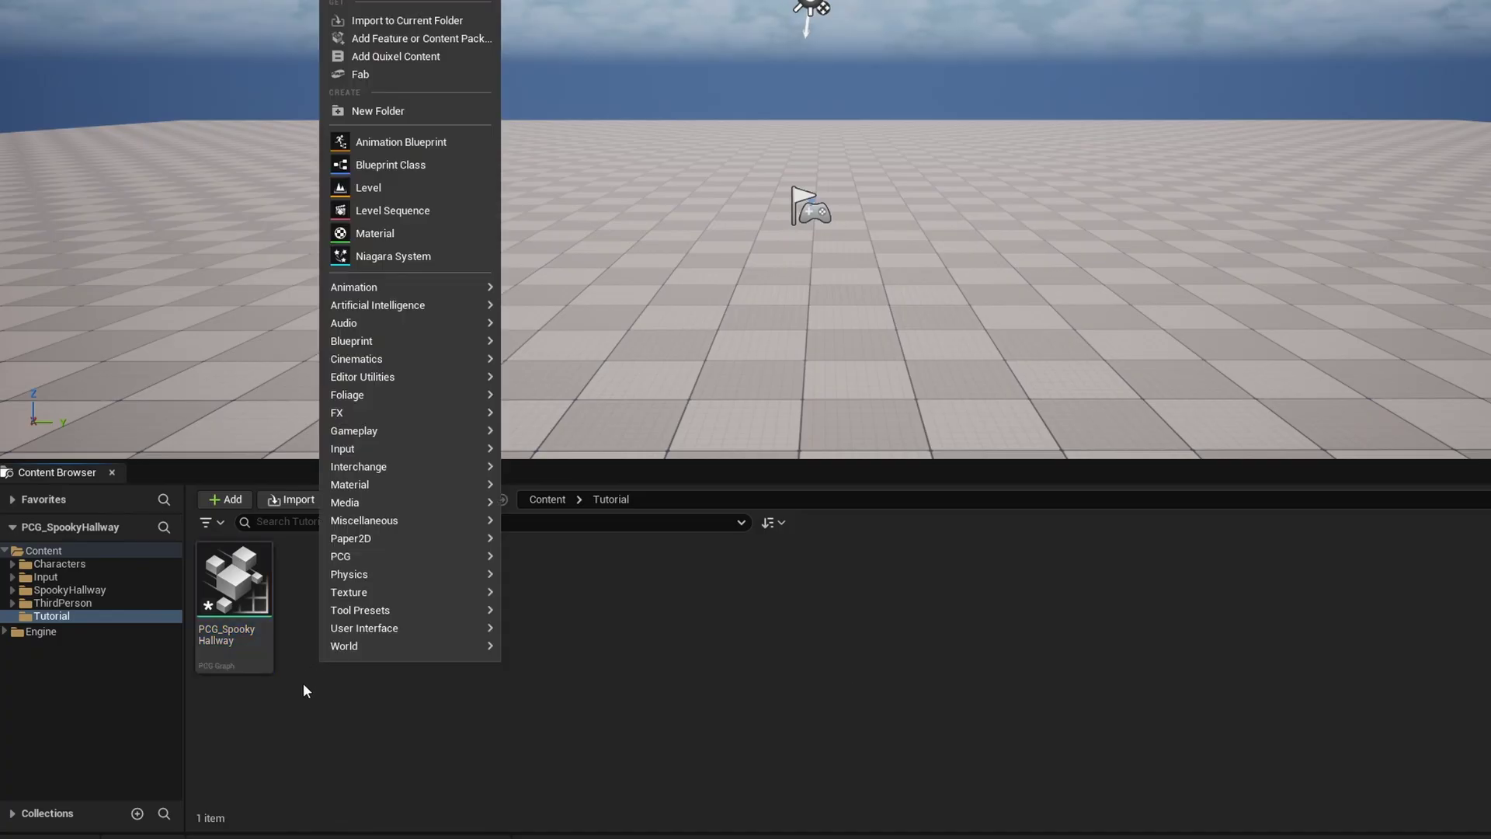
pyautogui.click(424, 166)
pyautogui.click(854, 160)
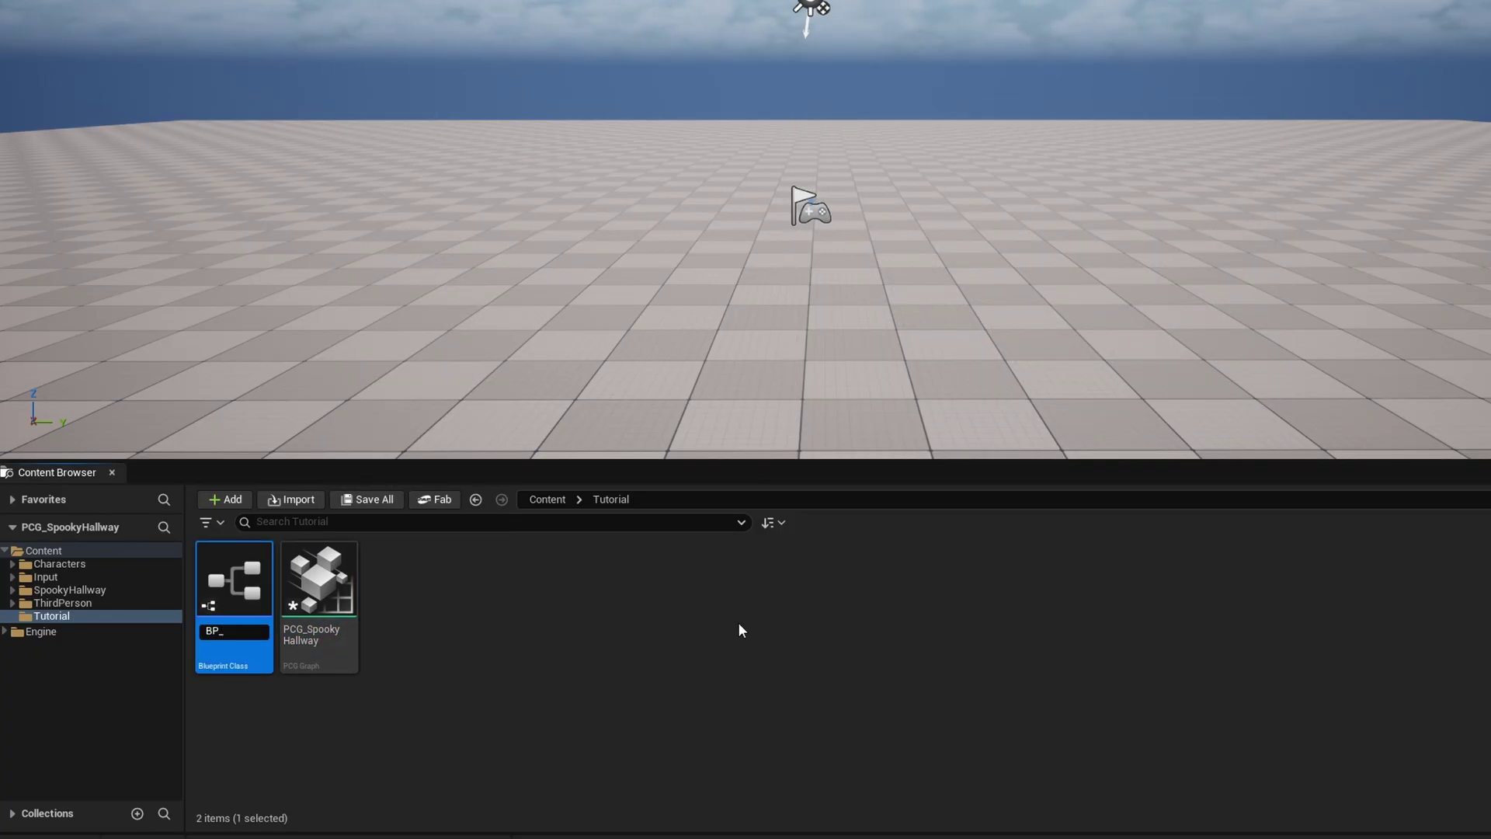
pyautogui.write('BP_SpookyHallway')
pyautogui.press('Return')
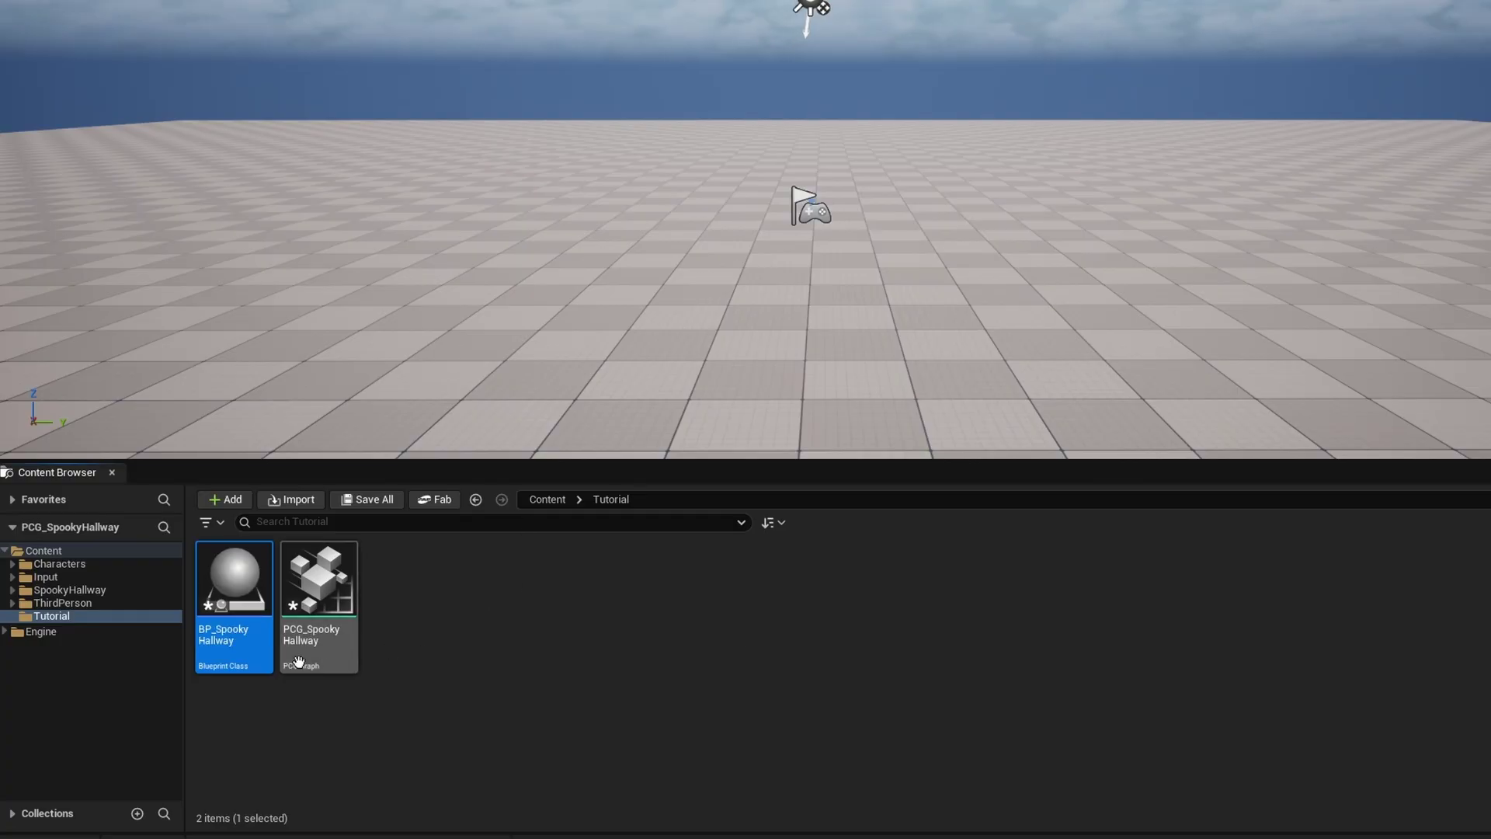
# Step: Add a Spline component to BP_SpookyHallway and stretch its end point along the X axis
pyautogui.doubleClick(237, 650)
pyautogui.click(36, 63)
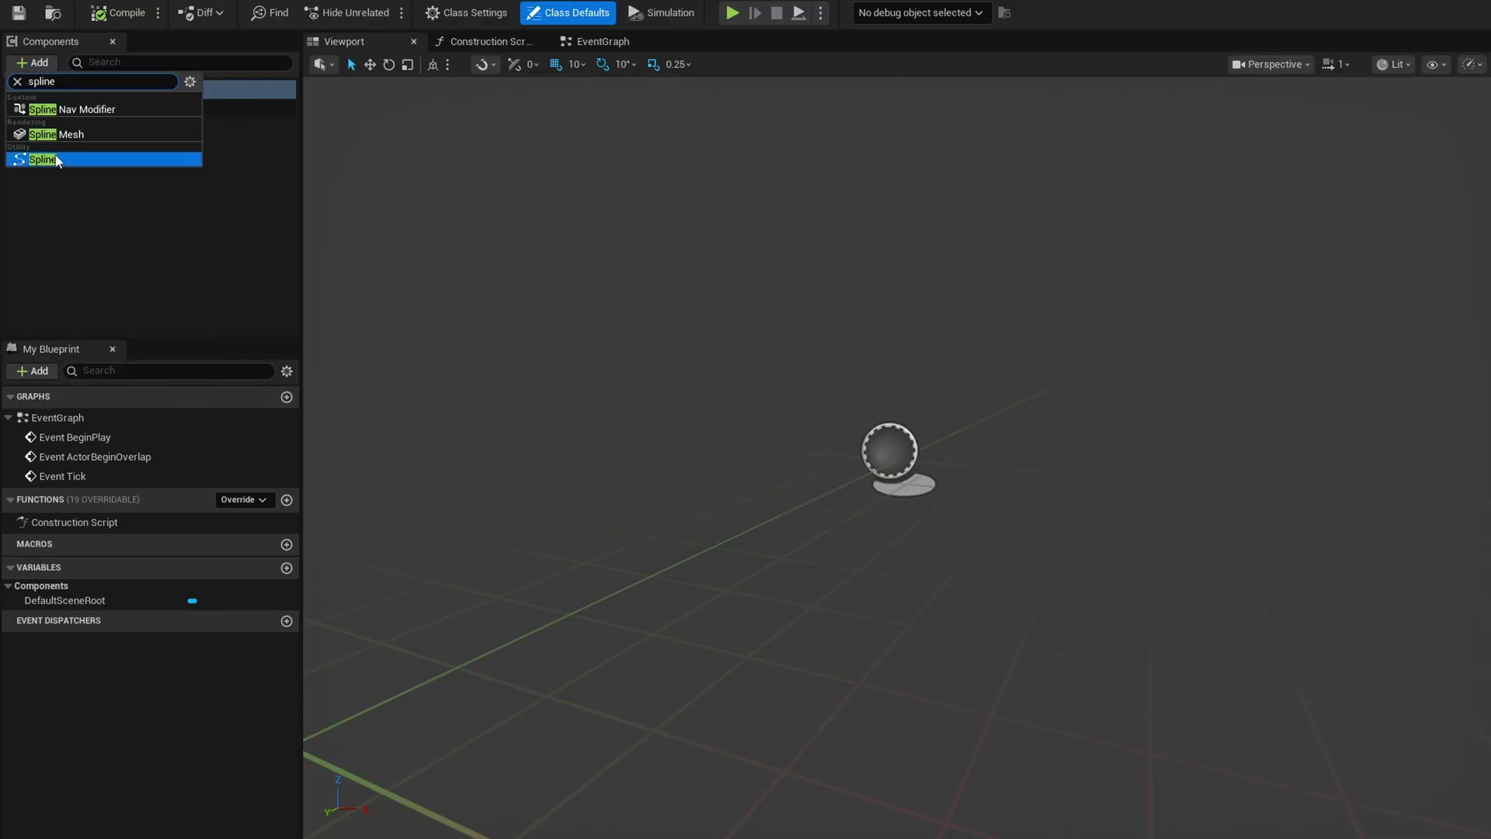
pyautogui.click(55, 155)
pyautogui.moveTo(842, 536); pyautogui.dragTo(1315, 409)
# Step: Add a PCG component to BP_SpookyHallway and assign the PCG_SpookyHallway graph to it
pyautogui.click(37, 64)
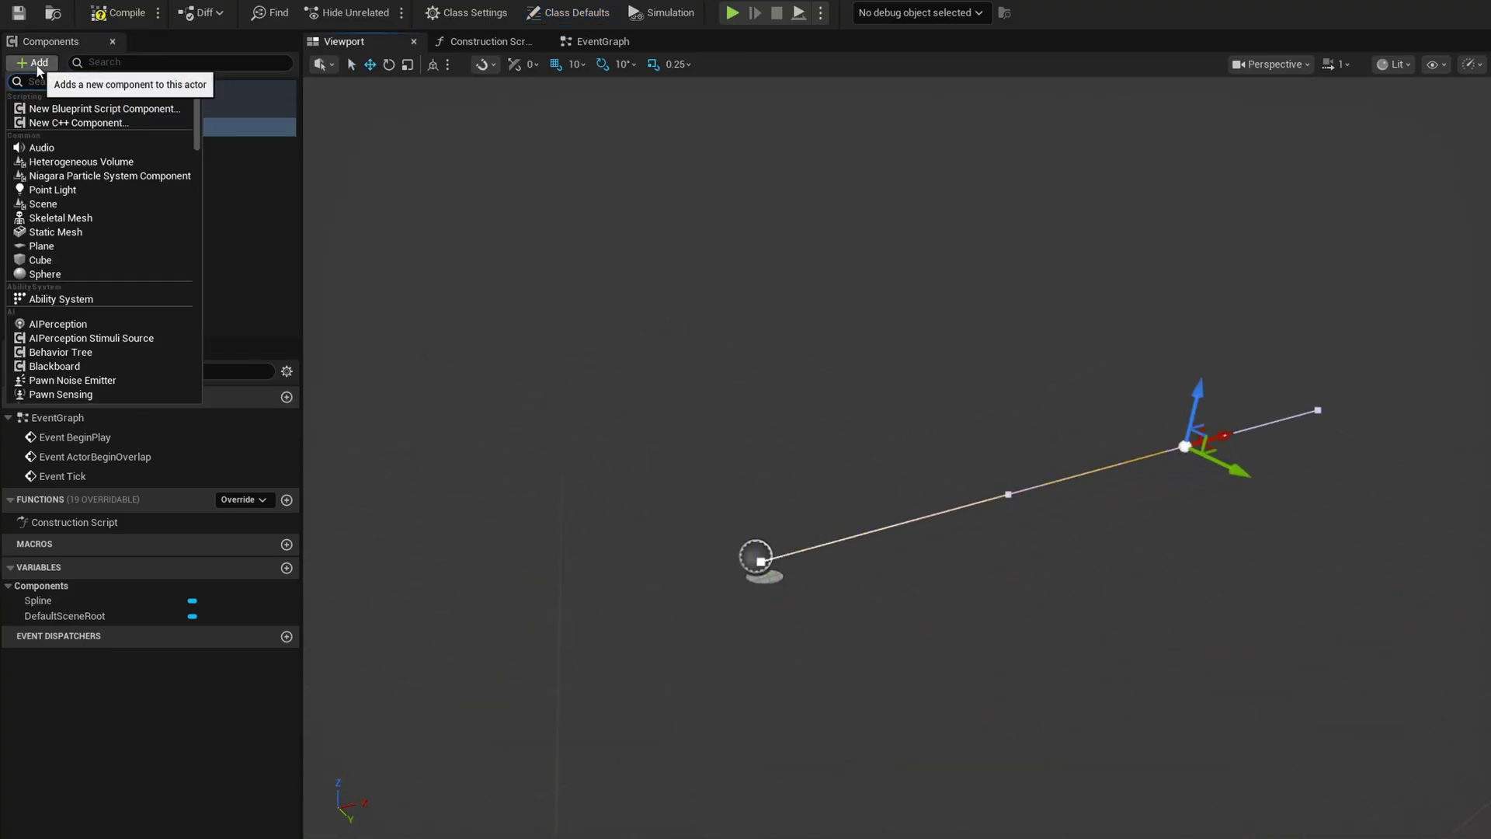
pyautogui.write('pcg')
pyautogui.click(62, 108)
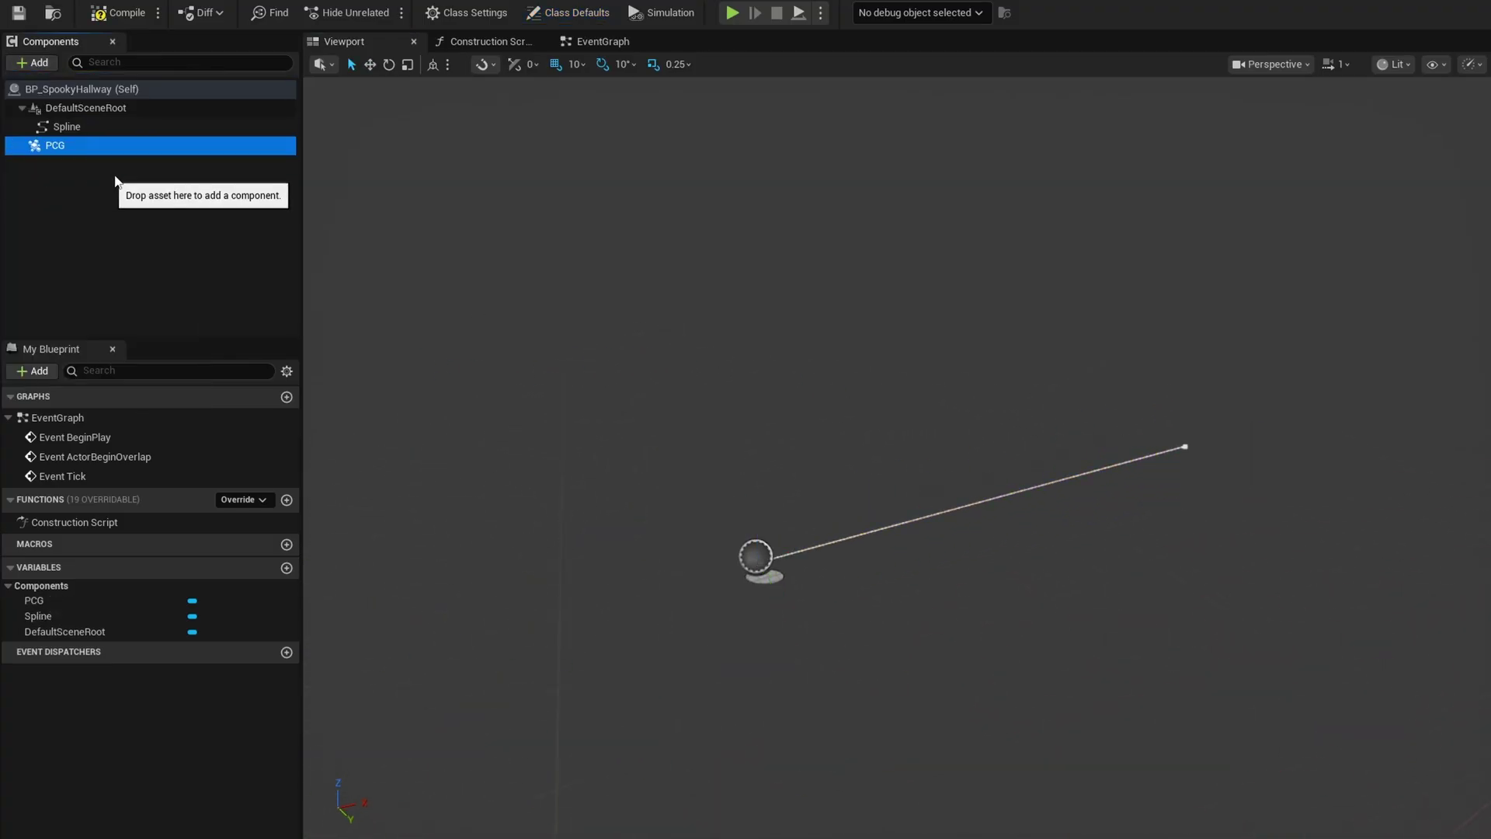
pyautogui.click(1290, 602)
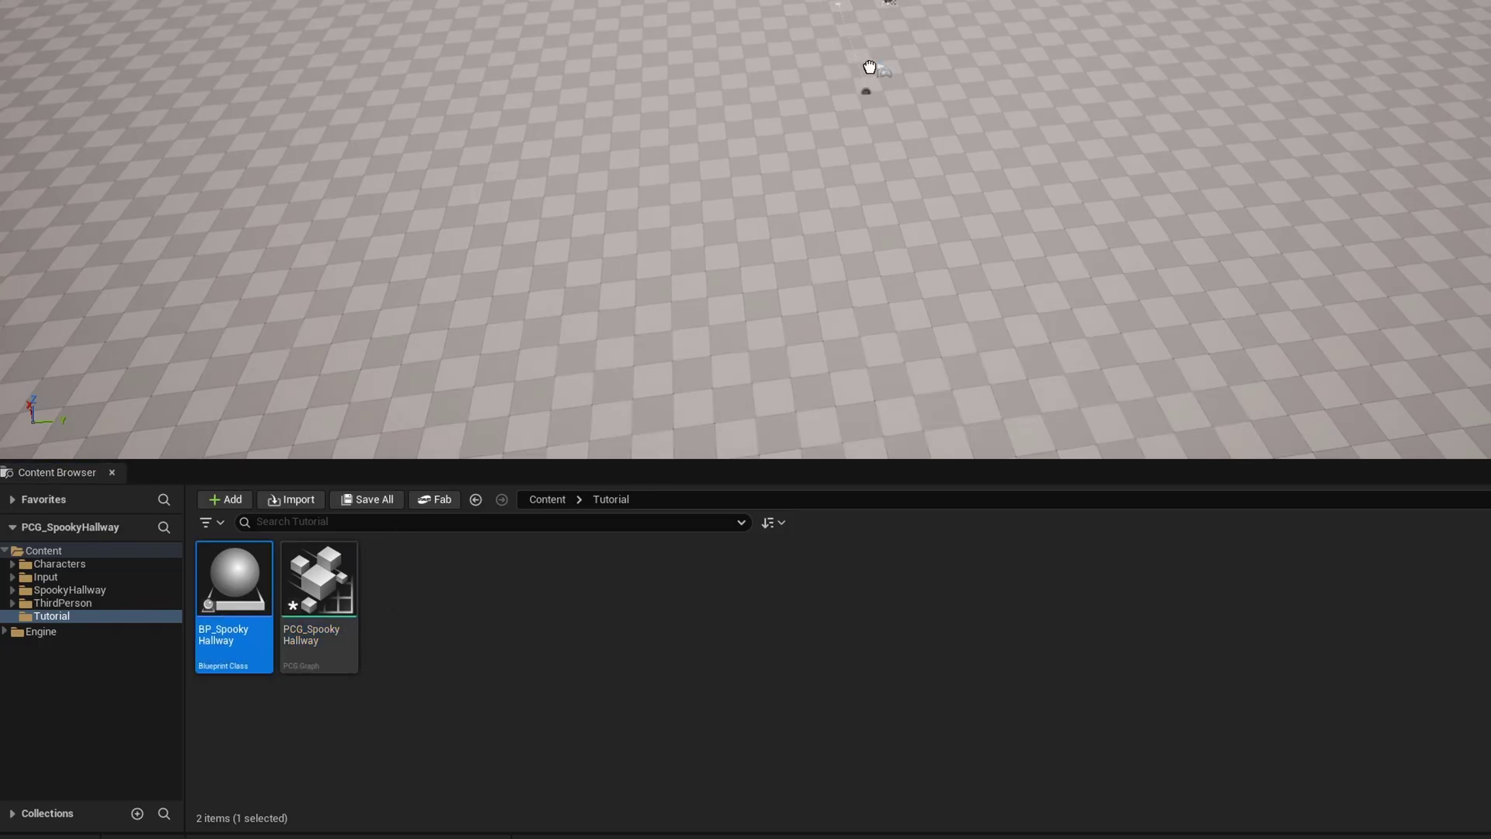
# Step: Place BP_SpookyHallway in the level and extend the end point of its spline along the X axis
pyautogui.moveTo(869, 67); pyautogui.dragTo(869, 63)
pyautogui.moveTo(827, 184); pyautogui.dragTo(831, 125, button='right')
pyautogui.click(719, 446)
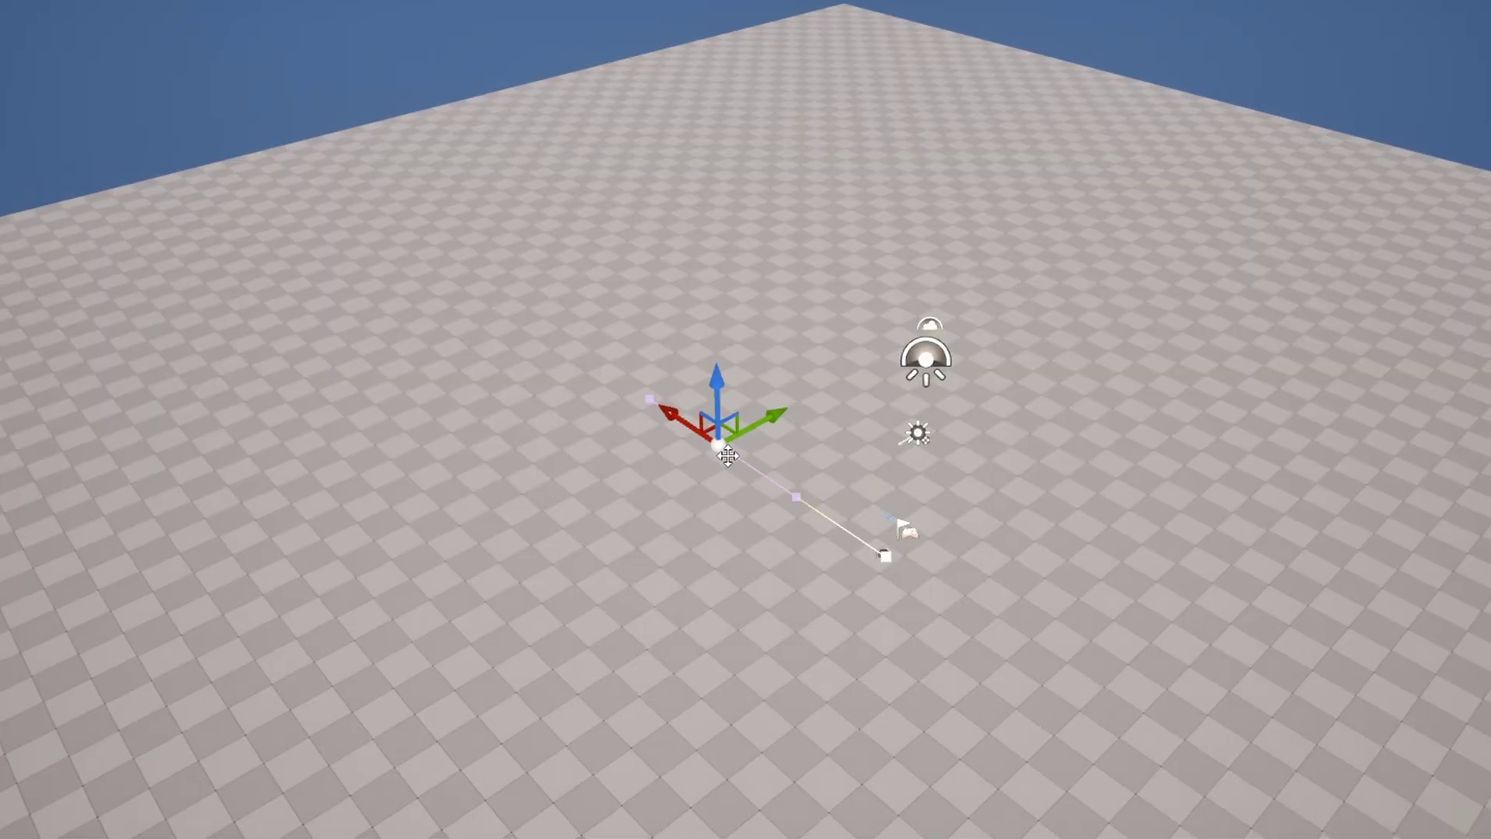
pyautogui.moveTo(673, 414); pyautogui.dragTo(277, 170)
pyautogui.moveTo(276, 170); pyautogui.dragTo(799, 390, button='right')
# Step: Move the spline's start point along the X axis away from the end point to lengthen the spline
pyautogui.click(799, 390)
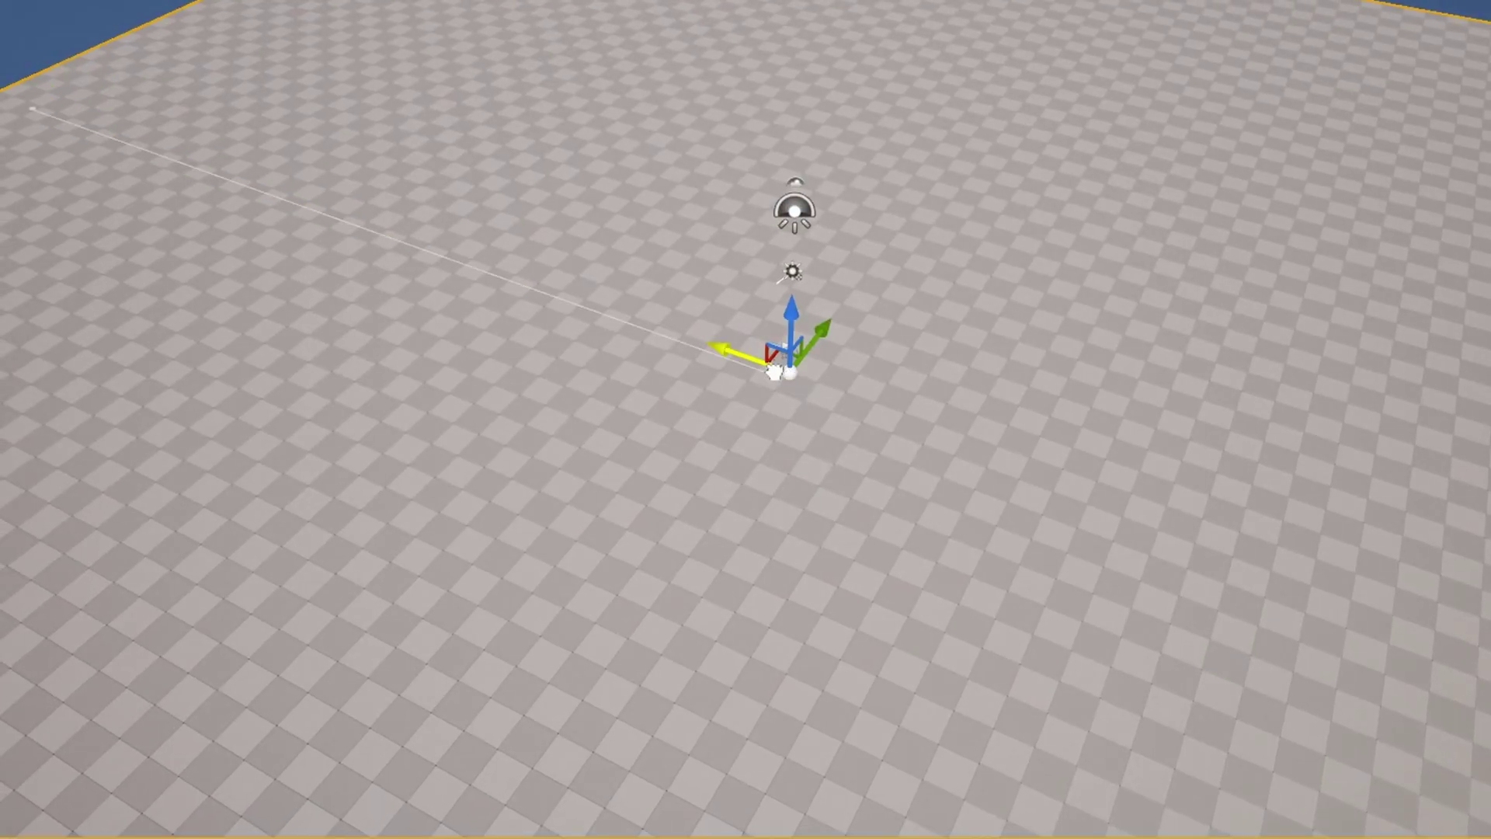
pyautogui.click(730, 356)
pyautogui.moveTo(730, 357); pyautogui.dragTo(703, 380, button='right')
pyautogui.moveTo(703, 380); pyautogui.dragTo(1244, 359)
pyautogui.click(520, 383)
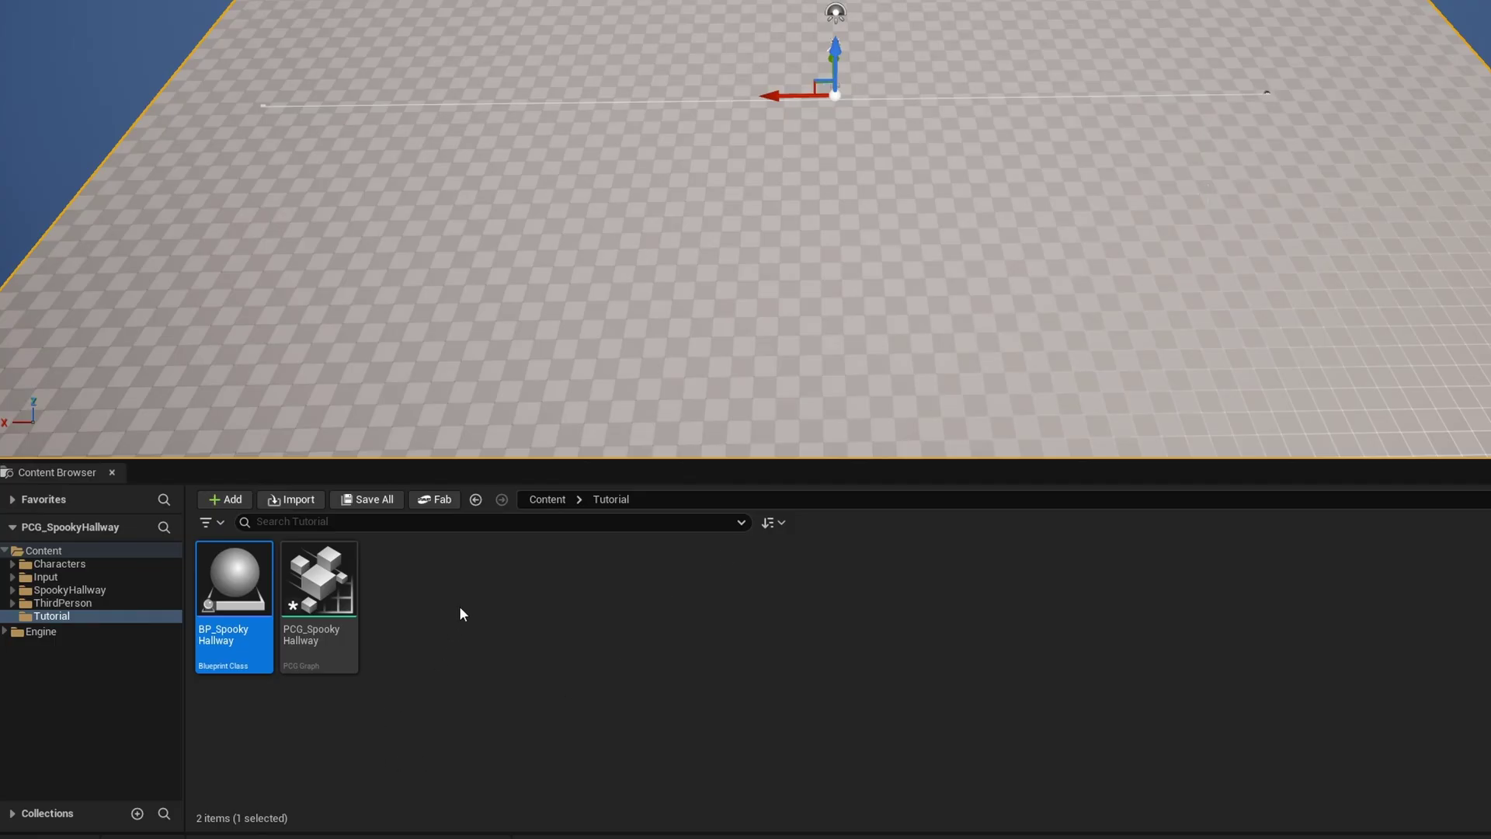
# Step: Open the PCG_SpookyHallway graph and add a Get Spline Data node
pyautogui.doubleClick(319, 581)
pyautogui.moveTo(536, 593); pyautogui.dragTo(442, 370, button='right')
pyautogui.rightClick(247, 445)
pyautogui.write('get spline')
pyautogui.press('Return')
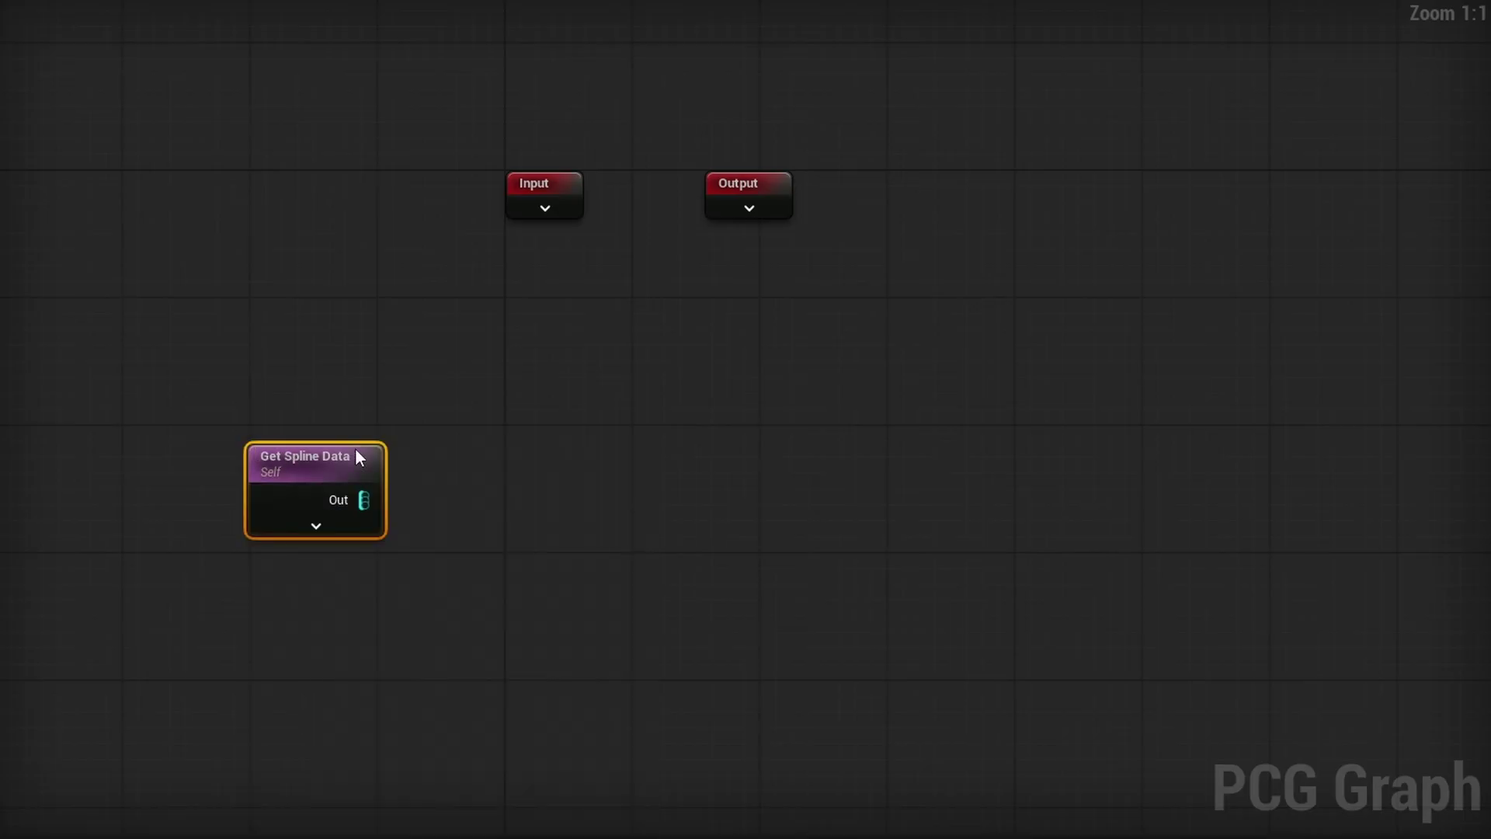
# Step: Add a Spline Sampler node fed by the output of Get Spline Data
pyautogui.moveTo(310, 456); pyautogui.dragTo(534, 484)
pyautogui.write('spline')
pyautogui.press('Return')
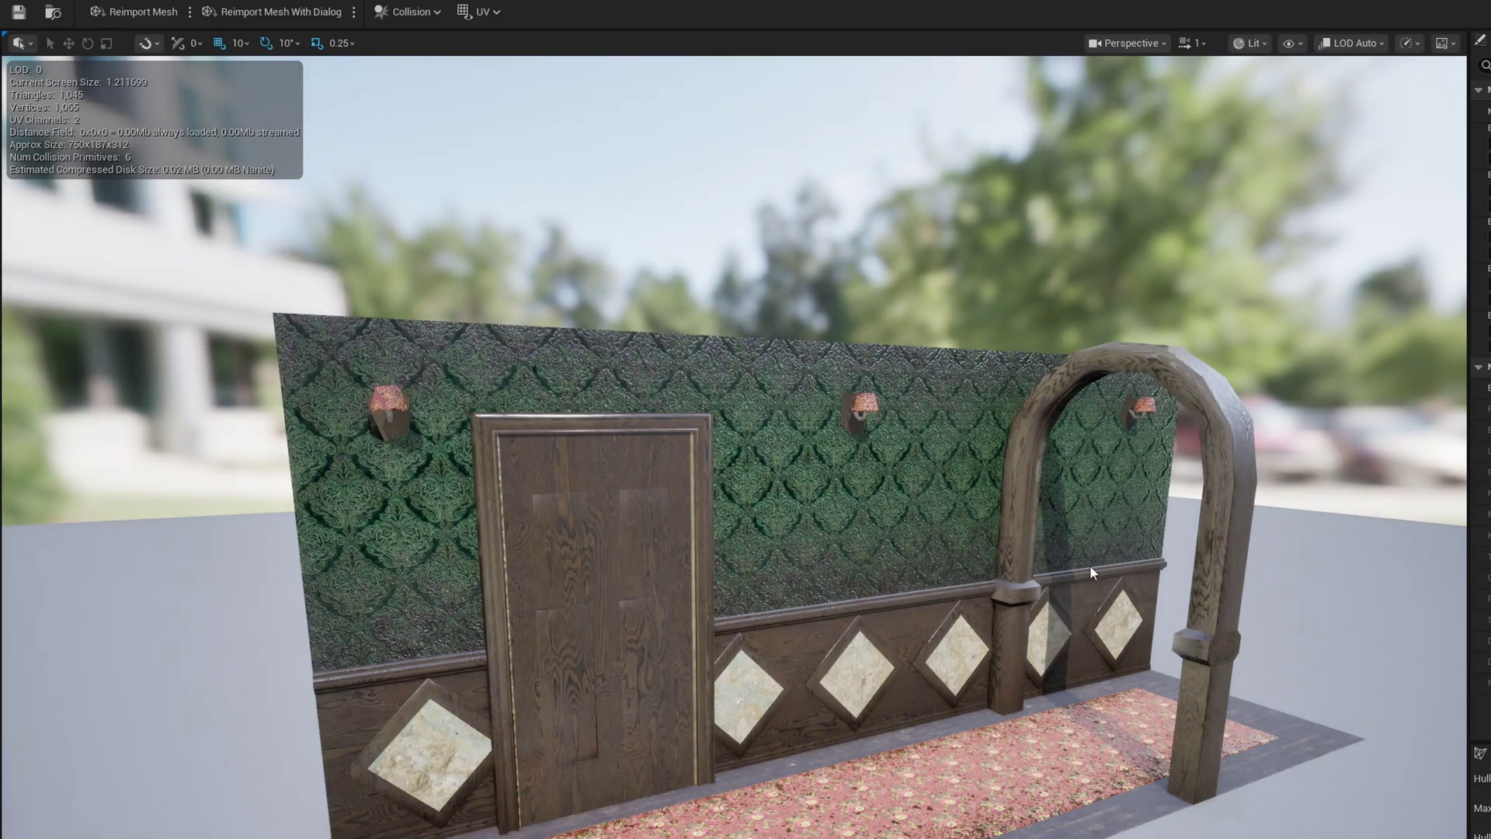
# Step: Inspect the hallway mesh, set the Spline Sampler's mode to Distance and open its Distance Increment for editing
pyautogui.moveTo(878, 757); pyautogui.dragTo(529, 692, button='right')
pyautogui.moveTo(1116, 678); pyautogui.dragTo(1200, 571, button='right')
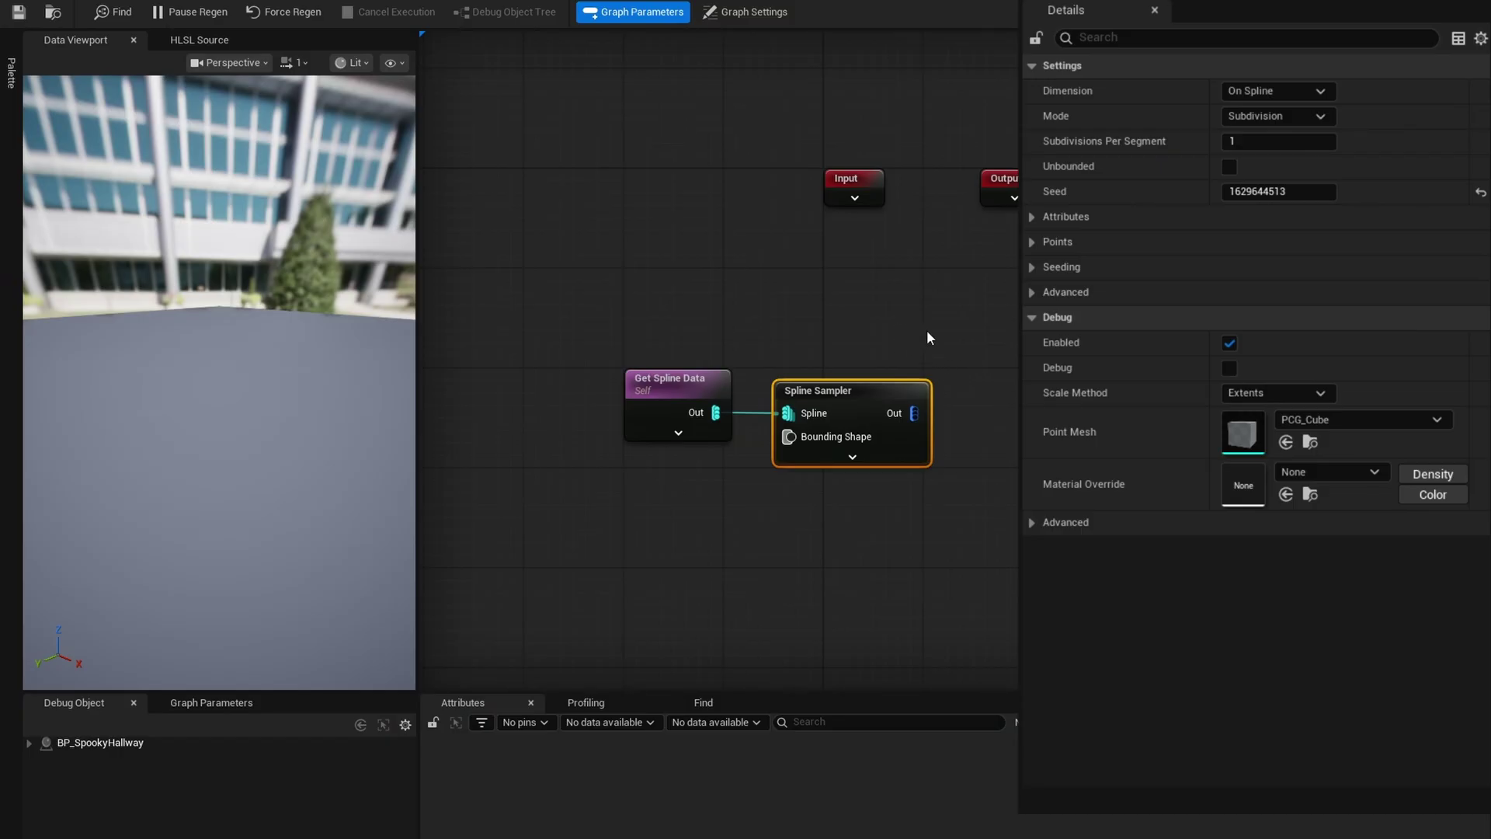
pyautogui.click(1320, 115)
pyautogui.click(1291, 151)
pyautogui.click(1290, 146)
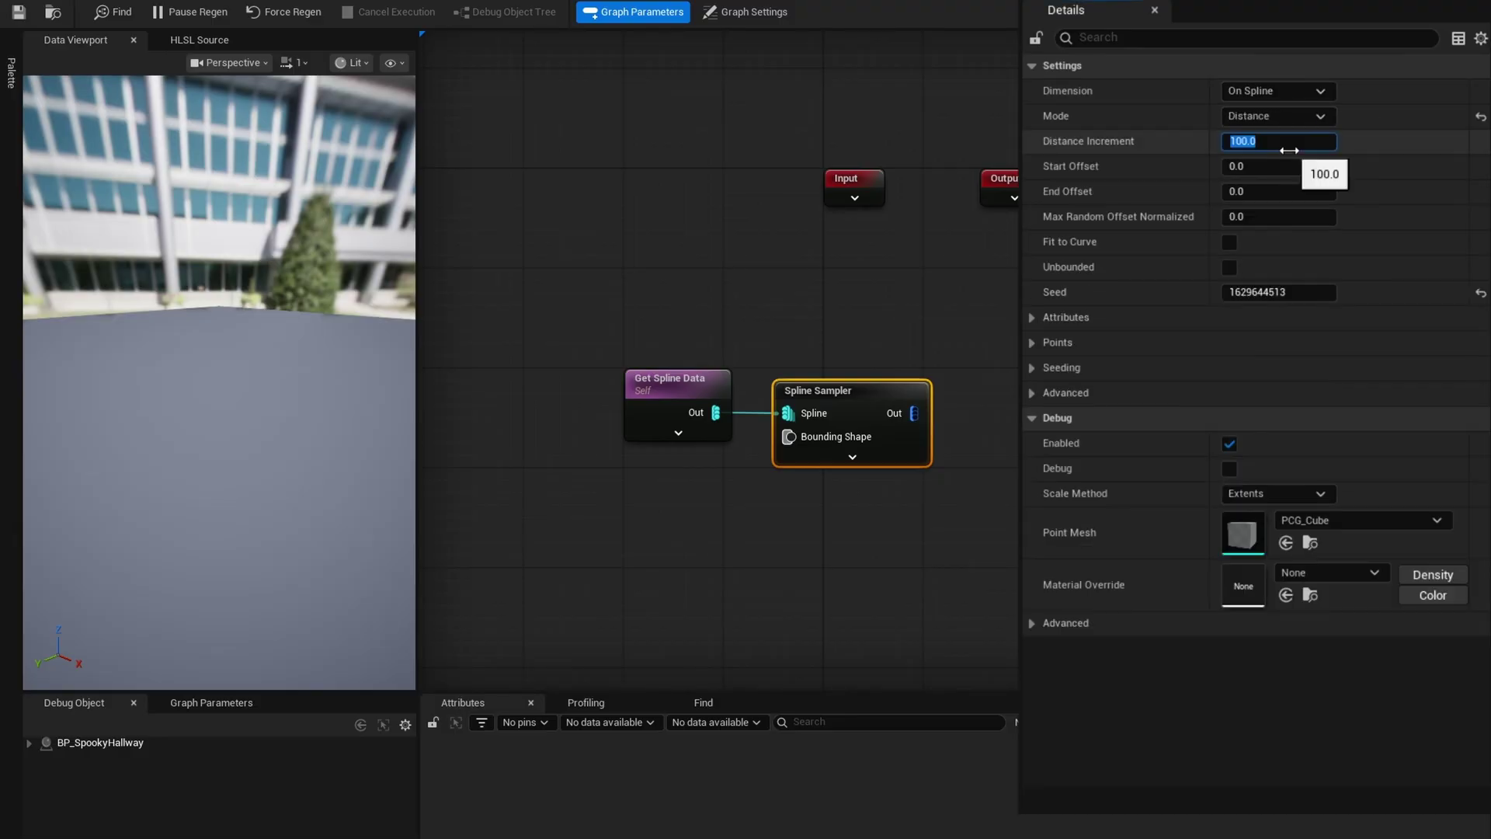
# Step: Add a Static Mesh Spawner node connected to the Spline Sampler's output
pyautogui.moveTo(914, 413); pyautogui.dragTo(1038, 391)
pyautogui.write('stati')
pyautogui.press('Return')
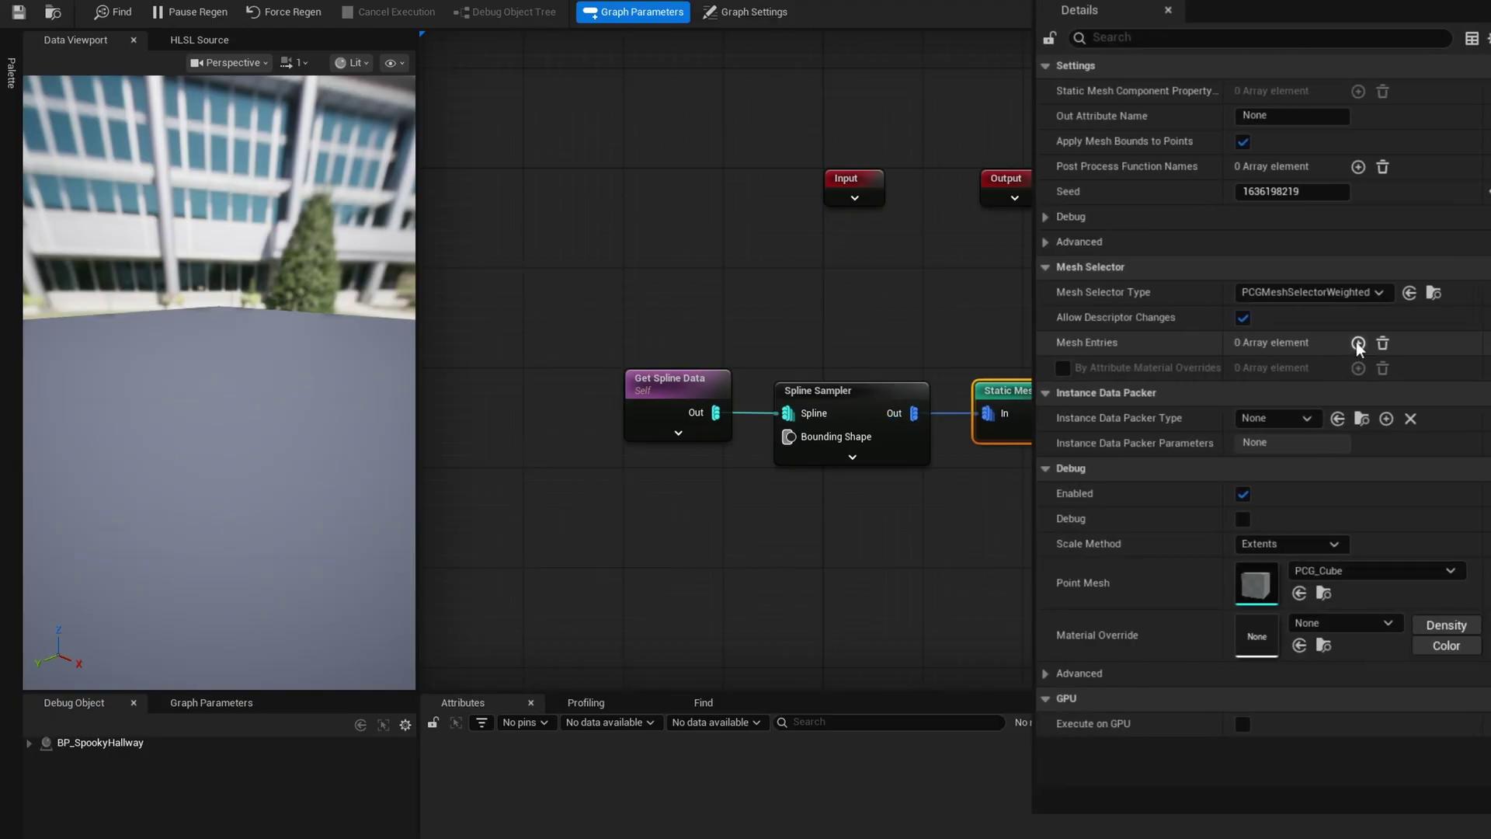
# Step: Add a mesh entry to the Static Mesh Spawner and assign SM_SpookyHallway as its static mesh
pyautogui.click(1344, 344)
pyautogui.click(1047, 369)
pyautogui.click(1062, 395)
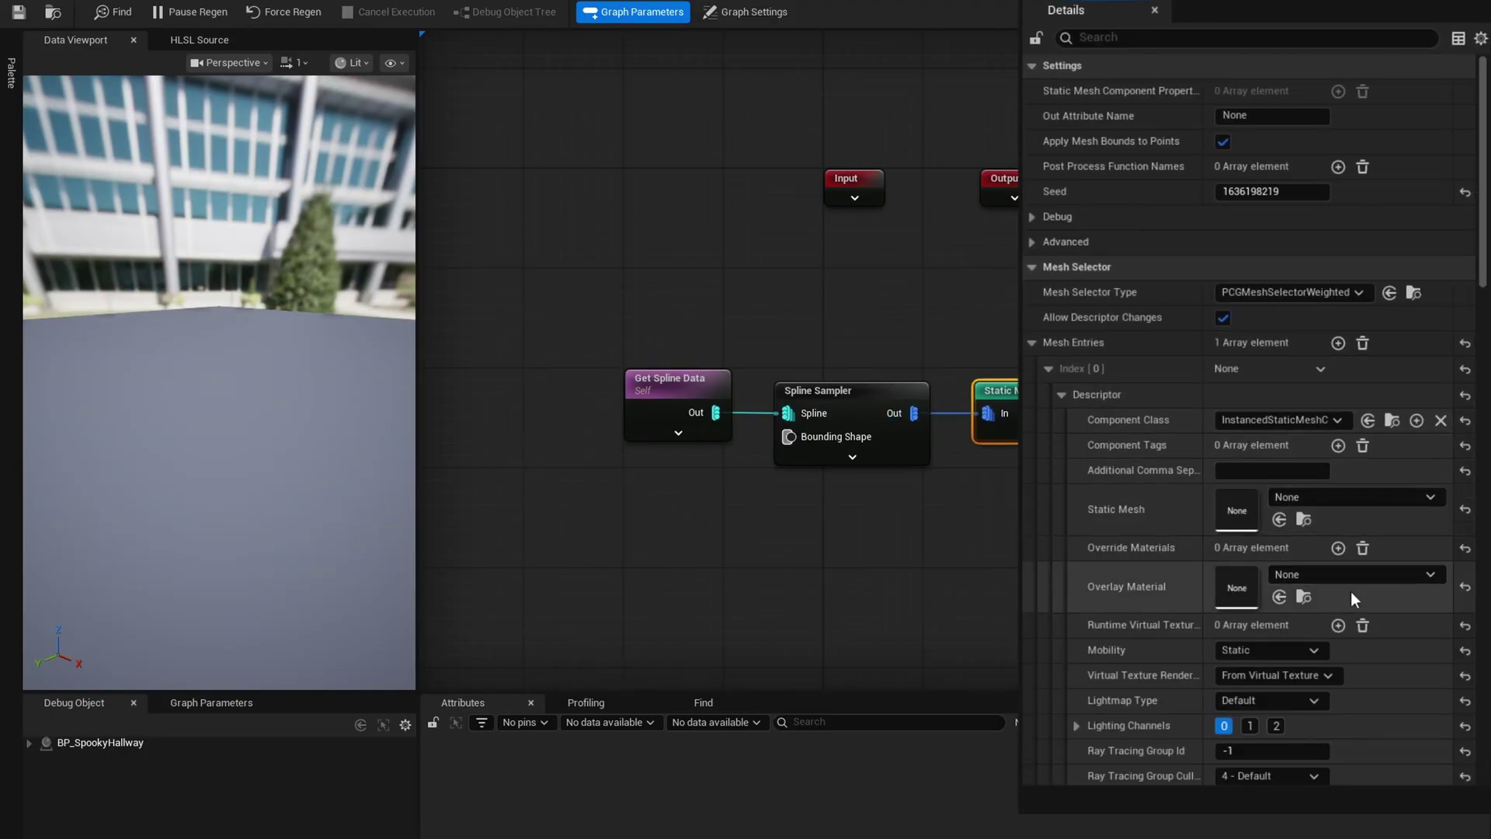
pyautogui.click(1280, 519)
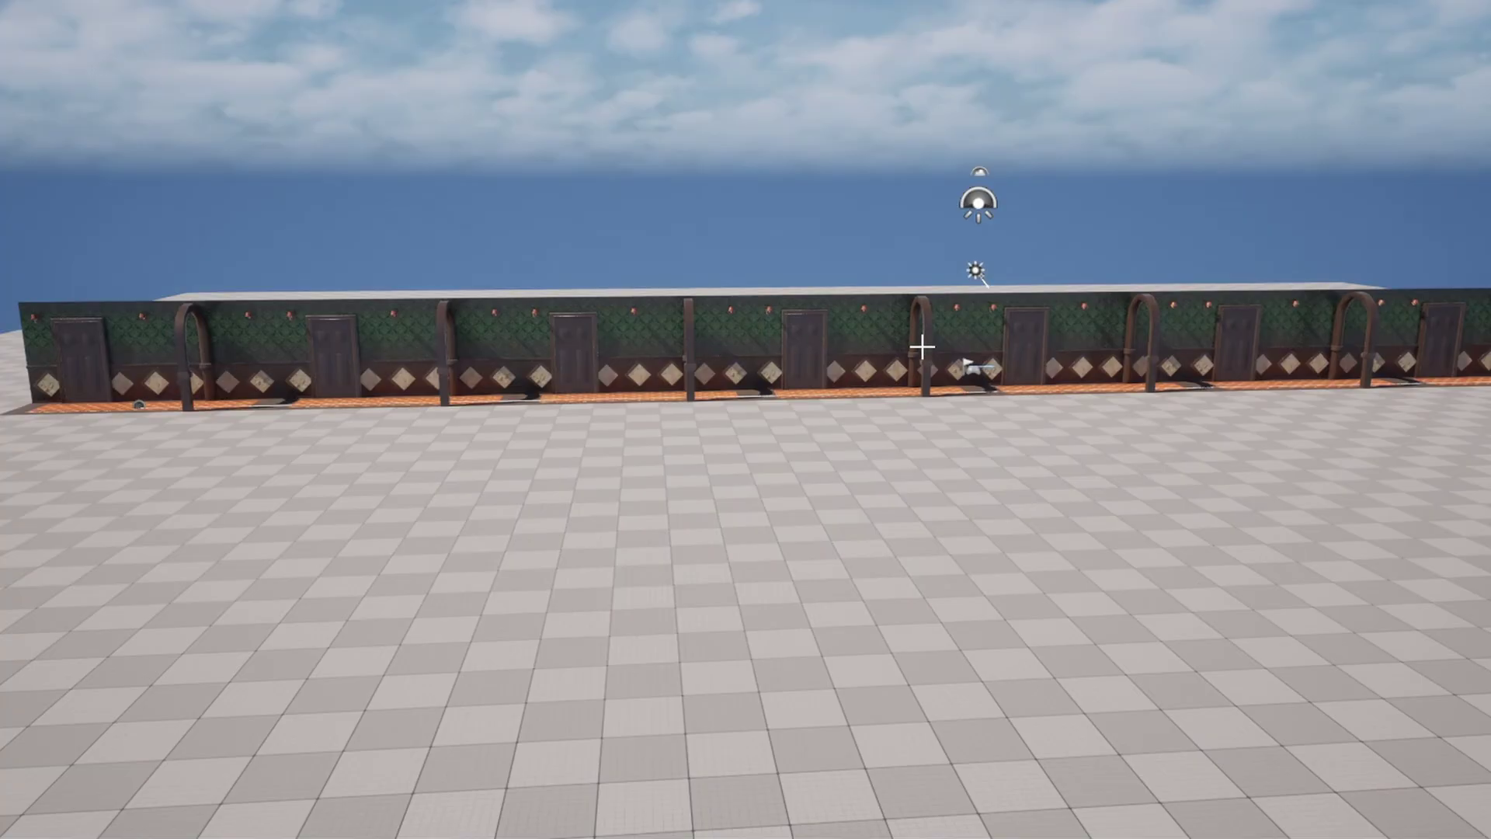
# Step: Inspect the generated hallway, then play the level and run the character at its walls to check the collision
pyautogui.moveTo(1399, 432); pyautogui.dragTo(1037, 646, button='right')
pyautogui.click(1051, 621)
pyautogui.click(1050, 618)
pyautogui.press('s')
pyautogui.moveTo(1033, 569); pyautogui.dragTo(277, 563)
pyautogui.hotkey('alt', 'p')
pyautogui.click(775, 629)
pyautogui.press('a')
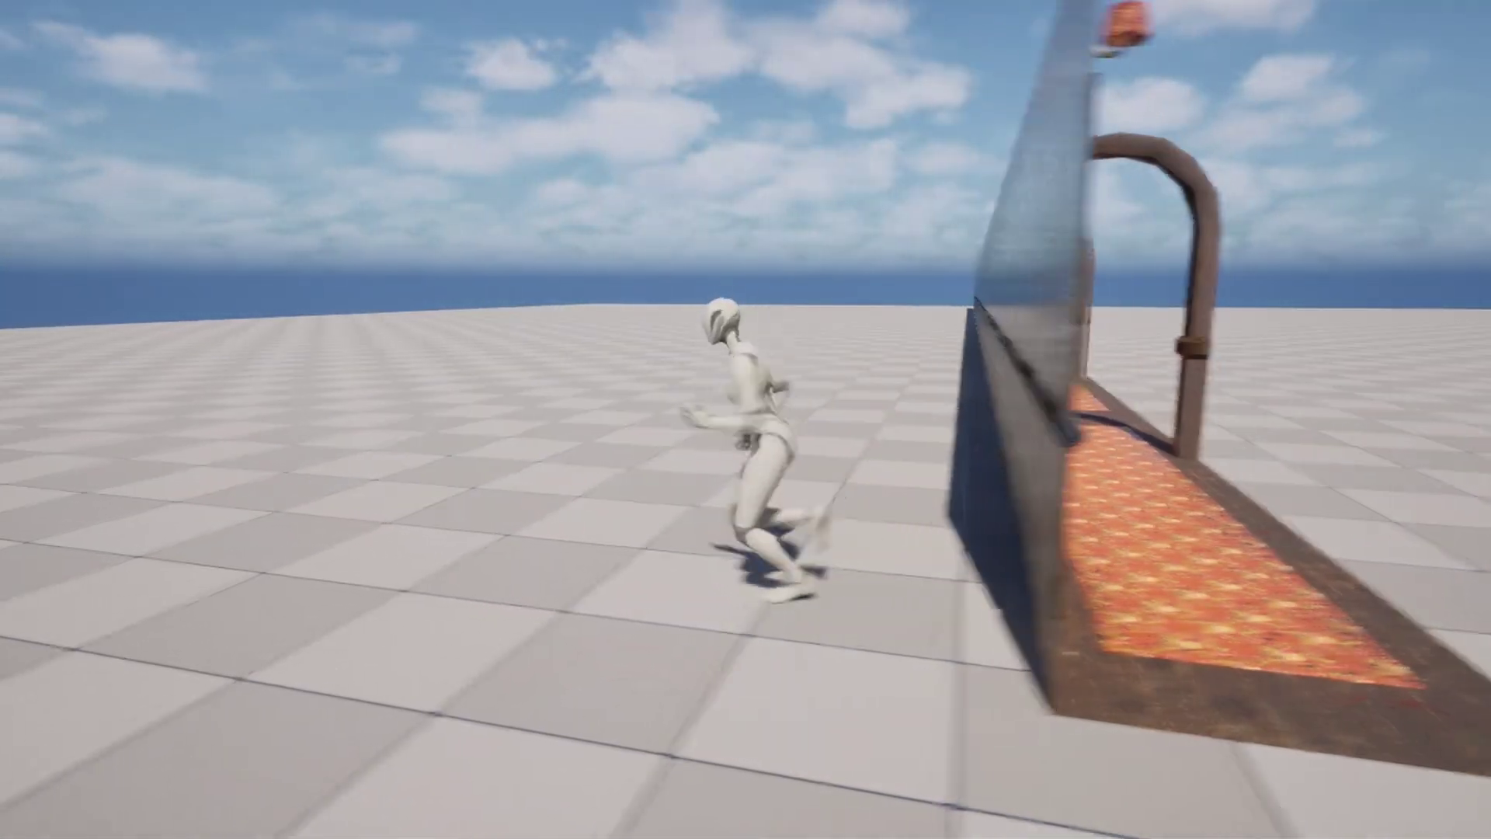
pyautogui.press('d')
pyautogui.press('a')
pyautogui.press('d')
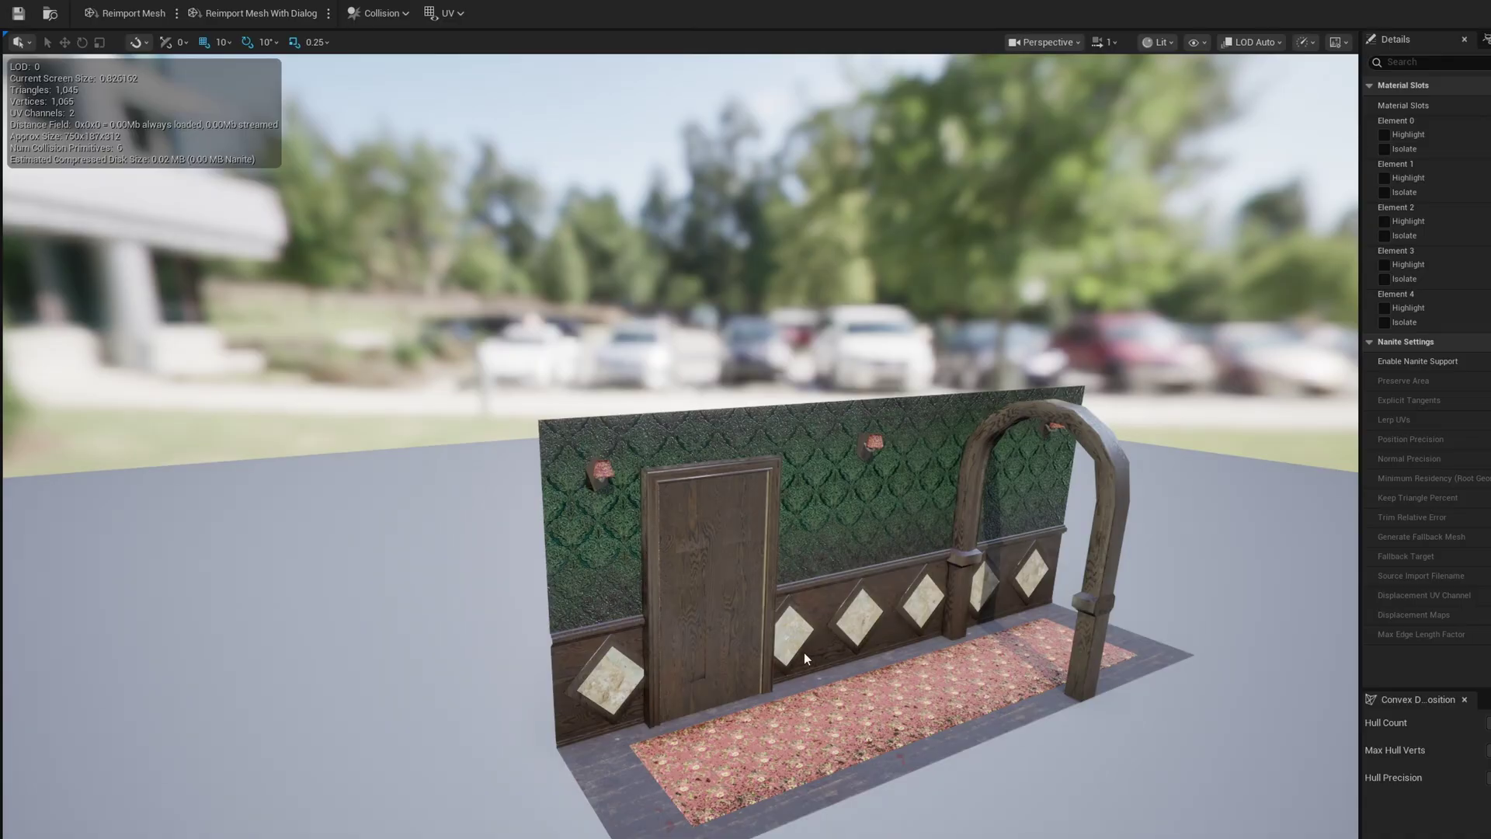
# Step: Display the simple collision of the SM_SpookyHallway mesh and examine it from several angles
pyautogui.click(1197, 43)
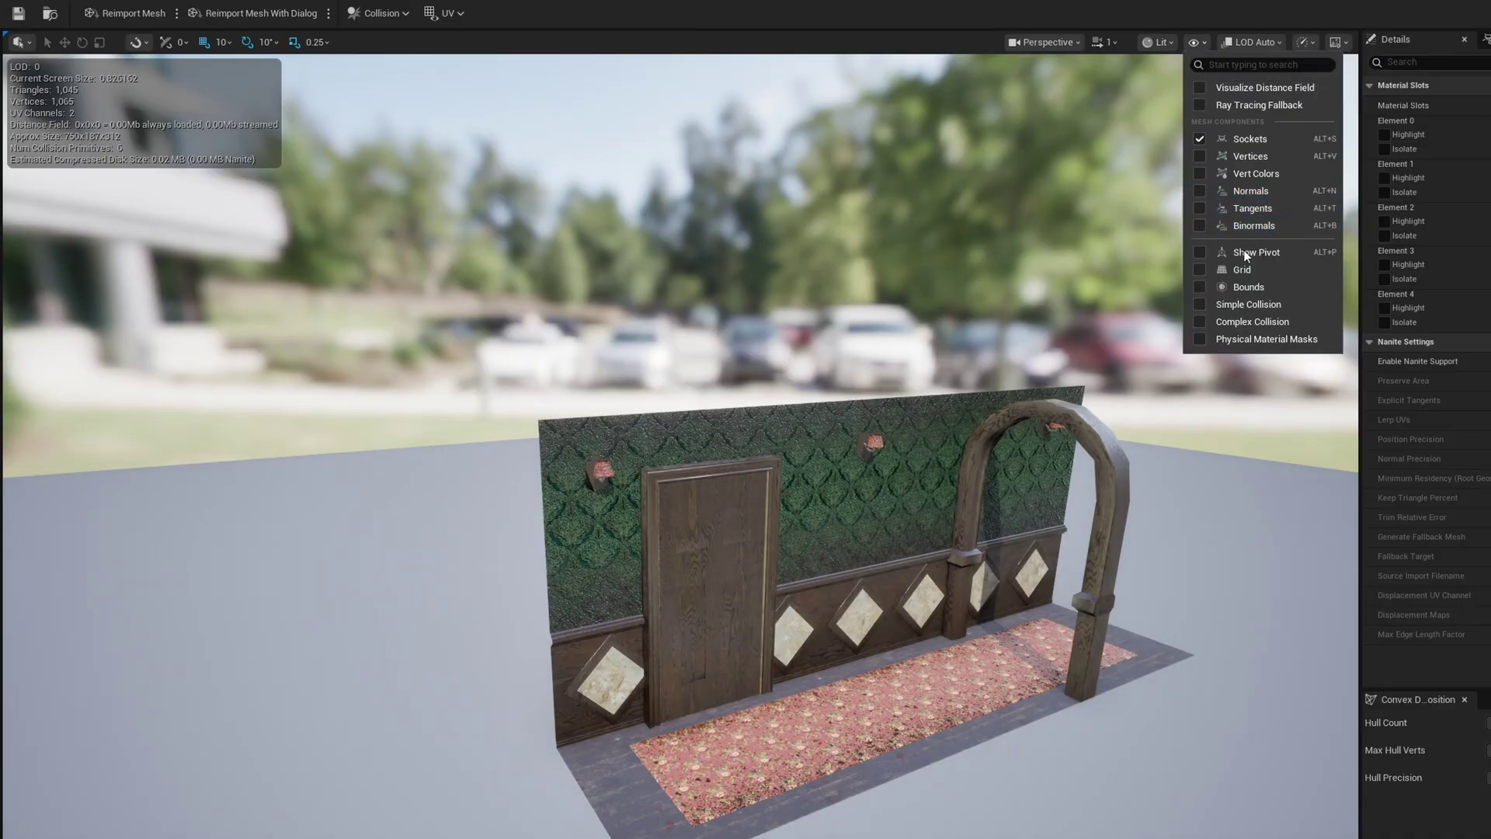
pyautogui.click(1201, 304)
pyautogui.moveTo(854, 466); pyautogui.dragTo(1150, 466, button='right')
pyautogui.press('a')
pyautogui.moveTo(746, 447); pyautogui.dragTo(458, 497, button='right')
pyautogui.press('a')
pyautogui.press('d')
pyautogui.moveTo(865, 540); pyautogui.dragTo(776, 544)
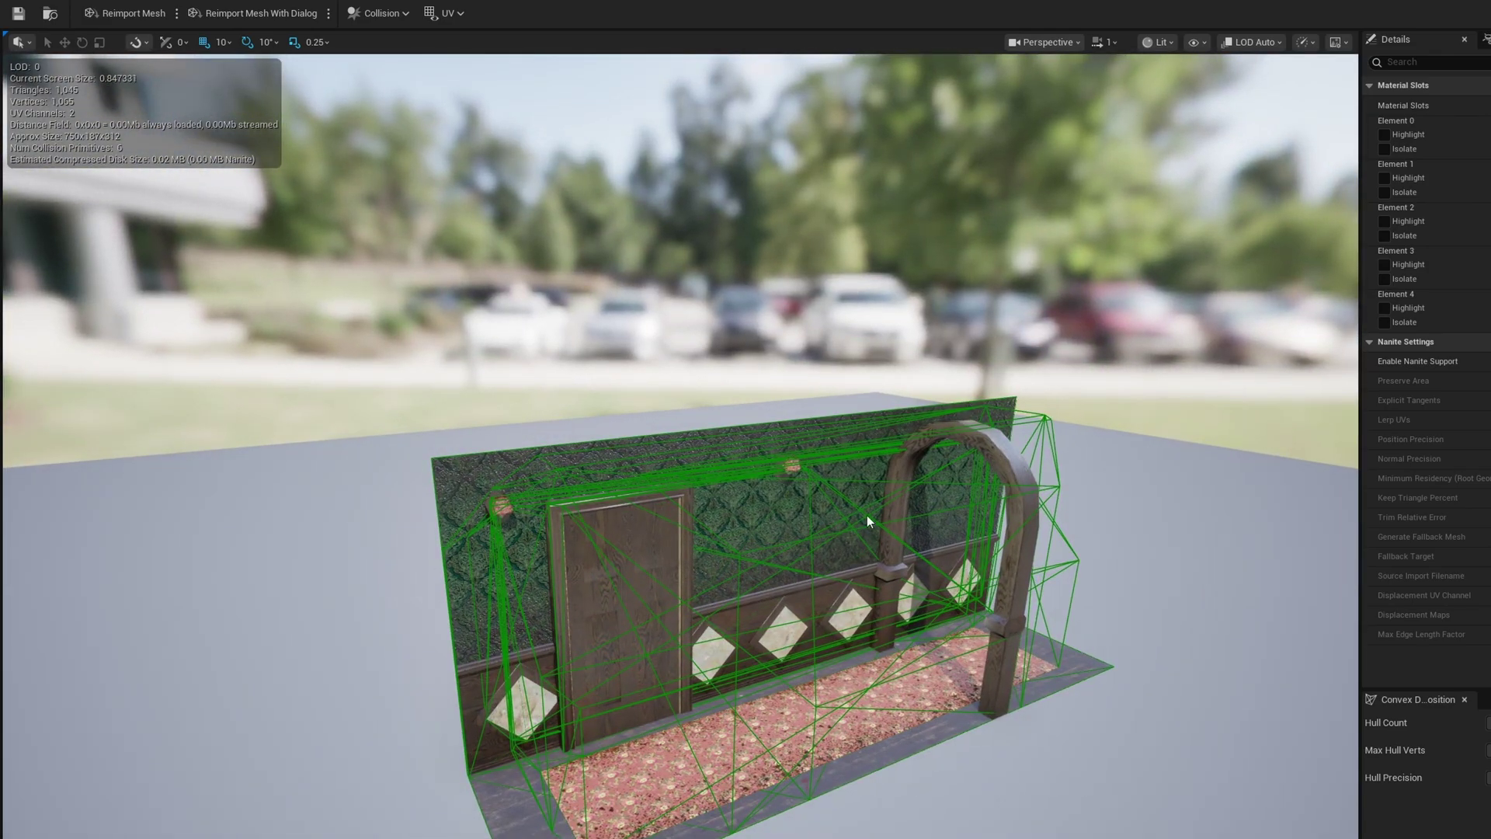
# Step: Replace the hallway mesh's existing convex collision with box collision
pyautogui.click(380, 13)
pyautogui.click(220, 163)
pyautogui.click(381, 13)
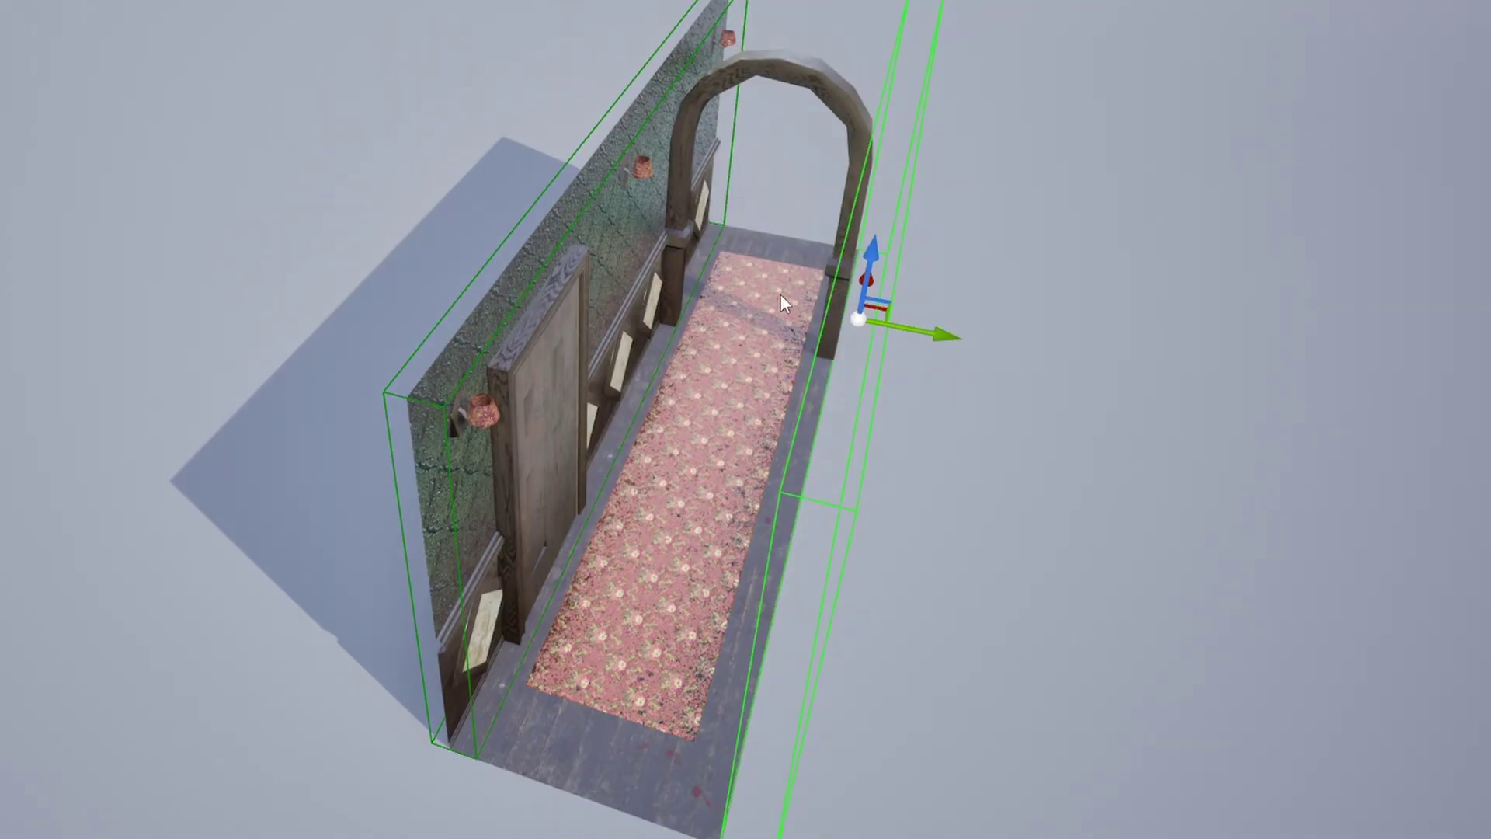
# Step: Place a collision box over the hallway floor, rotated flat, lowered to floor level and scaled to fit
pyautogui.keyDown('alt'); pyautogui.moveTo(874, 363); pyautogui.dragTo(621, 434); pyautogui.keyUp('alt')
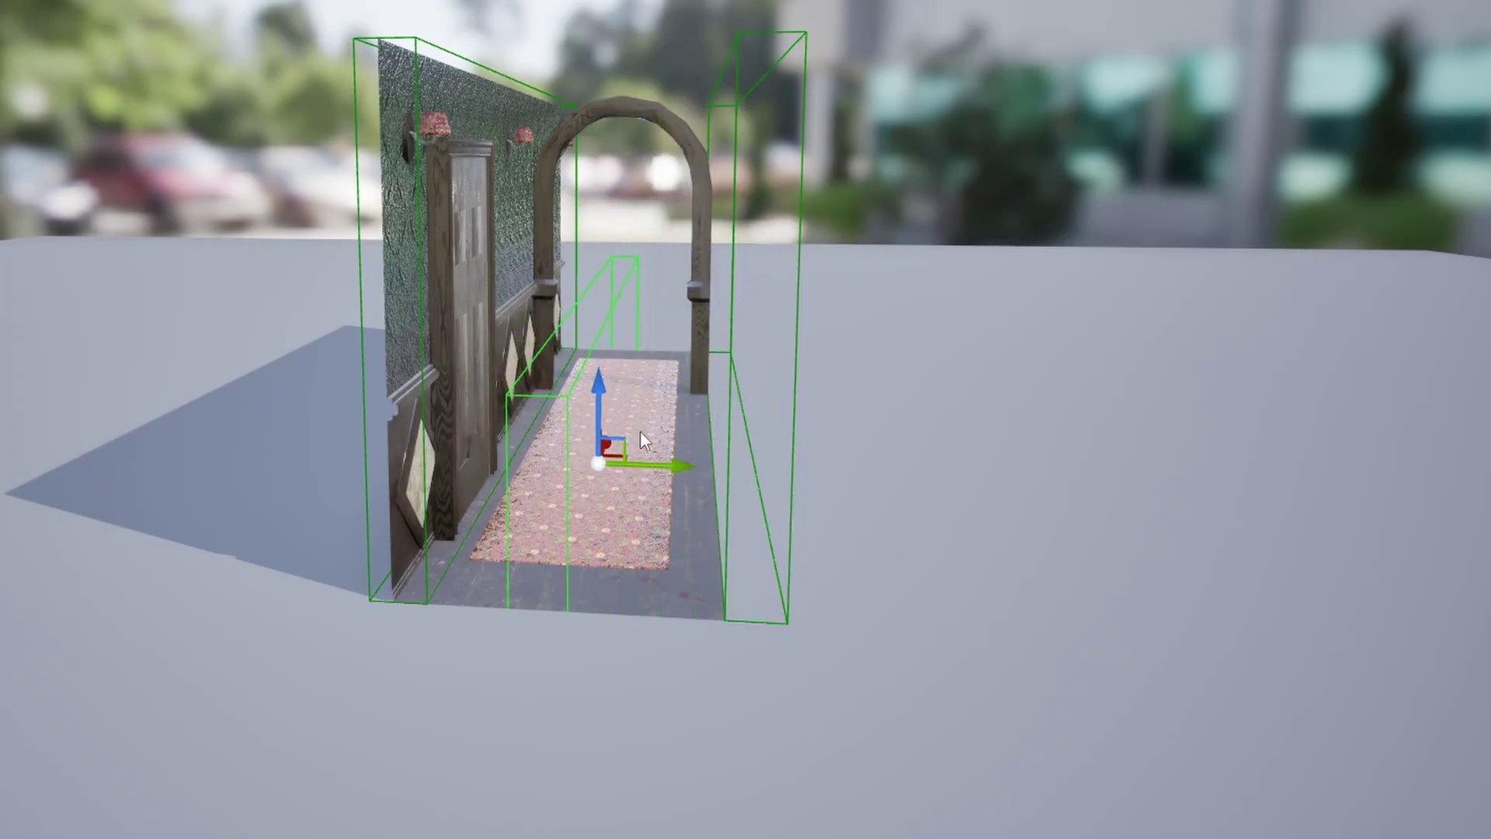
pyautogui.press('e')
pyautogui.moveTo(636, 354); pyautogui.dragTo(749, 476)
pyautogui.press('w')
pyautogui.moveTo(594, 526); pyautogui.dragTo(601, 509)
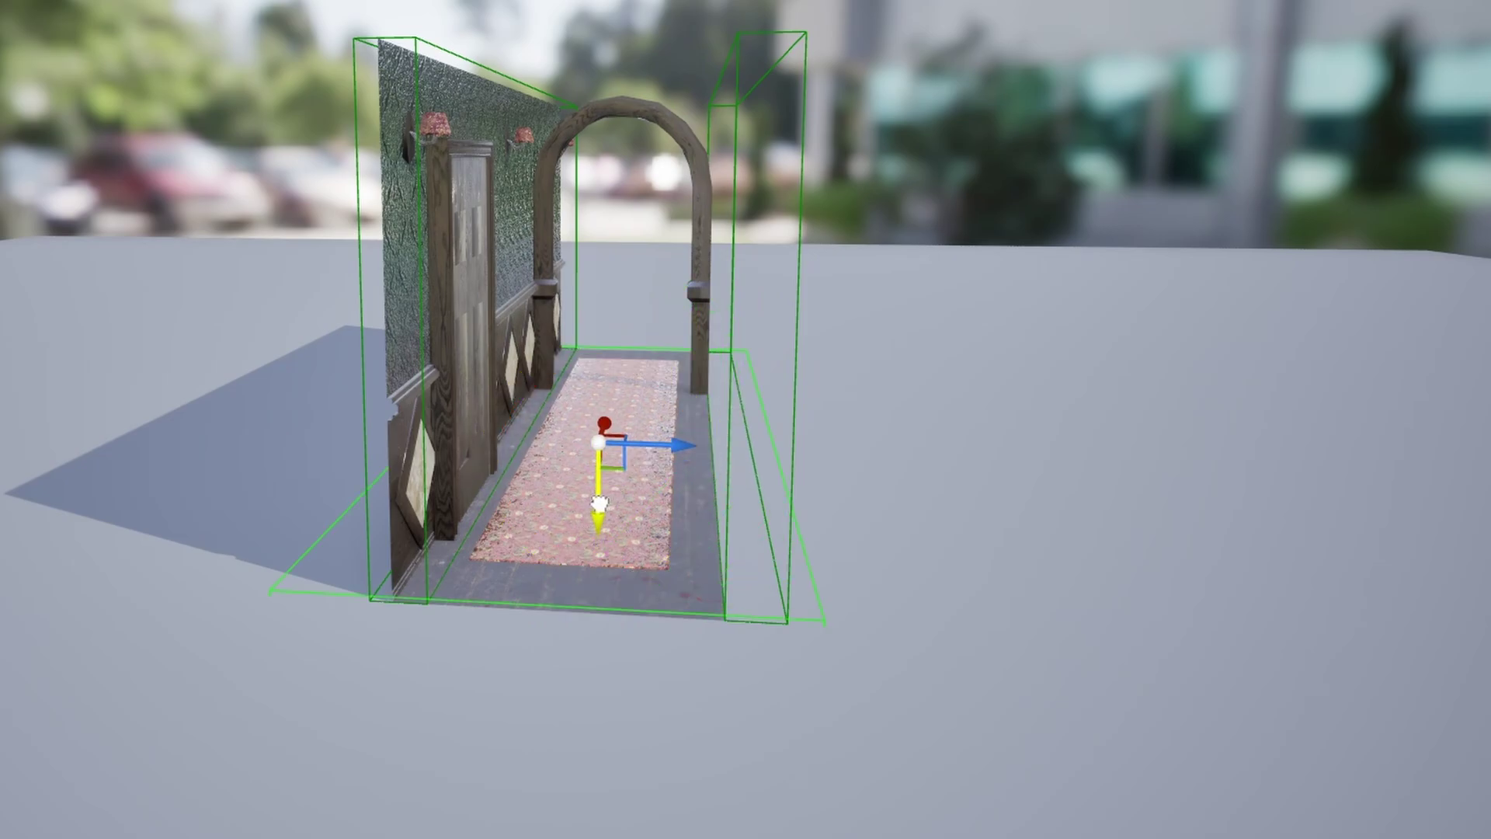
pyautogui.press('r')
pyautogui.moveTo(676, 605); pyautogui.dragTo(738, 664, button='right')
pyautogui.press('a')
pyautogui.press('d')
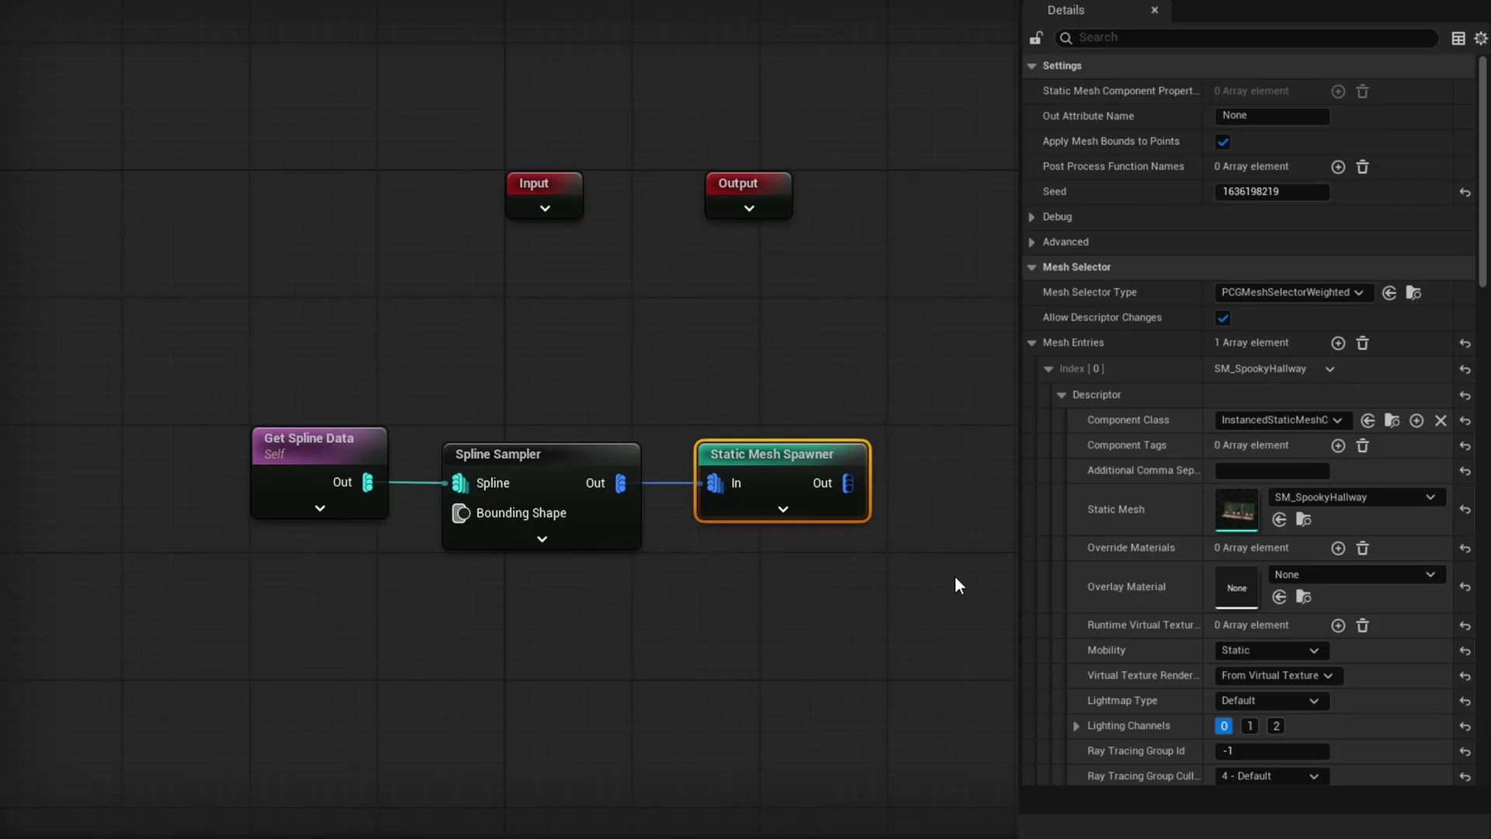
# Step: Base the Static Mesh Spawner entry's collision on the BlockAll preset, switch it to Custom, and set the Camera trace response to Ignore
pyautogui.scroll(-12, 1120, 505)
pyautogui.click(1266, 425)
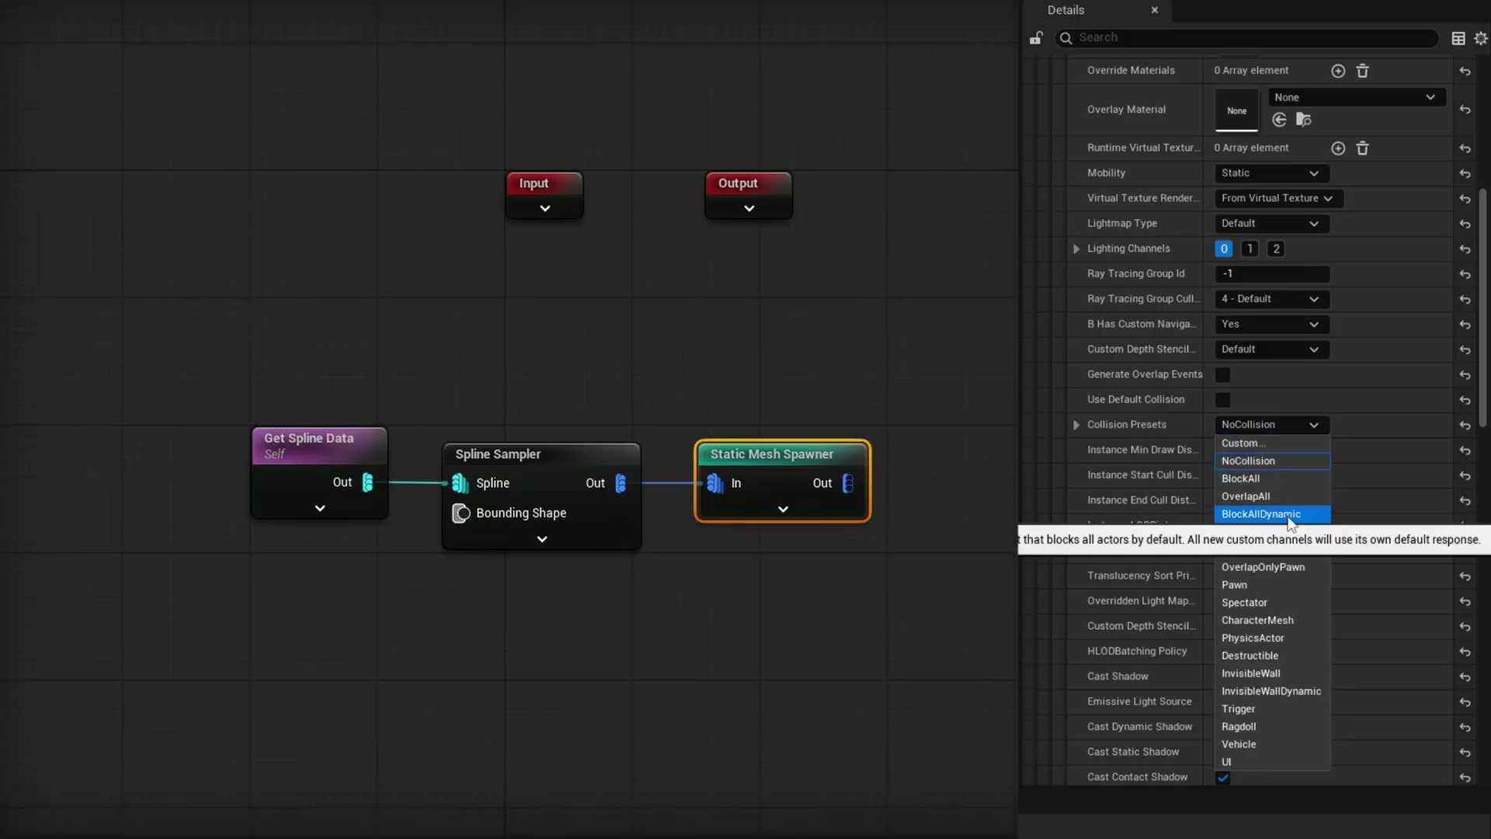
pyautogui.click(1240, 479)
pyautogui.scroll(-4, 1212, 458)
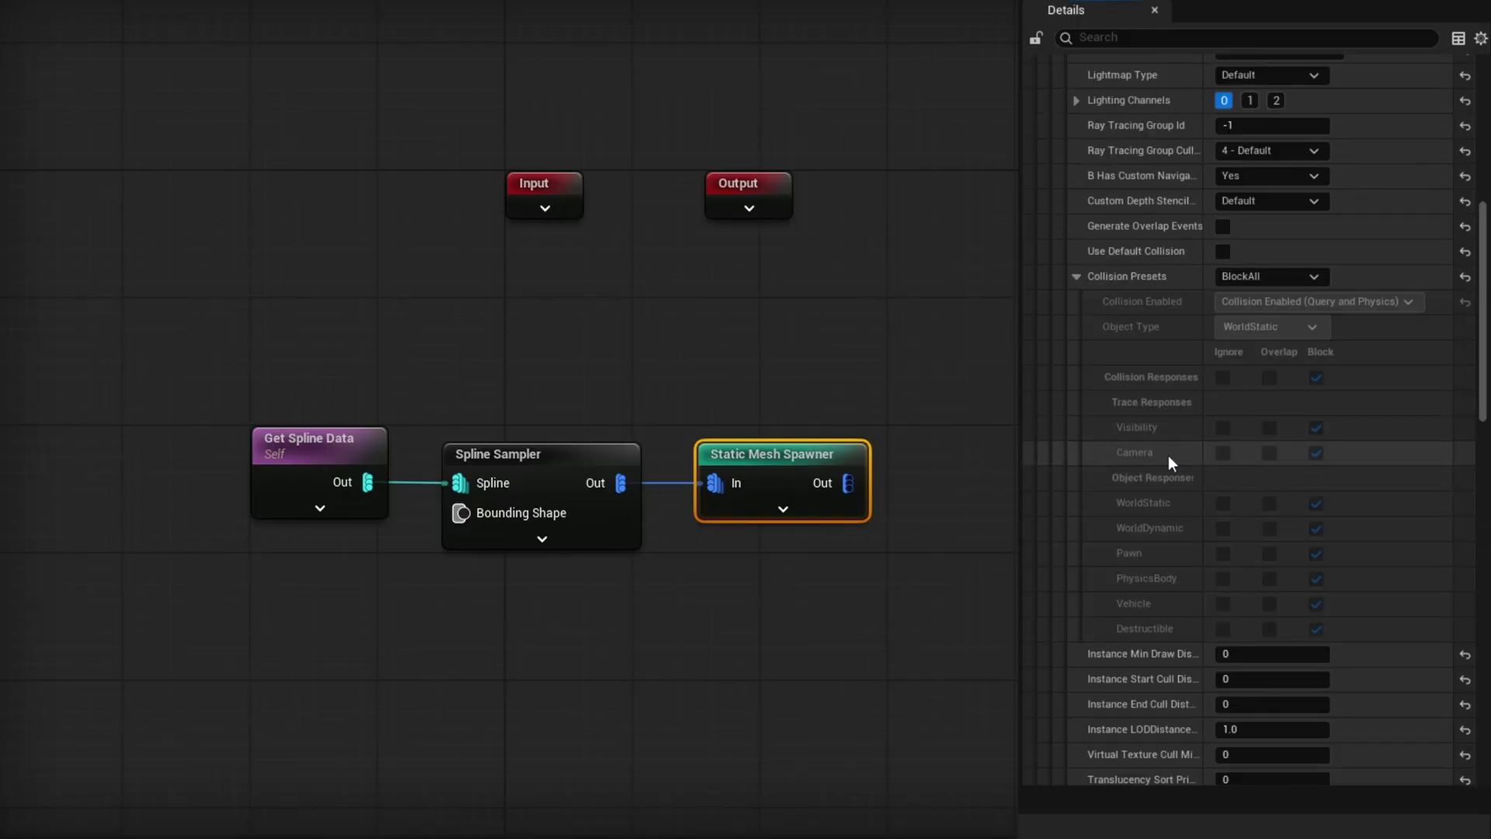
pyautogui.click(1255, 280)
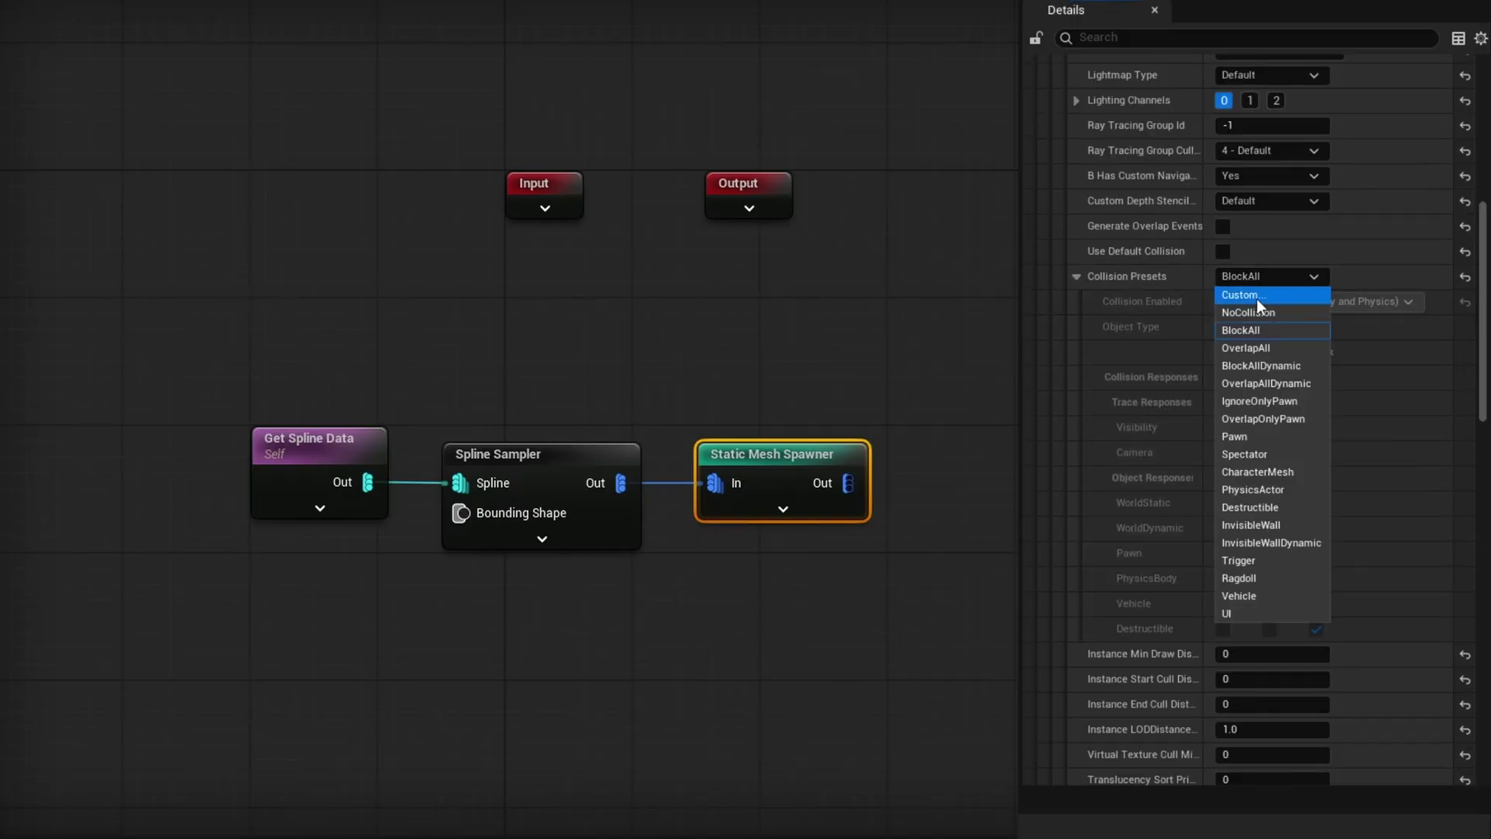
pyautogui.click(1257, 296)
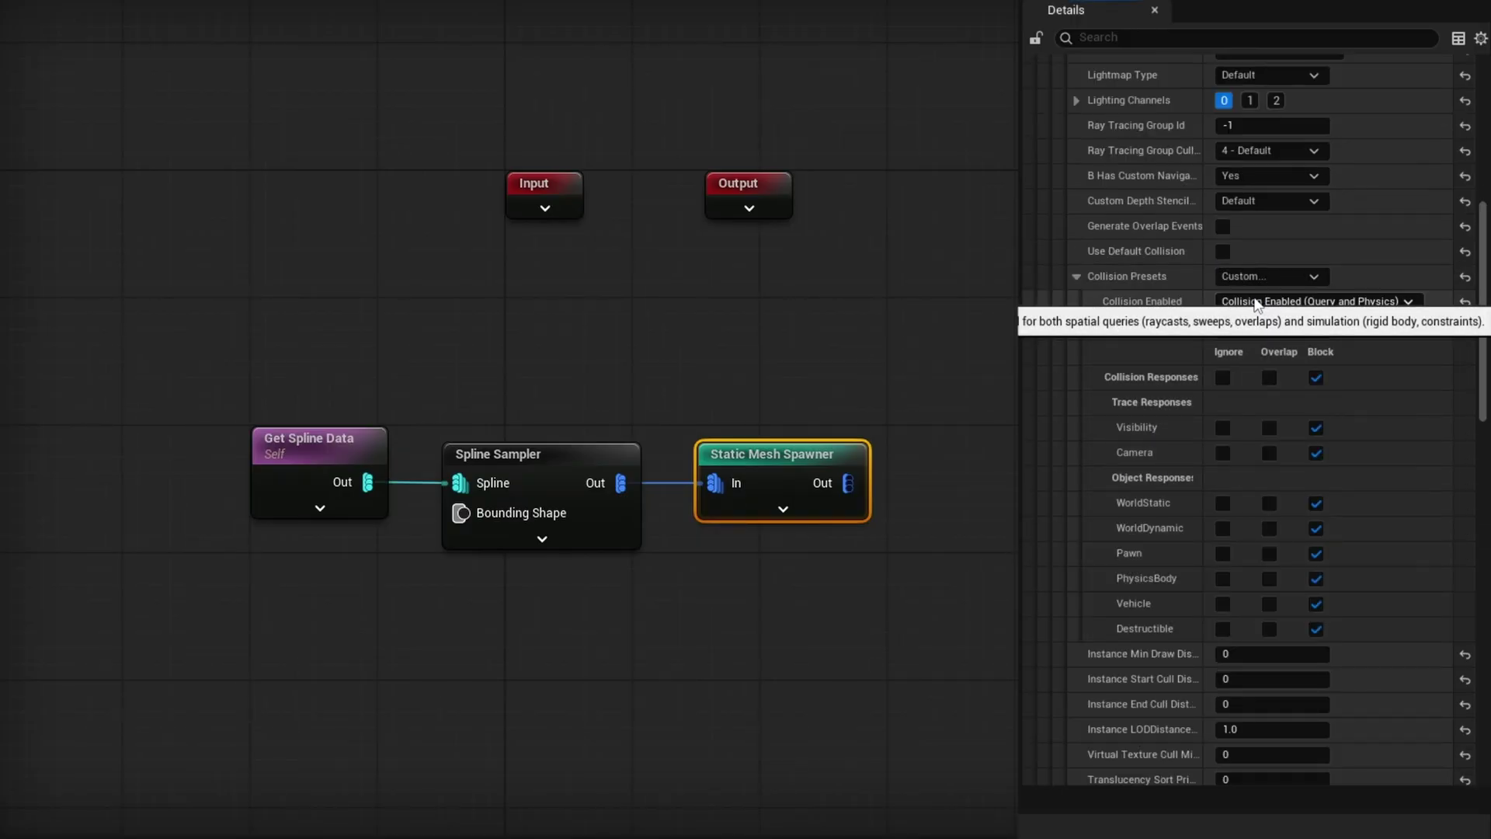
pyautogui.click(1223, 453)
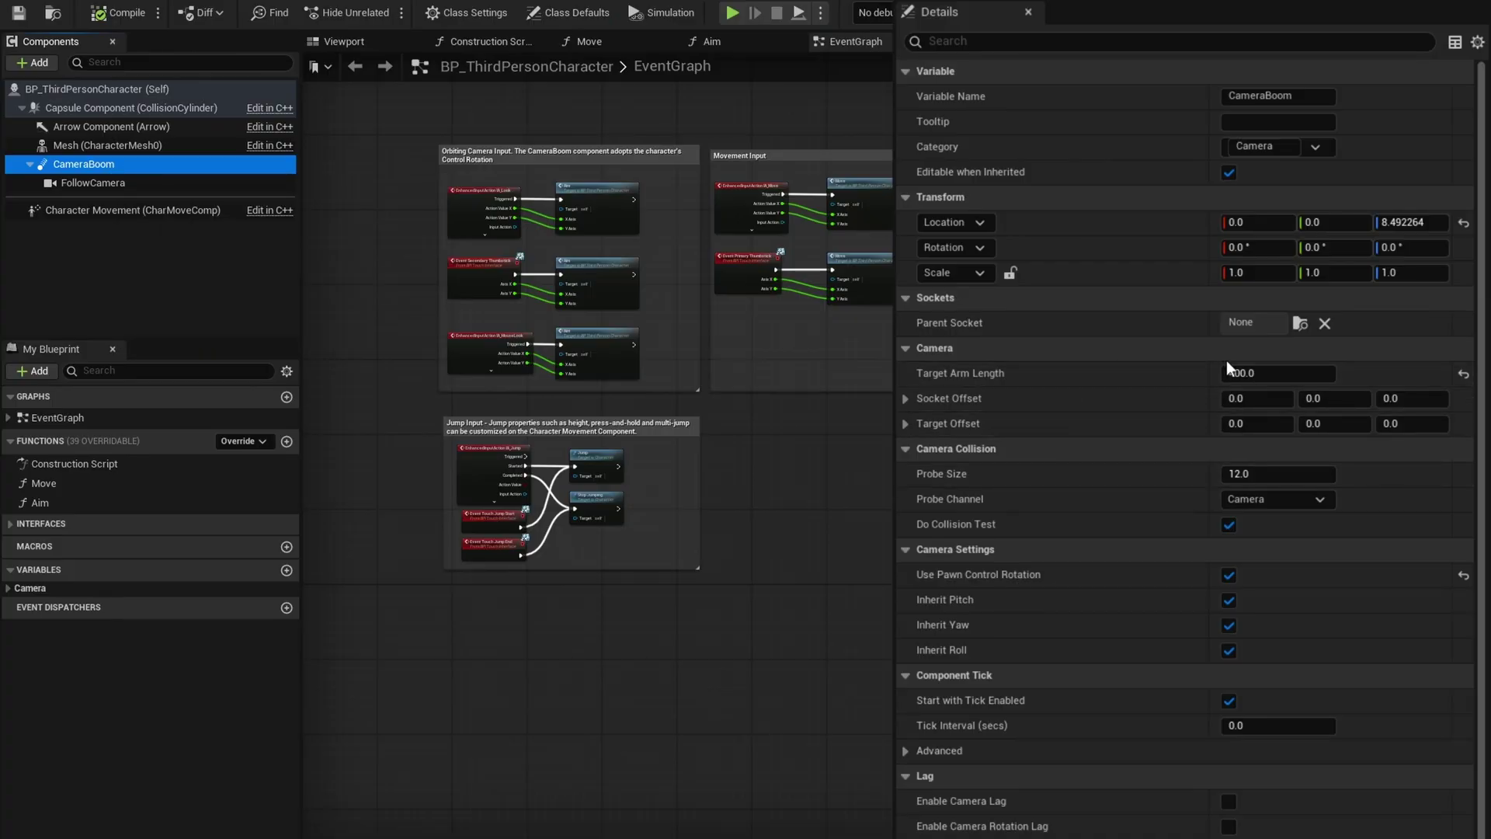
# Step: Open the Target Arm Length of the CameraBoom in BP_ThirdPersonCharacter for editing
pyautogui.click(1242, 373)
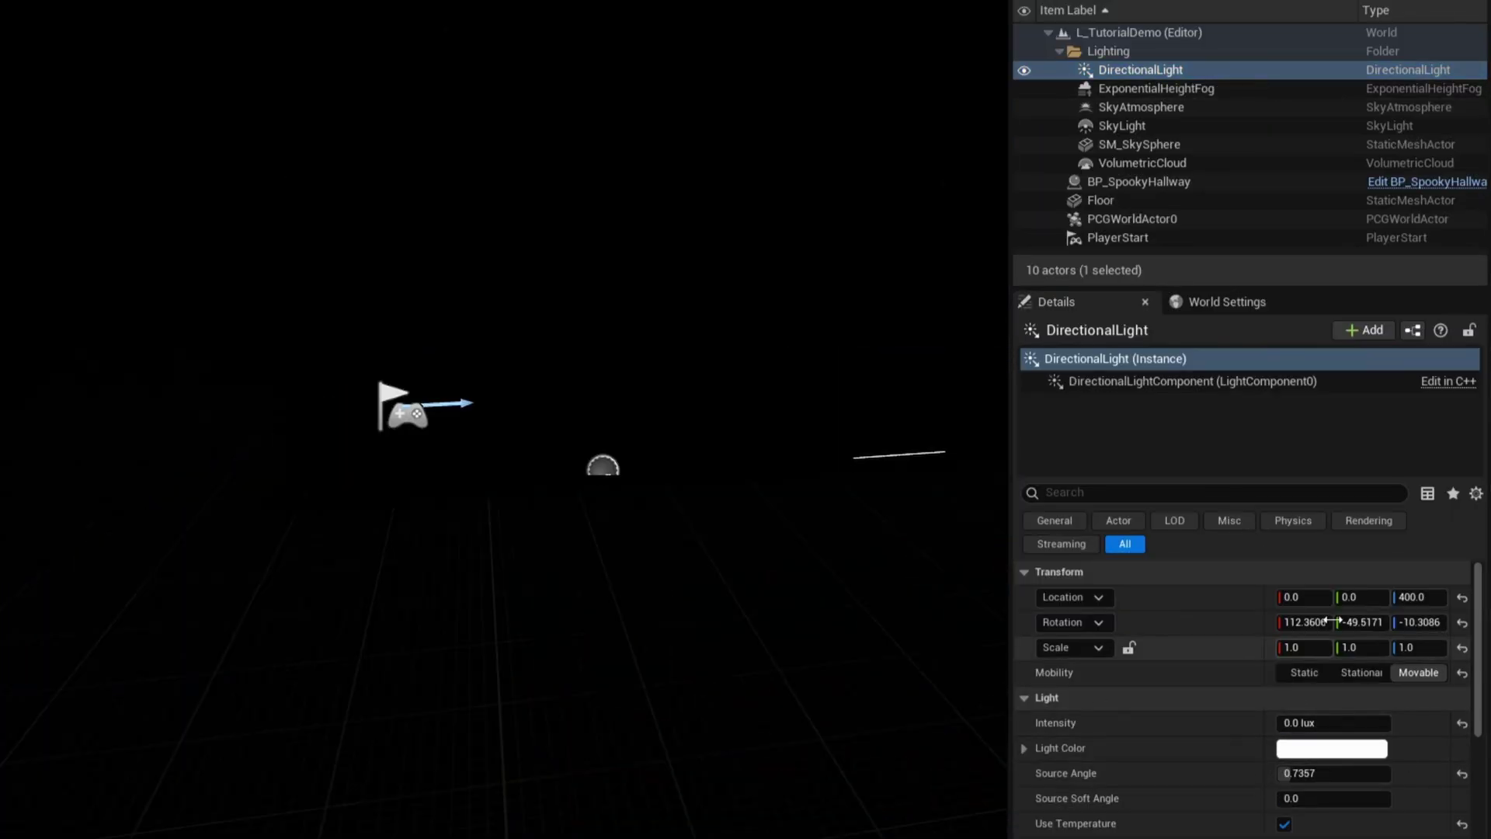
# Step: Turn off the SkyLight's Real Time Capture and use the SLS Specified Cubemap source with the daylight cubemap
pyautogui.click(1135, 126)
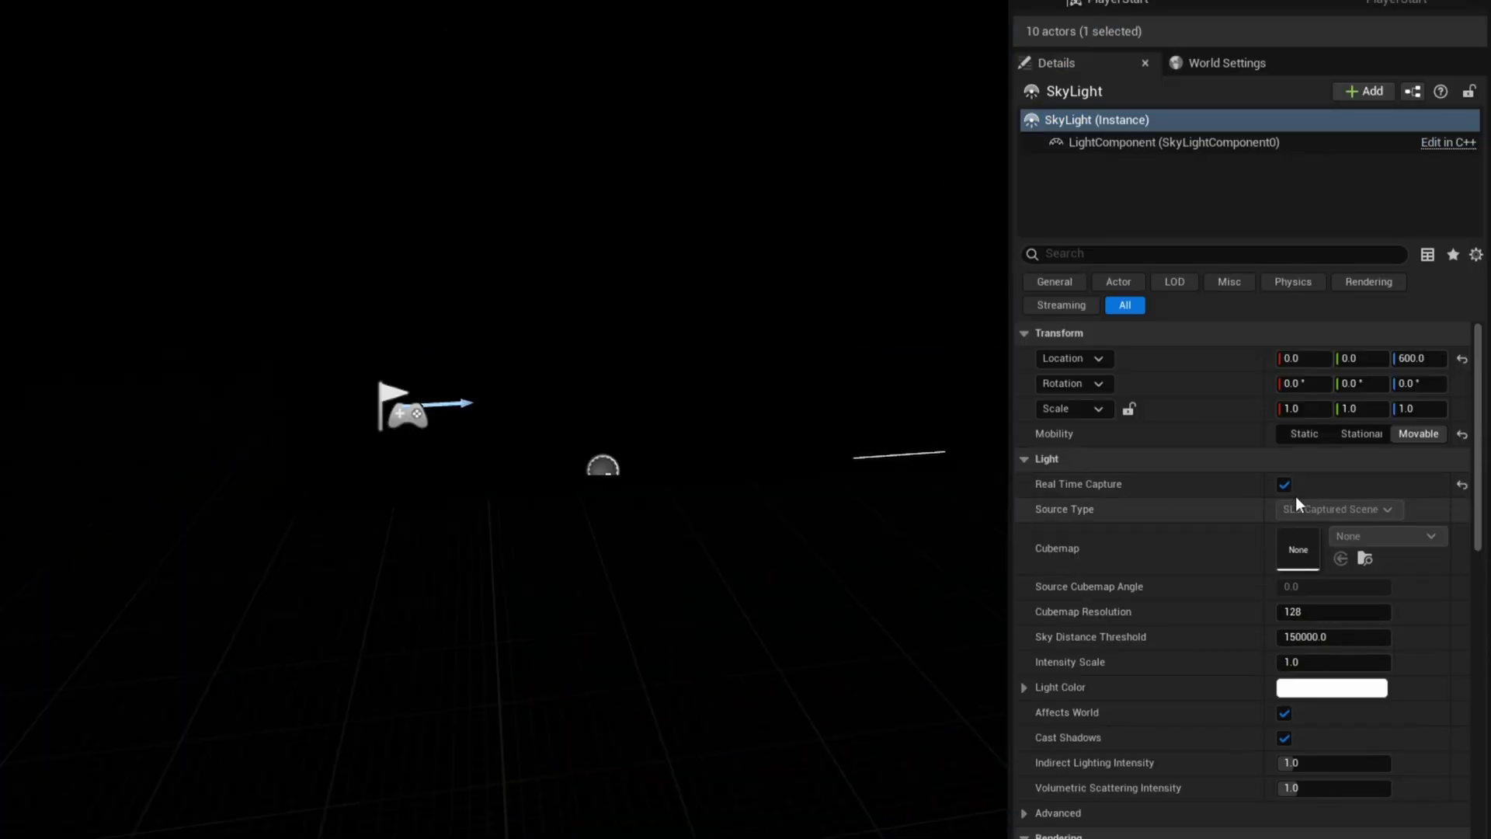
pyautogui.click(1284, 484)
pyautogui.click(1339, 509)
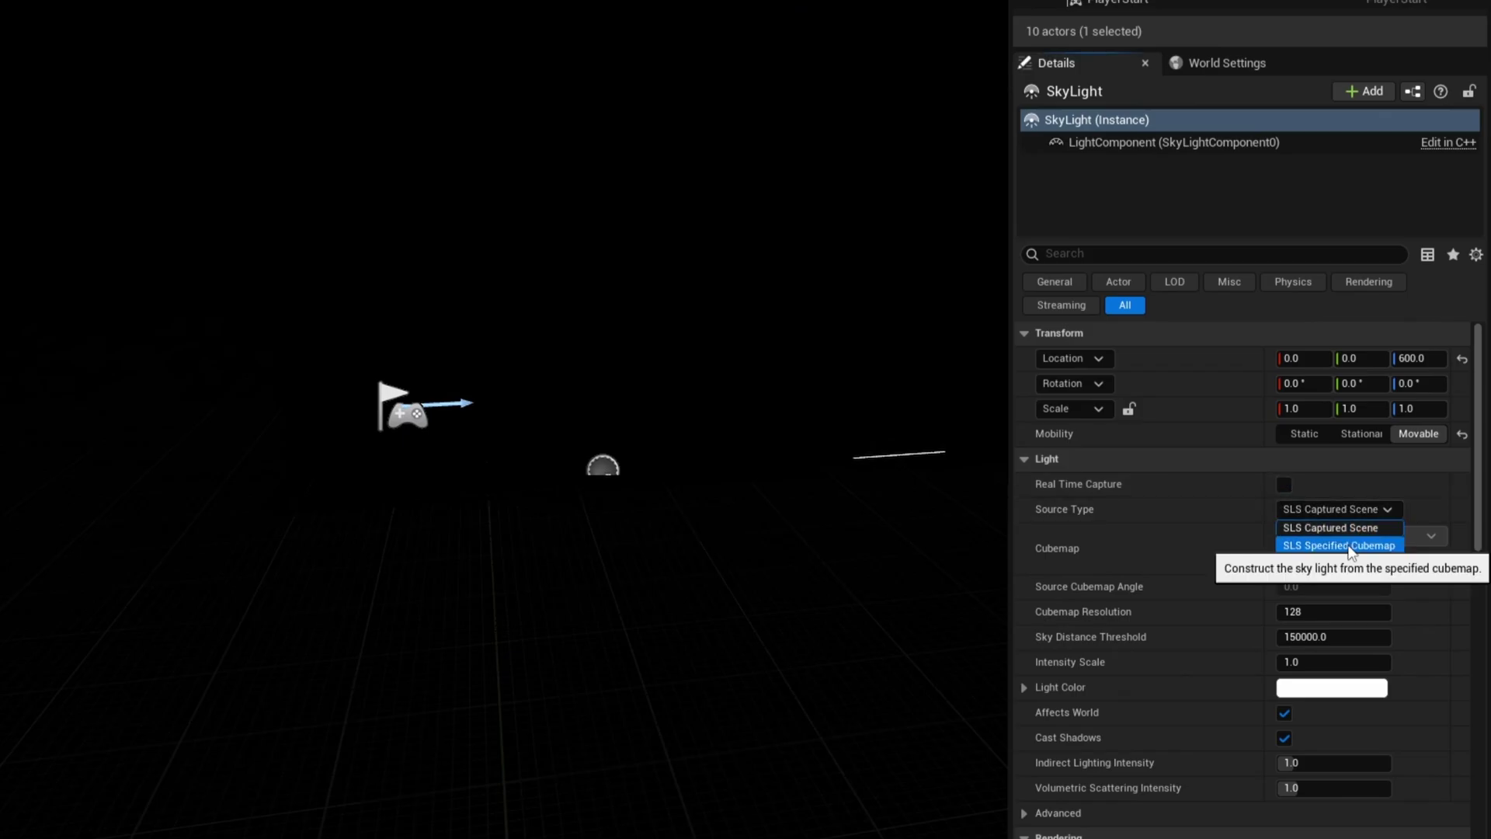
pyautogui.click(1349, 545)
pyautogui.click(1384, 535)
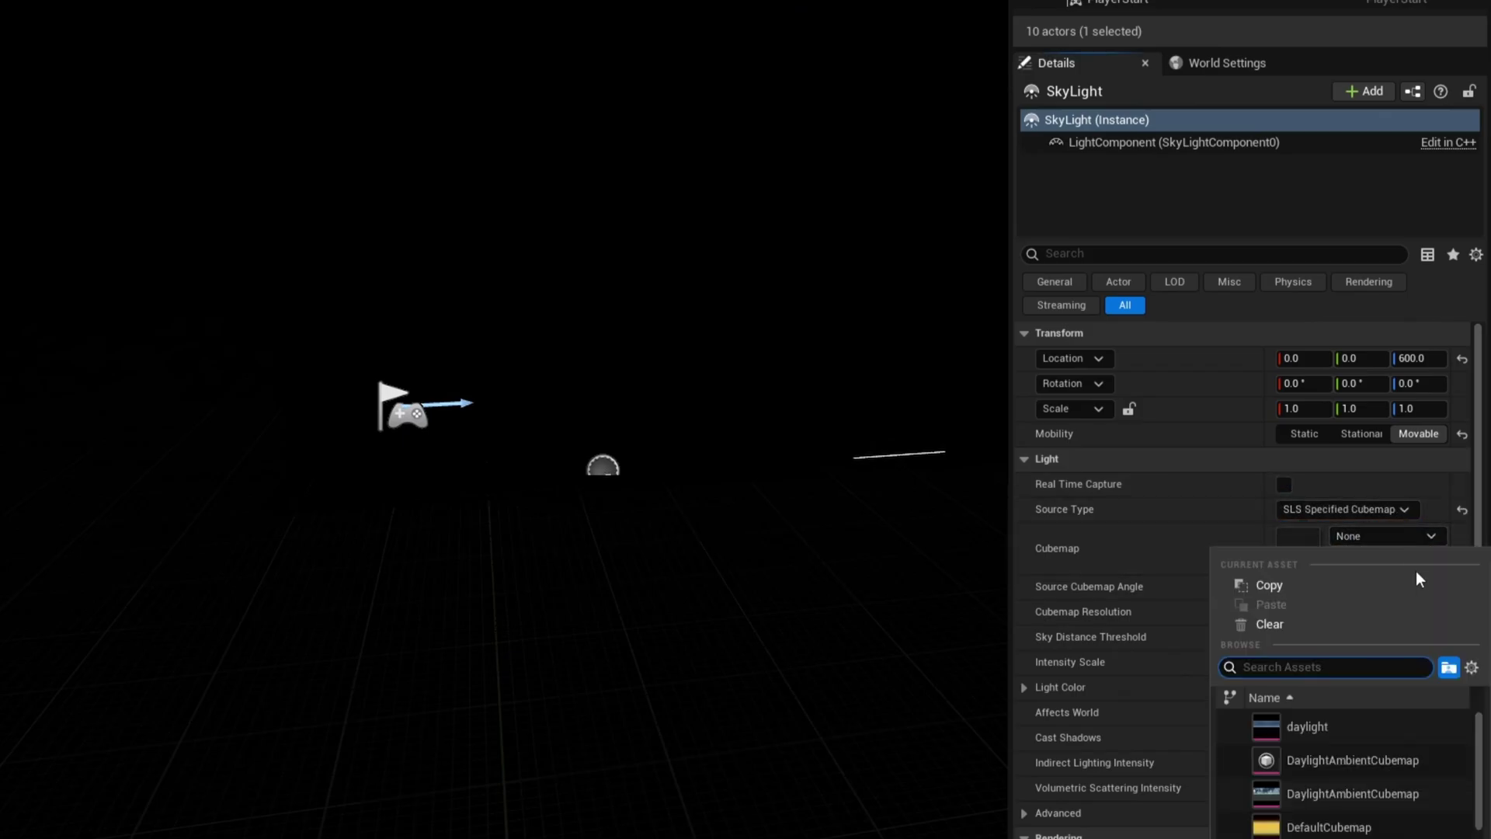
pyautogui.click(1311, 727)
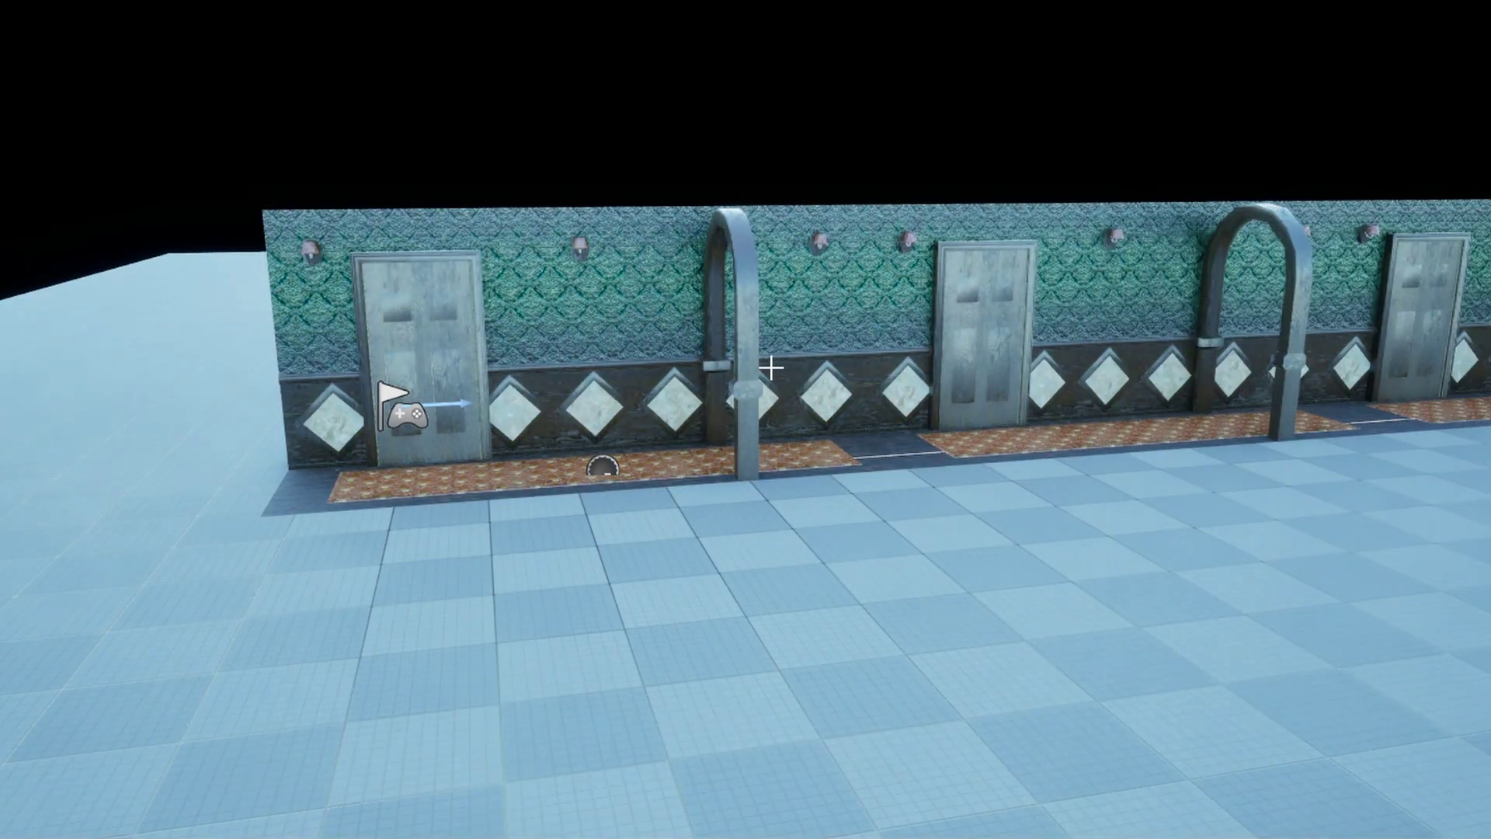
# Step: Add a PostProcessVolume to the level and enable its Infinite Extent (Unbound) option
pyautogui.moveTo(778, 368); pyautogui.dragTo(1013, 421, button='right')
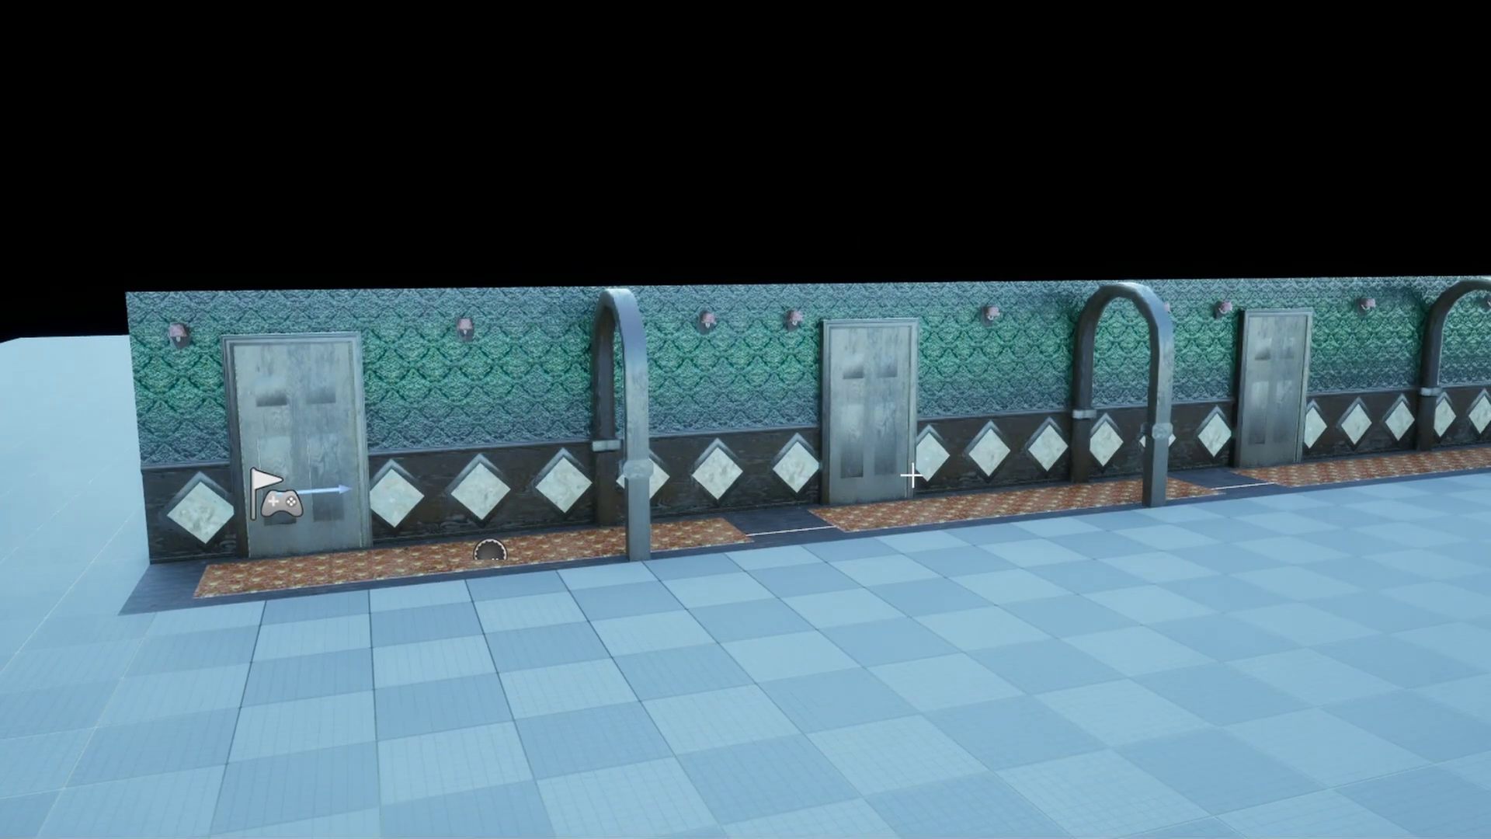
pyautogui.click(260, 13)
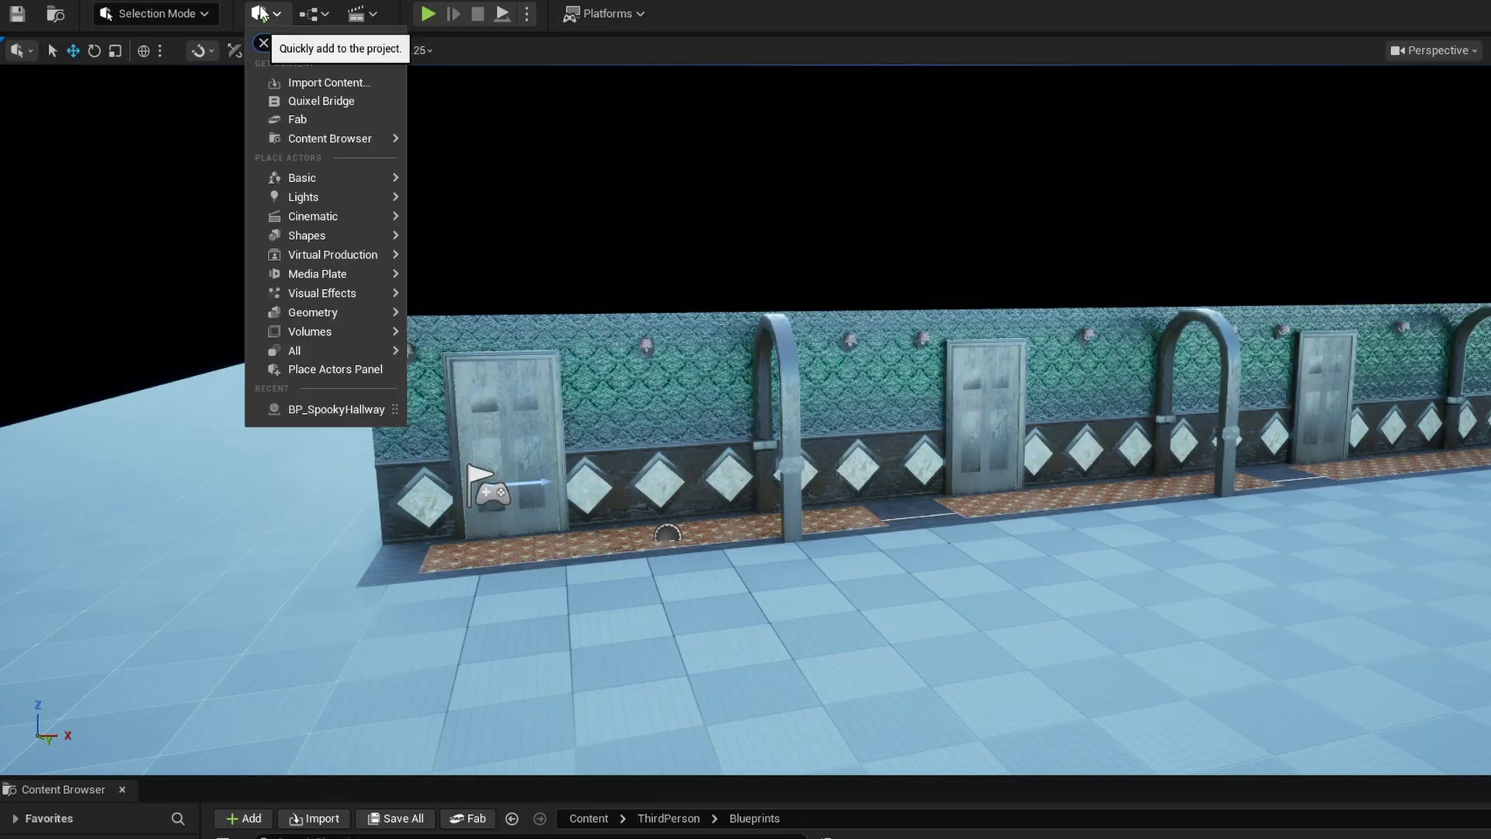
pyautogui.write('postprocess')
pyautogui.click(332, 73)
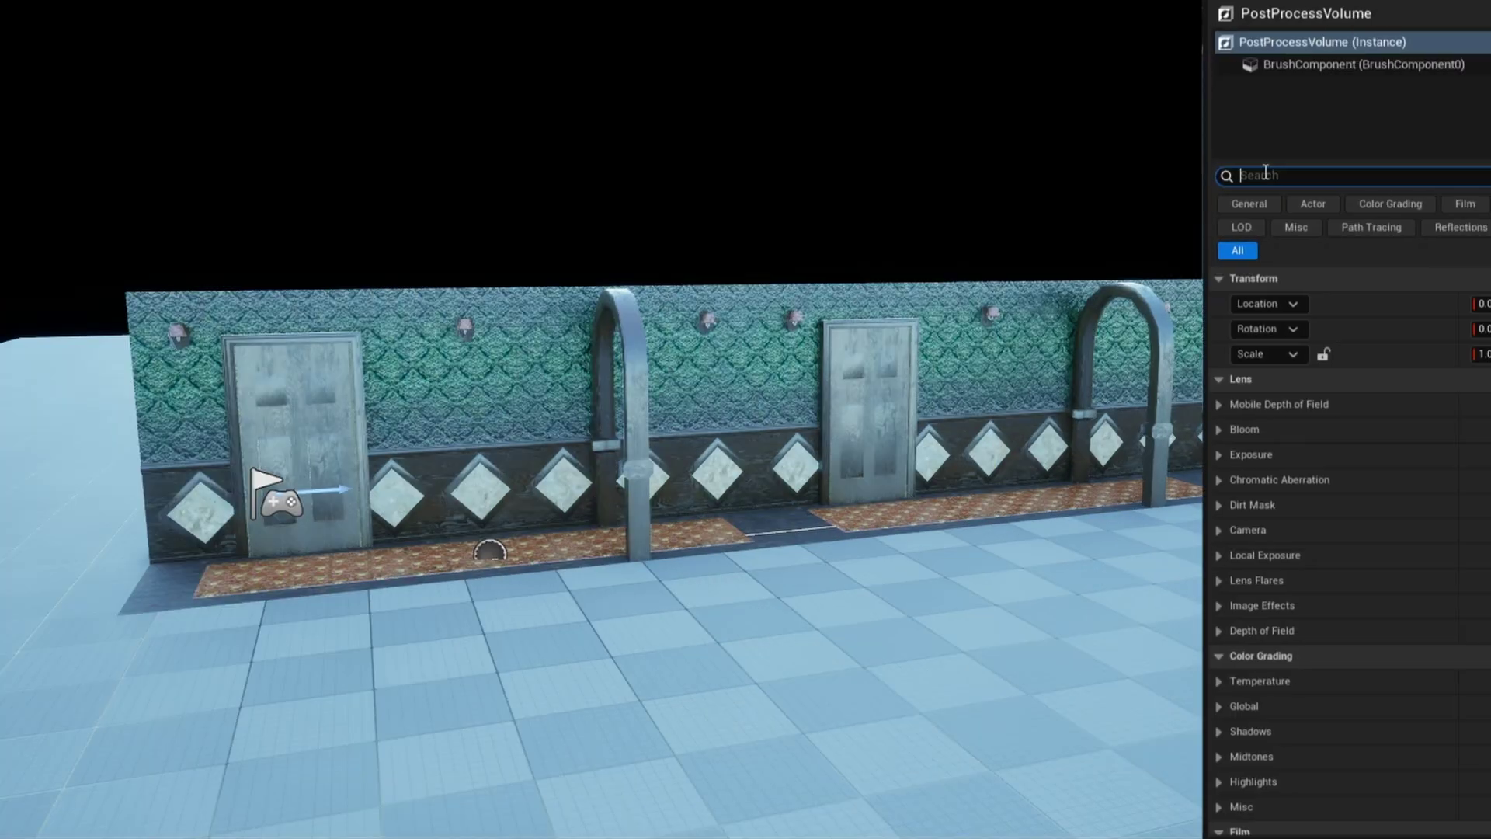
pyautogui.write('unb')
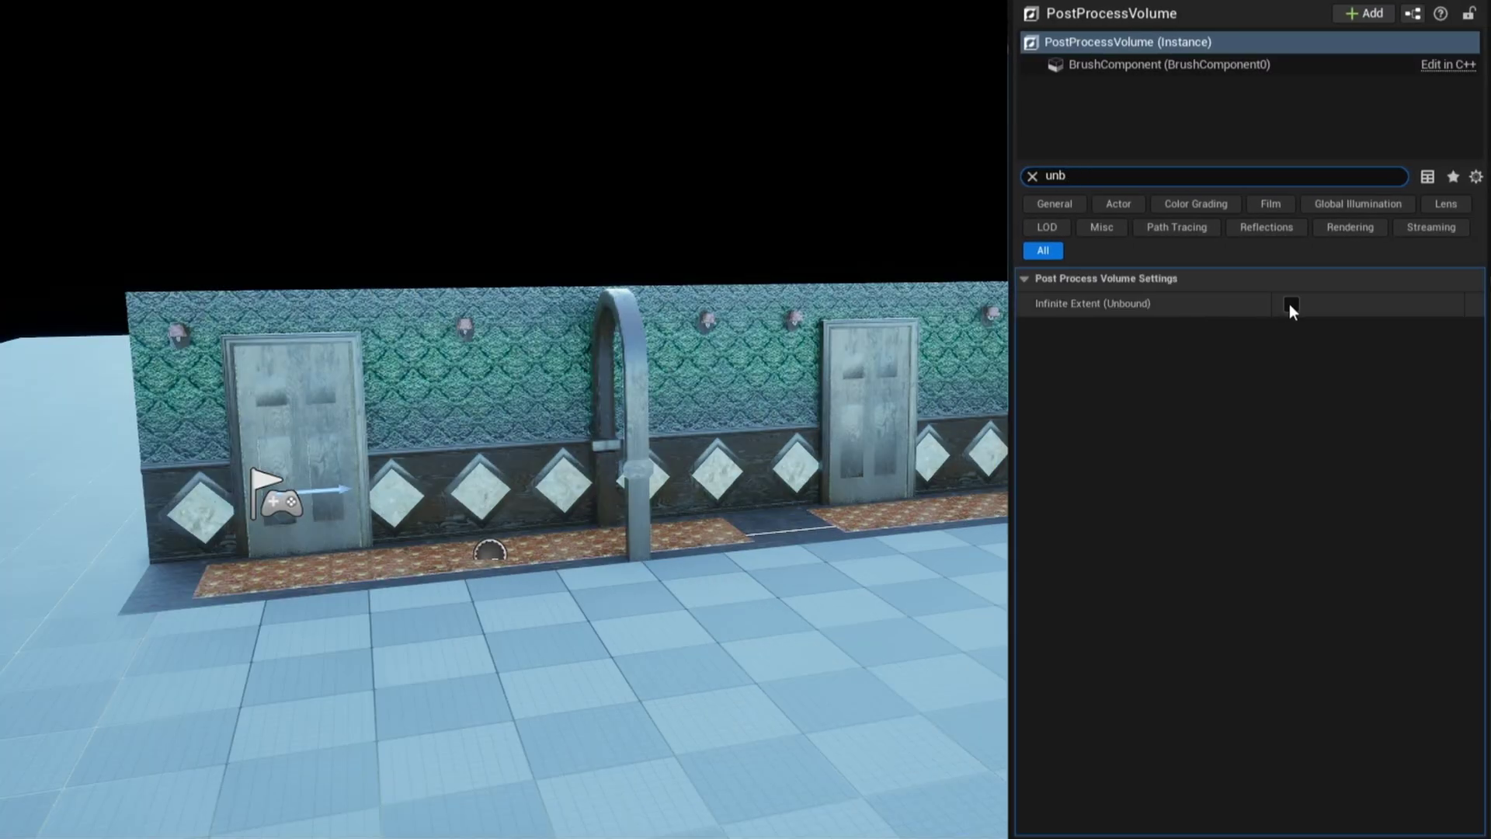
pyautogui.click(1292, 304)
pyautogui.click(1032, 177)
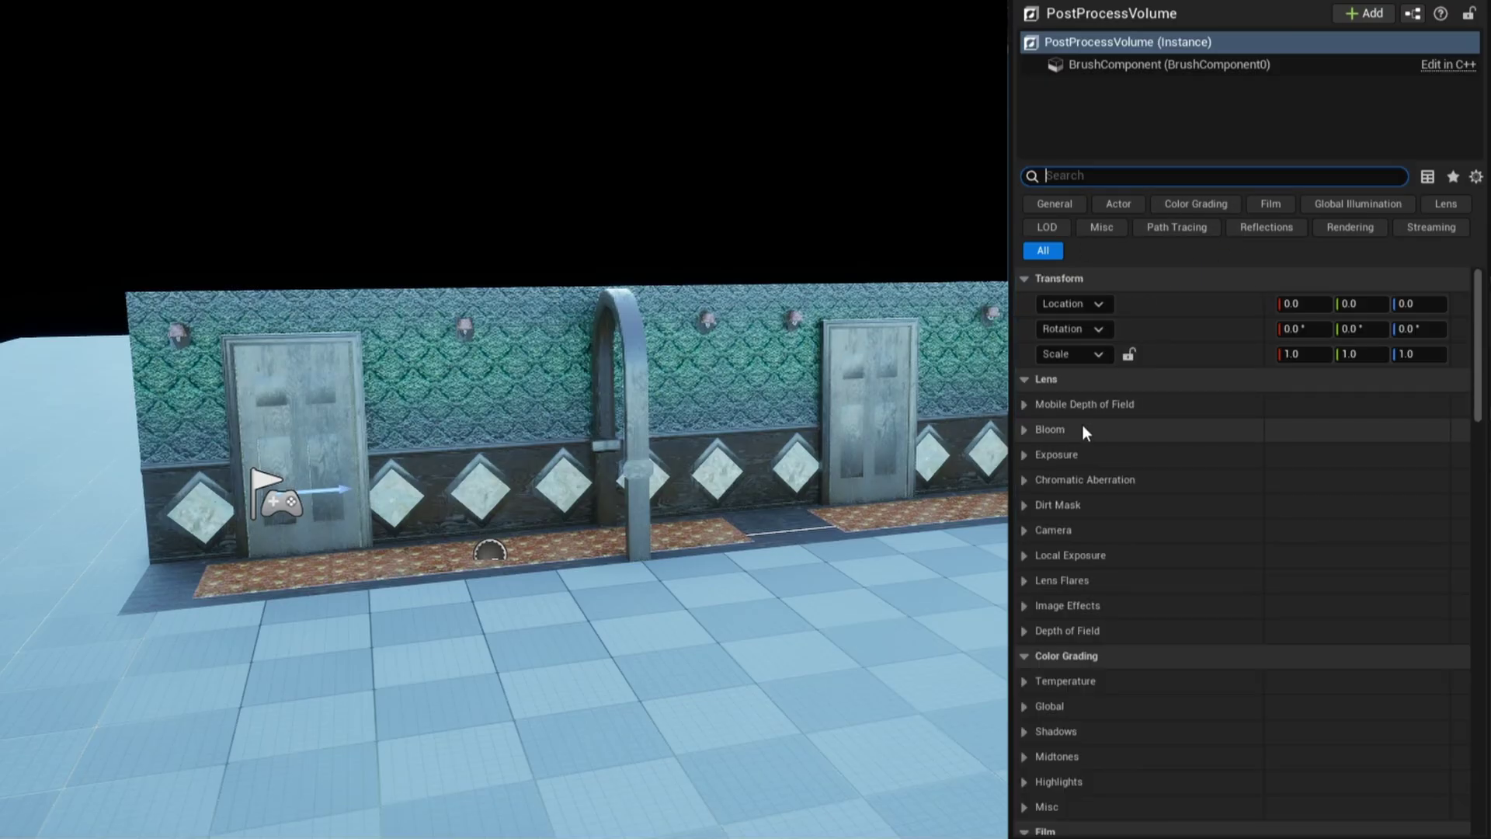
# Step: Override the exposure Metering Mode of the post process volume, choose a different mode, and enable the Exposure Compensation override
pyautogui.click(1026, 454)
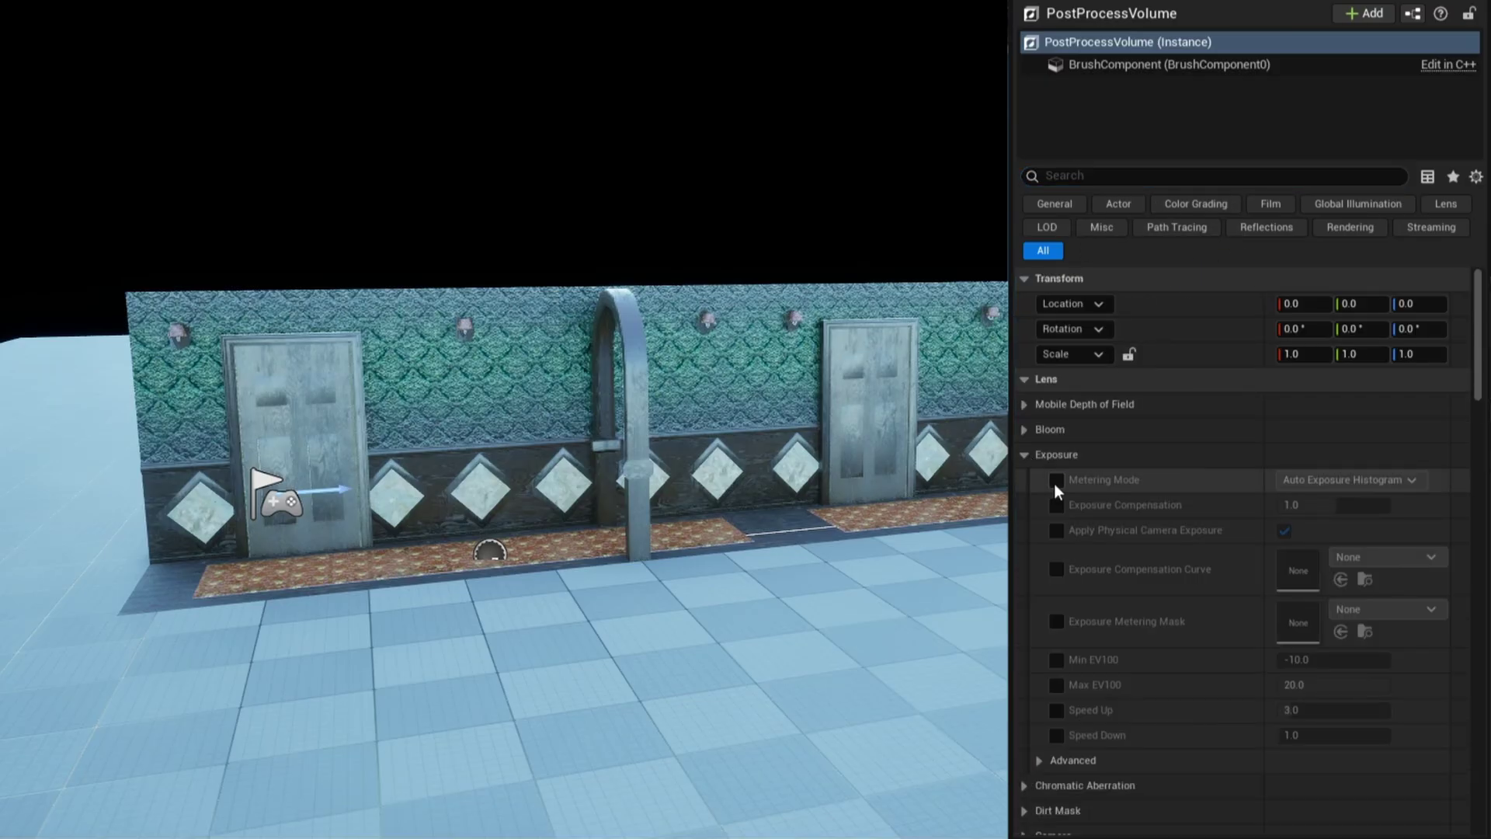
pyautogui.click(1054, 482)
pyautogui.click(1308, 480)
pyautogui.click(1309, 530)
pyautogui.click(1056, 505)
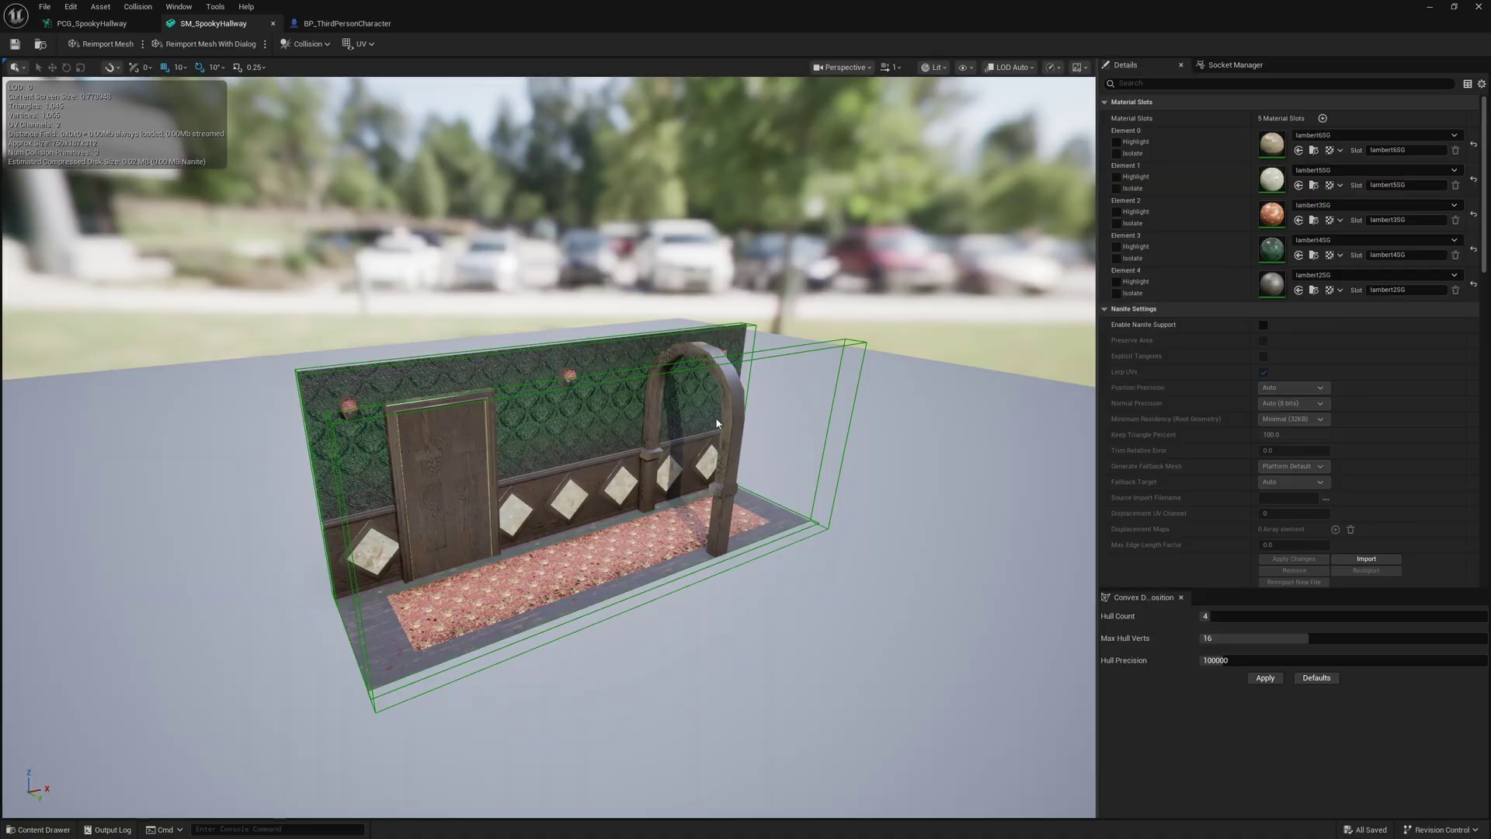
# Step: Add a socket to the SM_SpookyHallway mesh and place it at the middle wall lamp, at location -10, -110, 250
pyautogui.click(1239, 67)
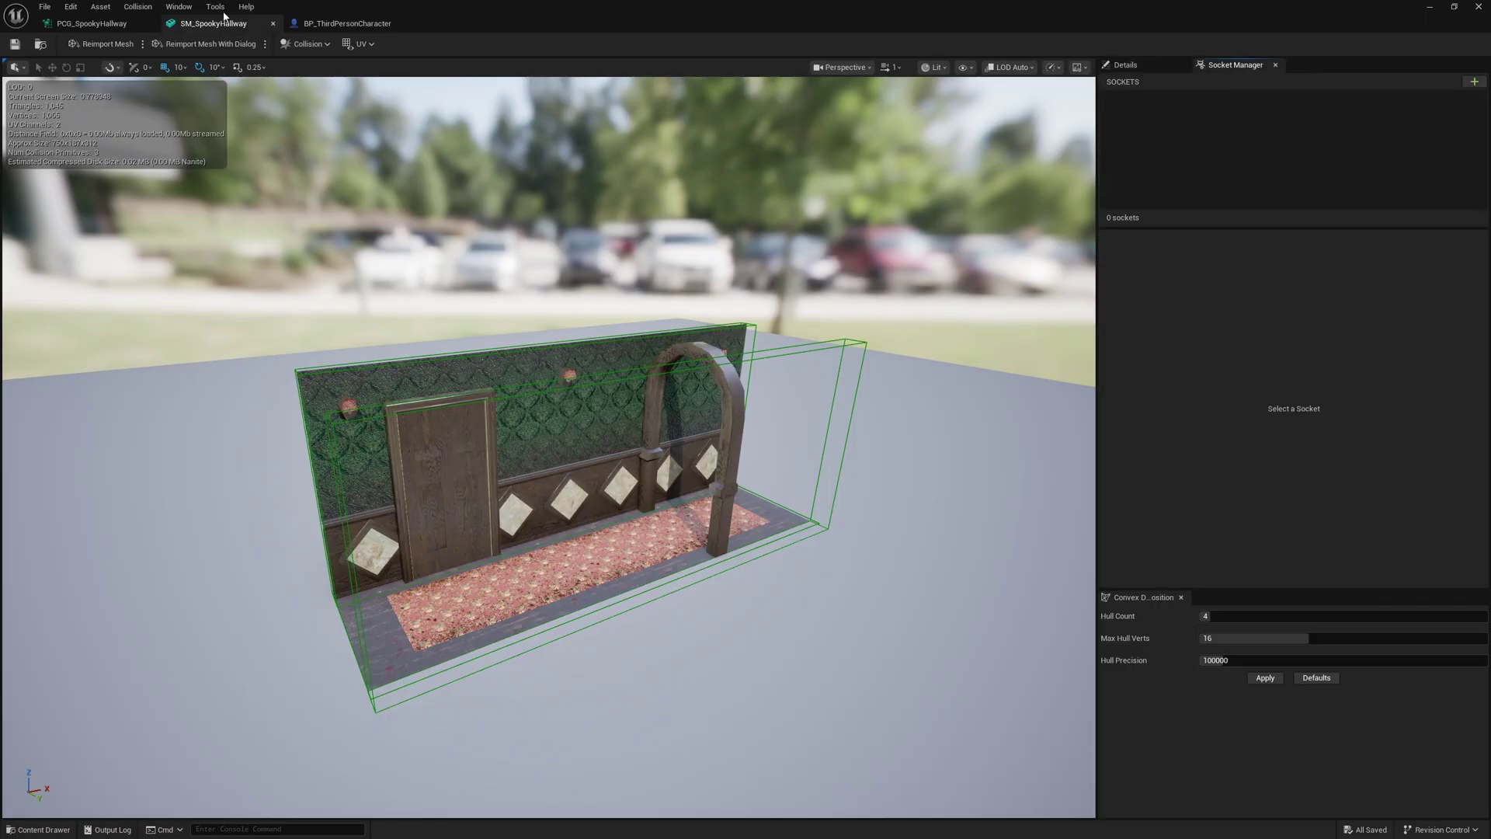
pyautogui.click(179, 7)
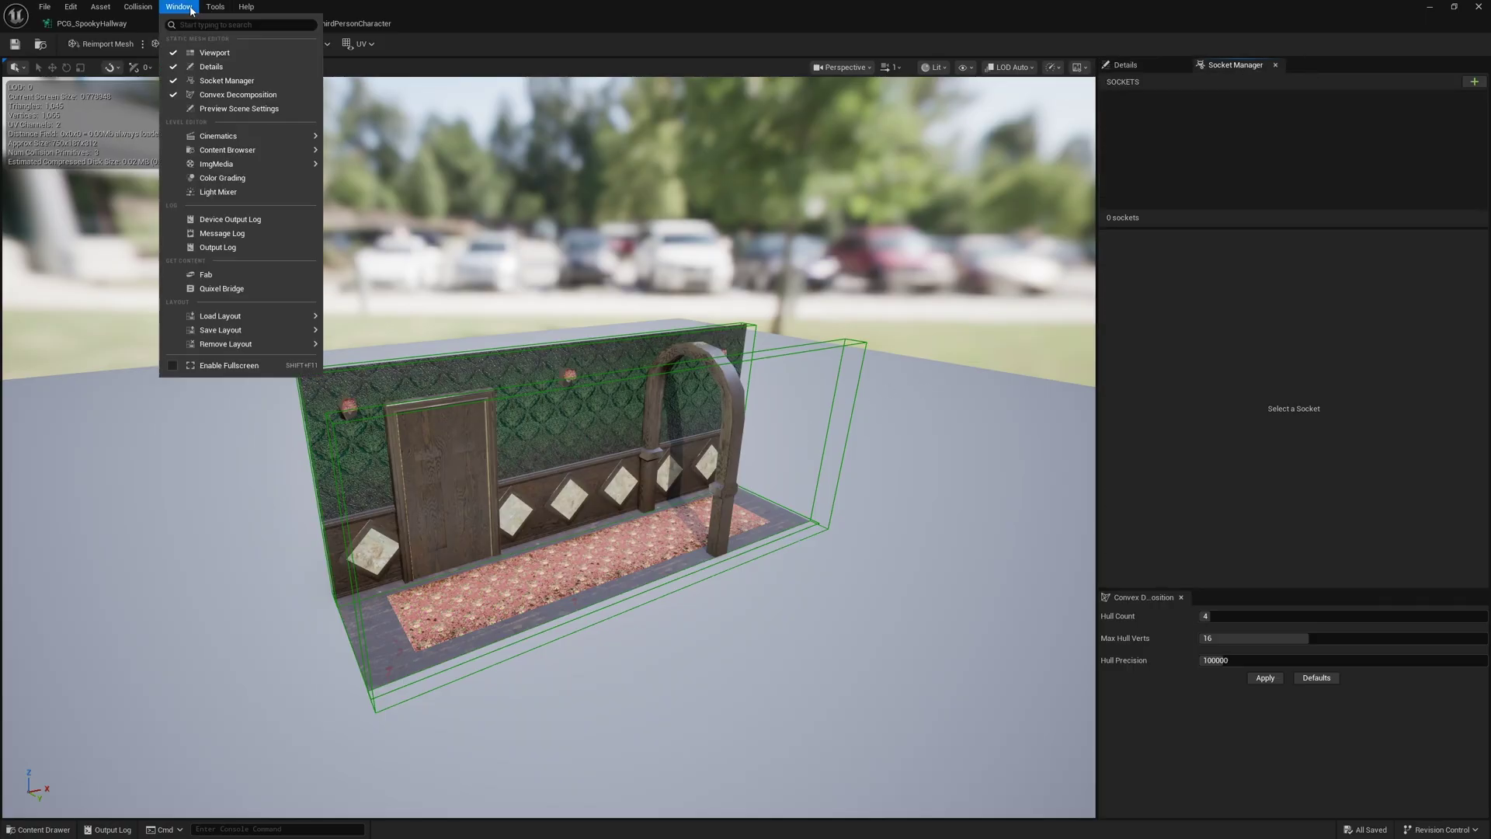
pyautogui.click(237, 82)
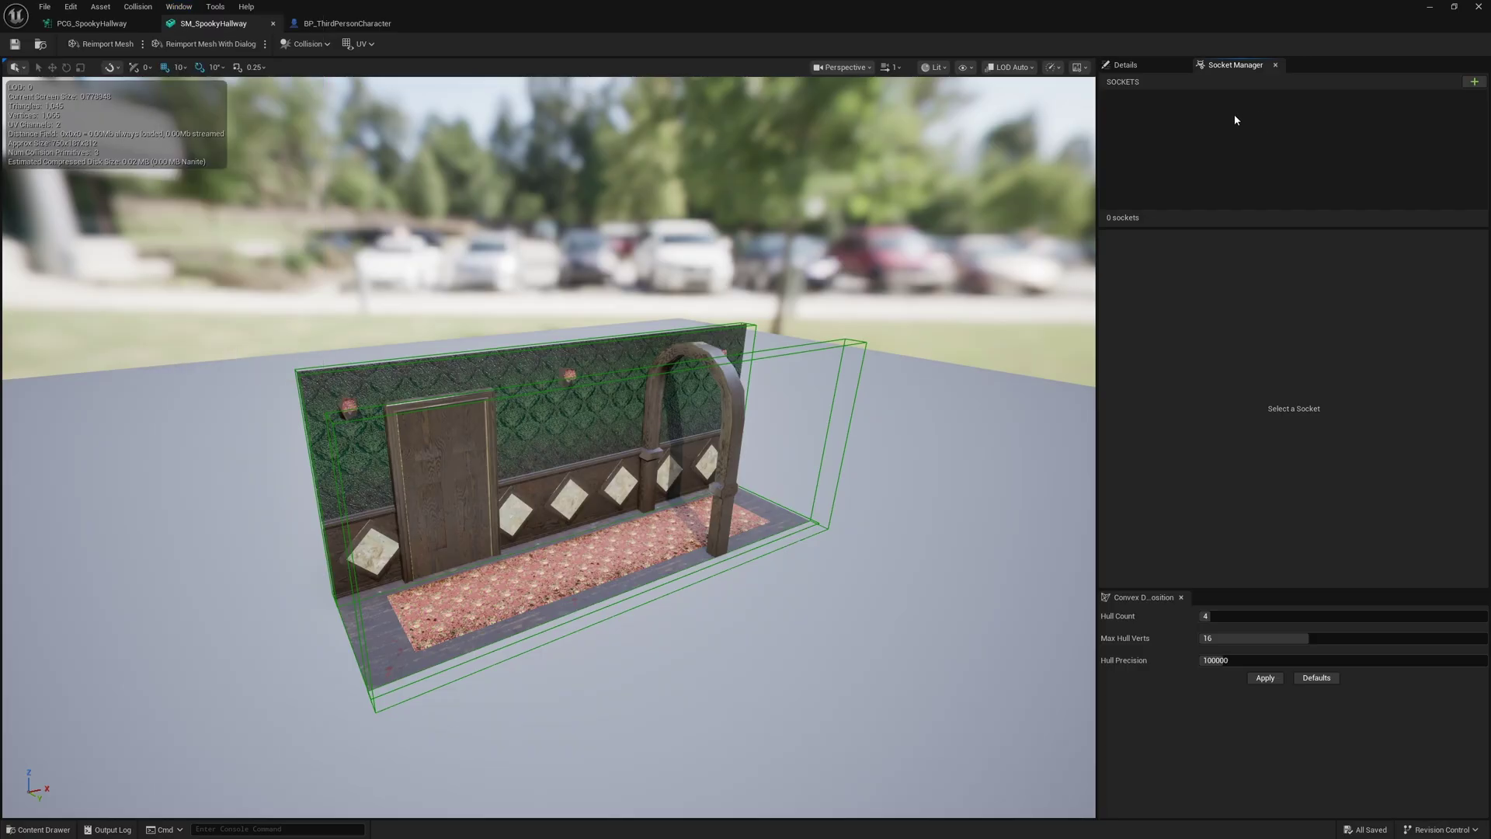
pyautogui.click(1475, 82)
pyautogui.moveTo(629, 530); pyautogui.dragTo(839, 530, button='right')
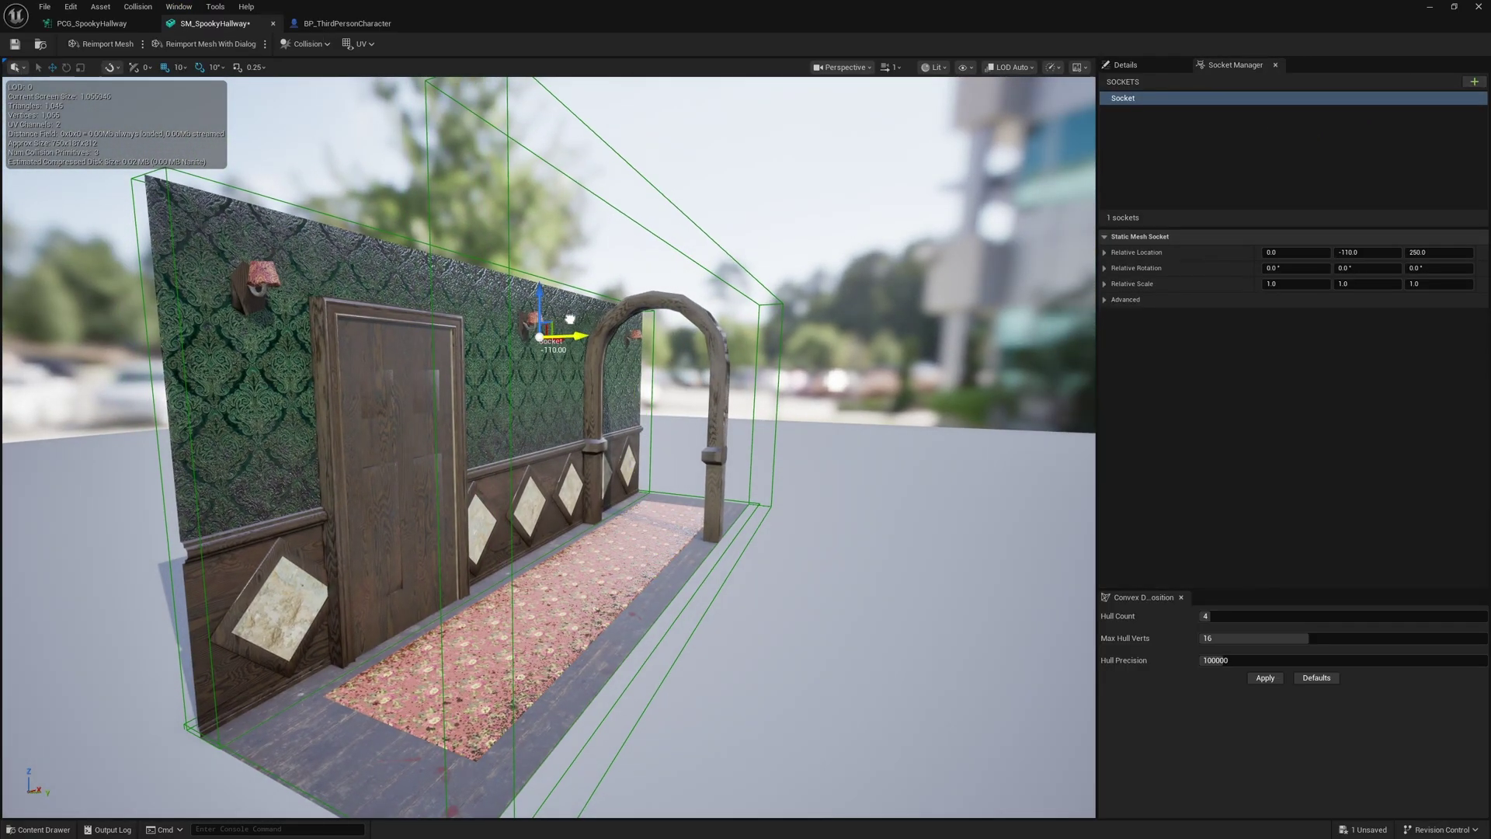
pyautogui.moveTo(570, 319); pyautogui.dragTo(420, 396, button='right')
pyautogui.moveTo(570, 411); pyautogui.dragTo(570, 412)
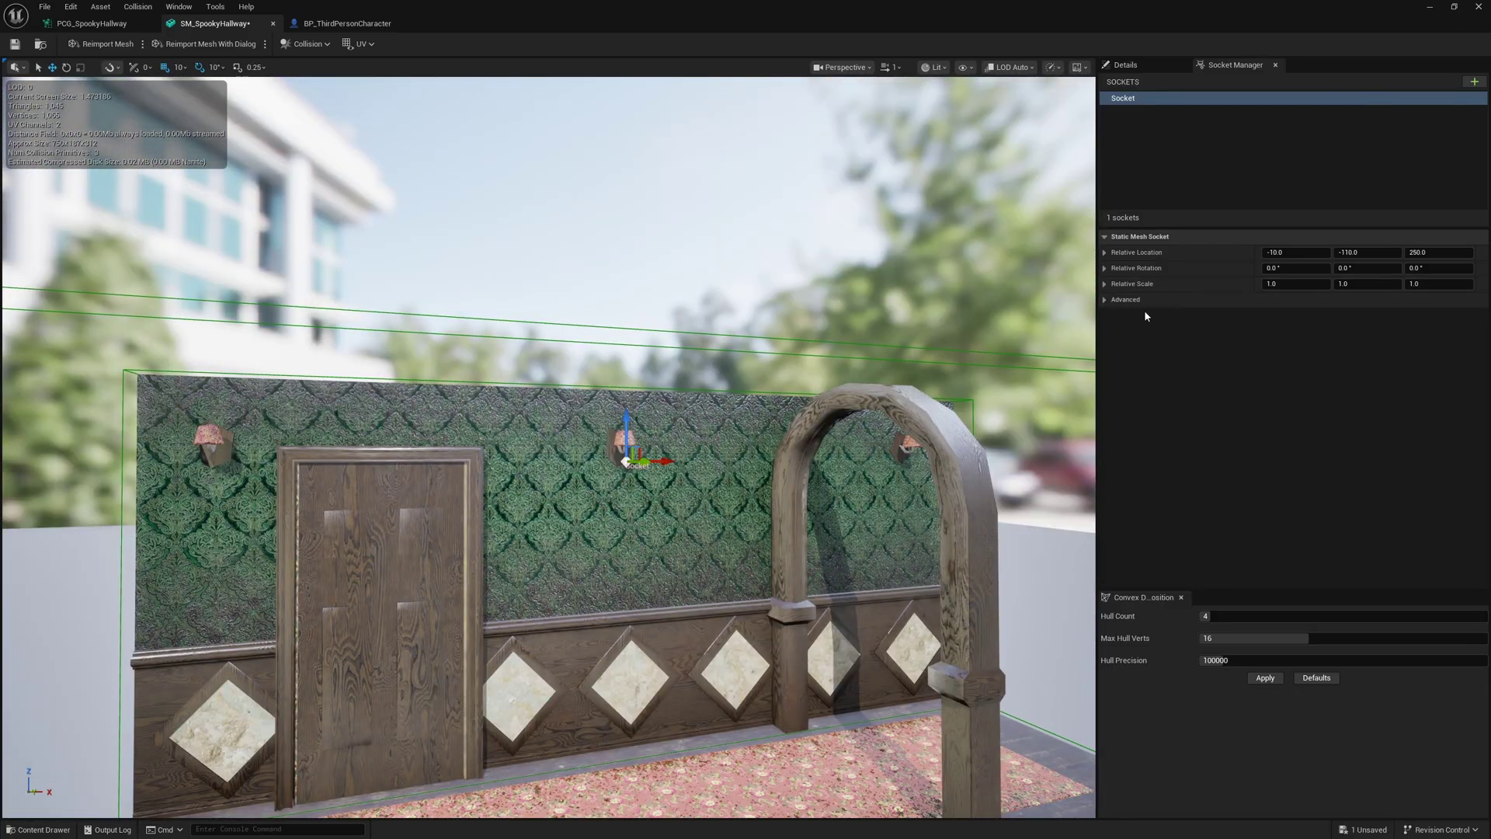
# Step: Give the middle lamp's socket the tag Light
pyautogui.click(1110, 300)
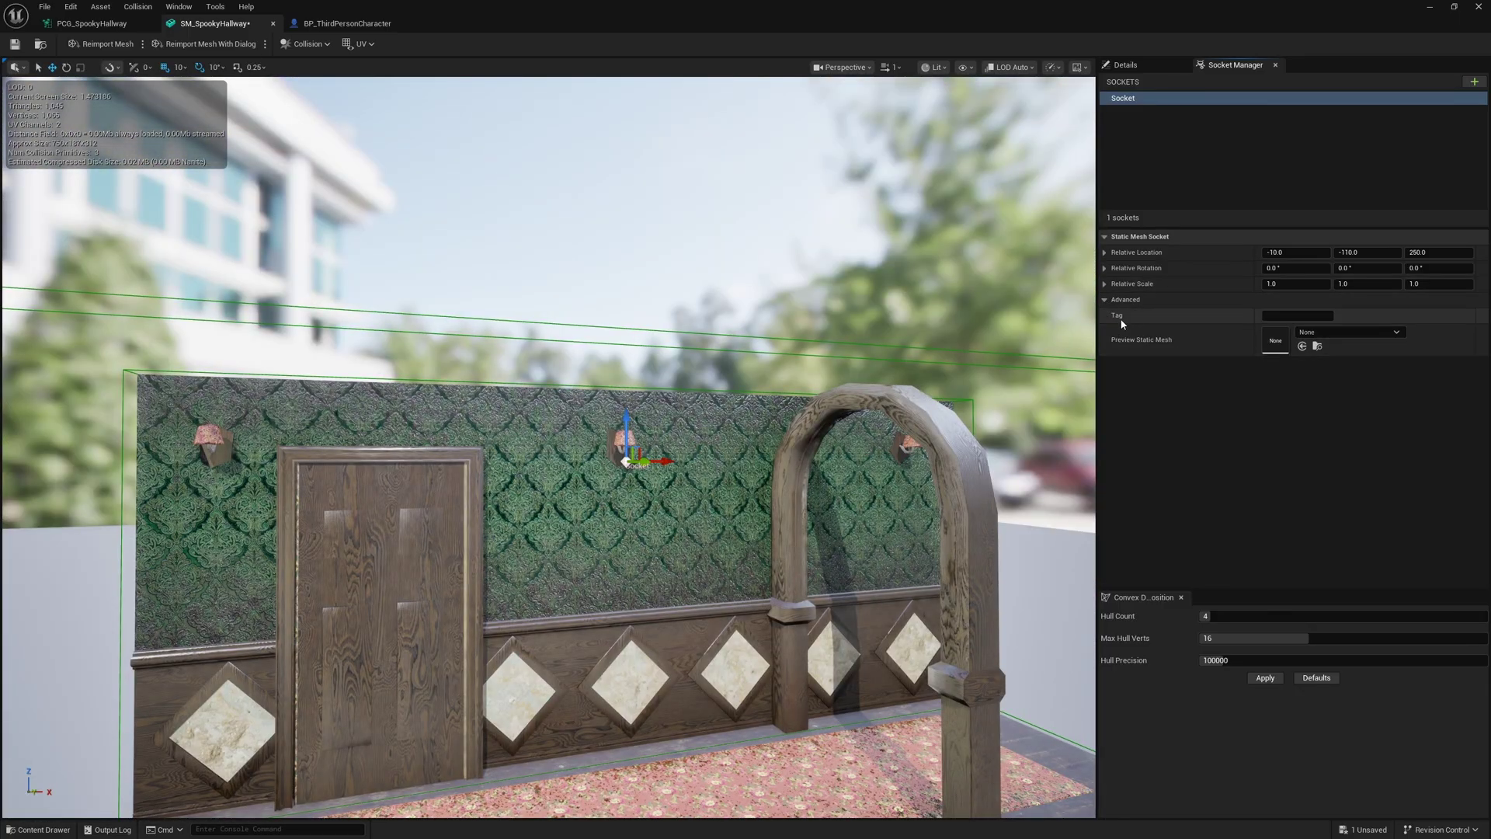
pyautogui.click(1280, 314)
pyautogui.write('Light')
pyautogui.press('Return')
# Step: Duplicate the Light socket onto the two outer wall lamps, at X about -330 and about 300
pyautogui.scroll(-5, 853, 318)
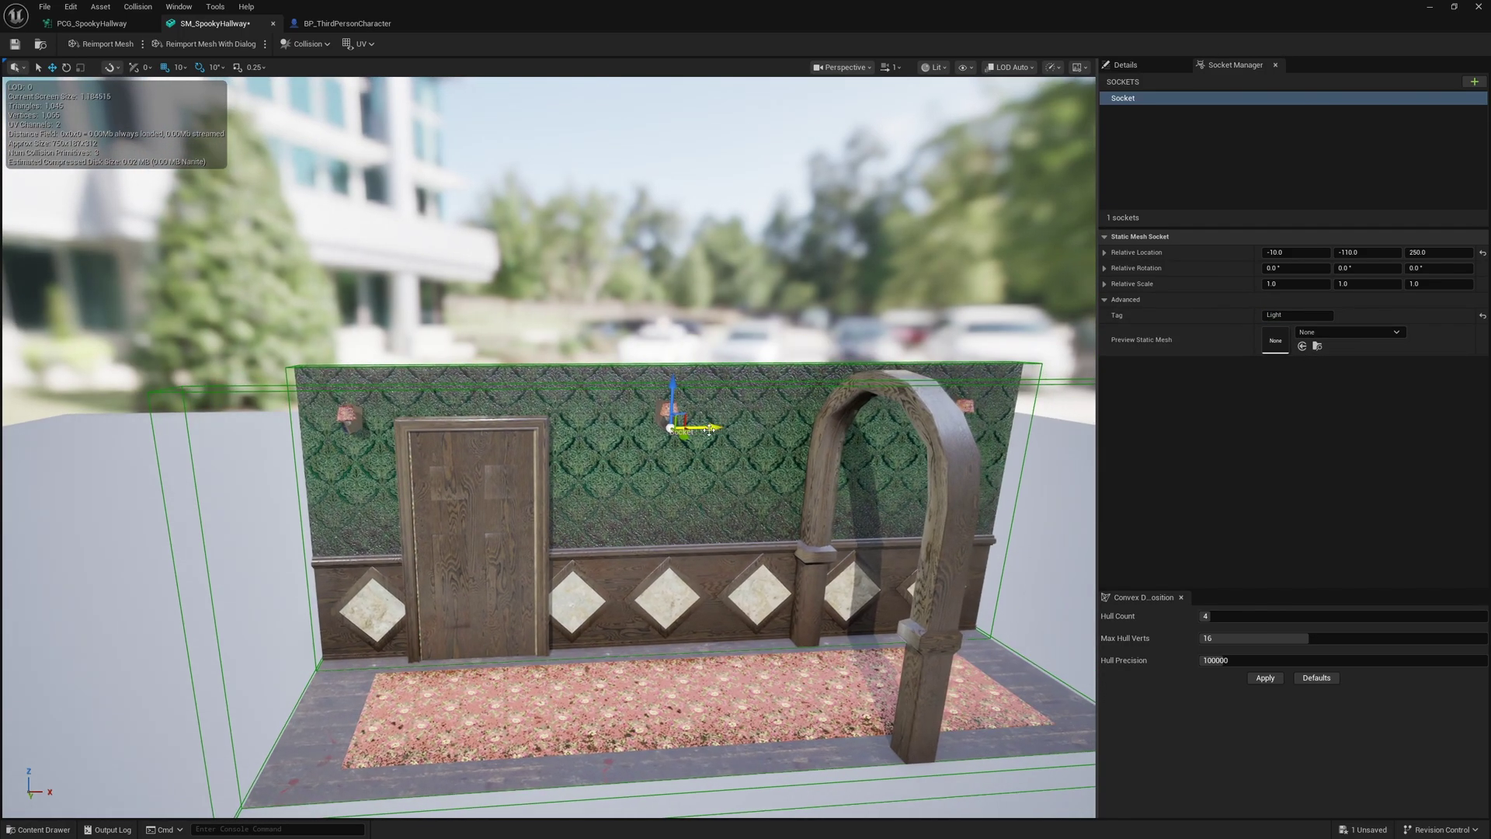
pyautogui.keyDown('alt'); pyautogui.moveTo(709, 429); pyautogui.dragTo(673, 428); pyautogui.keyUp('alt')
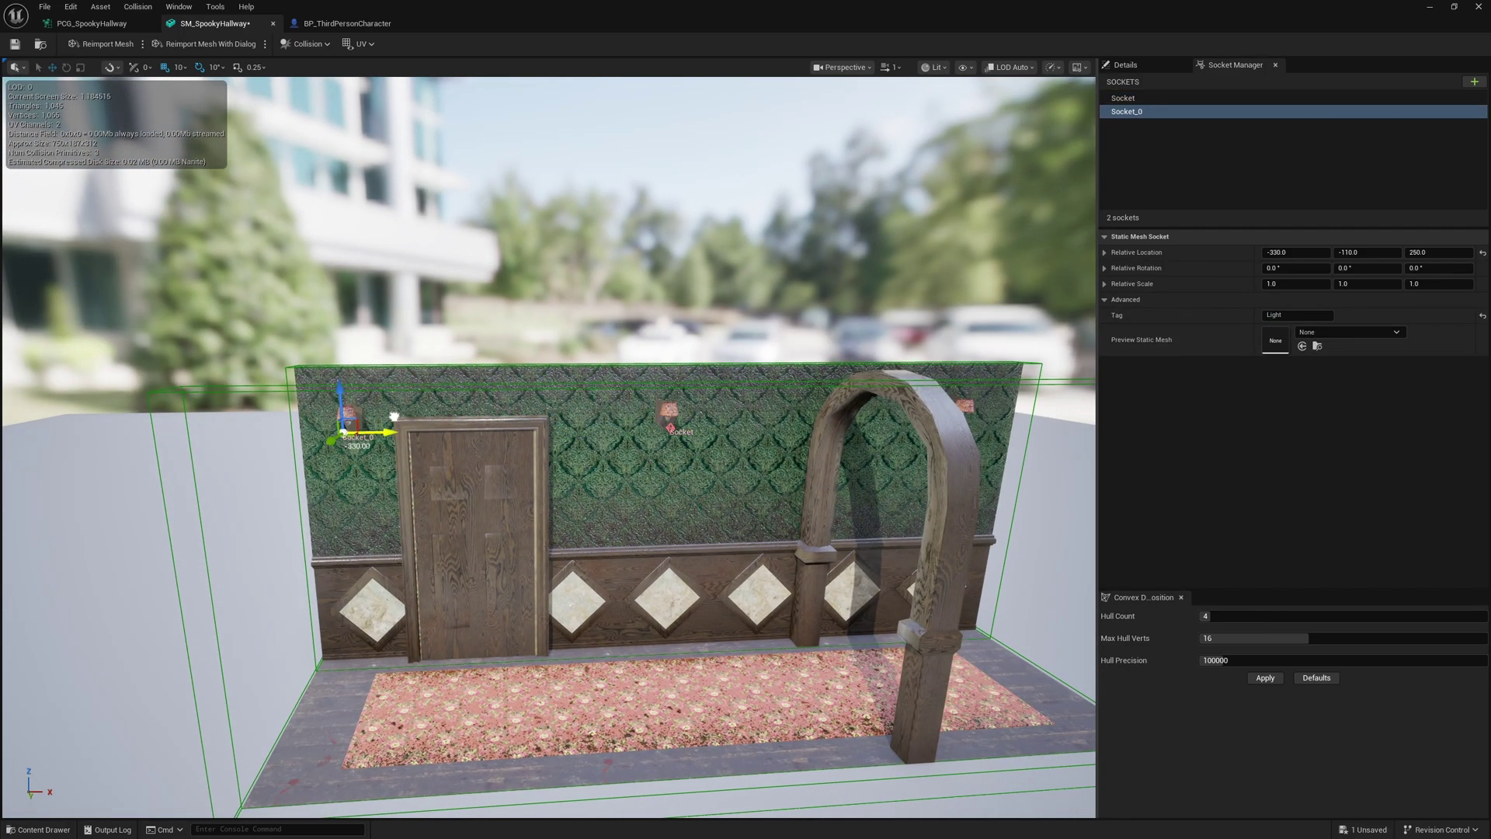
pyautogui.keyDown('alt'); pyautogui.moveTo(420, 434); pyautogui.dragTo(847, 453); pyautogui.keyUp('alt')
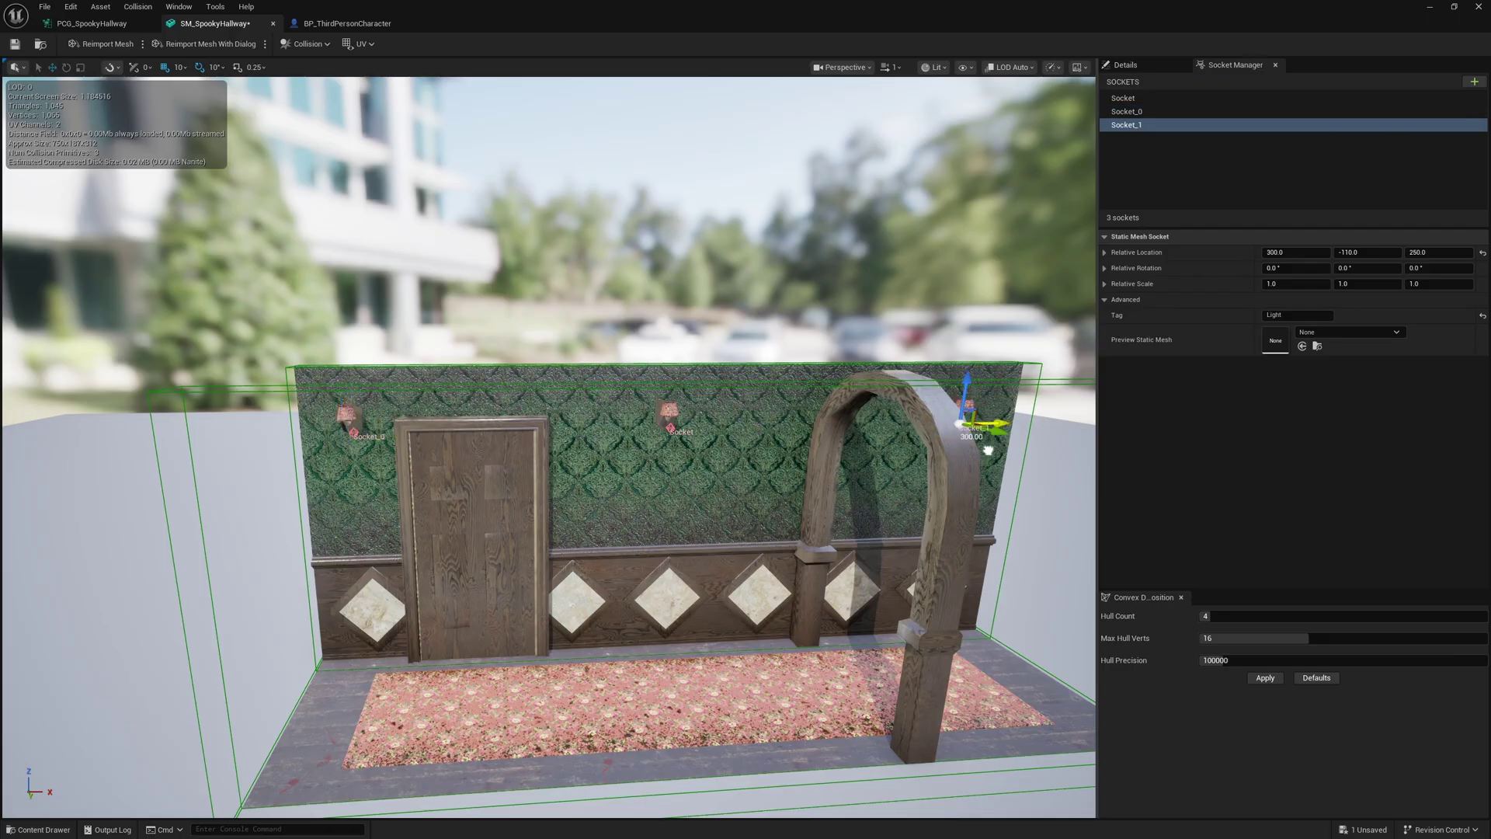
pyautogui.moveTo(988, 450)
pyautogui.mouseDown(button='right')
pyautogui.moveTo(1033, 453)
pyautogui.moveTo(988, 450)
pyautogui.mouseUp(button='right')
pyautogui.scroll(-1, 988, 451)
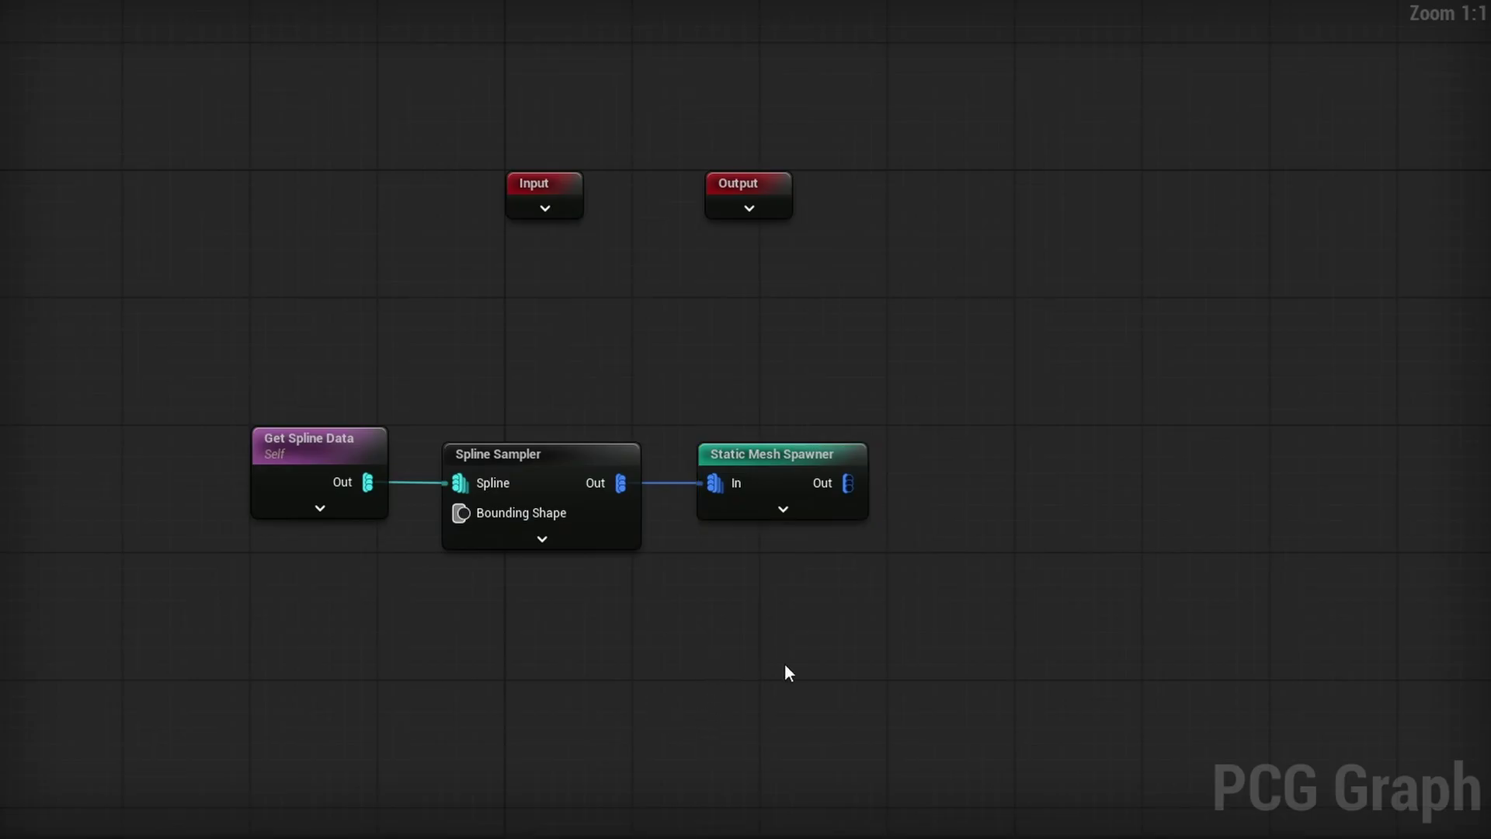
# Step: Set the Static Mesh Spawner's Out Attribute Name to Mesh in the PCG graph
pyautogui.moveTo(717, 643); pyautogui.dragTo(444, 581, button='right')
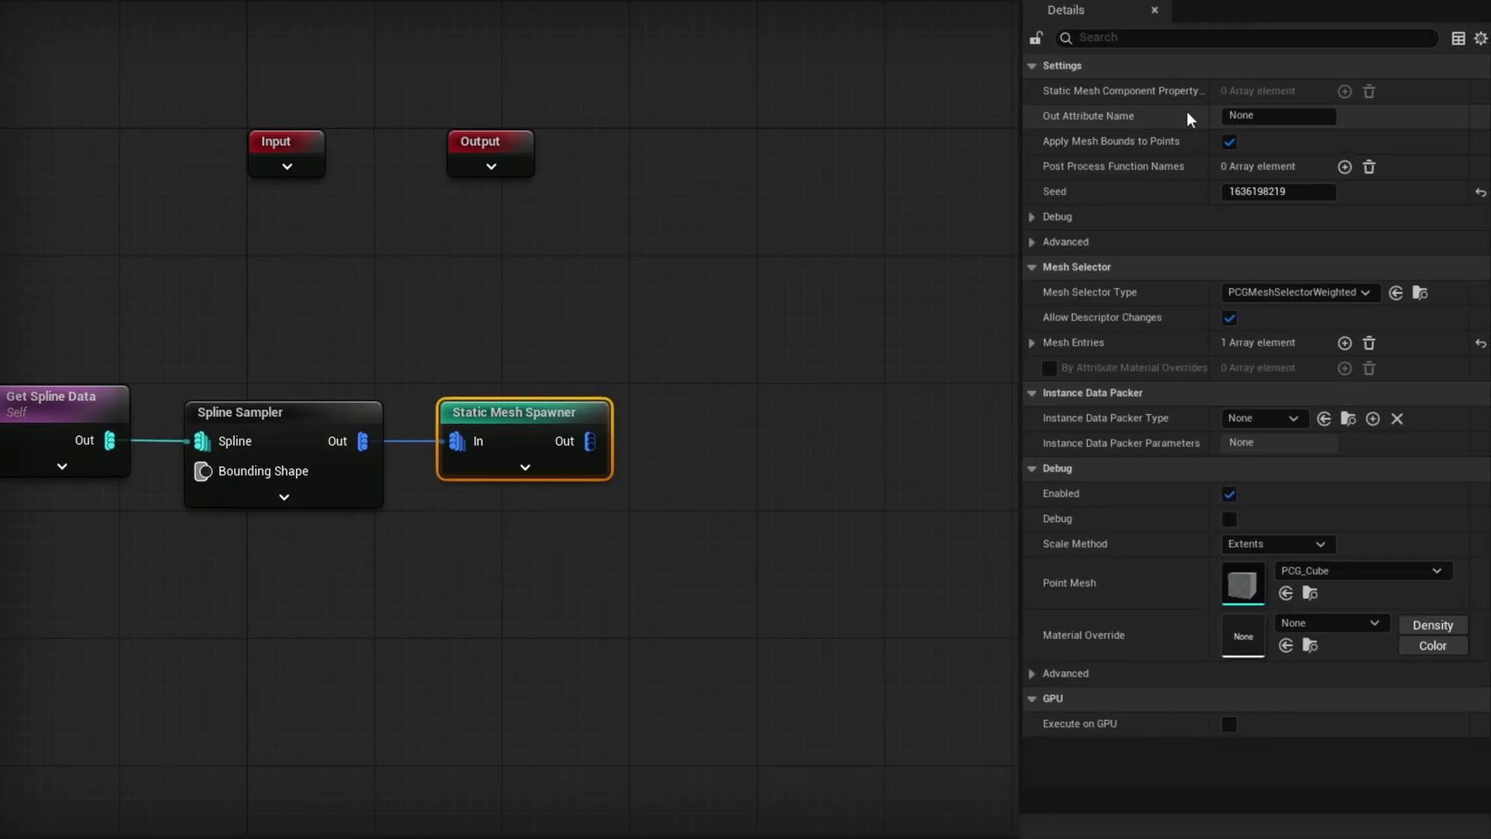
pyautogui.click(1262, 118)
pyautogui.write('Mesh')
pyautogui.press('Return')
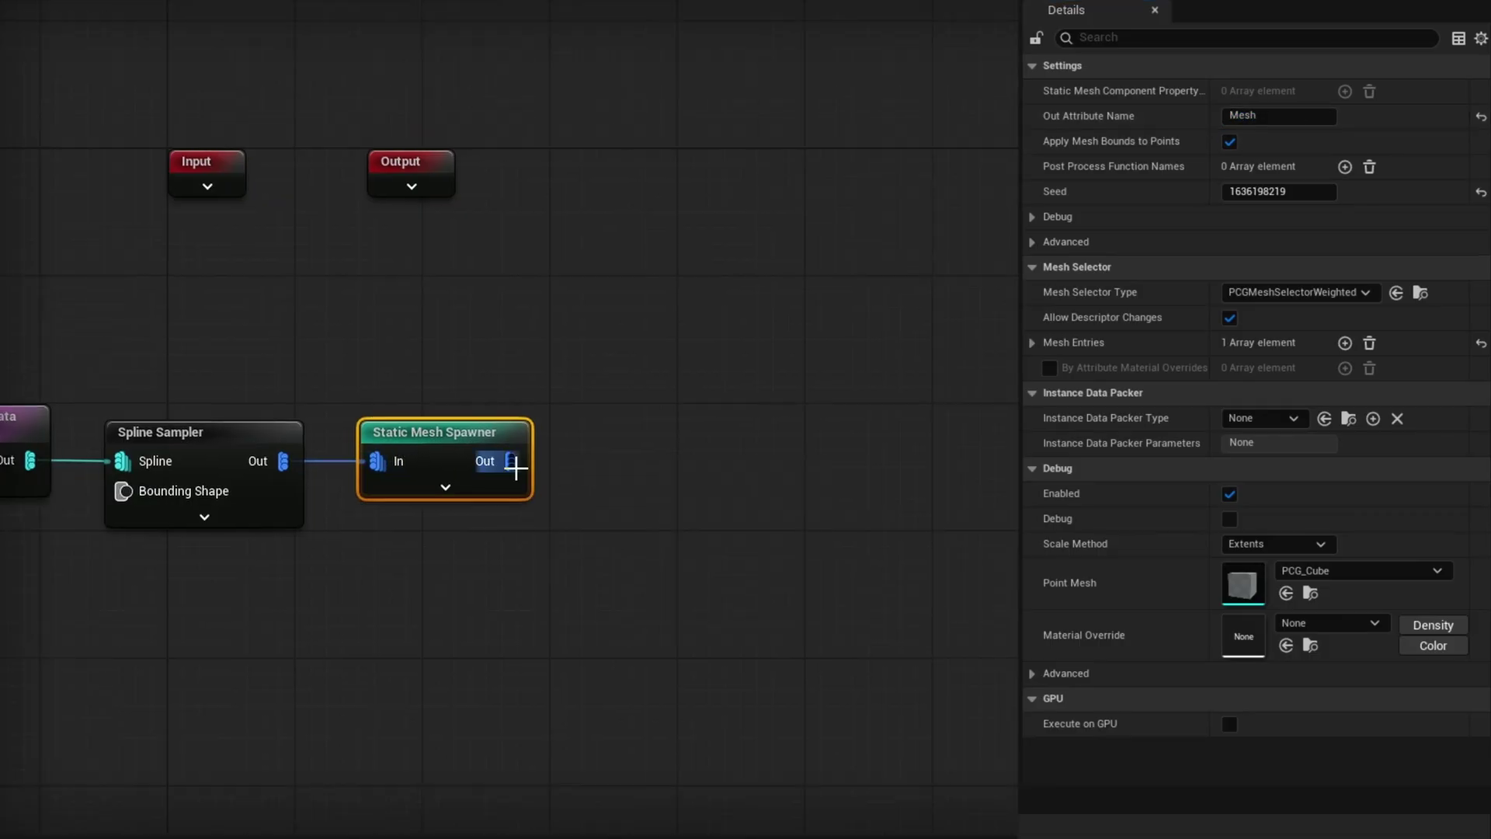
# Step: Add a Get Attribute From Point Index node fed by the Static Mesh Spawner's output and place it above to the right
pyautogui.moveTo(592, 436); pyautogui.dragTo(620, 381)
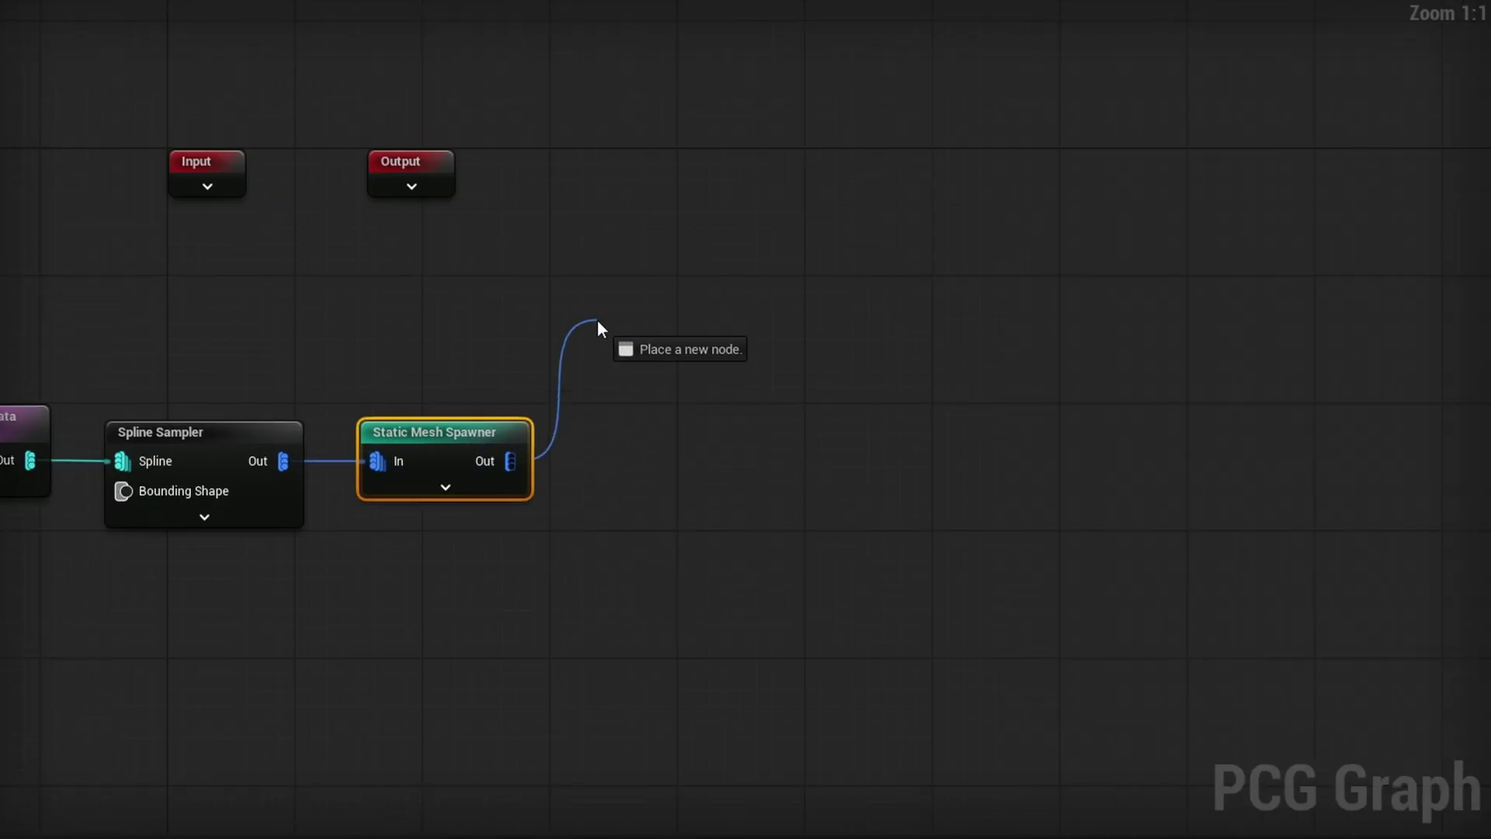
pyautogui.moveTo(598, 319); pyautogui.dragTo(595, 319)
pyautogui.write('get attribute')
pyautogui.click(850, 376)
pyautogui.moveTo(698, 329); pyautogui.dragTo(675, 310)
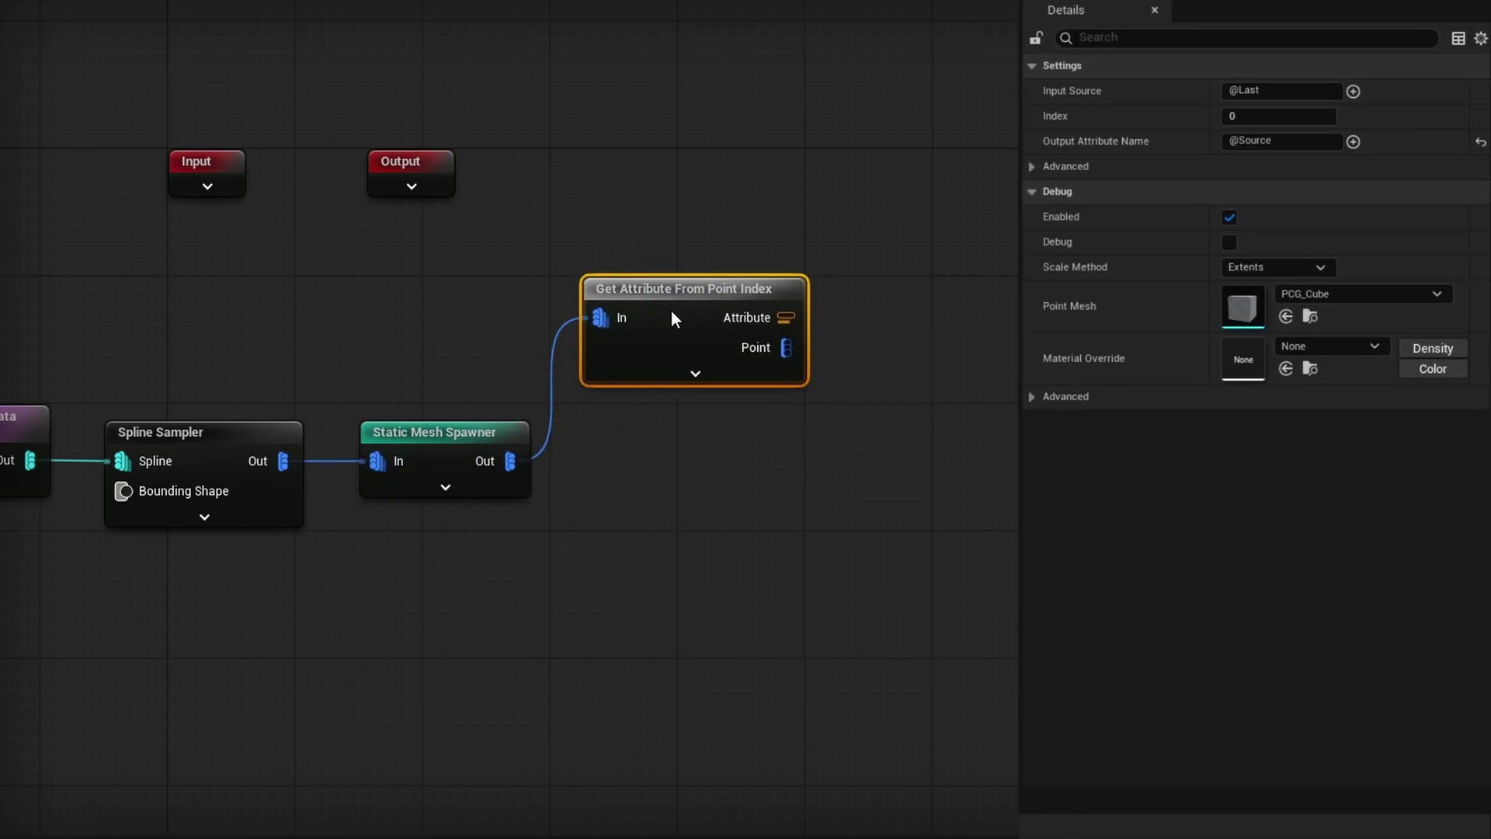
pyautogui.moveTo(674, 315); pyautogui.dragTo(673, 309)
# Step: Inspect the output attribute of the Get Attribute From Point Index node and set its Input Source to Mesh, matching the spawner's attribute name
pyautogui.click(453, 449)
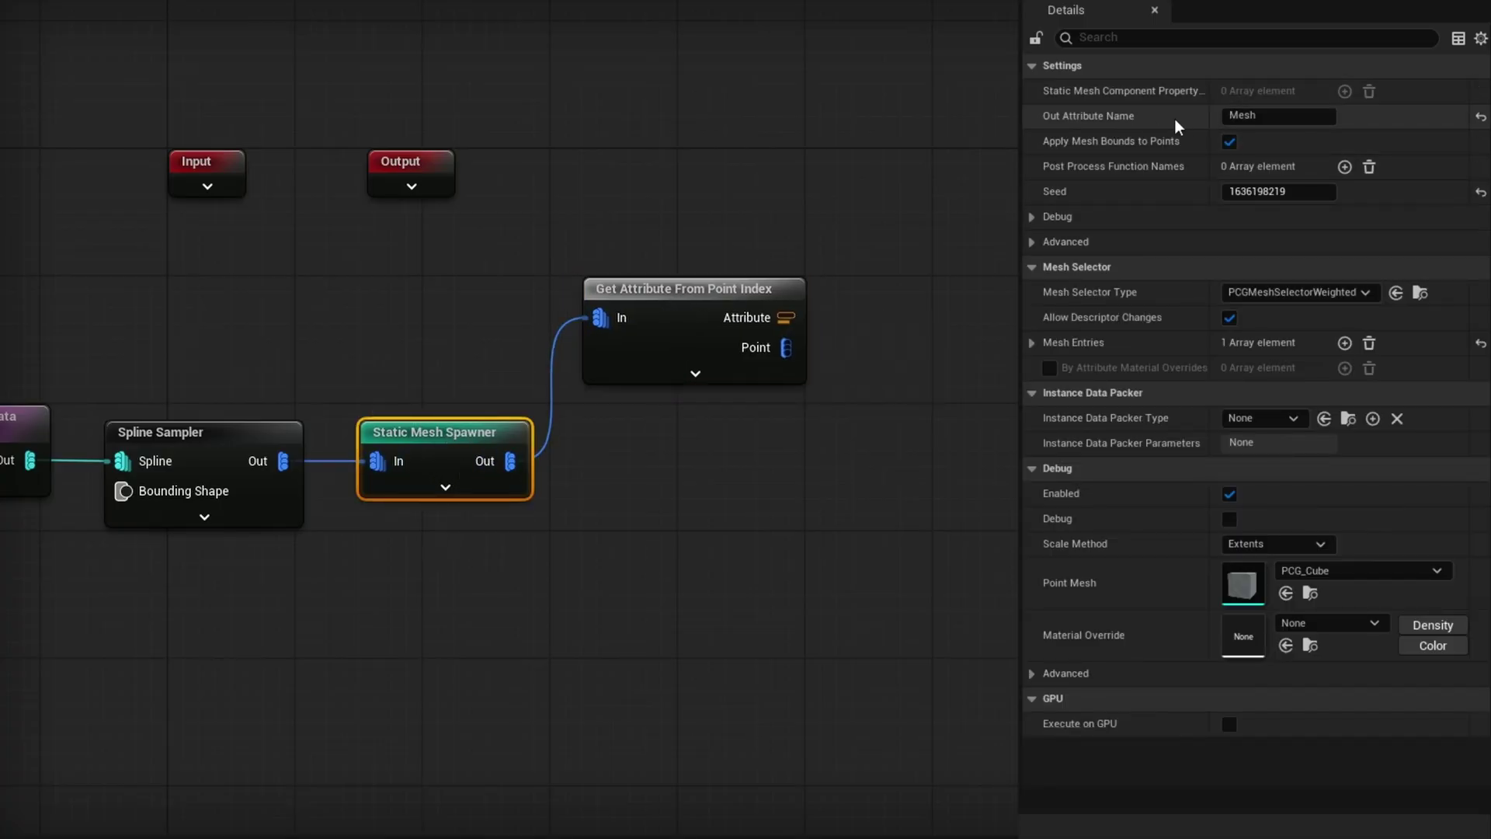
pyautogui.click(766, 342)
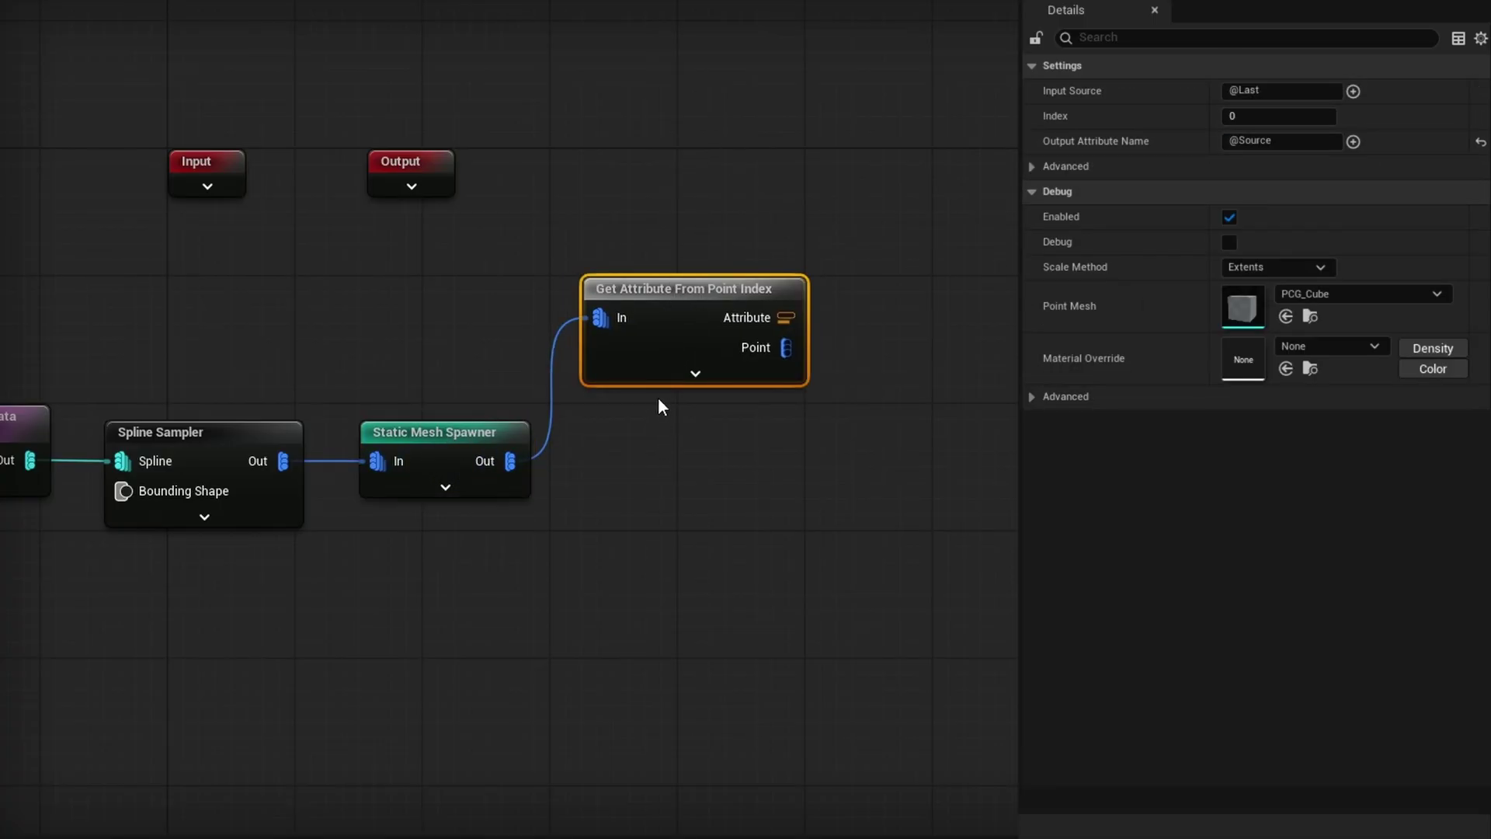
pyautogui.press('a')
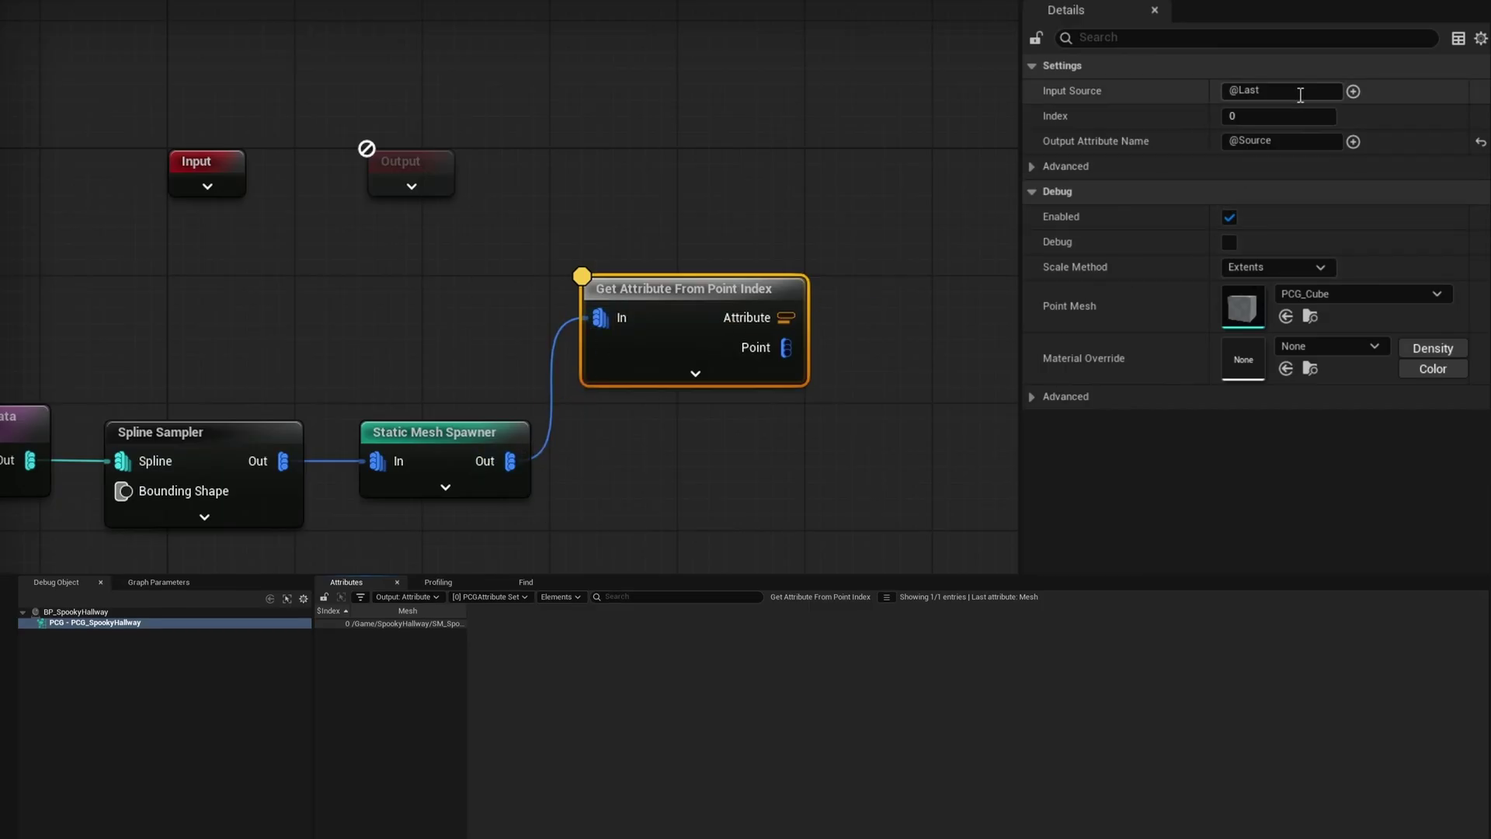
pyautogui.click(1285, 94)
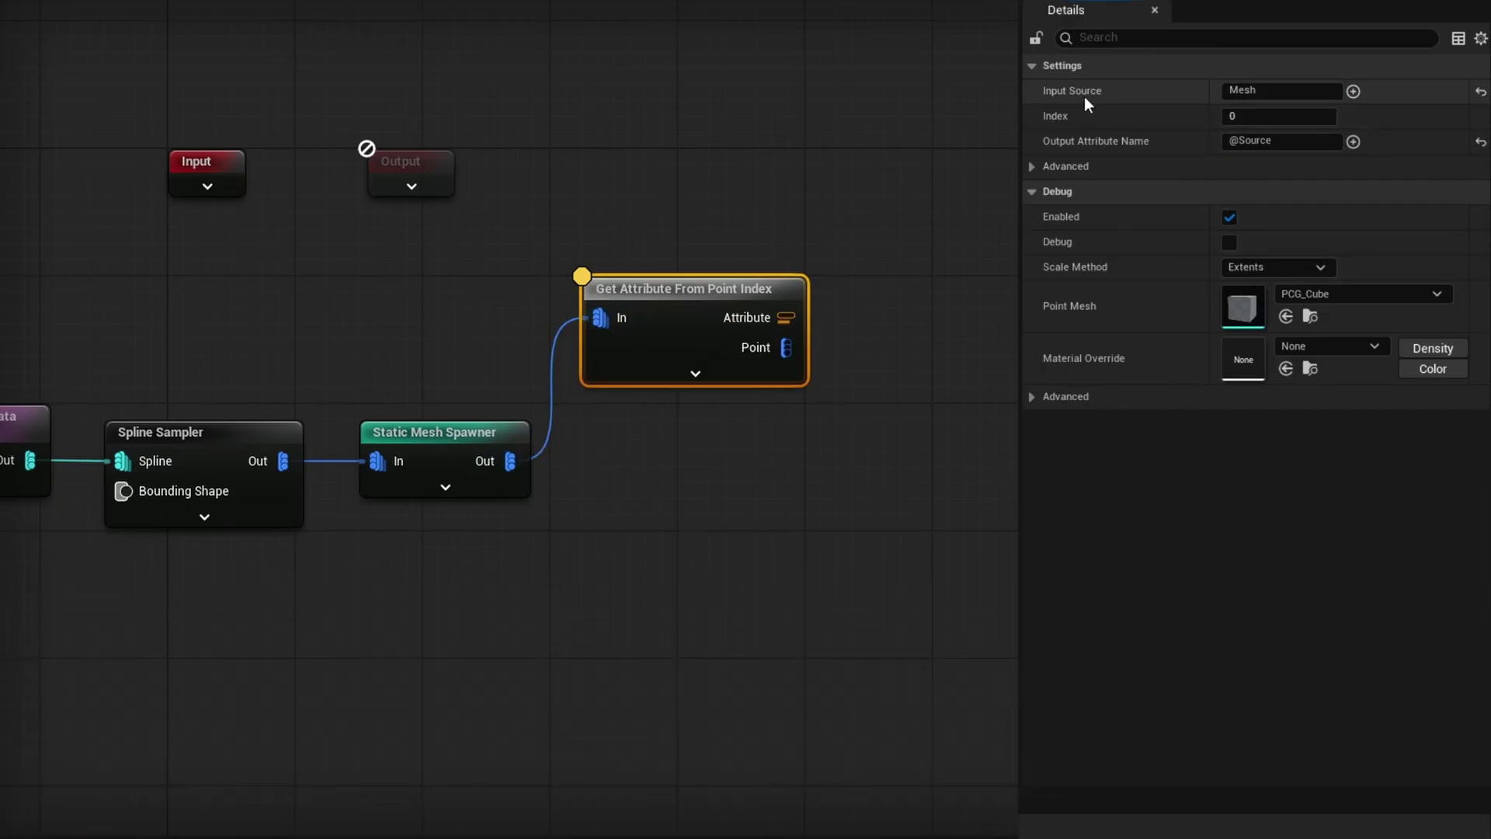
pyautogui.click(435, 431)
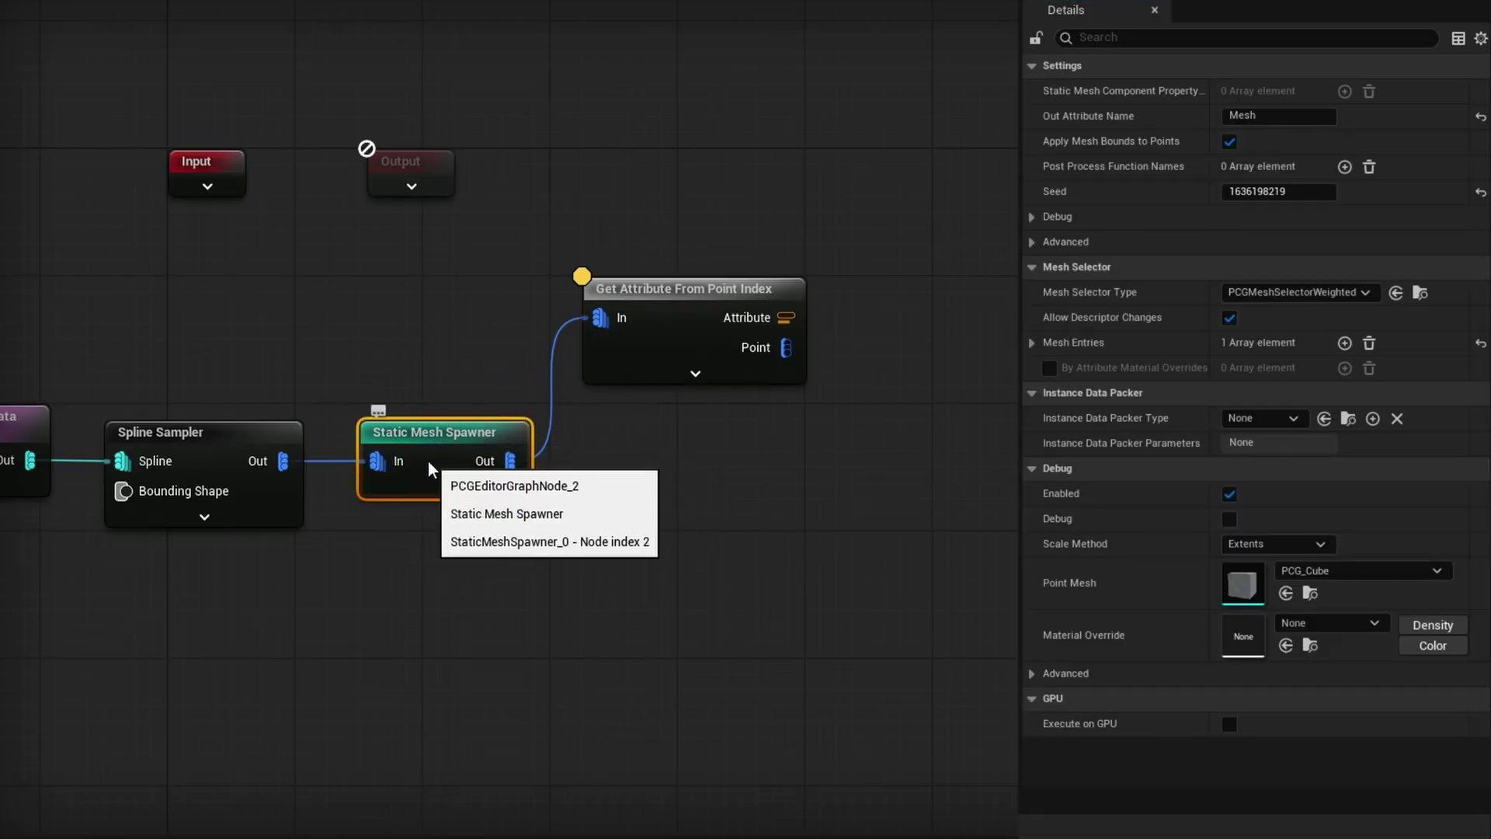
# Step: Add an Execute Blueprint node beside Get Attribute From Point Index and set its Blueprint Element Type to MeshSocketsToPoints
pyautogui.click(594, 289)
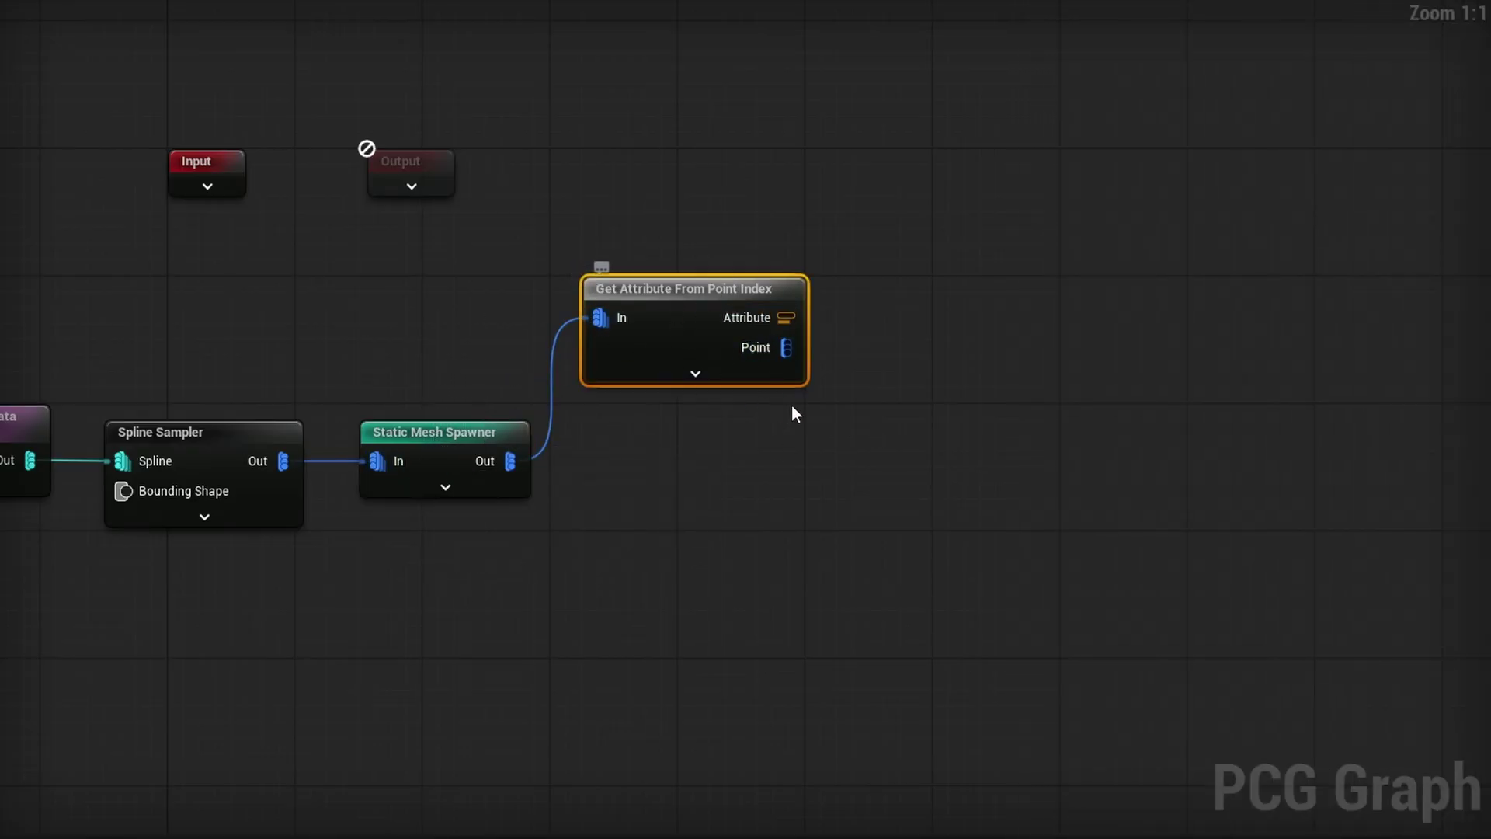
pyautogui.moveTo(901, 427); pyautogui.dragTo(590, 355, button='right')
pyautogui.write('ex')
pyautogui.press('Return')
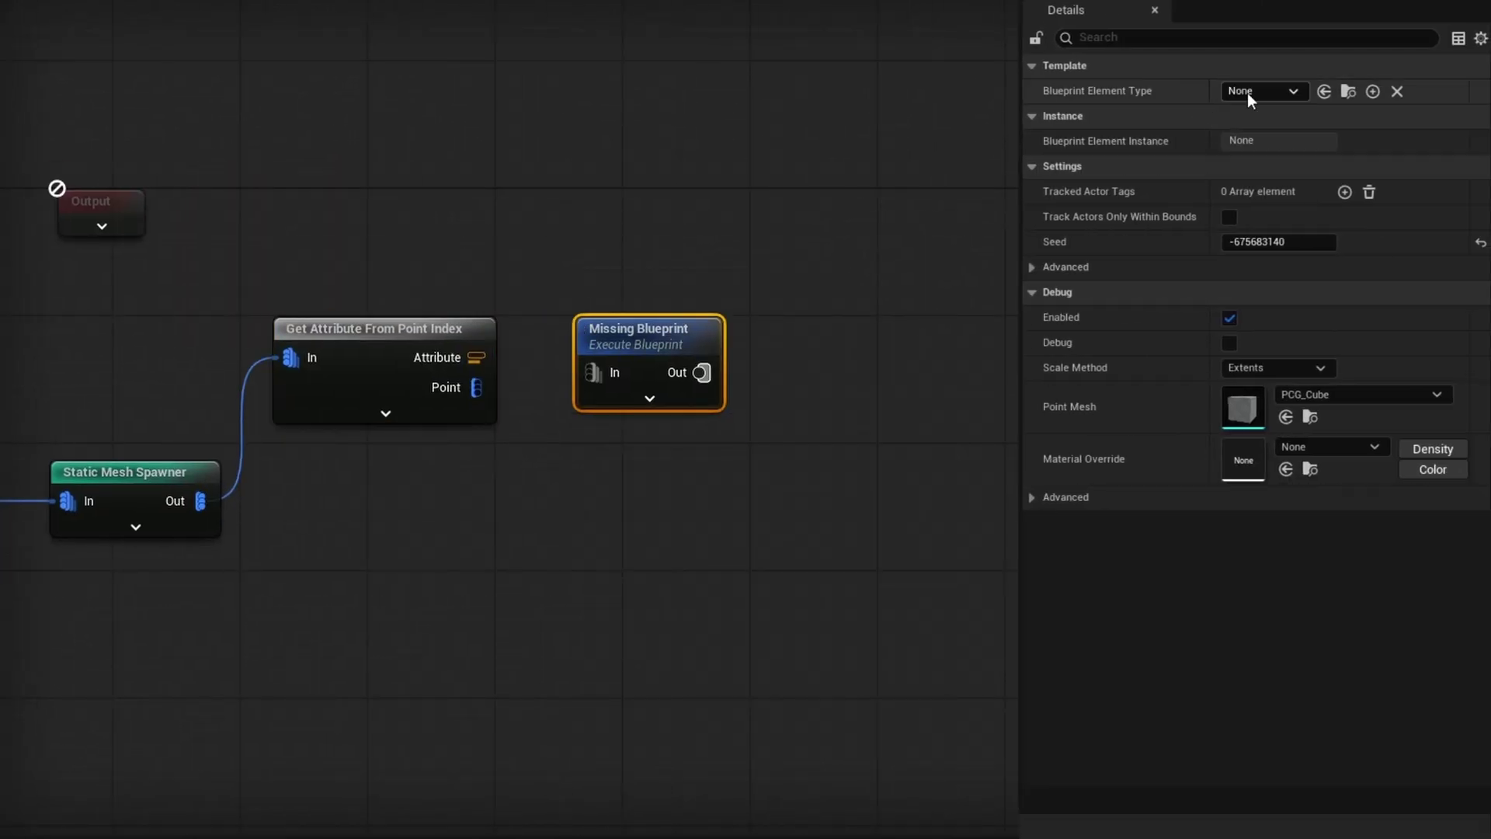
pyautogui.click(1255, 91)
pyautogui.write('socket')
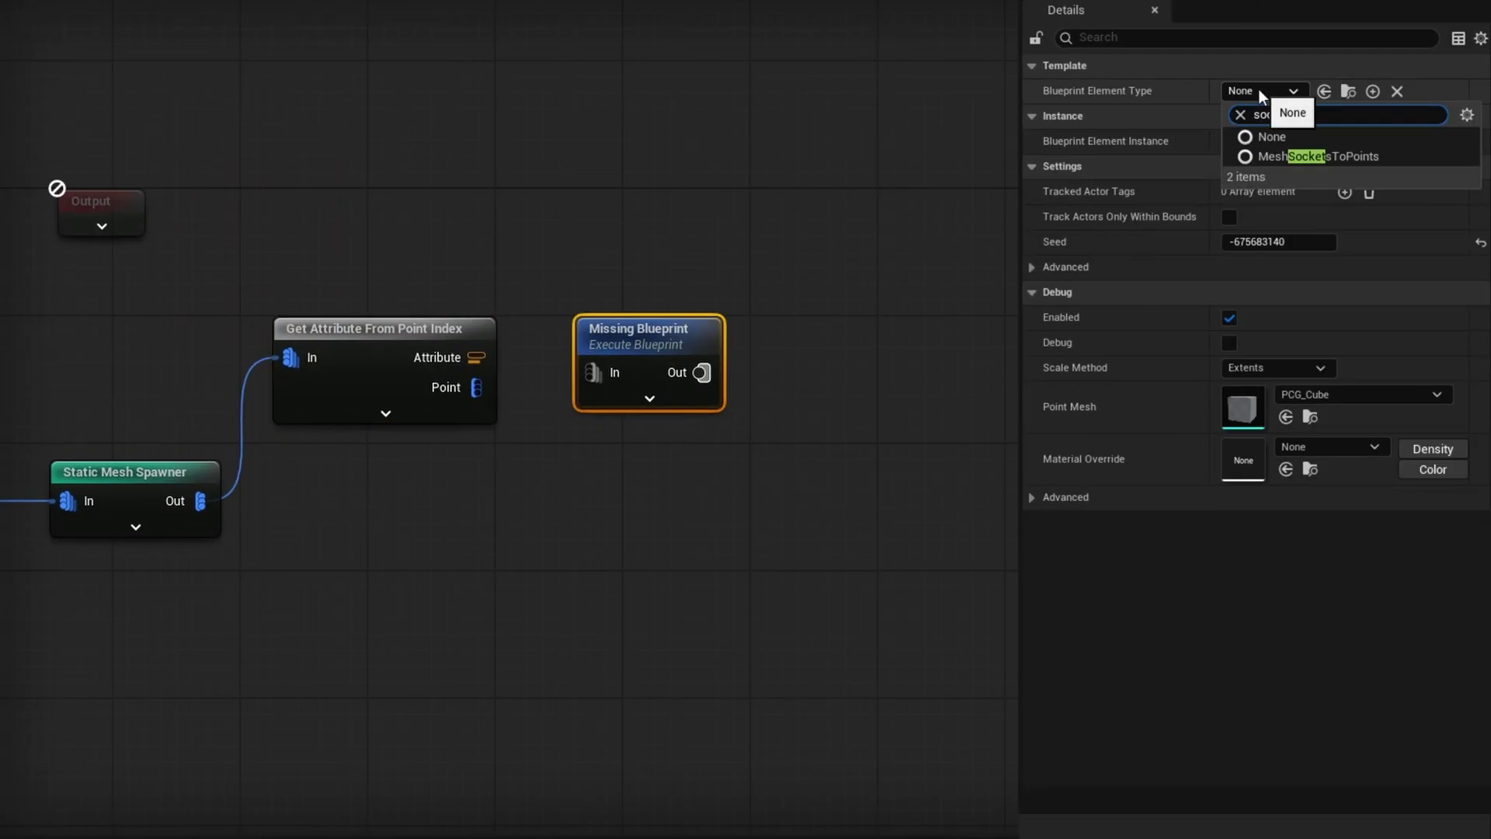
pyautogui.click(1319, 156)
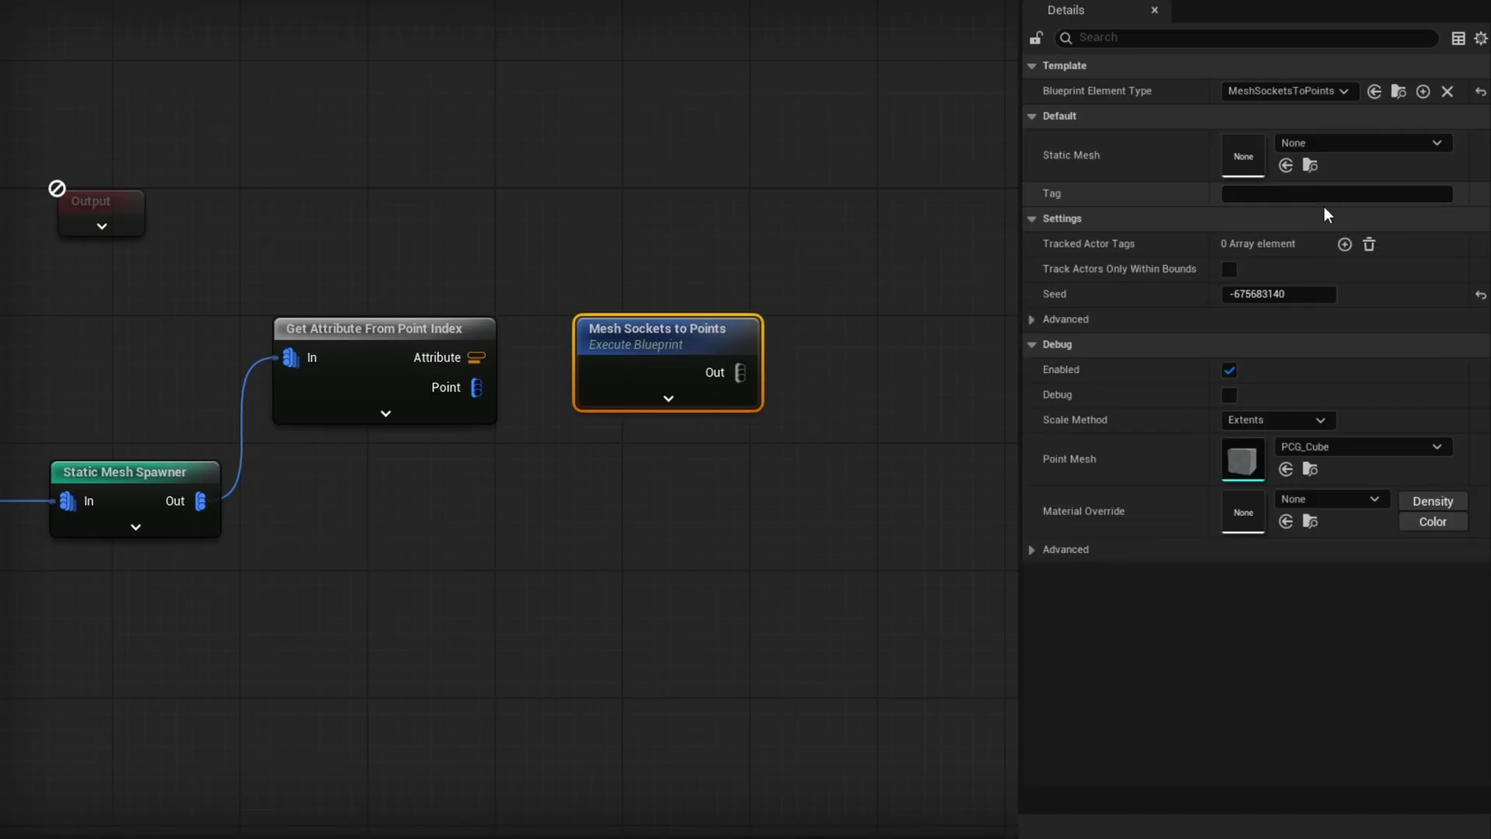
# Step: Set the Tag of the Mesh Sockets to Points node to Light
pyautogui.click(1301, 193)
pyautogui.write('Light')
pyautogui.press('Return')
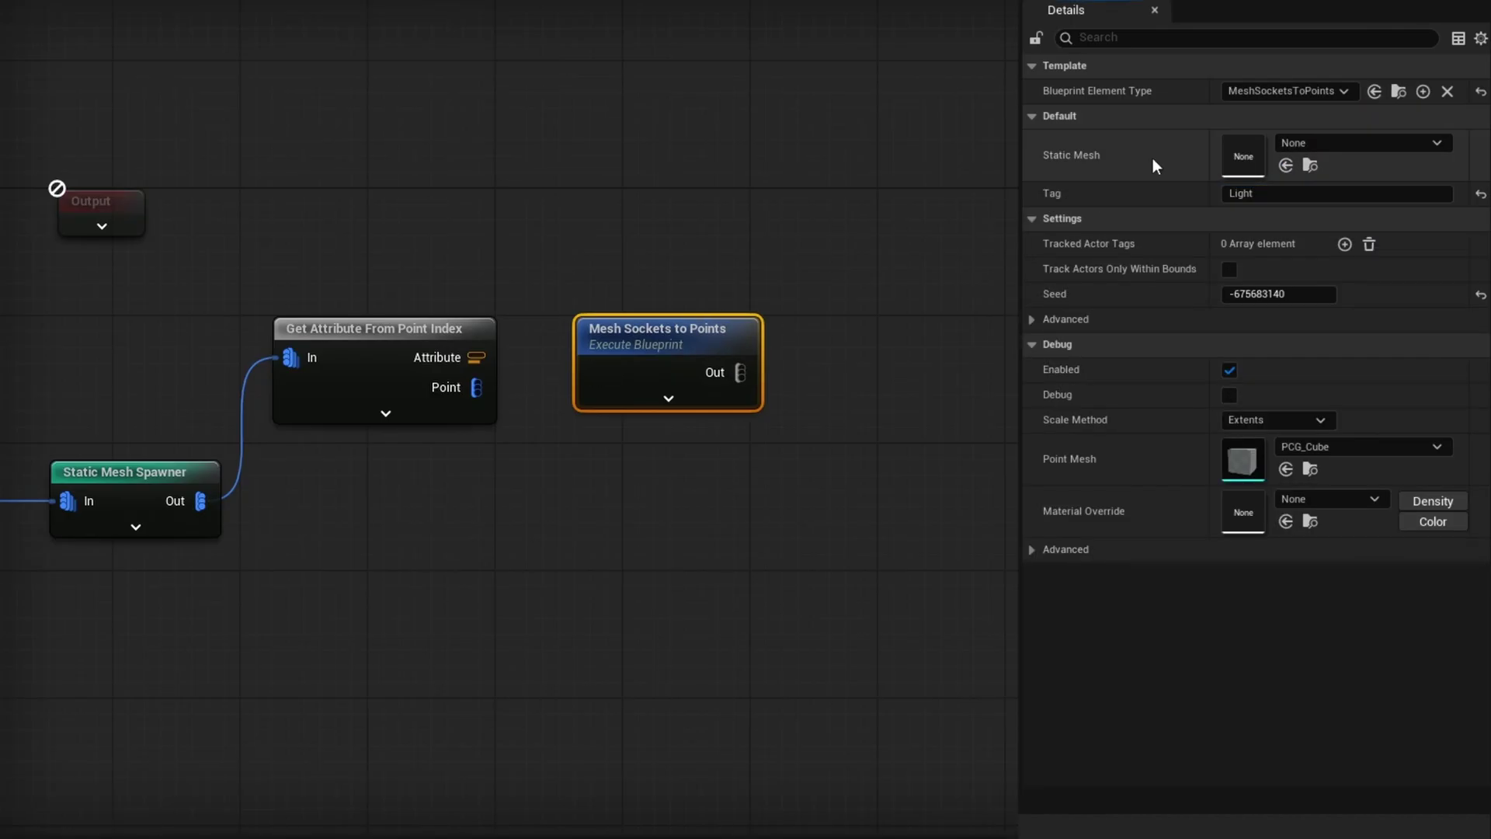
# Step: Connect the Attribute output of Get Attribute From Point Index to the Static Mesh input of Mesh Sockets to Points and align the nodes
pyautogui.click(687, 402)
pyautogui.moveTo(649, 347); pyautogui.dragTo(666, 330)
pyautogui.moveTo(476, 357); pyautogui.dragTo(629, 450)
pyautogui.click(717, 507)
pyautogui.moveTo(674, 318); pyautogui.dragTo(624, 321)
pyautogui.keyDown('ctrl'); pyautogui.click(366, 412); pyautogui.keyUp('ctrl')
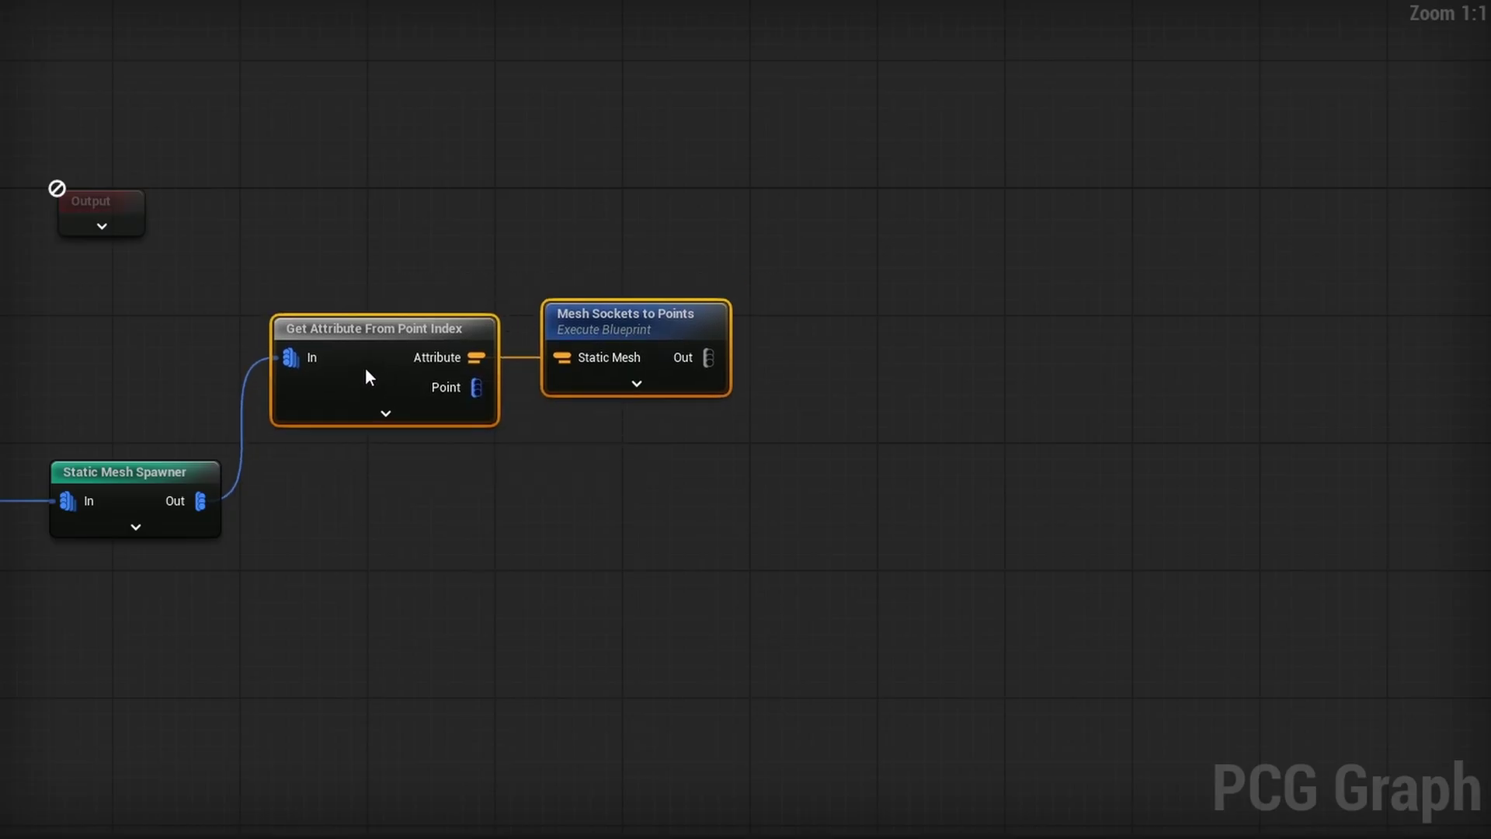
pyautogui.click(520, 382)
pyautogui.click(692, 362)
pyautogui.moveTo(244, 289); pyautogui.dragTo(424, 222, button='right')
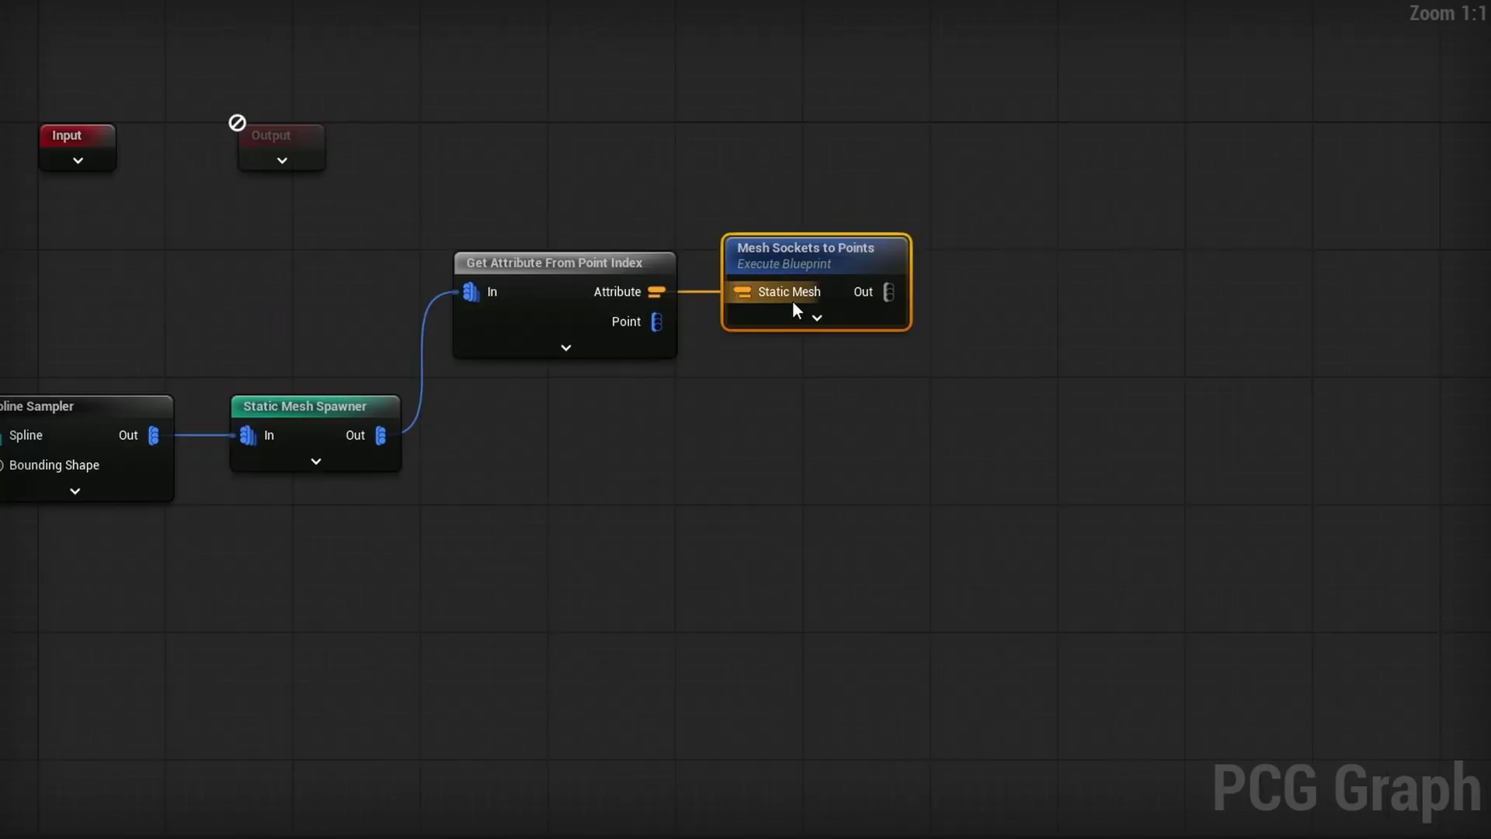
# Step: Add a Copy Points node and place it to the lower right of Mesh Sockets to Points
pyautogui.moveTo(456, 153); pyautogui.dragTo(654, 386)
pyautogui.moveTo(400, 464); pyautogui.dragTo(610, 432, button='right')
pyautogui.moveTo(437, 305); pyautogui.dragTo(582, 479)
pyautogui.moveTo(1140, 361); pyautogui.dragTo(909, 309, button='right')
pyautogui.write('copy')
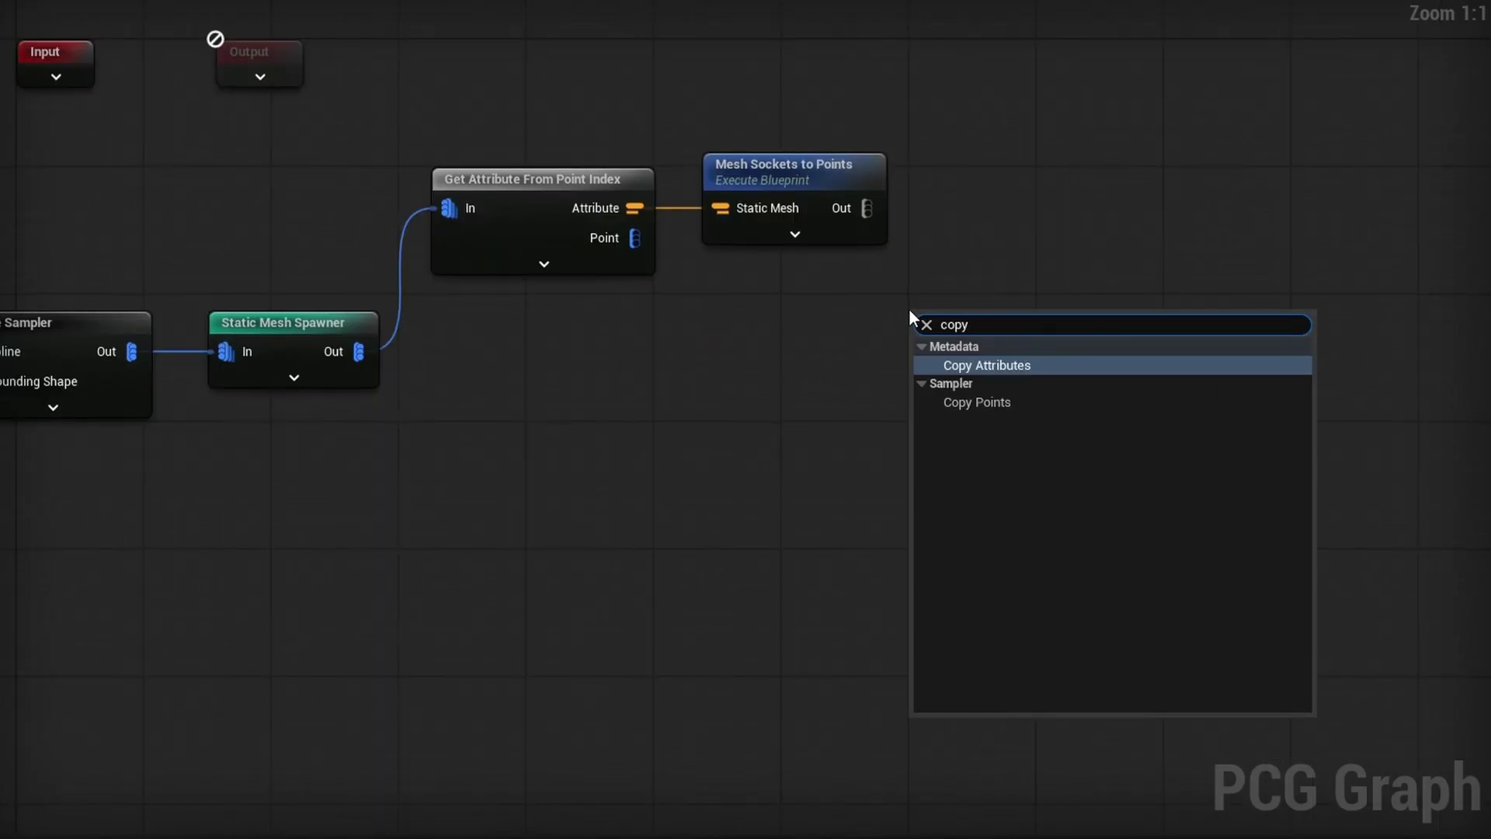
pyautogui.press('Down')
pyautogui.press('Return')
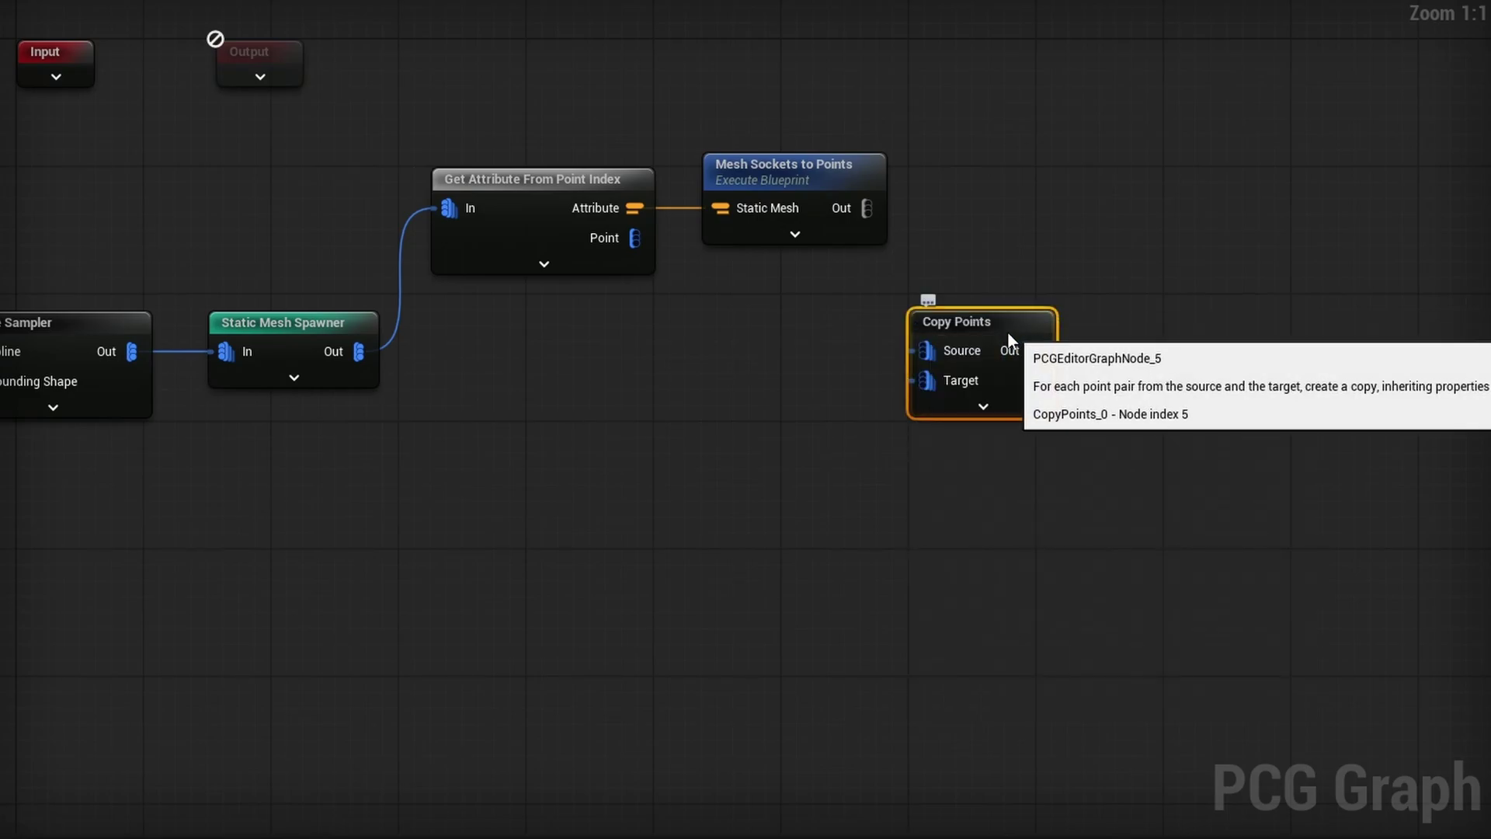
pyautogui.moveTo(1005, 331); pyautogui.dragTo(1101, 293)
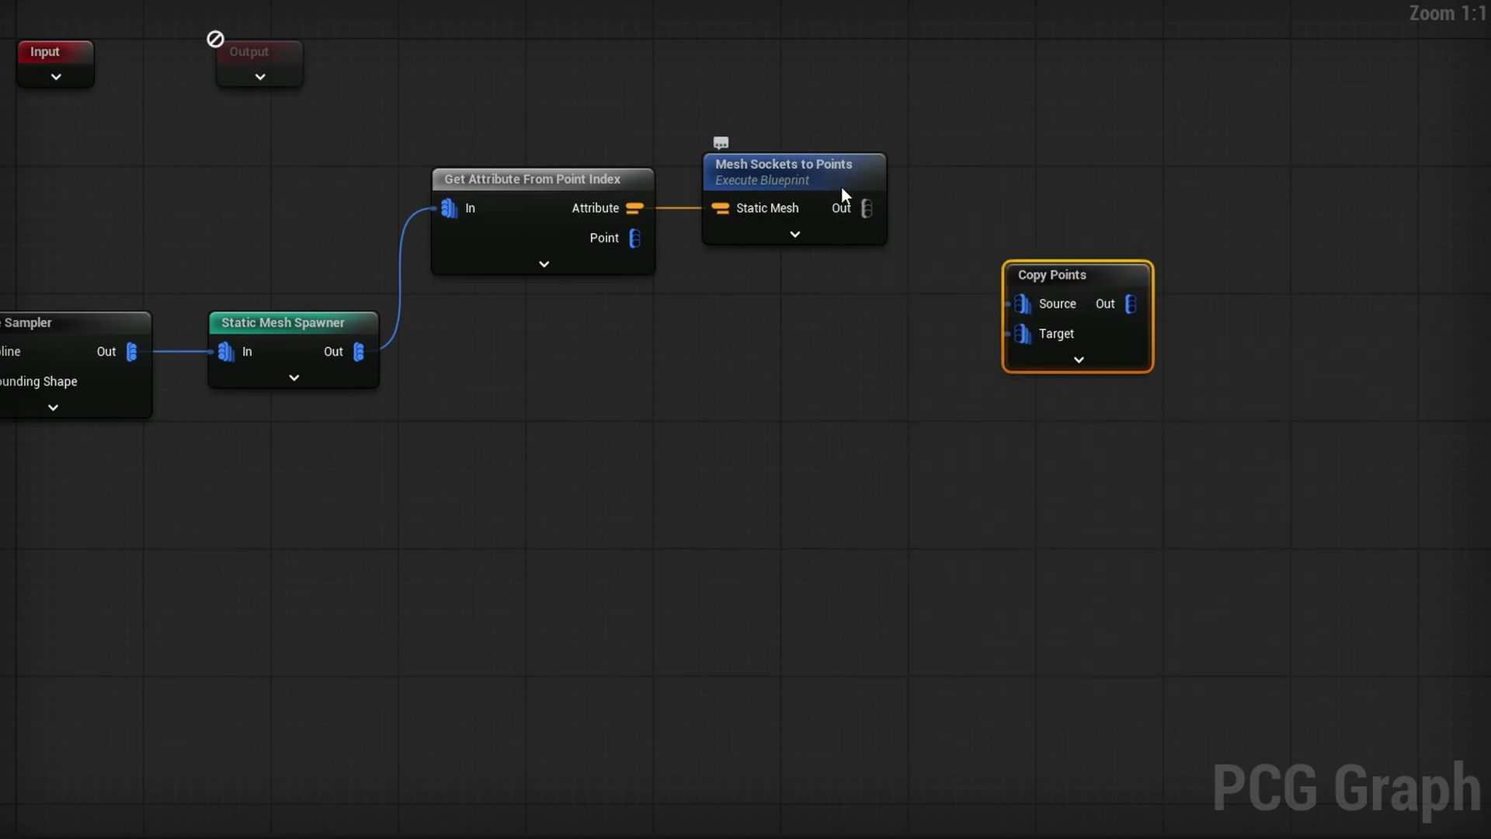
# Step: Connect Mesh Sockets to Points to the Copy Points Source and the Static Mesh Spawner output to its Target
pyautogui.moveTo(852, 193); pyautogui.dragTo(1094, 282)
pyautogui.click(481, 343)
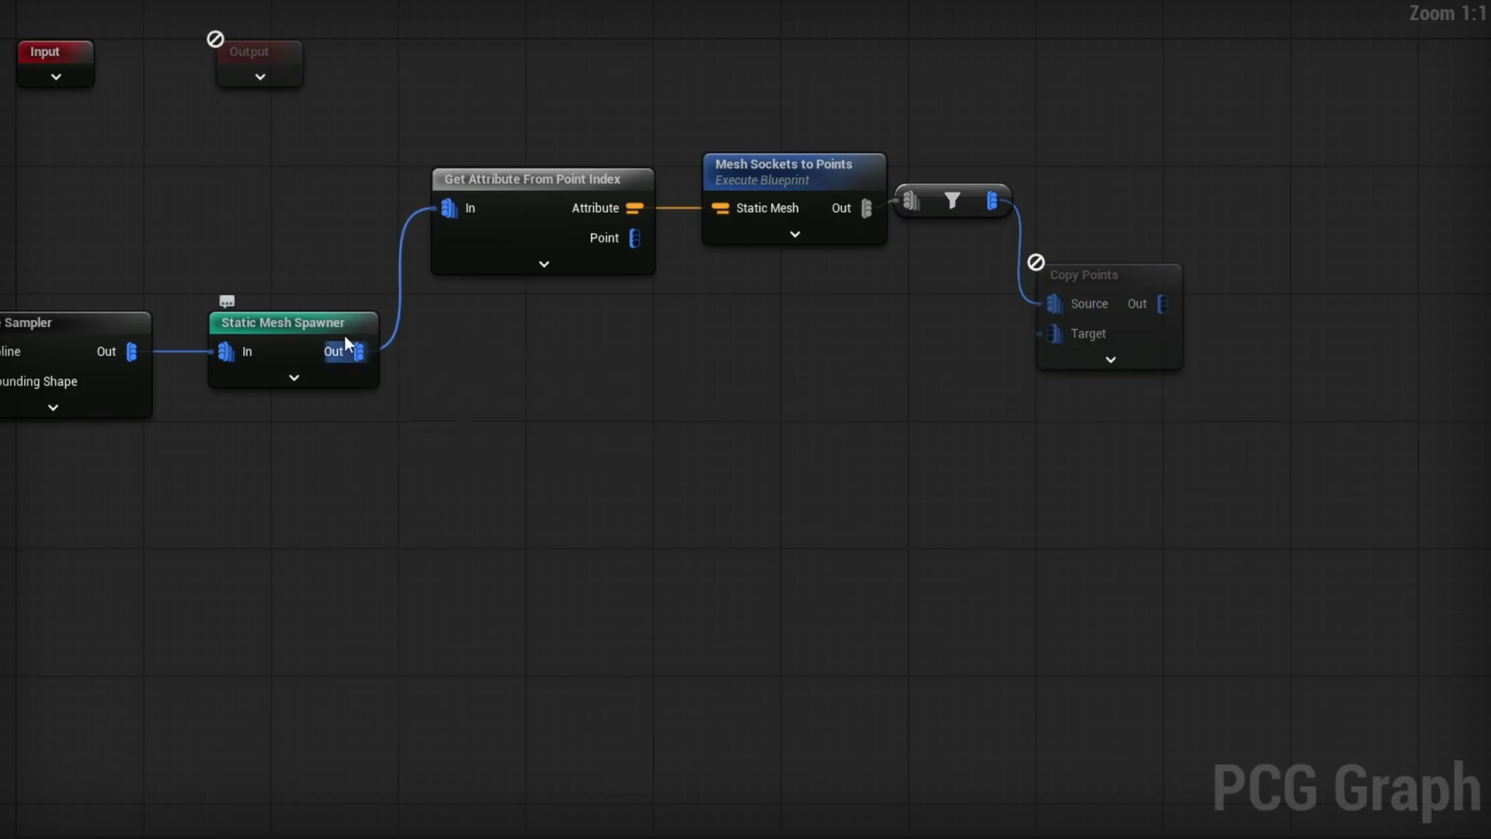
pyautogui.moveTo(358, 351); pyautogui.dragTo(1055, 334)
pyautogui.moveTo(1112, 274); pyautogui.dragTo(1122, 289)
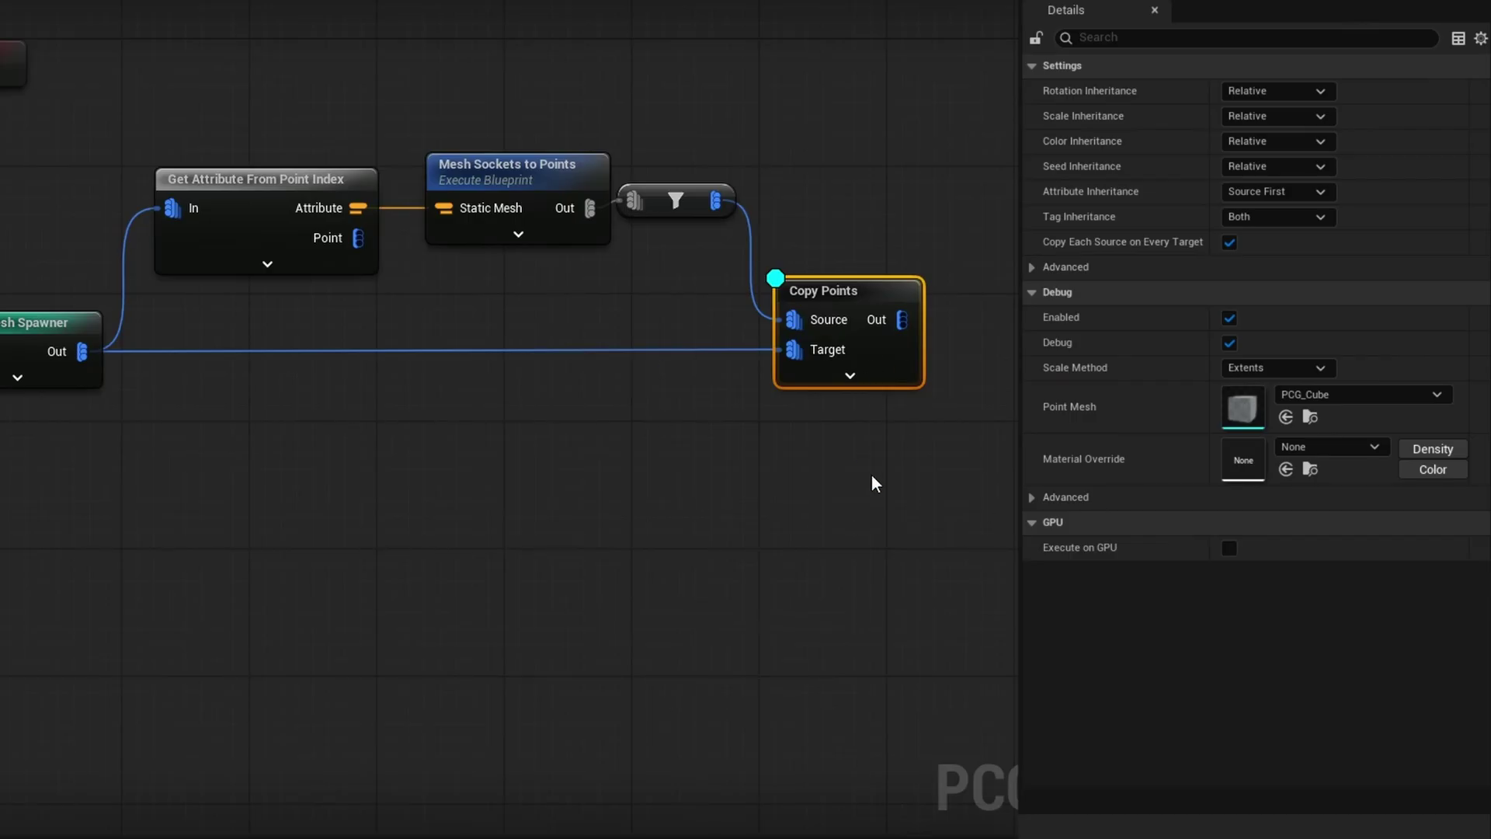
# Step: Check the Copy Points debug cubes along the hallway in the level and turn the node's debug display off
pyautogui.click(1258, 367)
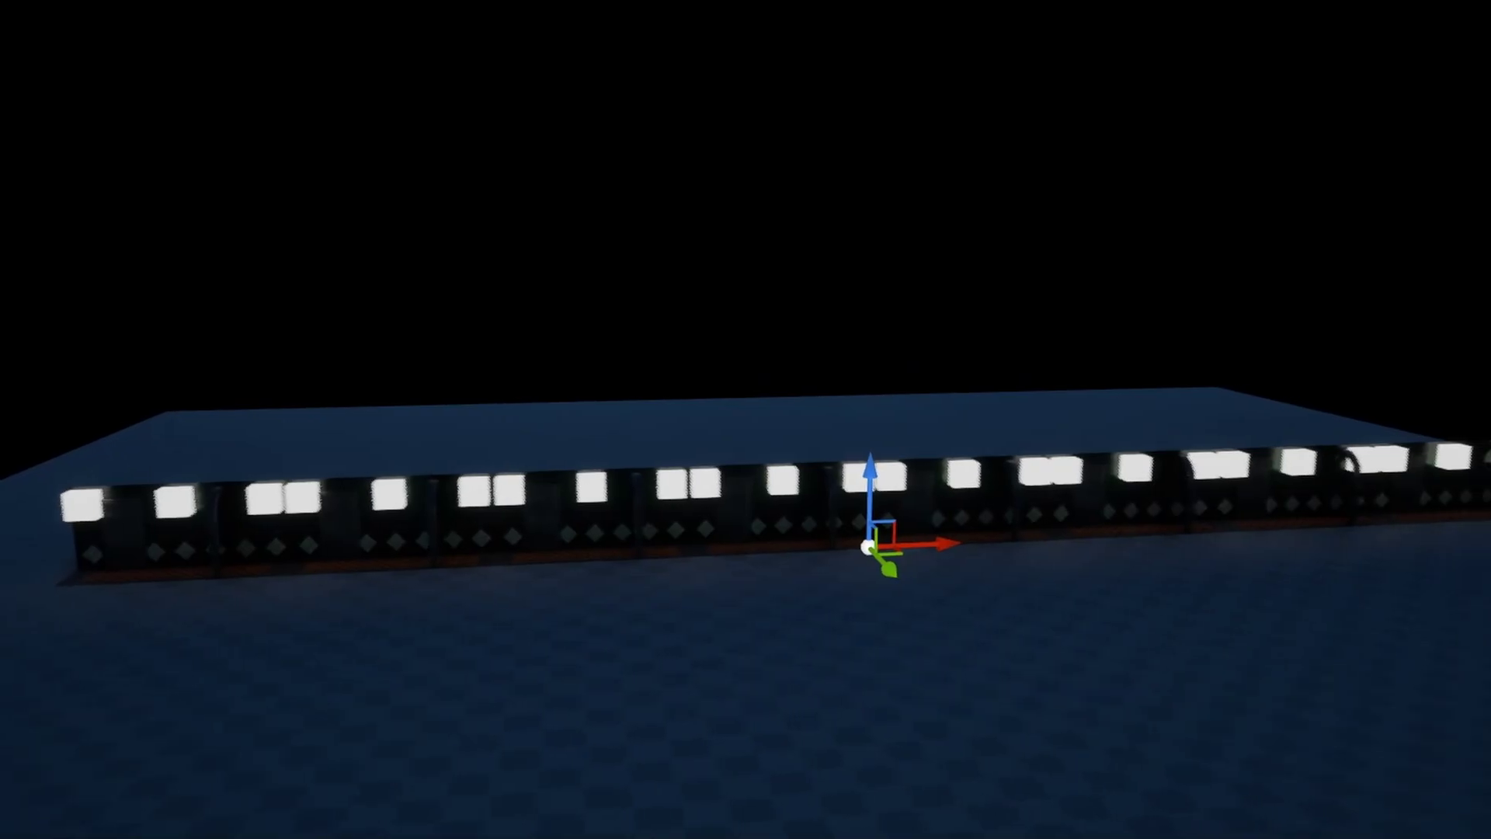
pyautogui.press('d')
pyautogui.press('g')
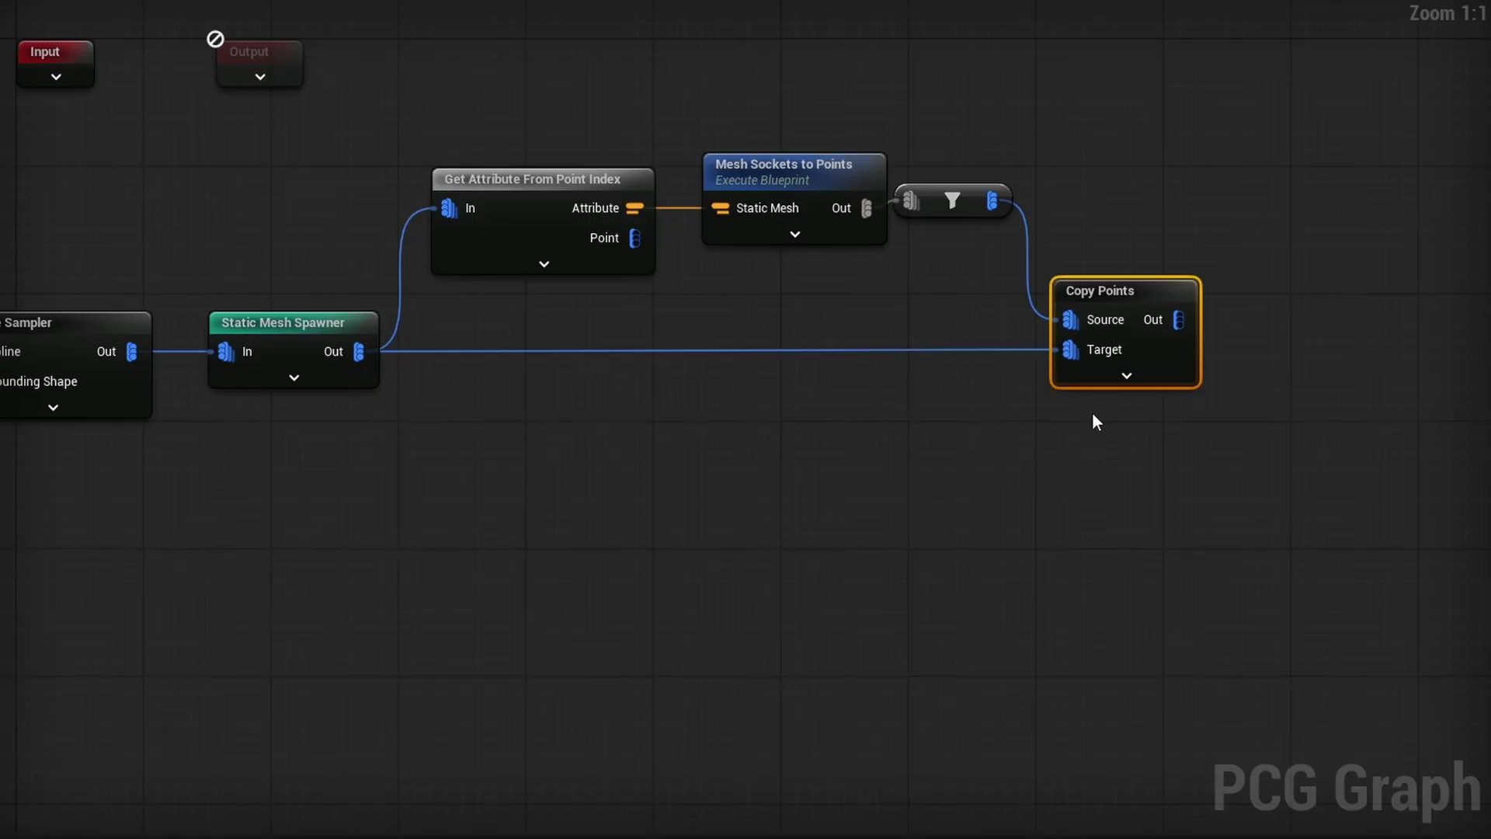
pyautogui.moveTo(1098, 421); pyautogui.dragTo(737, 505, button='right')
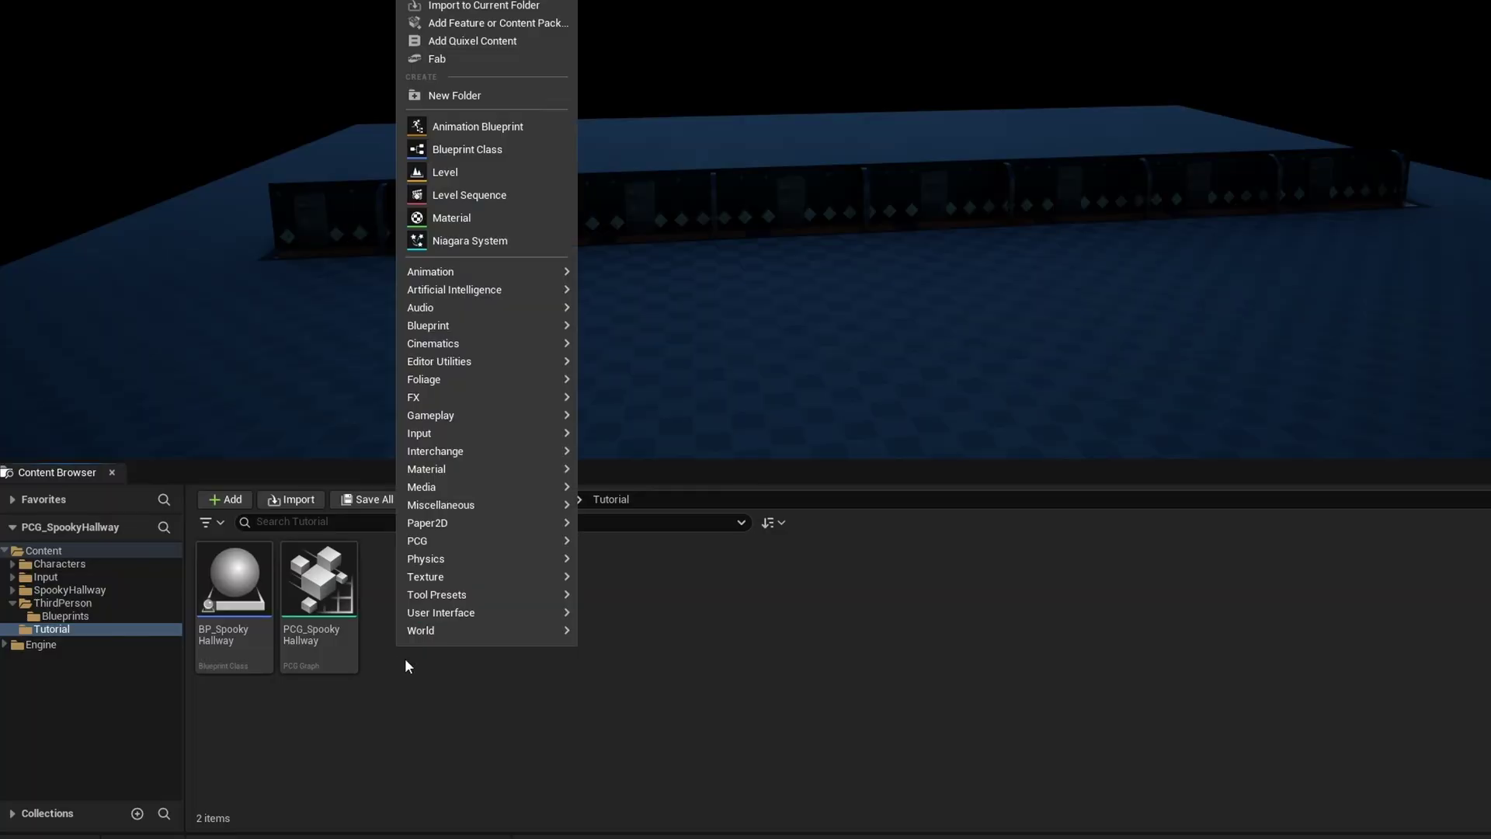
# Step: Create an Actor Blueprint class named BP_FlickeringLight in the Tutorial folder
pyautogui.click(524, 151)
pyautogui.click(881, 162)
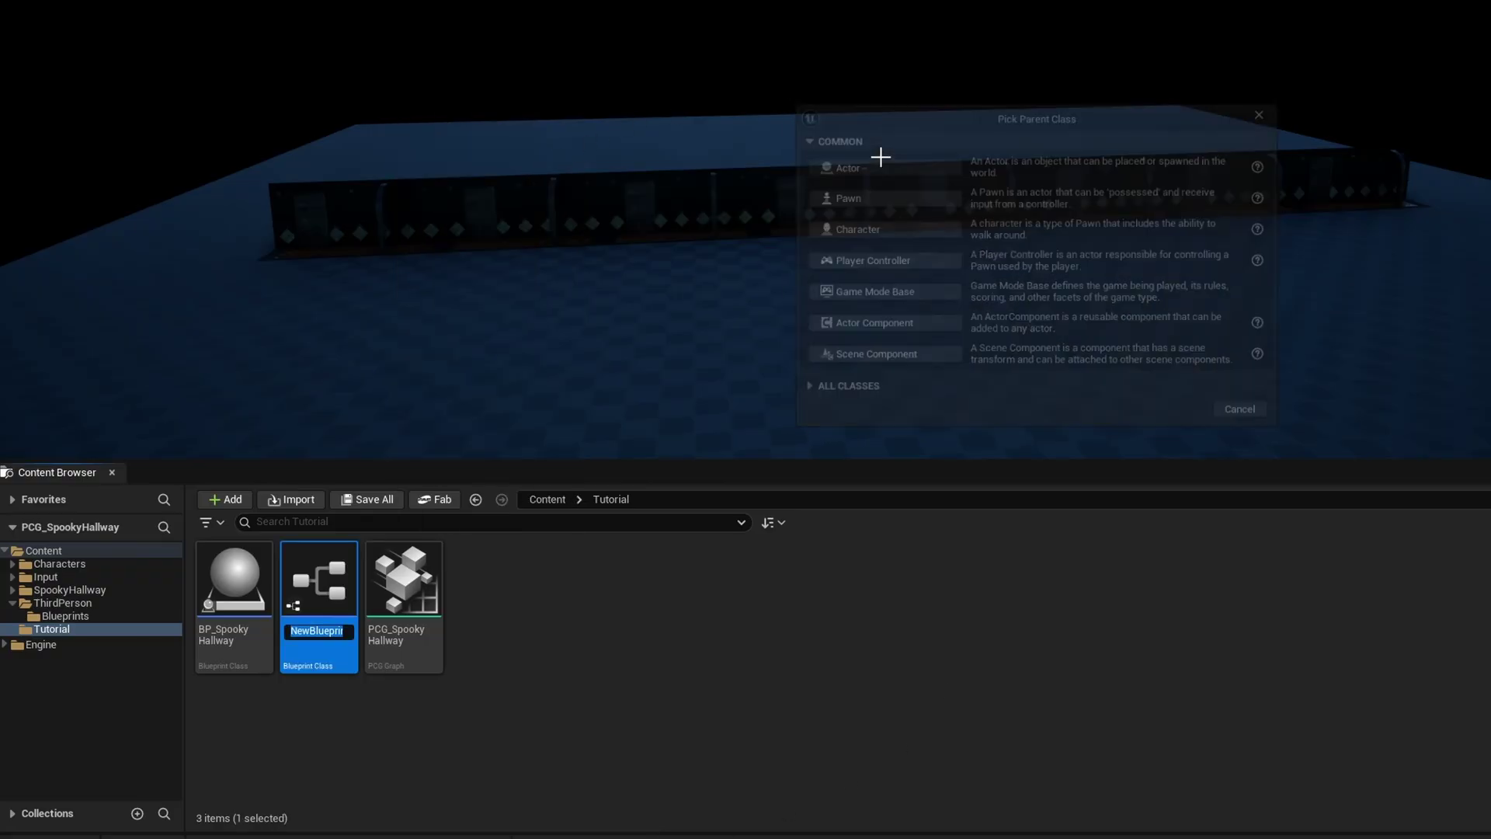
pyautogui.write('BP_FlickeringLight')
pyautogui.press('Return')
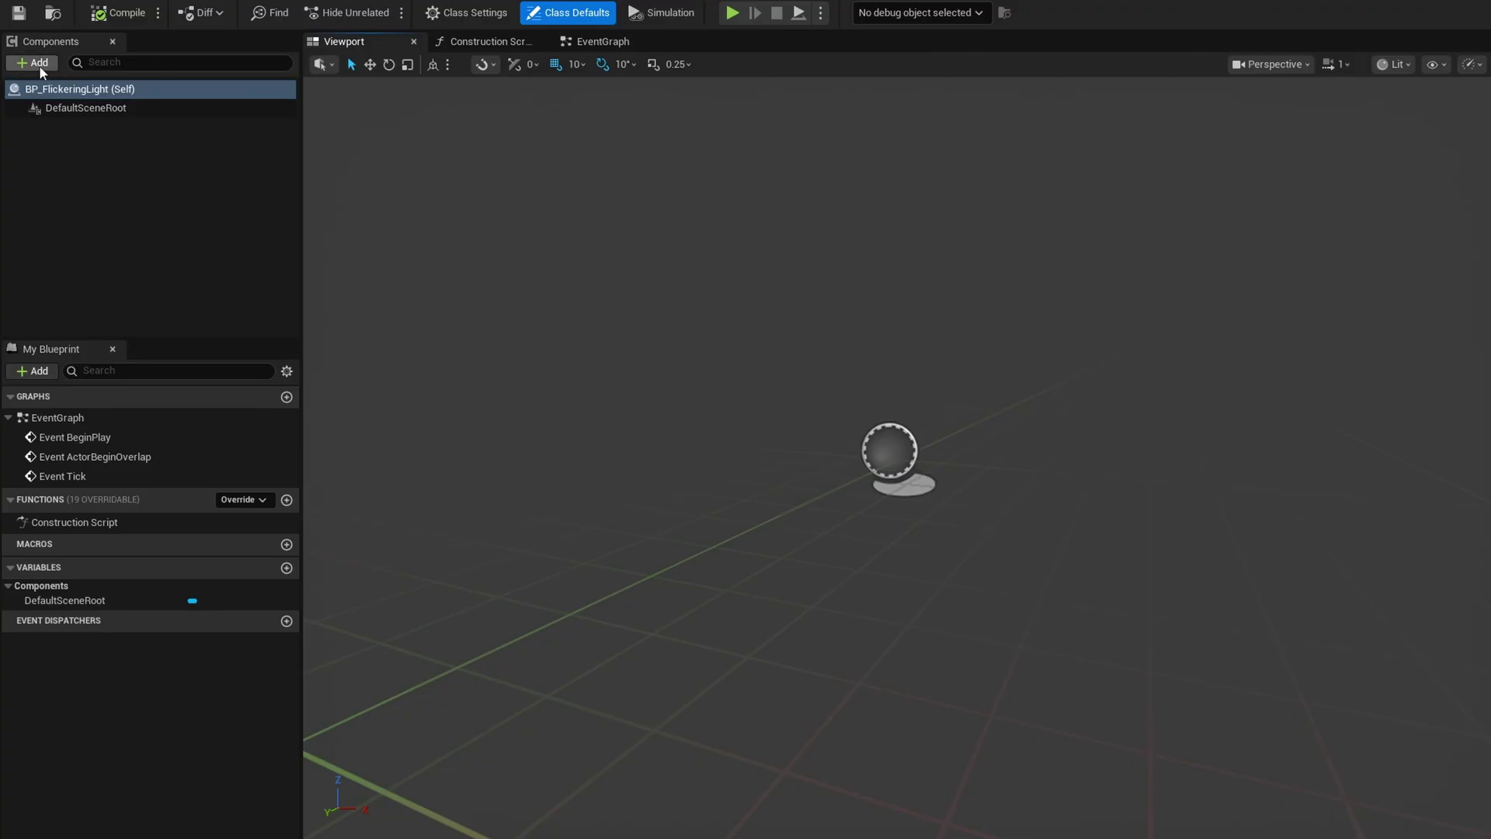
# Step: Add a Spot Light component to BP_FlickeringLight and rotate it by -90° so it points straight down
pyautogui.click(38, 65)
pyautogui.write('spot')
pyautogui.click(62, 115)
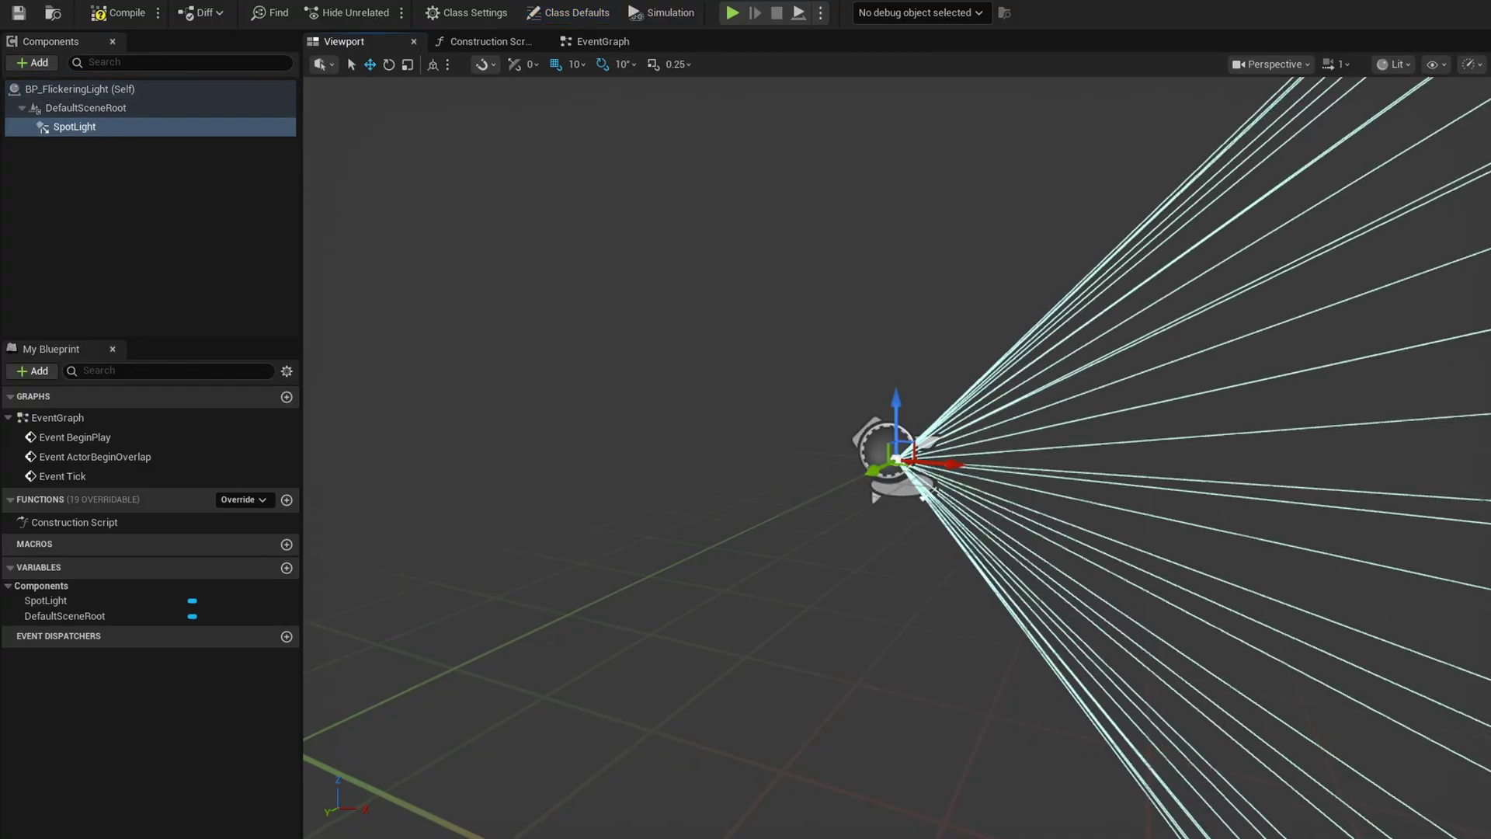
pyautogui.moveTo(881, 387); pyautogui.dragTo(963, 387, button='right')
pyautogui.press('e')
pyautogui.moveTo(854, 381); pyautogui.dragTo(816, 543)
pyautogui.moveTo(965, 412); pyautogui.dragTo(1087, 439, button='right')
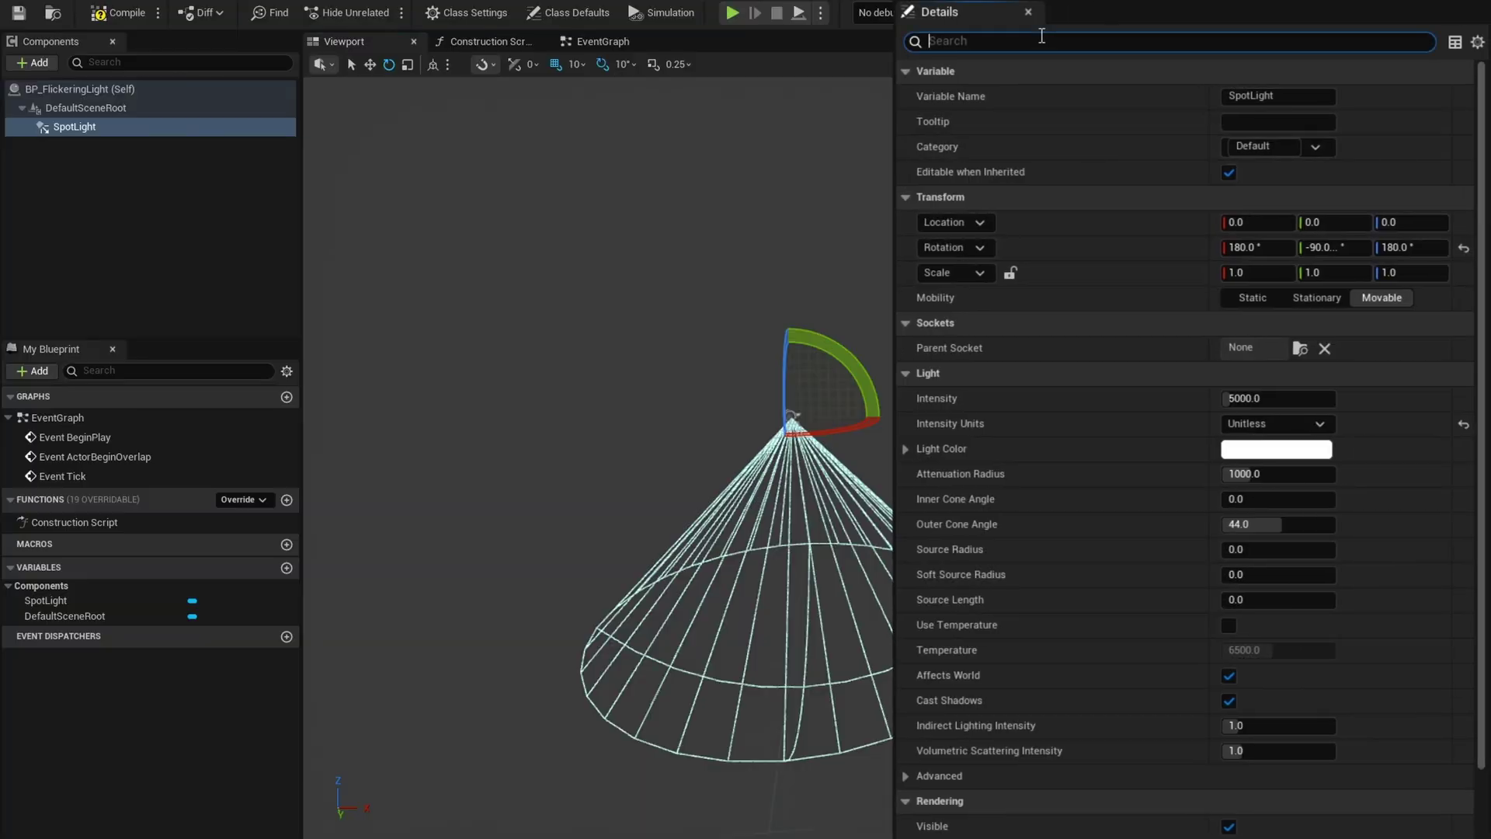
# Step: Set the Spot Light's IES Texture to Complex_IES from the engine content and enable Use IES Intensity
pyautogui.click(1042, 36)
pyautogui.write('ies')
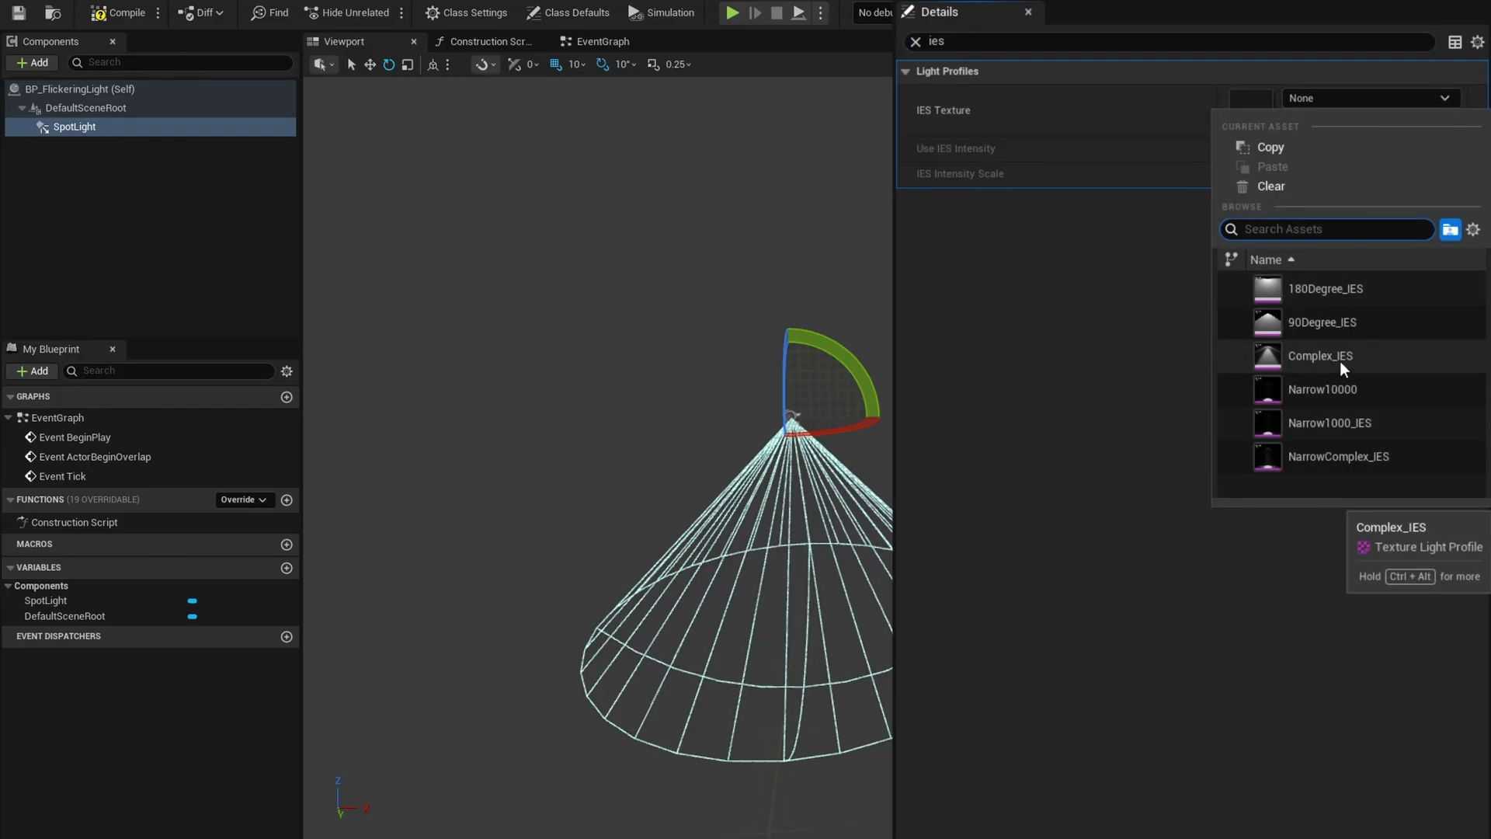
pyautogui.click(1473, 230)
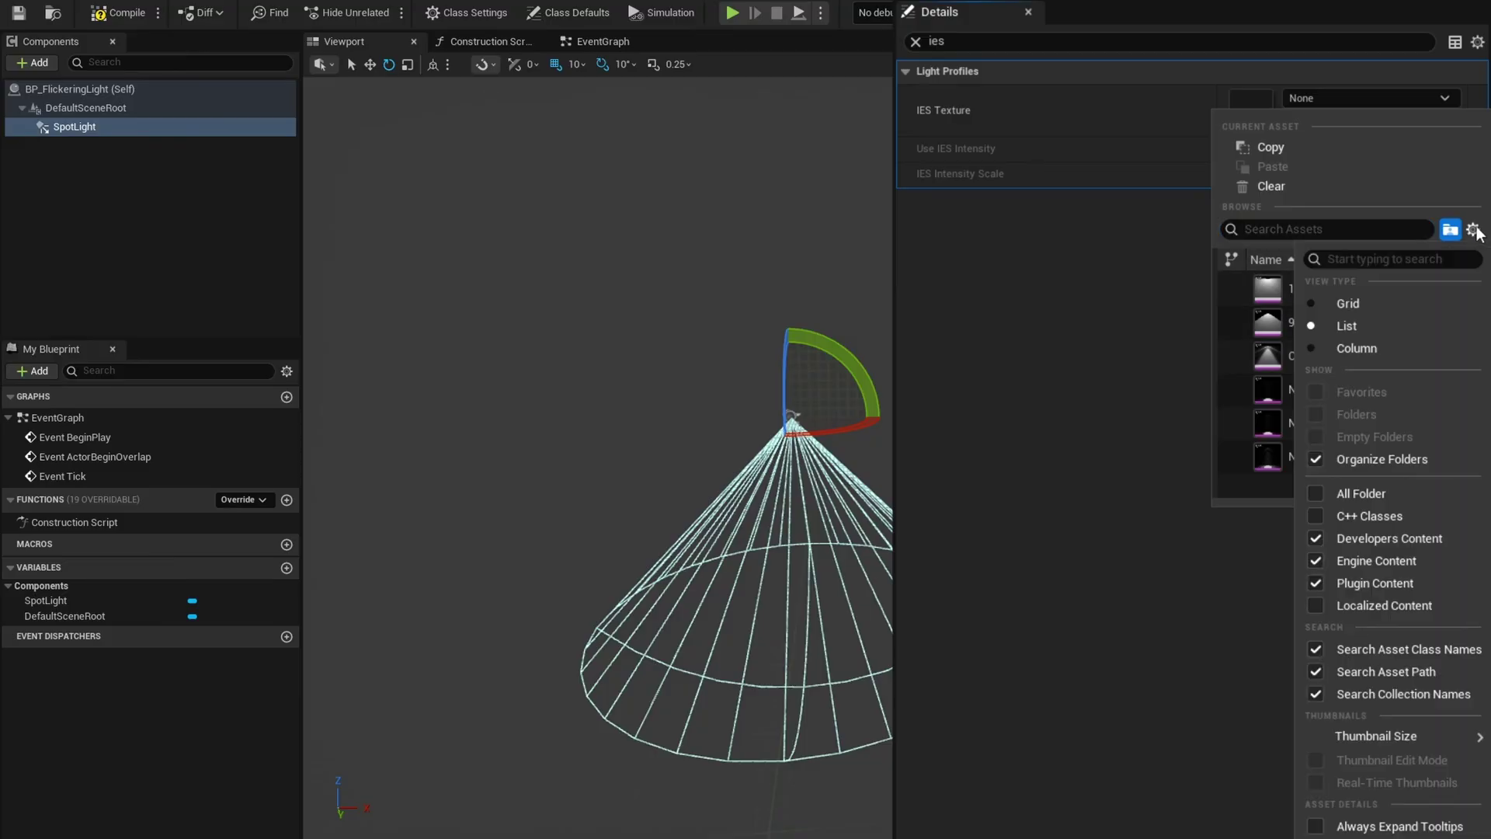
pyautogui.click(1408, 584)
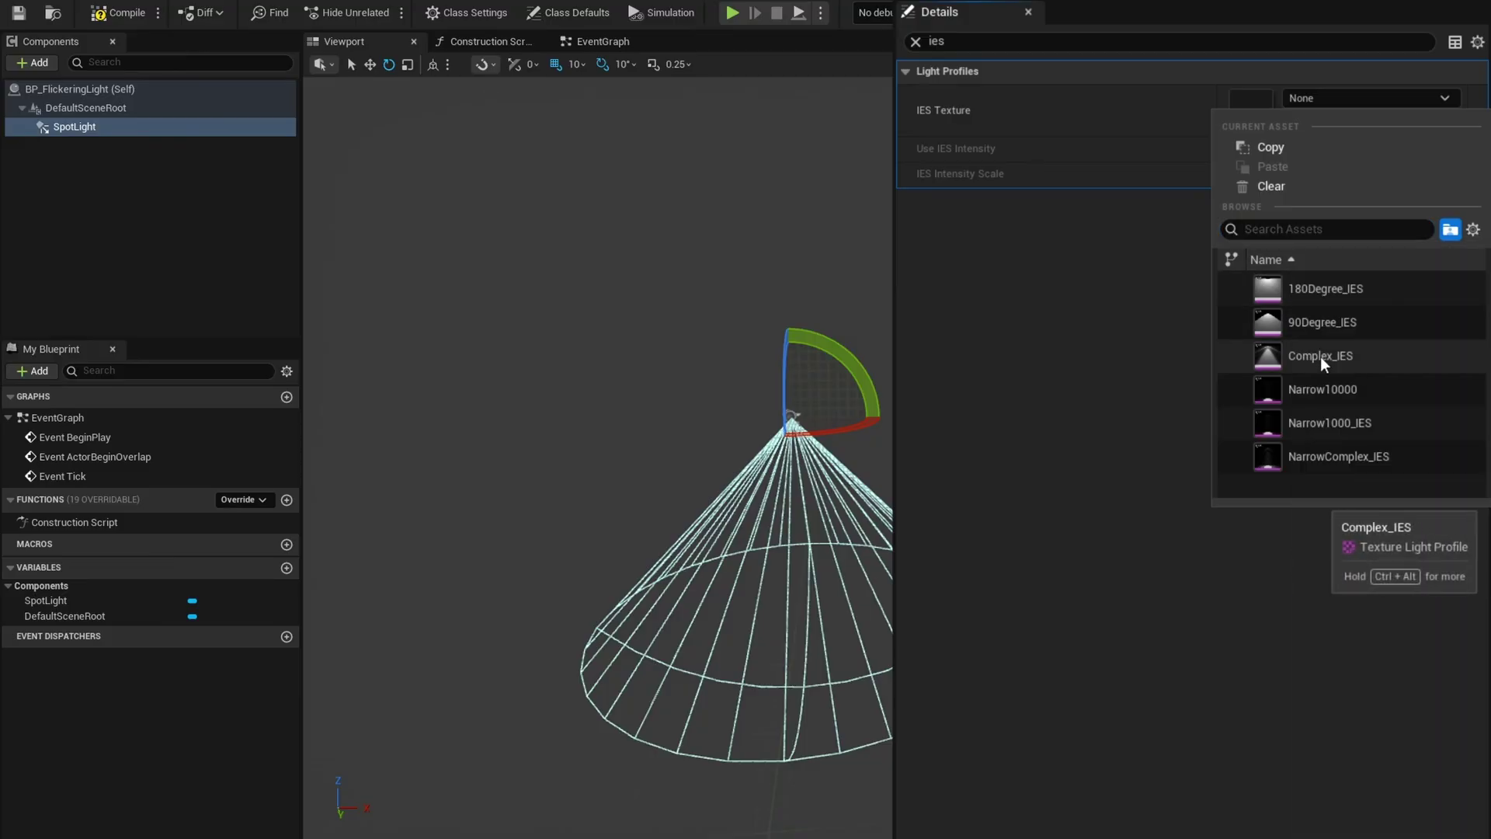
pyautogui.click(1290, 354)
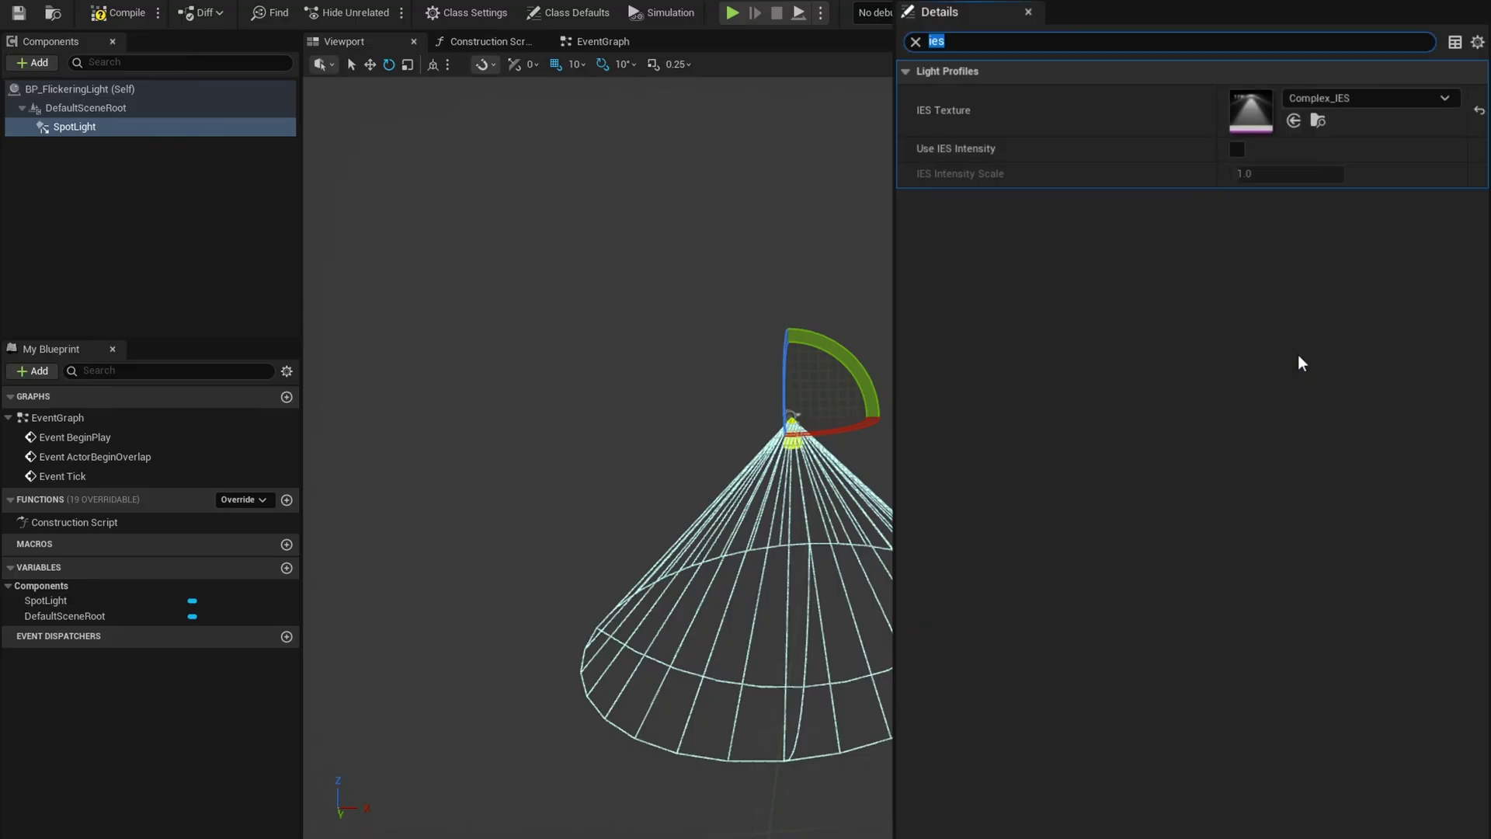
pyautogui.click(1241, 149)
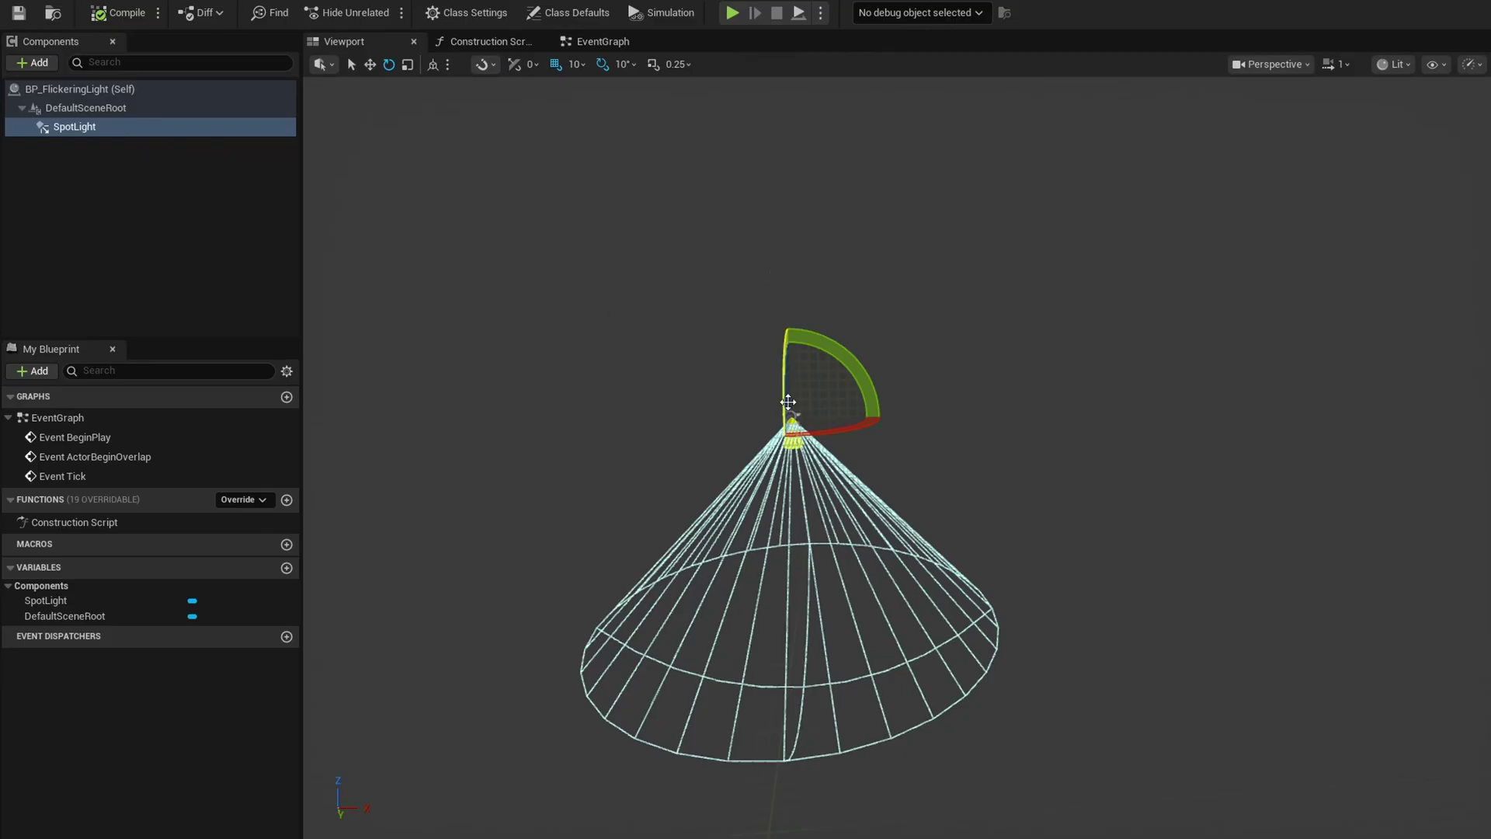
# Step: Delete the ActorBeginOverlap and Tick events from the BP_FlickeringLight event graph, keeping only Event BeginPlay
pyautogui.click(598, 41)
pyautogui.moveTo(1071, 404); pyautogui.dragTo(647, 720)
pyautogui.press('Delete')
# Step: Add a Random Float node and place it directly below Event BeginPlay
pyautogui.moveTo(1026, 331); pyautogui.dragTo(680, 408, button='right')
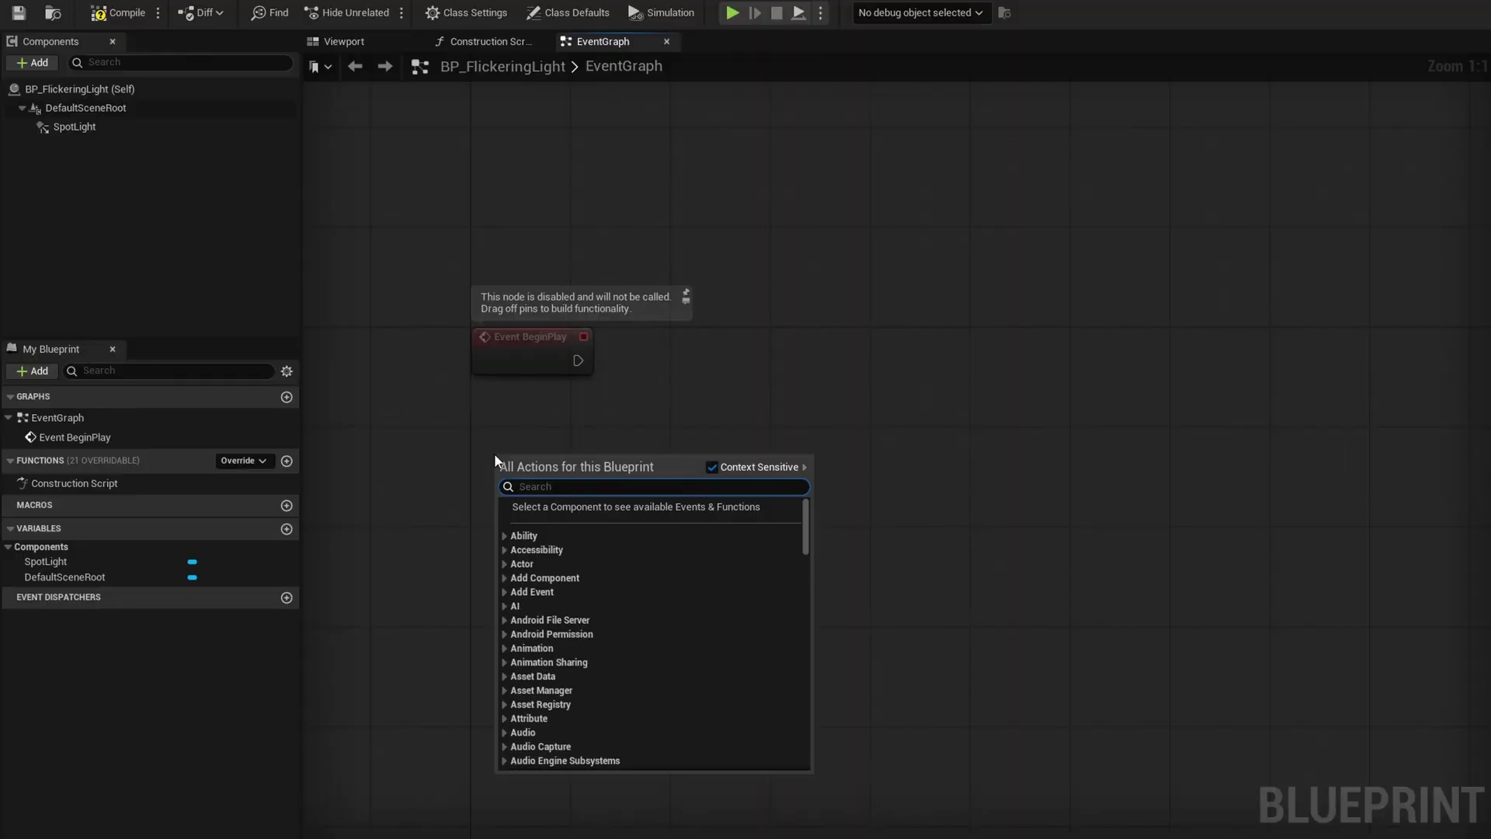
pyautogui.write('random flo')
pyautogui.press('Return')
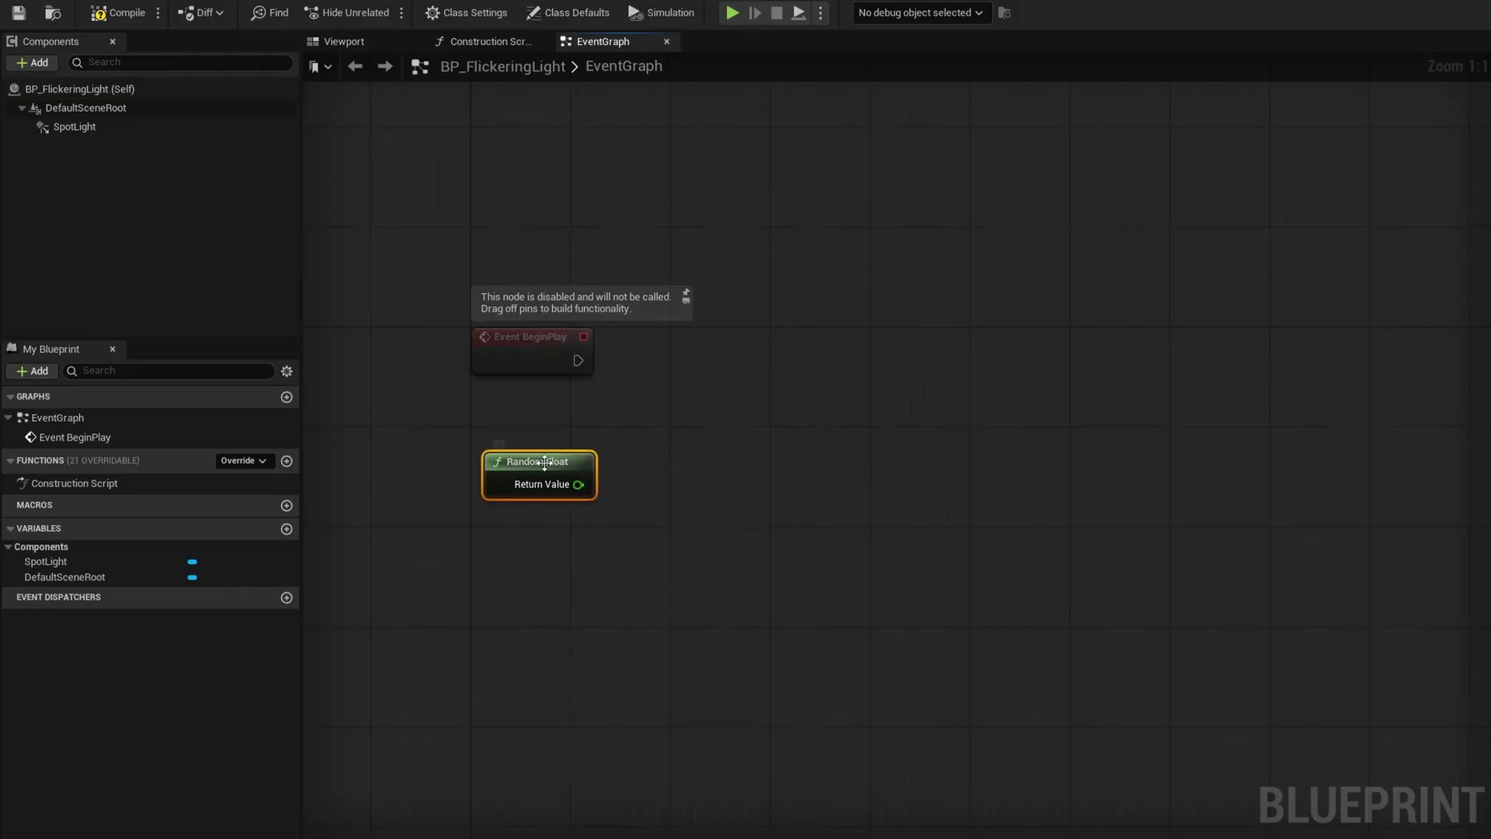
pyautogui.moveTo(547, 467)
pyautogui.mouseDown()
pyautogui.moveTo(542, 433)
pyautogui.moveTo(535, 448)
pyautogui.mouseUp()
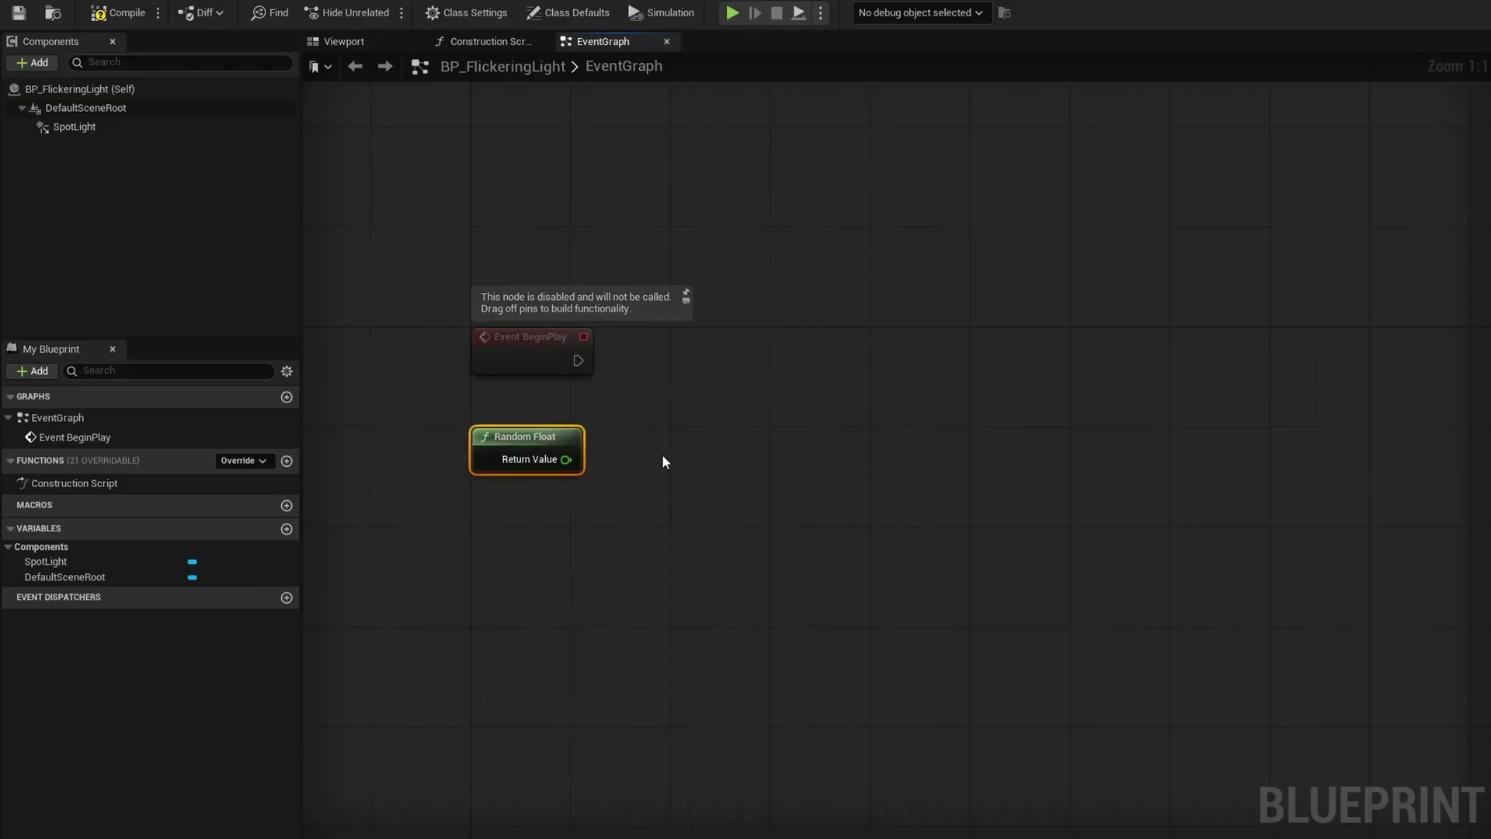
# Step: Feed the Random Float's Return Value into a Greater (>) comparison with a threshold of 0.5, placed next to it
pyautogui.moveTo(641, 455); pyautogui.dragTo(640, 456)
pyautogui.write('great')
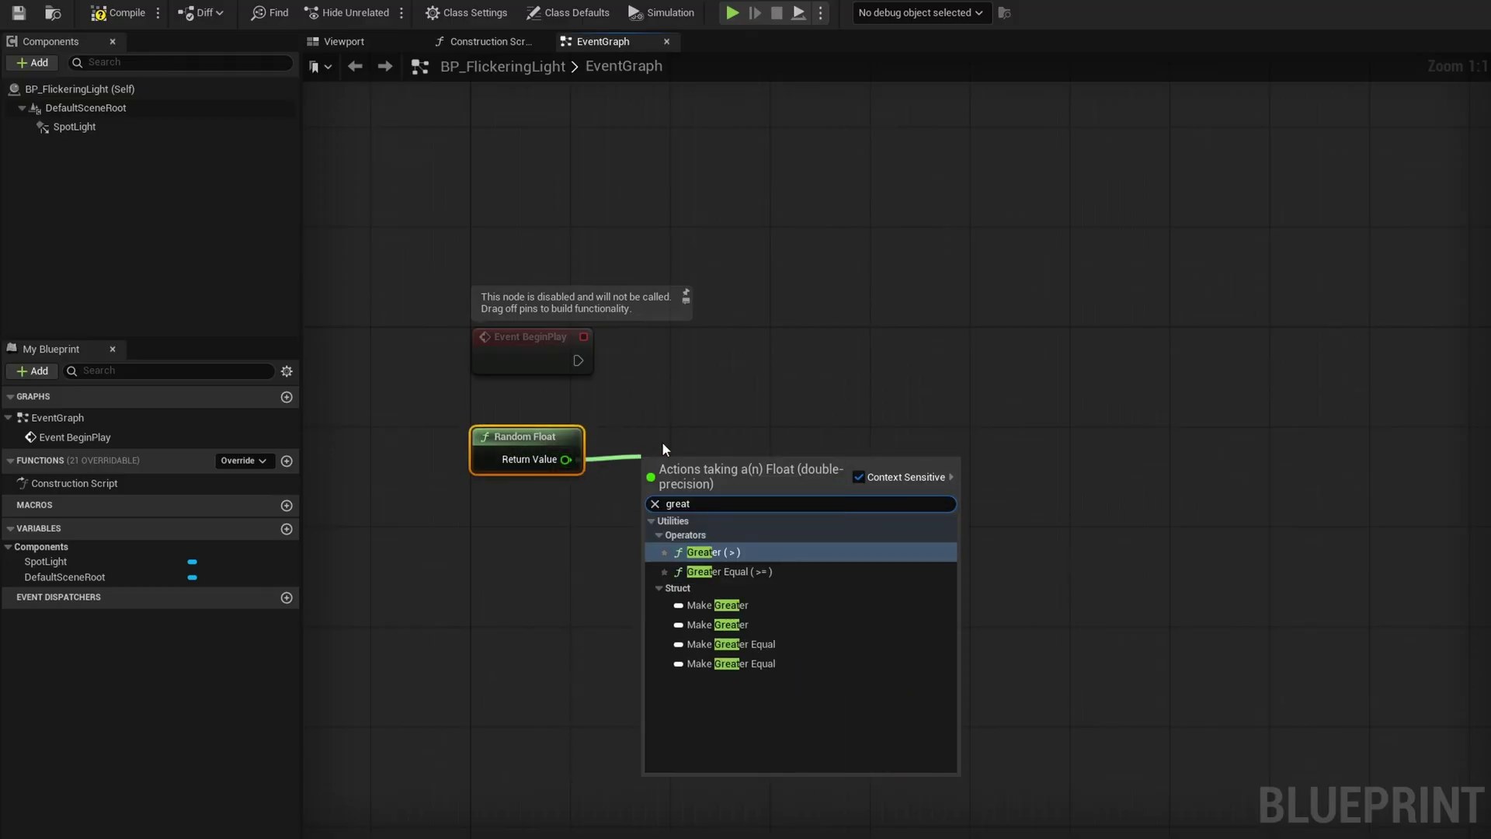
pyautogui.press('Return')
pyautogui.click(669, 492)
pyautogui.write('0.5')
pyautogui.press('Return')
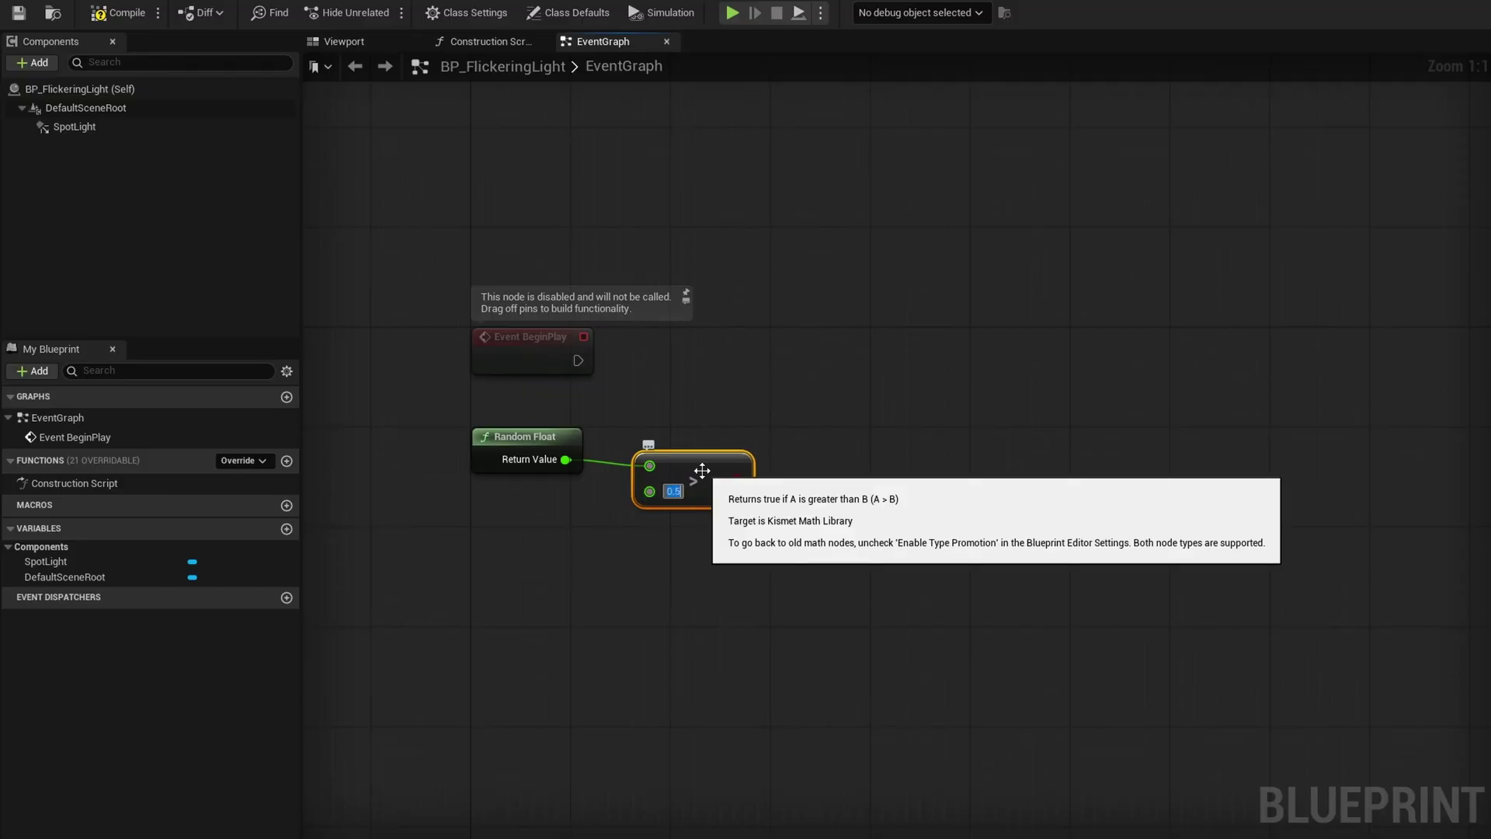
pyautogui.moveTo(701, 470); pyautogui.dragTo(646, 435)
pyautogui.click(633, 496)
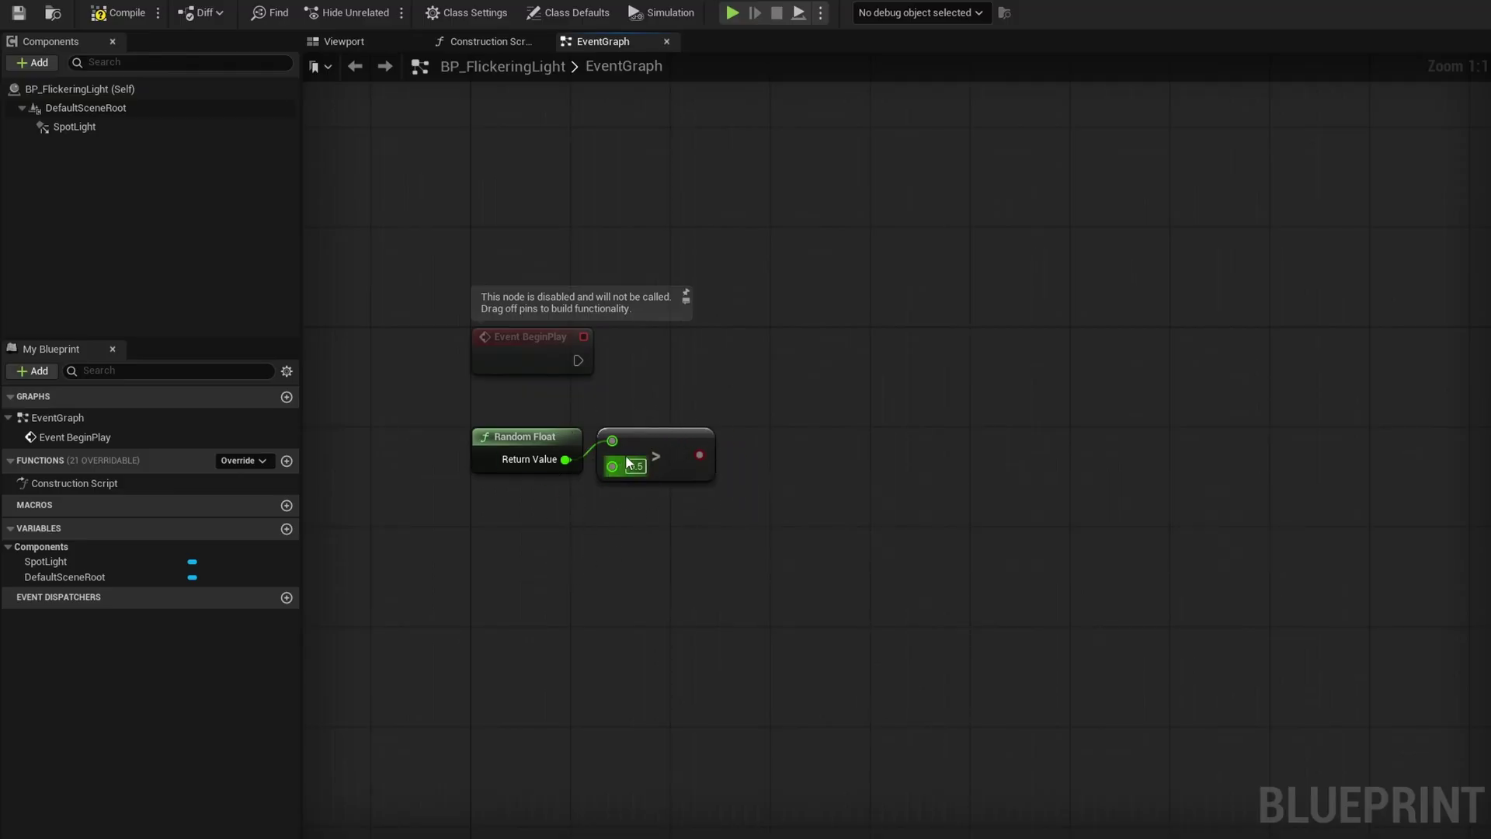
# Step: Try 0.8 and 0.2 as the comparison's threshold and set it back to 0.5
pyautogui.click(636, 466)
pyautogui.write('0.8')
pyautogui.press('Return')
pyautogui.write('0.2')
pyautogui.press('Return')
pyautogui.write('0.5')
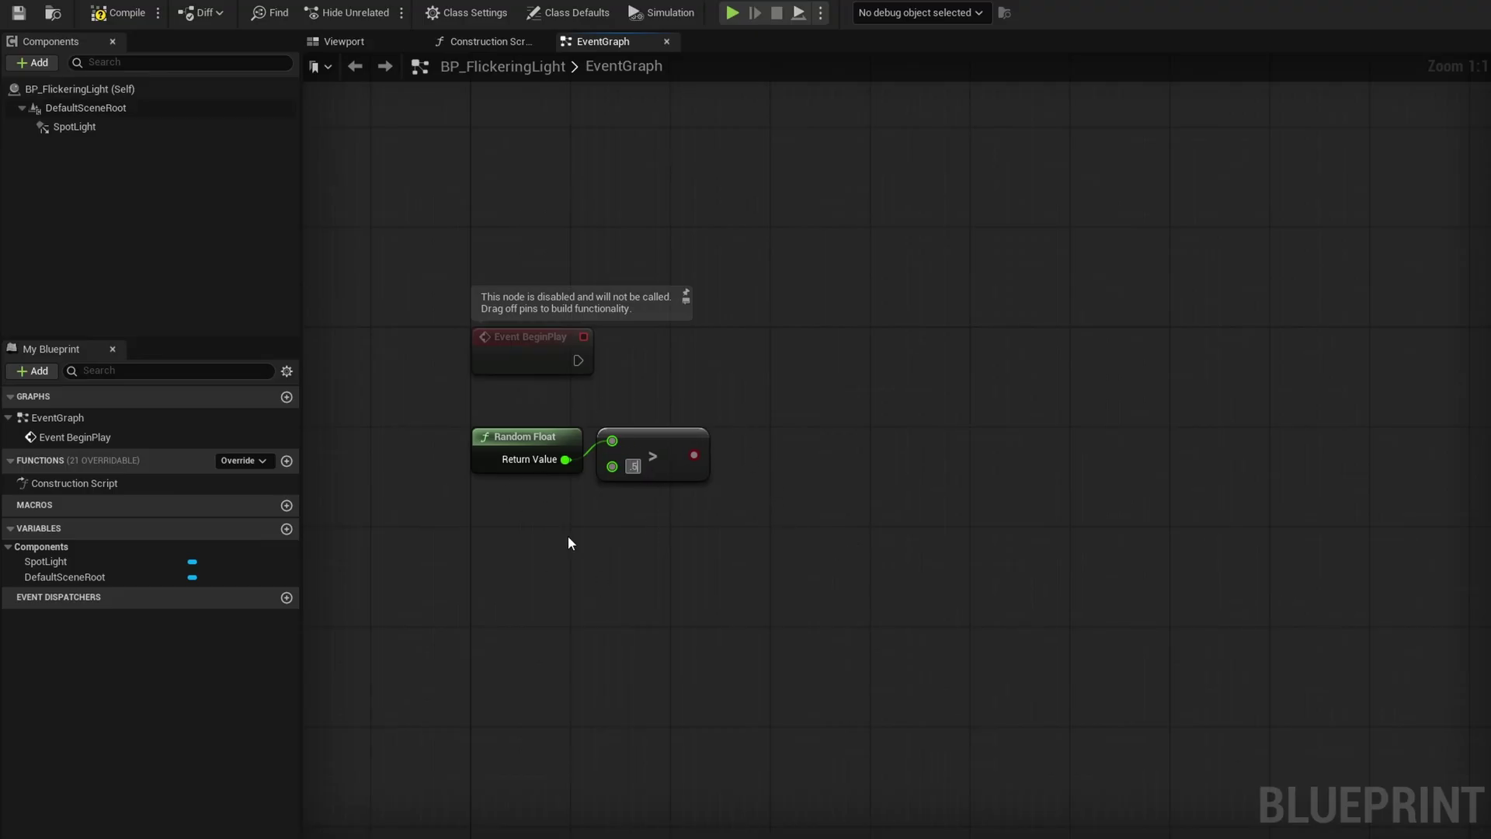
pyautogui.press('Return')
# Step: Add a Branch node driven by Event BeginPlay, with the Greater comparison's result as its Condition
pyautogui.click(586, 539)
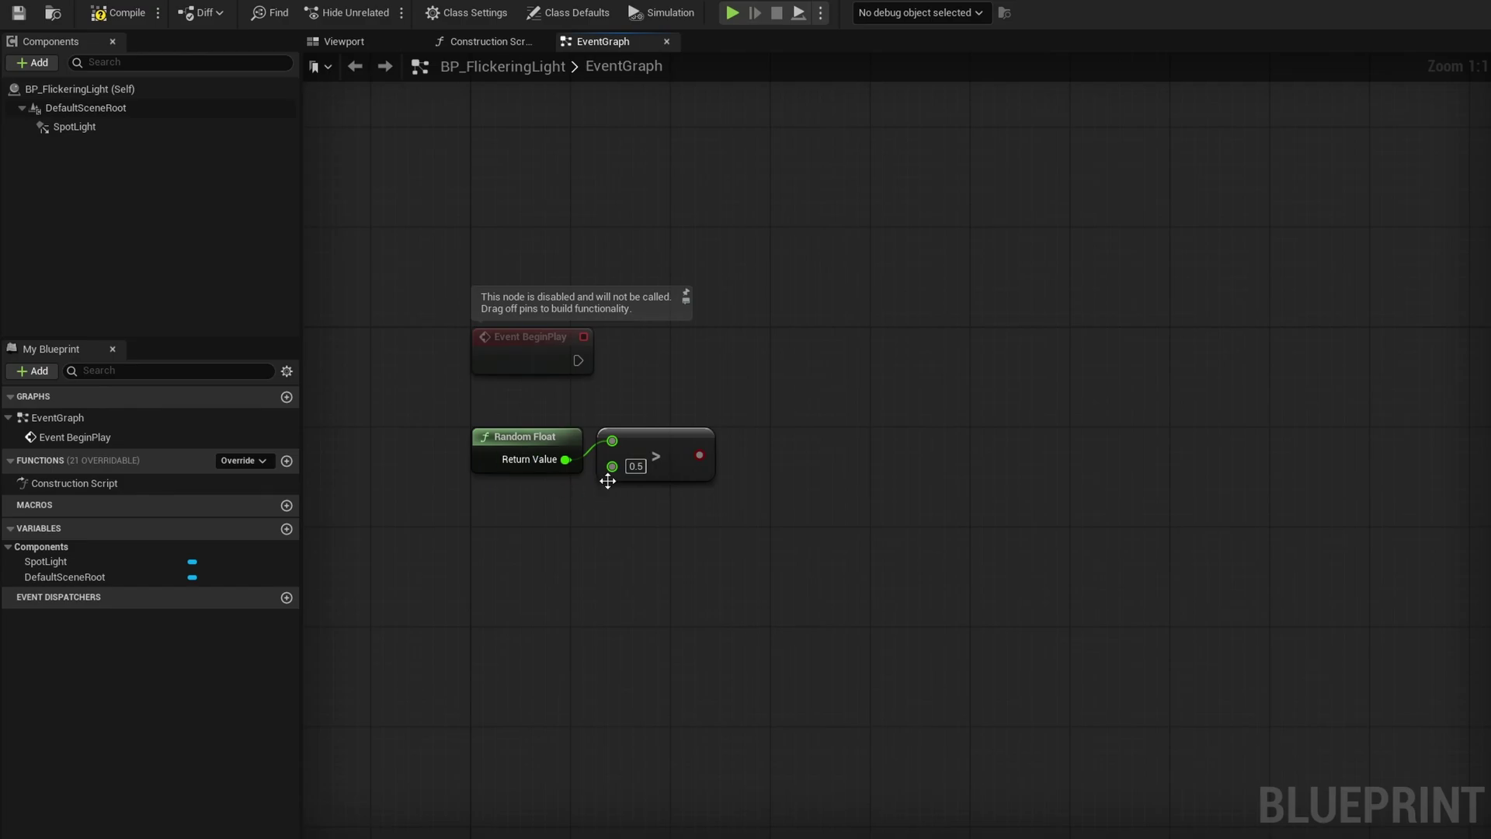
pyautogui.press('b')
pyautogui.click(768, 345)
pyautogui.moveTo(699, 455); pyautogui.dragTo(783, 404)
pyautogui.moveTo(577, 361); pyautogui.dragTo(786, 383)
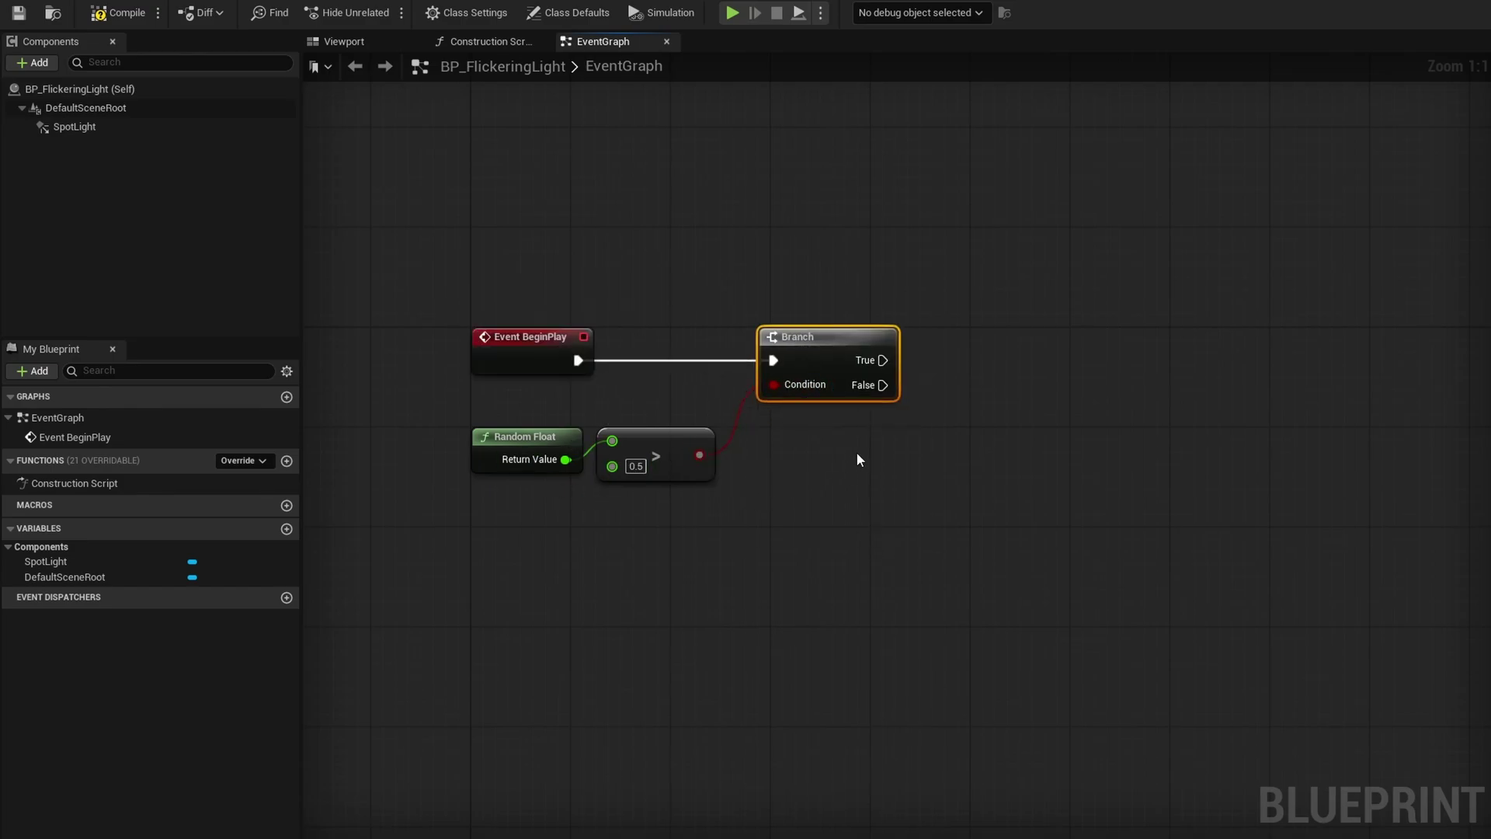
# Step: Add a Timeline node played by the Branch's True output and open it for editing
pyautogui.moveTo(856, 451); pyautogui.dragTo(708, 440, button='right')
pyautogui.moveTo(734, 348); pyautogui.dragTo(879, 342)
pyautogui.write('timeline')
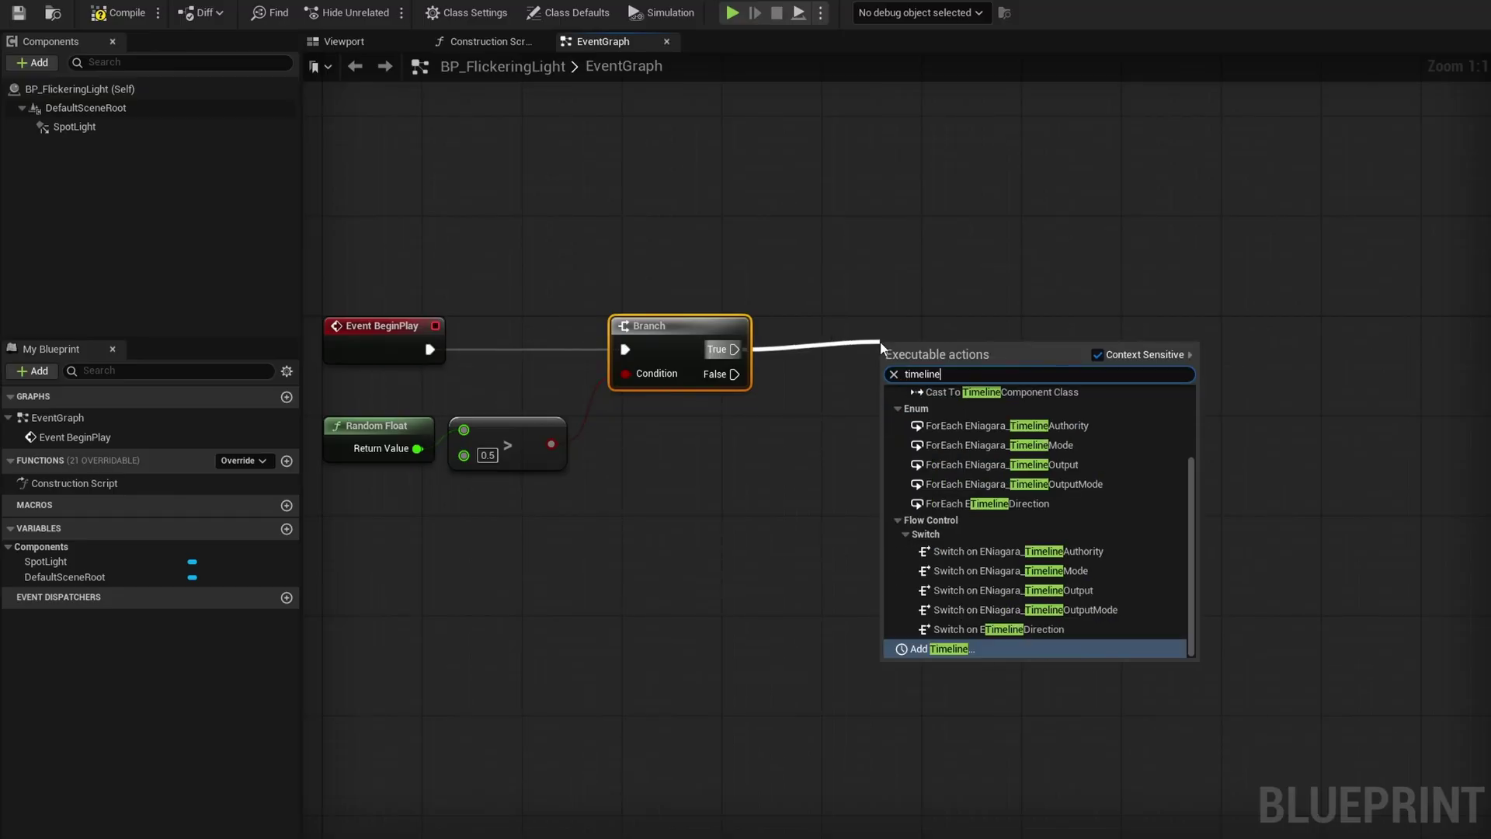
pyautogui.press('Return')
pyautogui.moveTo(429, 314); pyautogui.dragTo(944, 353)
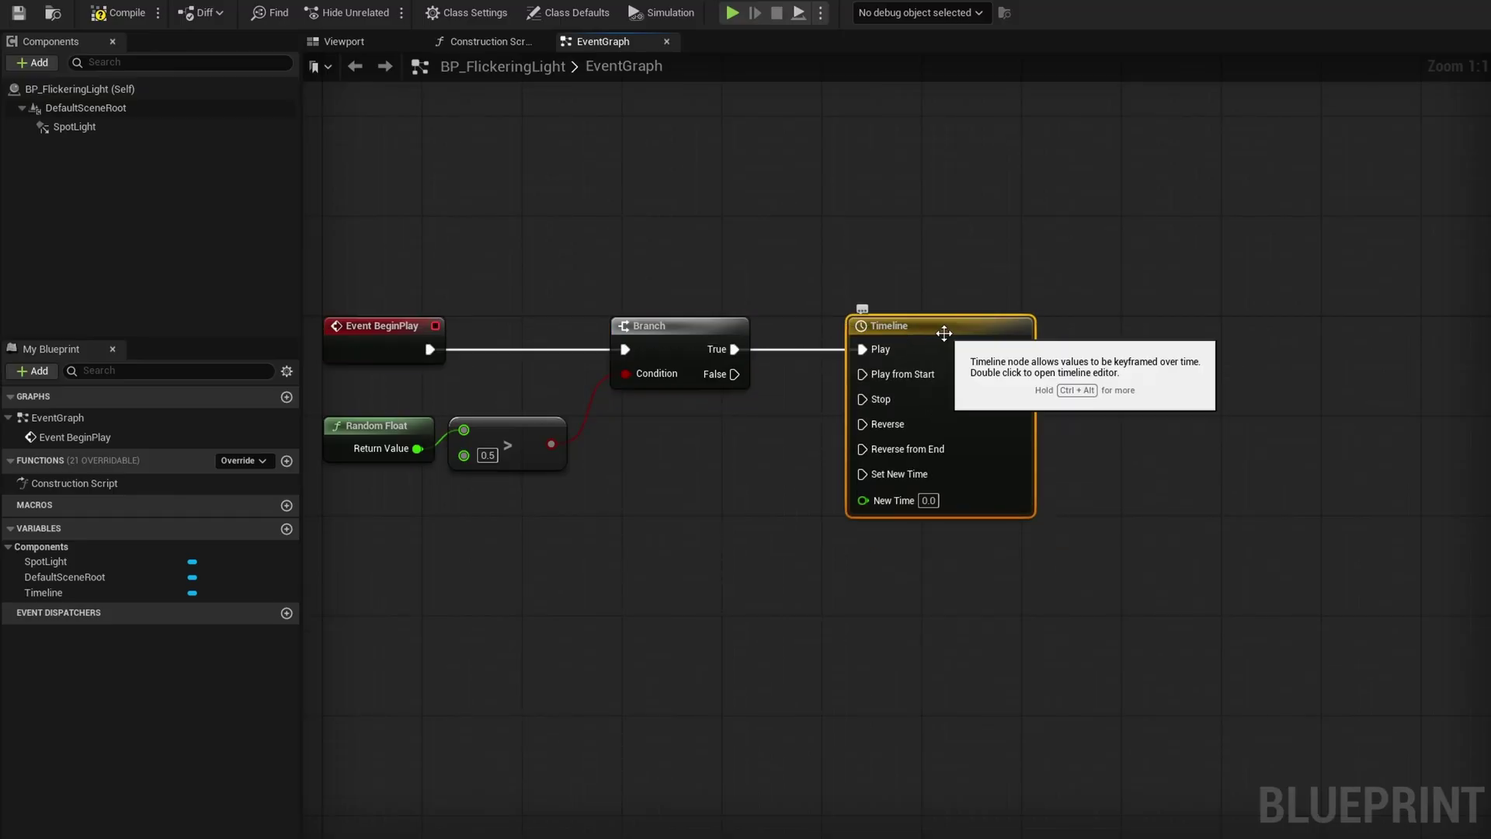
pyautogui.doubleClick(945, 336)
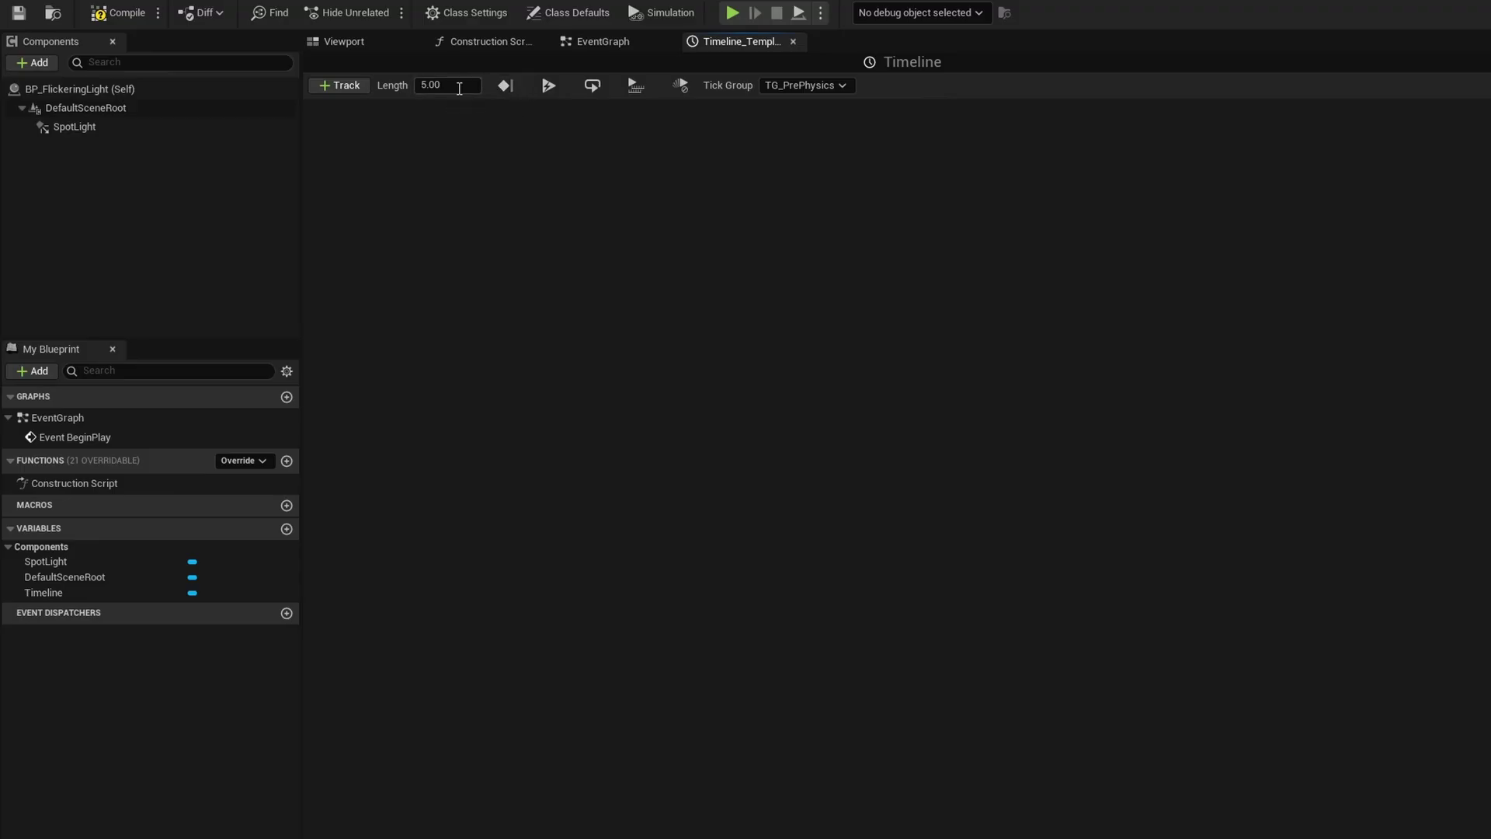
# Step: Add a float track to the Timeline and set the Timeline's length to 1.00
pyautogui.click(344, 87)
pyautogui.click(391, 110)
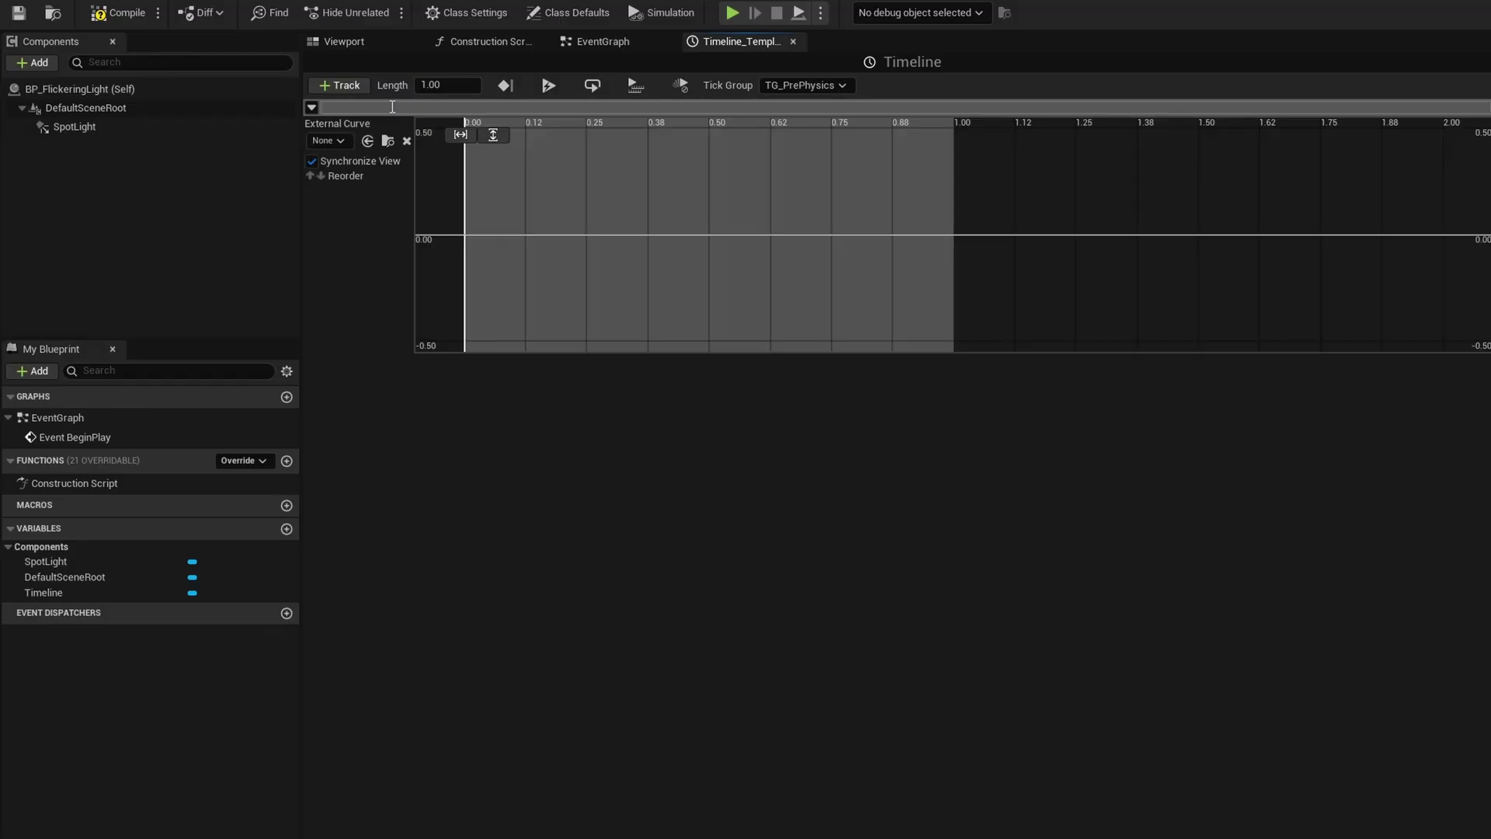
pyautogui.moveTo(771, 288); pyautogui.dragTo(804, 334, button='right')
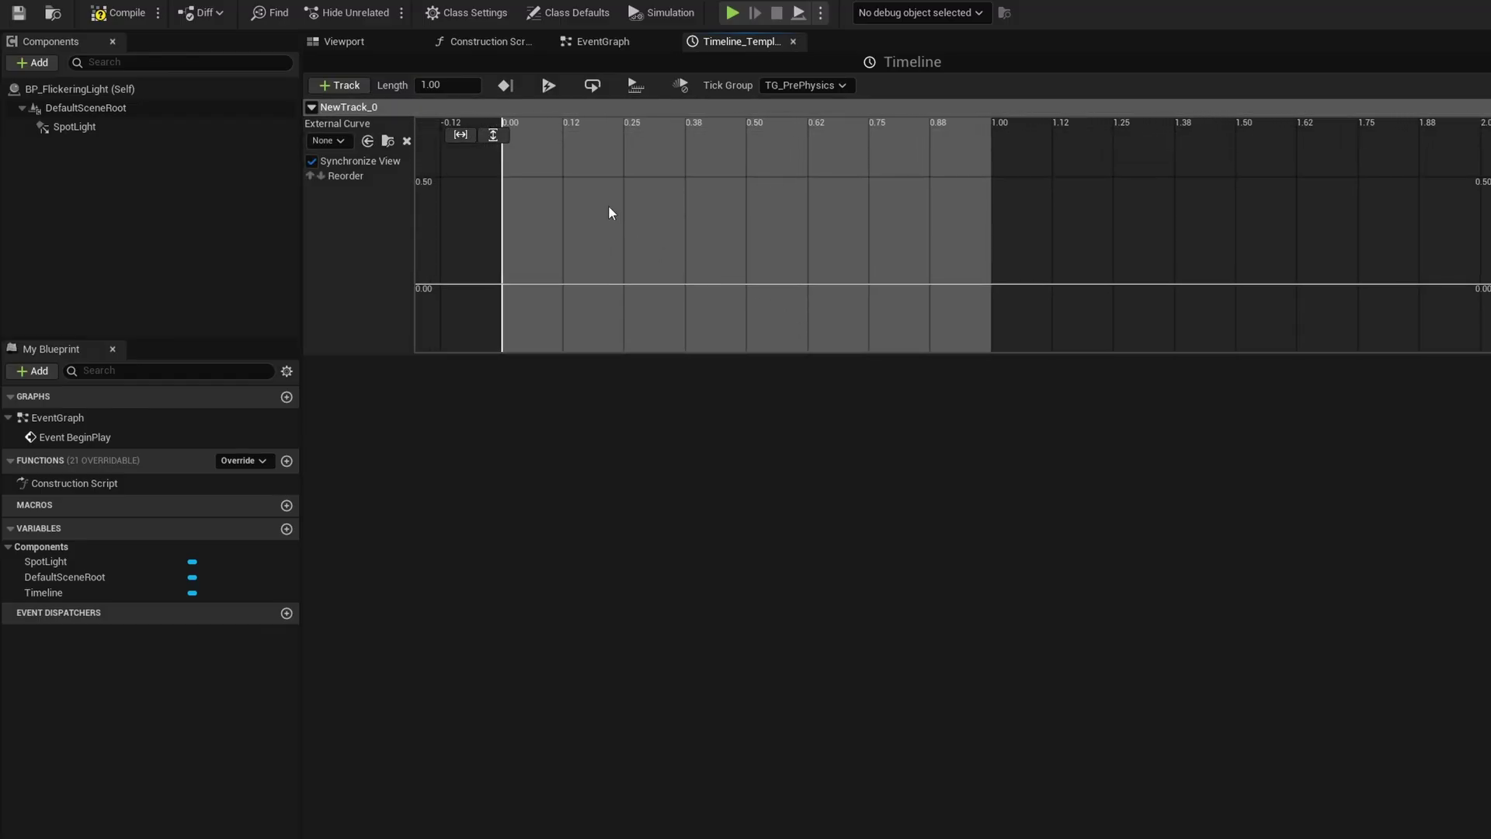
# Step: Add a key to the float track's curve at time 0 with value 1
pyautogui.rightClick(561, 193)
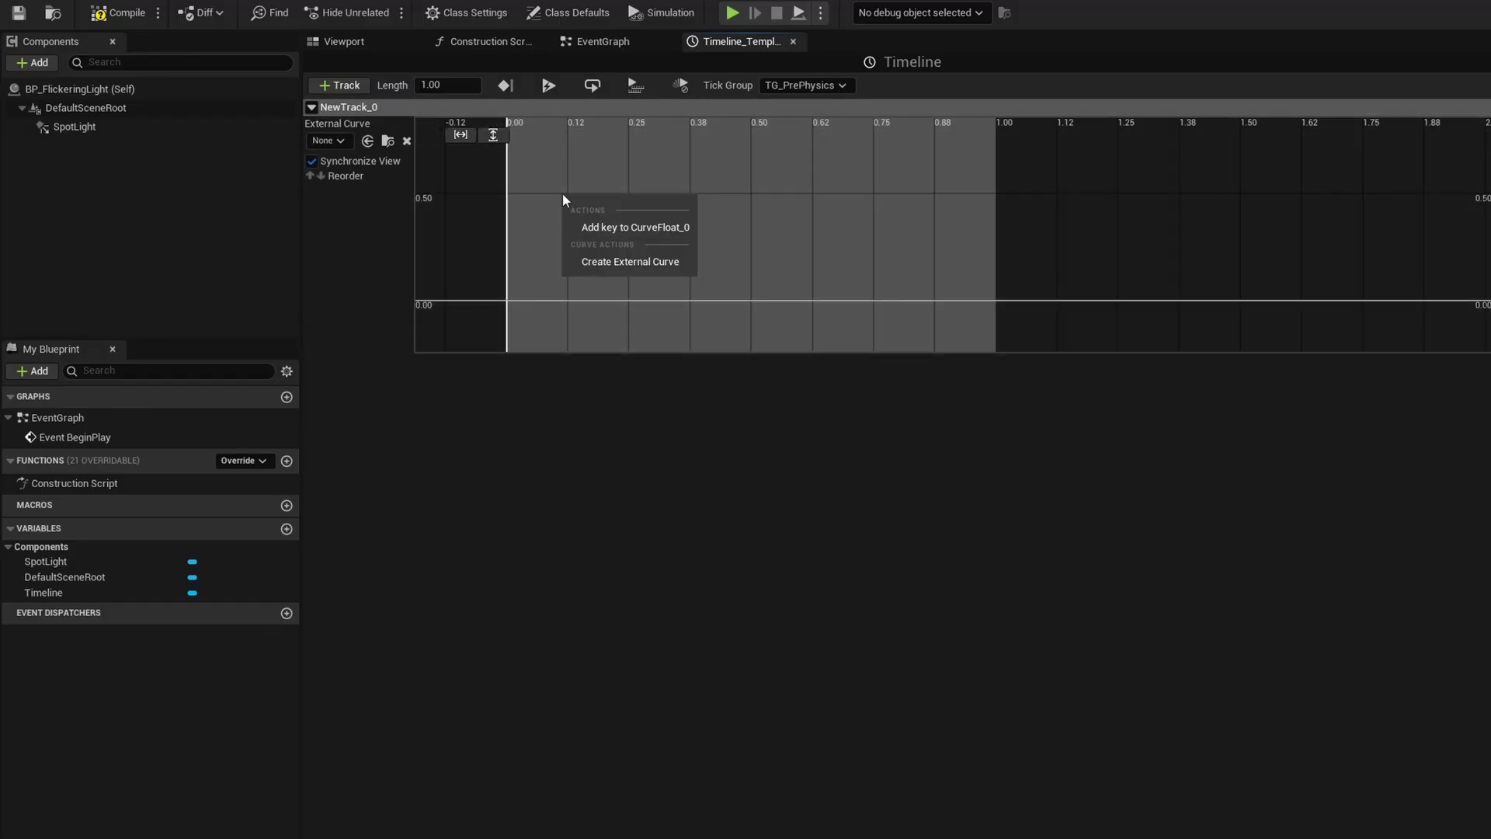
pyautogui.click(648, 231)
pyautogui.click(570, 136)
pyautogui.write('0')
pyautogui.press('Tab')
pyautogui.write('1')
pyautogui.press('Return')
# Step: Add a second key to the curve at time 1 with value 1
pyautogui.rightClick(669, 192)
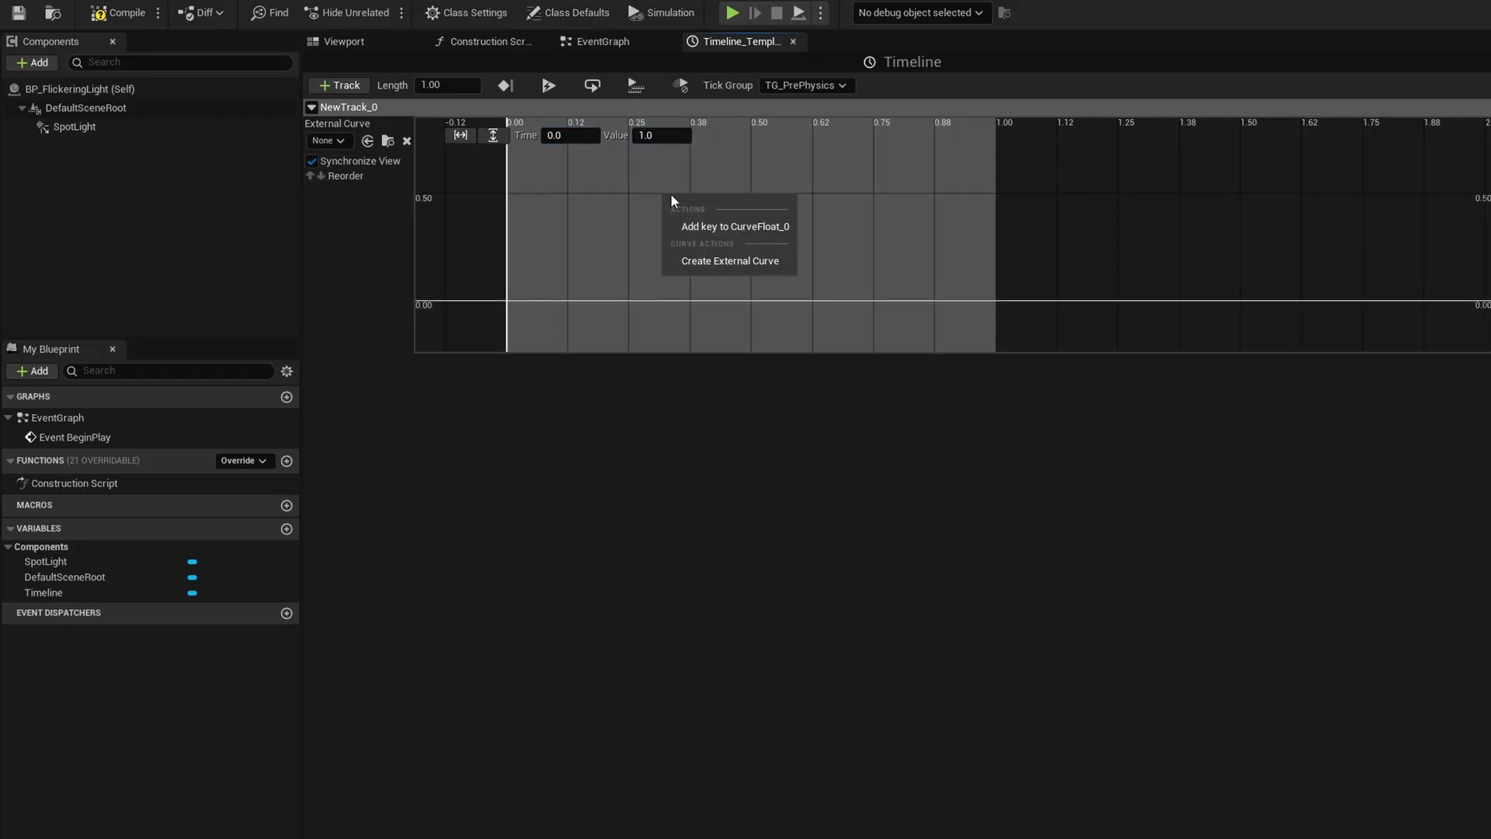
pyautogui.click(722, 227)
pyautogui.click(575, 136)
pyautogui.write('1')
pyautogui.press('Tab')
pyautogui.write('1')
pyautogui.press('Return')
# Step: Fill the curve between the two end keys with irregularly spaced keys, zigzagging between values of about 0.25 and 1
pyautogui.moveTo(767, 191); pyautogui.dragTo(777, 239, button='right')
pyautogui.scroll(-4, 775, 217)
pyautogui.scroll(5, 762, 230)
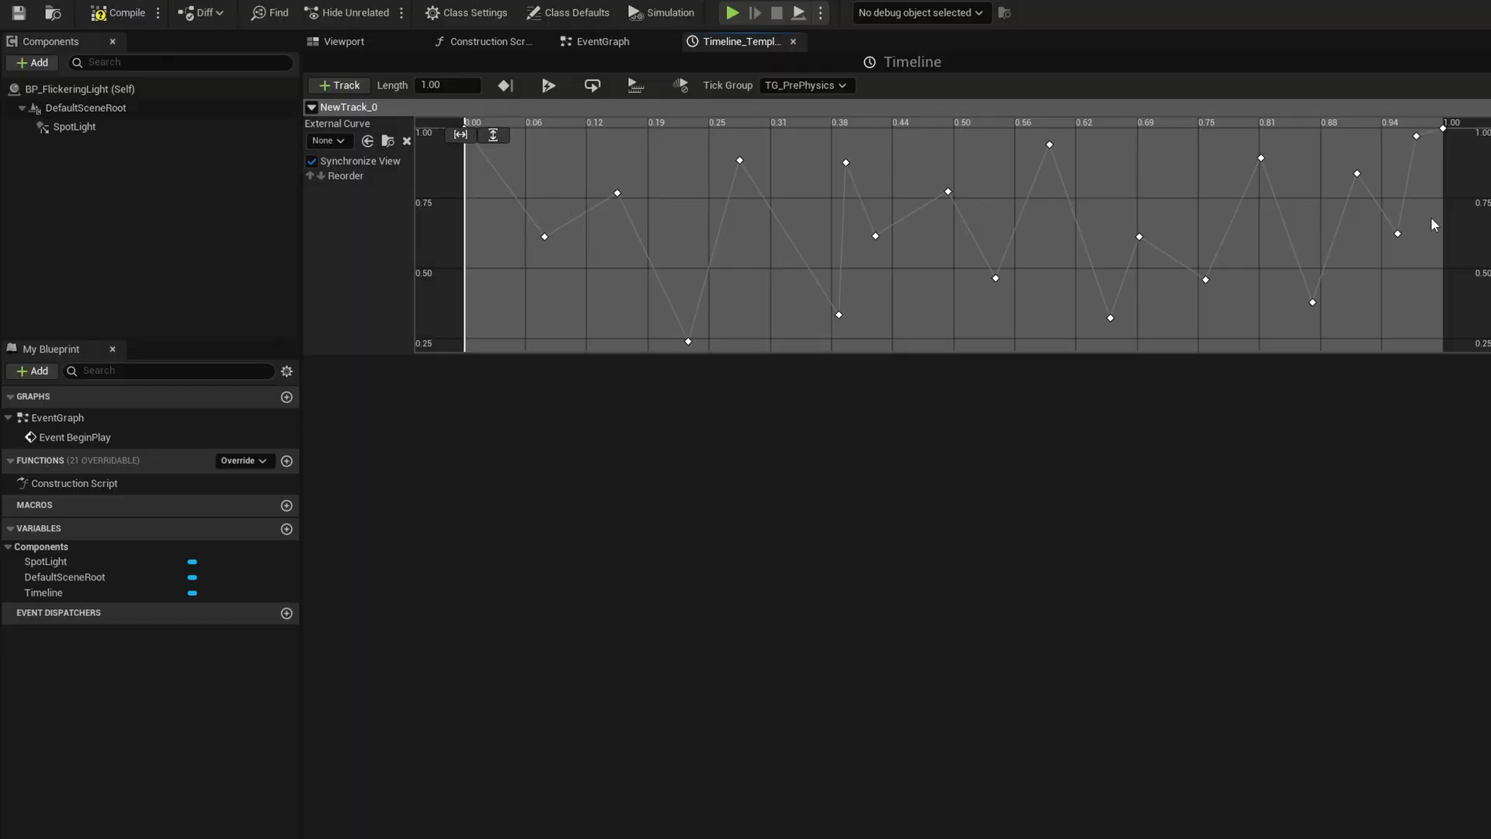
# Step: Set all the curve's keys to Auto interpolation and check the interpolation options of one key
pyautogui.scroll(-4, 1382, 206)
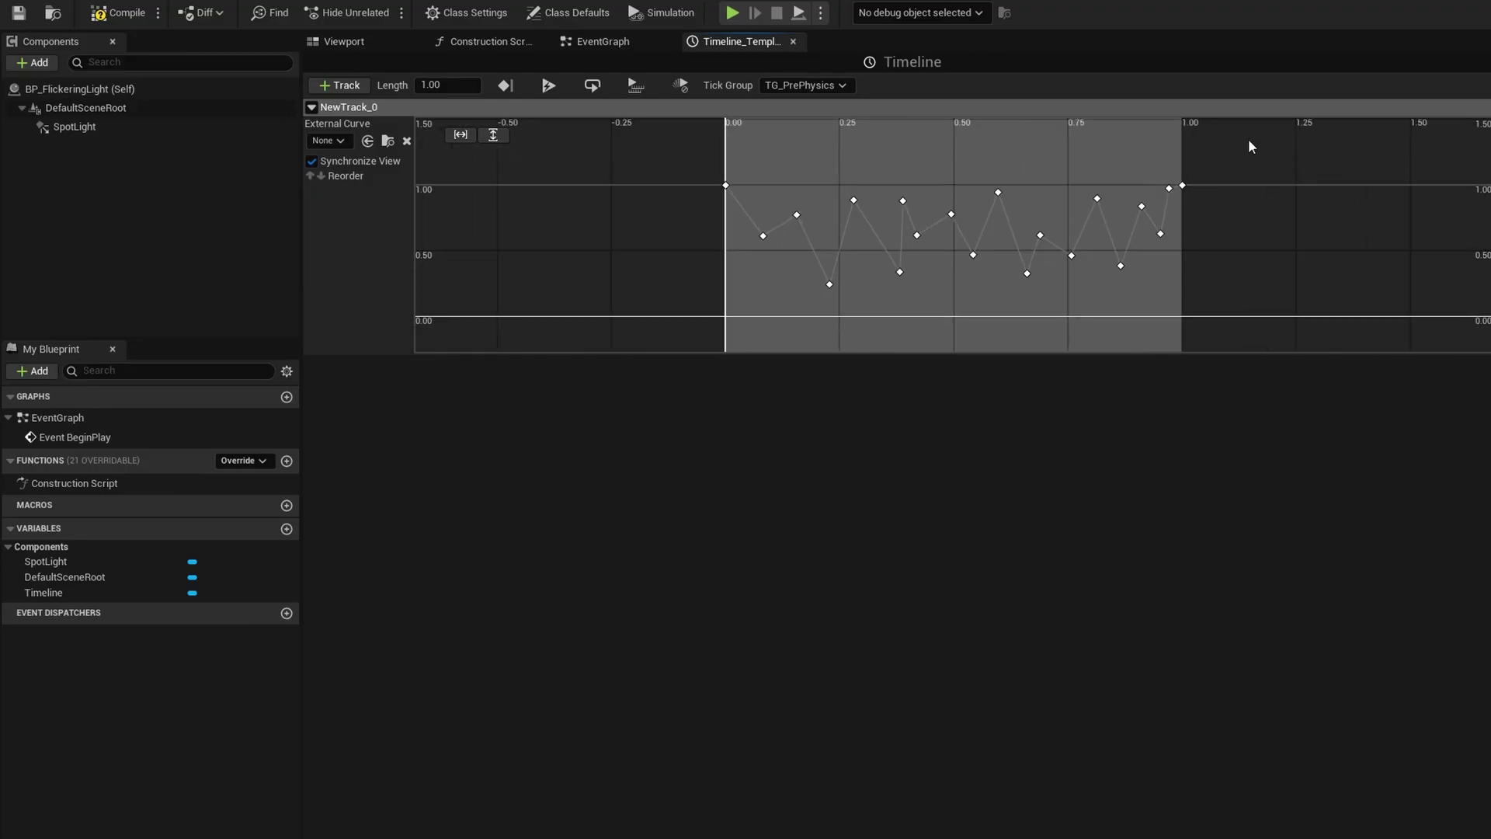
pyautogui.moveTo(1249, 145); pyautogui.dragTo(660, 298)
pyautogui.press('f')
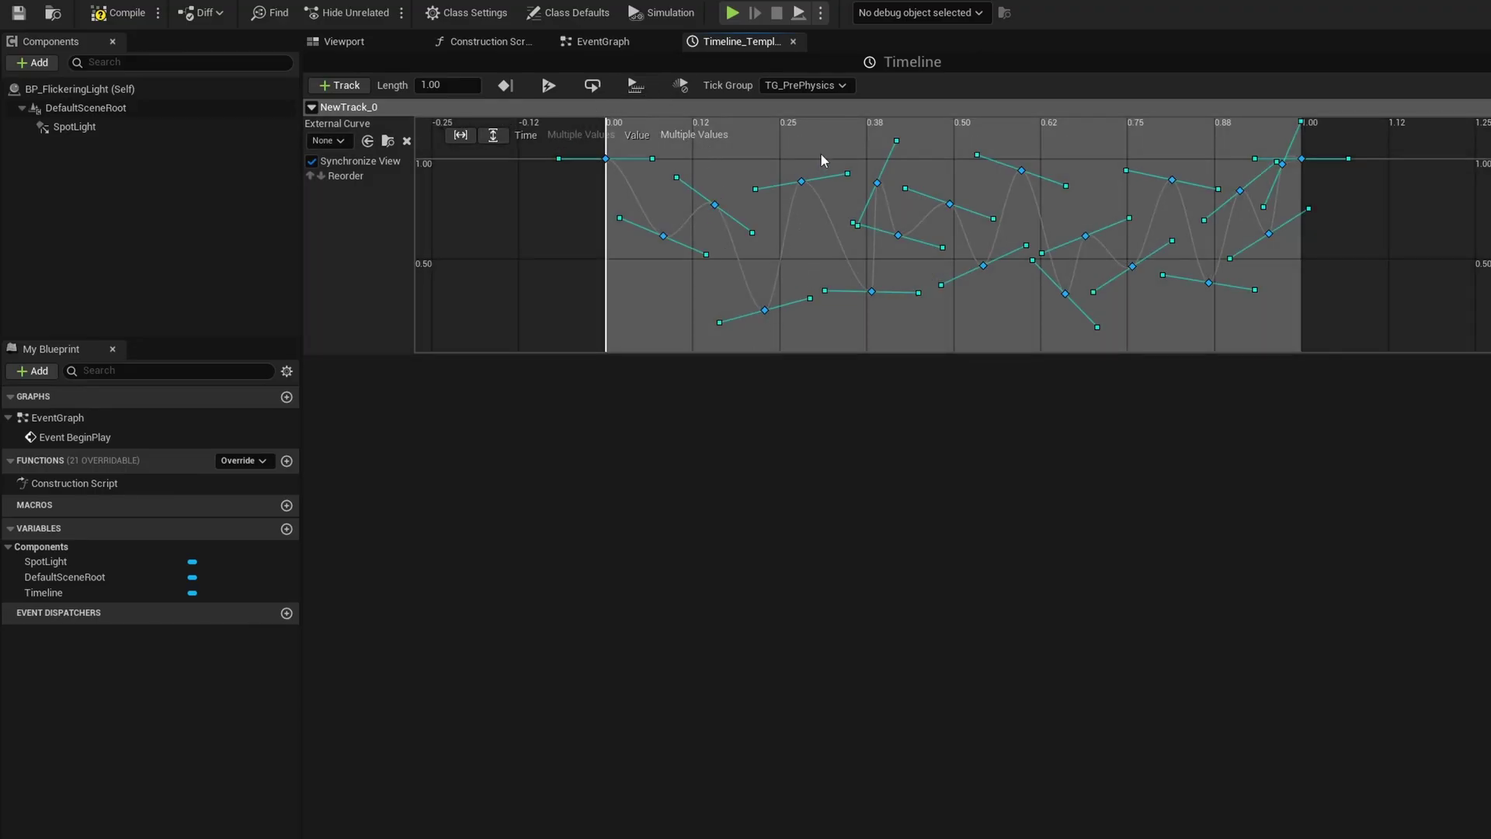
pyautogui.click(834, 276)
pyautogui.click(802, 181)
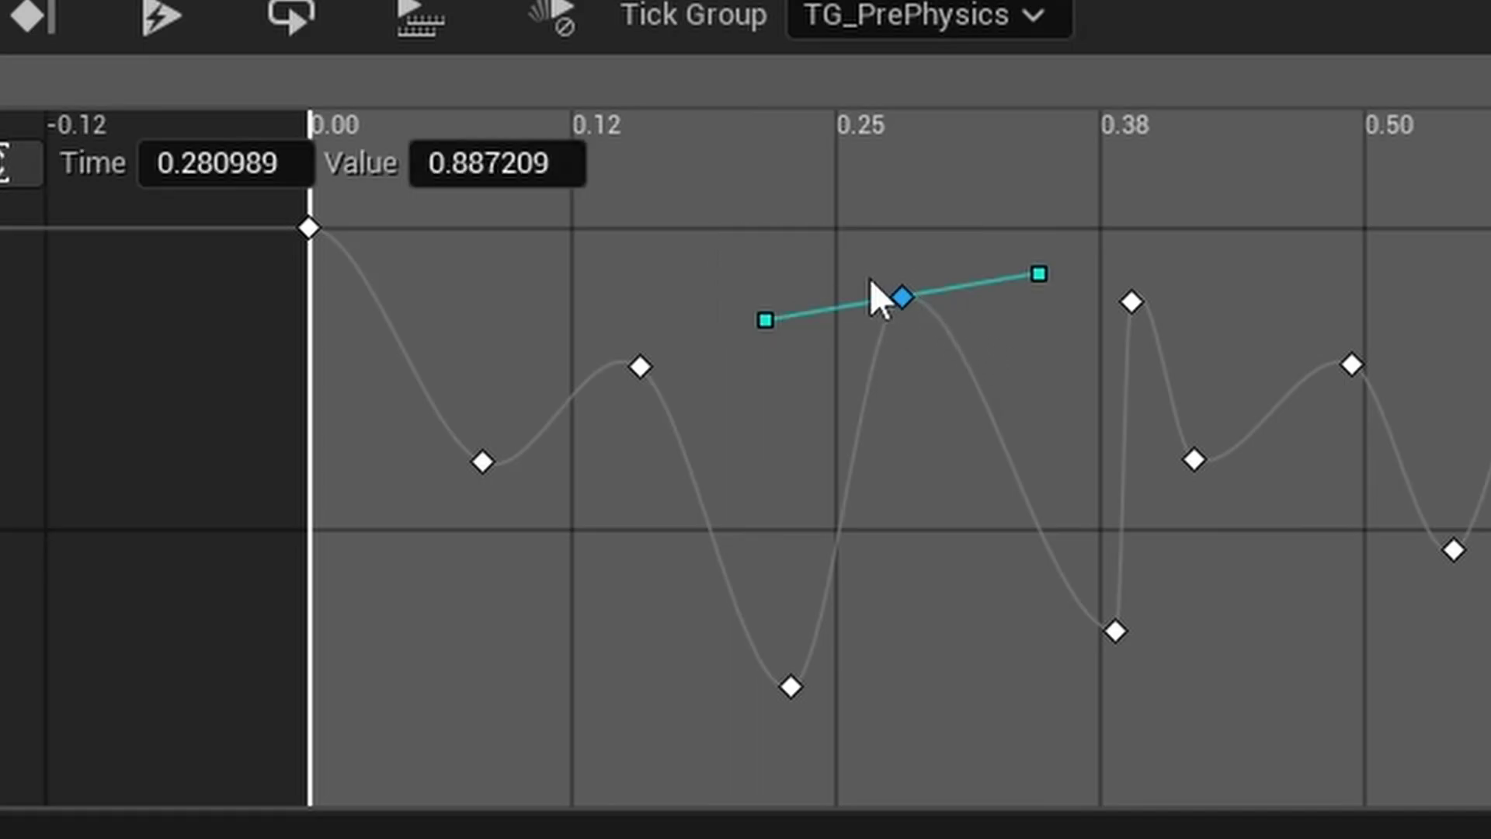
pyautogui.rightClick(899, 294)
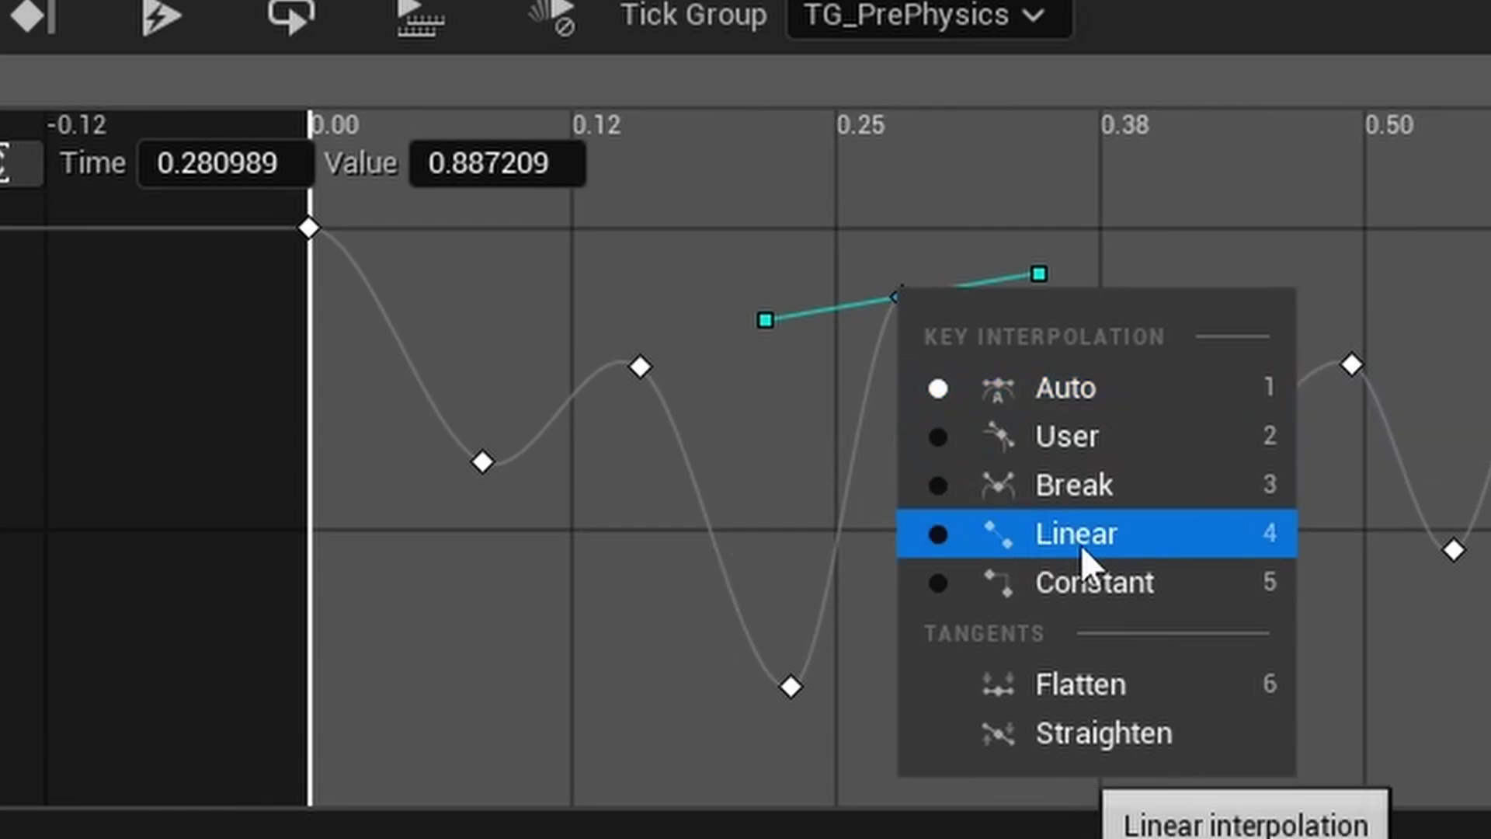
pyautogui.click(564, 491)
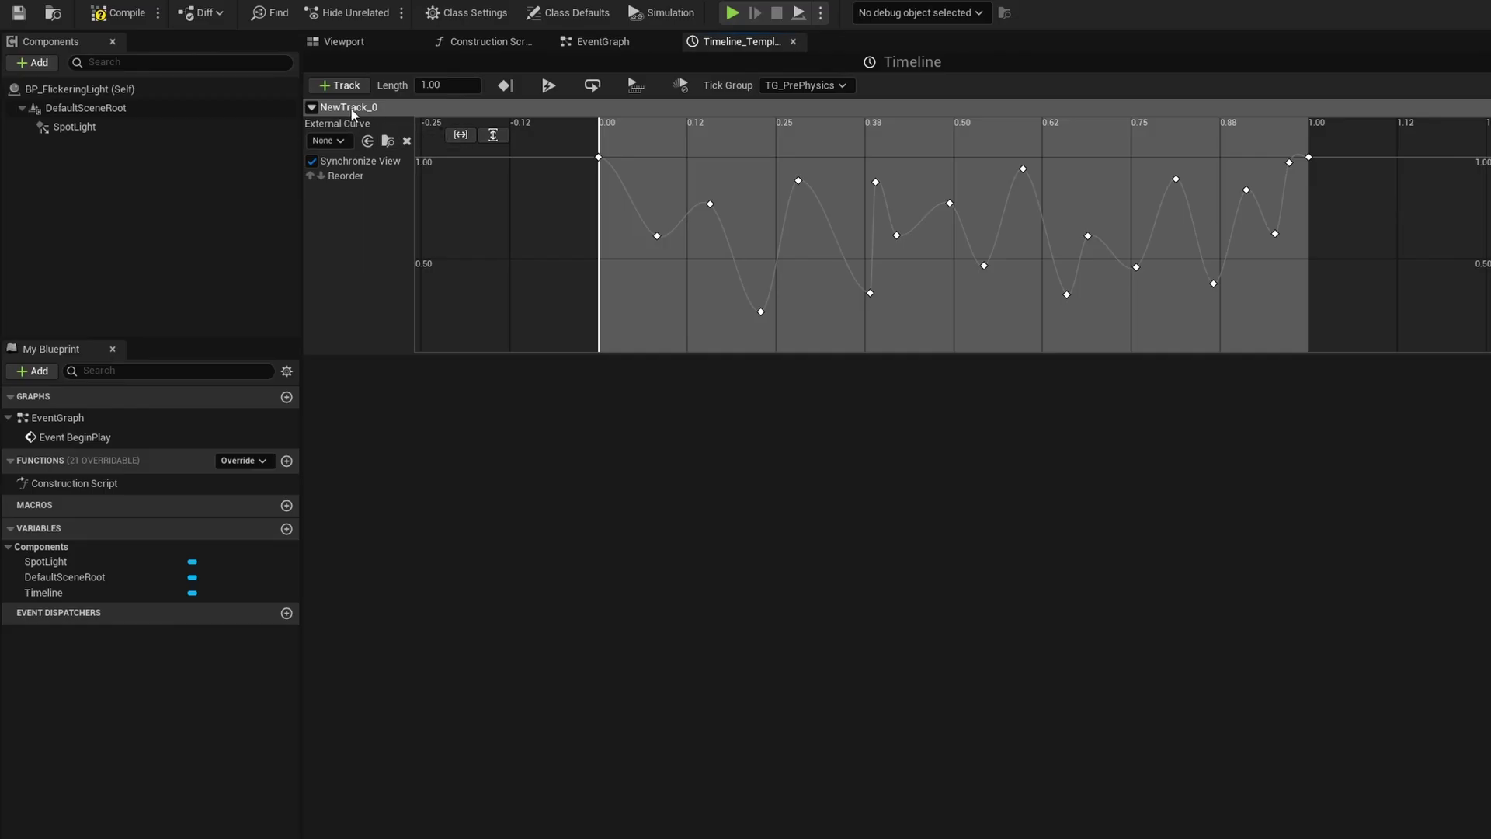
# Step: Rename the float track as LightIntensity
pyautogui.rightClick(353, 109)
pyautogui.click(427, 123)
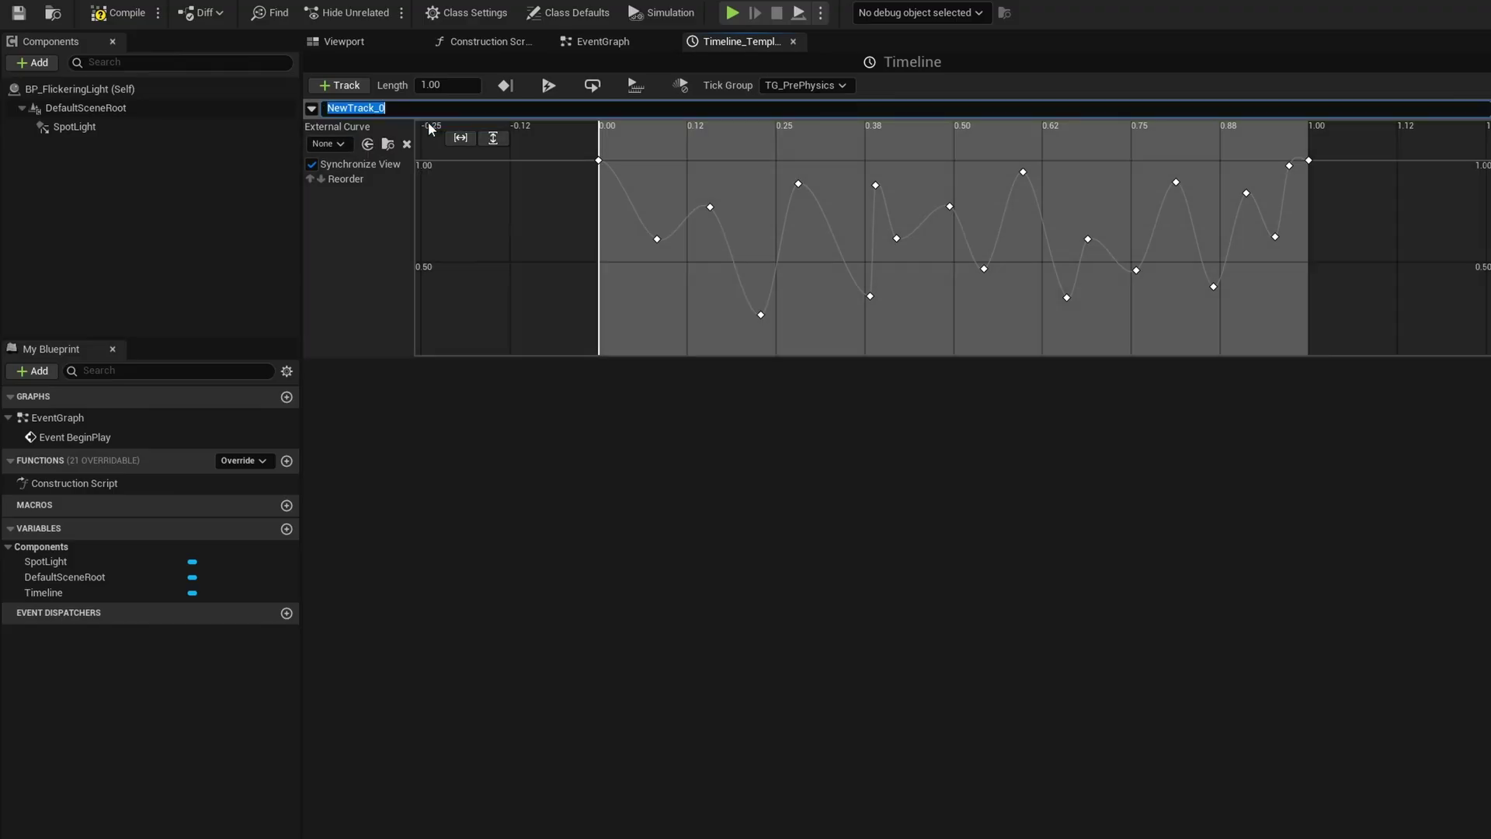
pyautogui.write('LightIntensity')
pyautogui.press('Return')
# Step: In the EventGraph, add a Set IES Intensity Scale node targeting the SpotLight, run by the Timeline's Update and fed Light Intensity as New Value
pyautogui.click(599, 43)
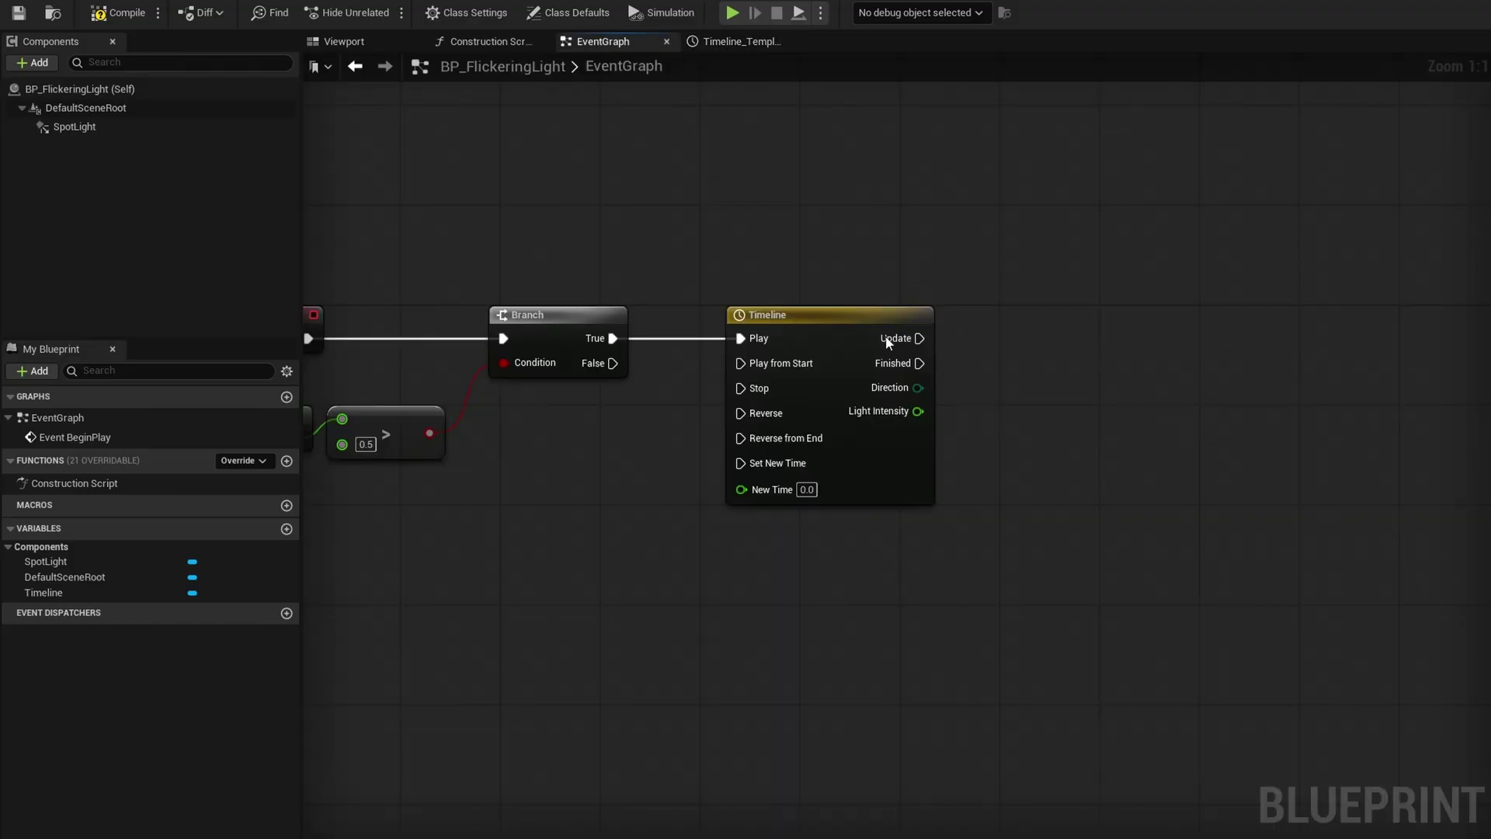
pyautogui.moveTo(830, 336); pyautogui.dragTo(807, 334)
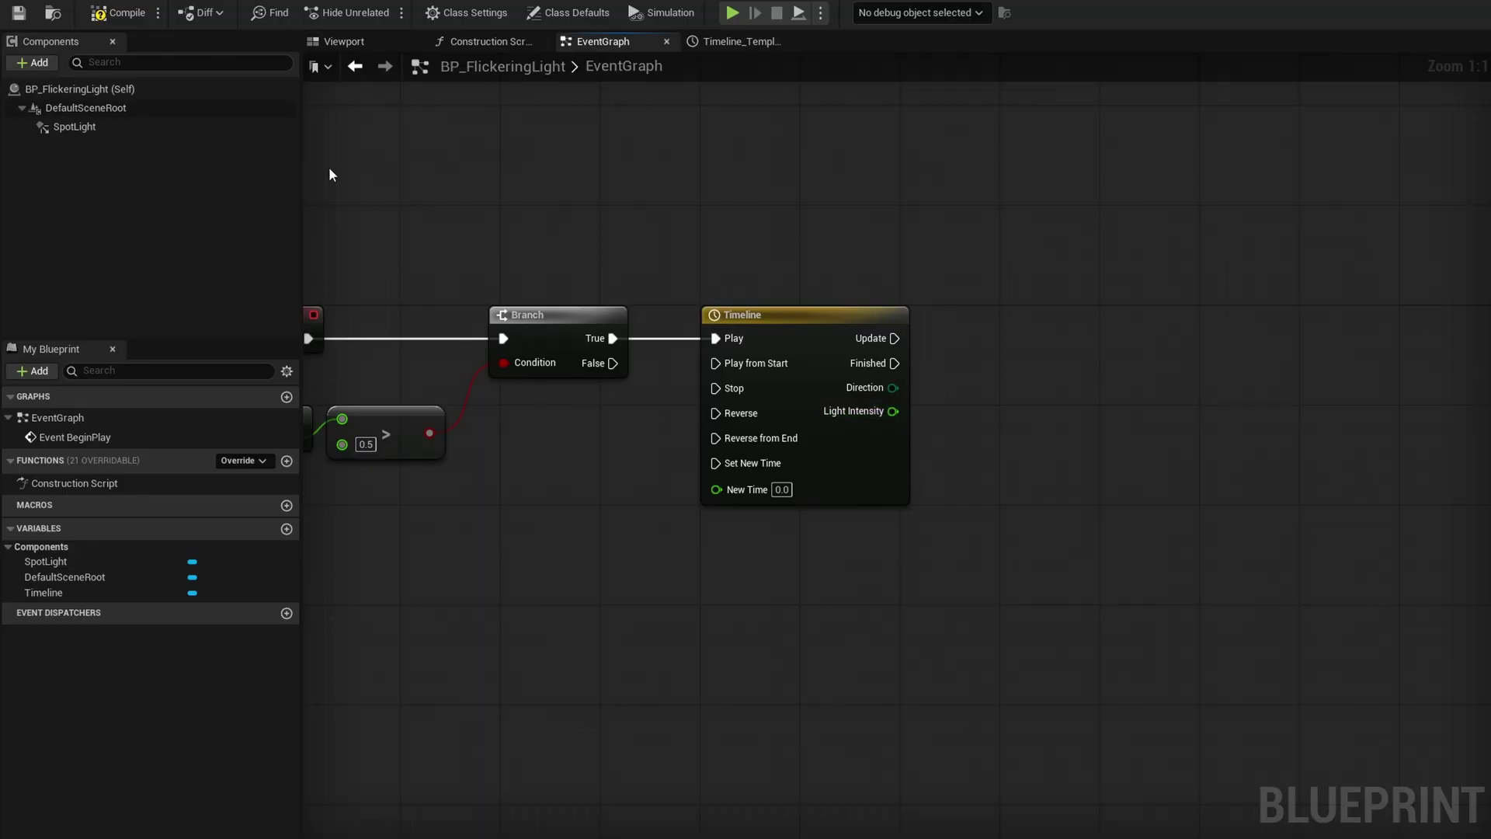
pyautogui.moveTo(69, 126); pyautogui.dragTo(1004, 331)
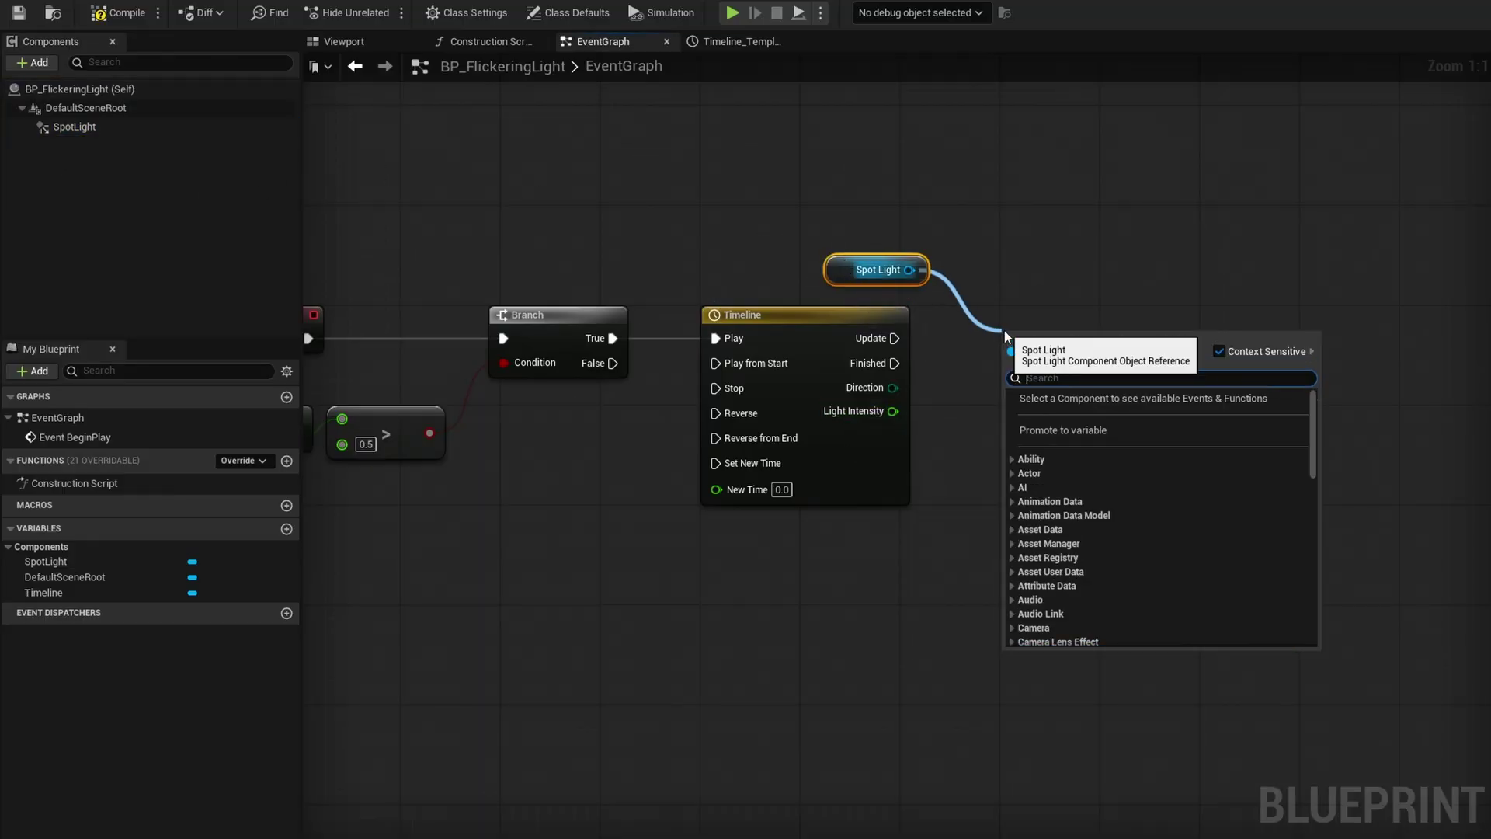
pyautogui.write('set ies')
pyautogui.press('Up')
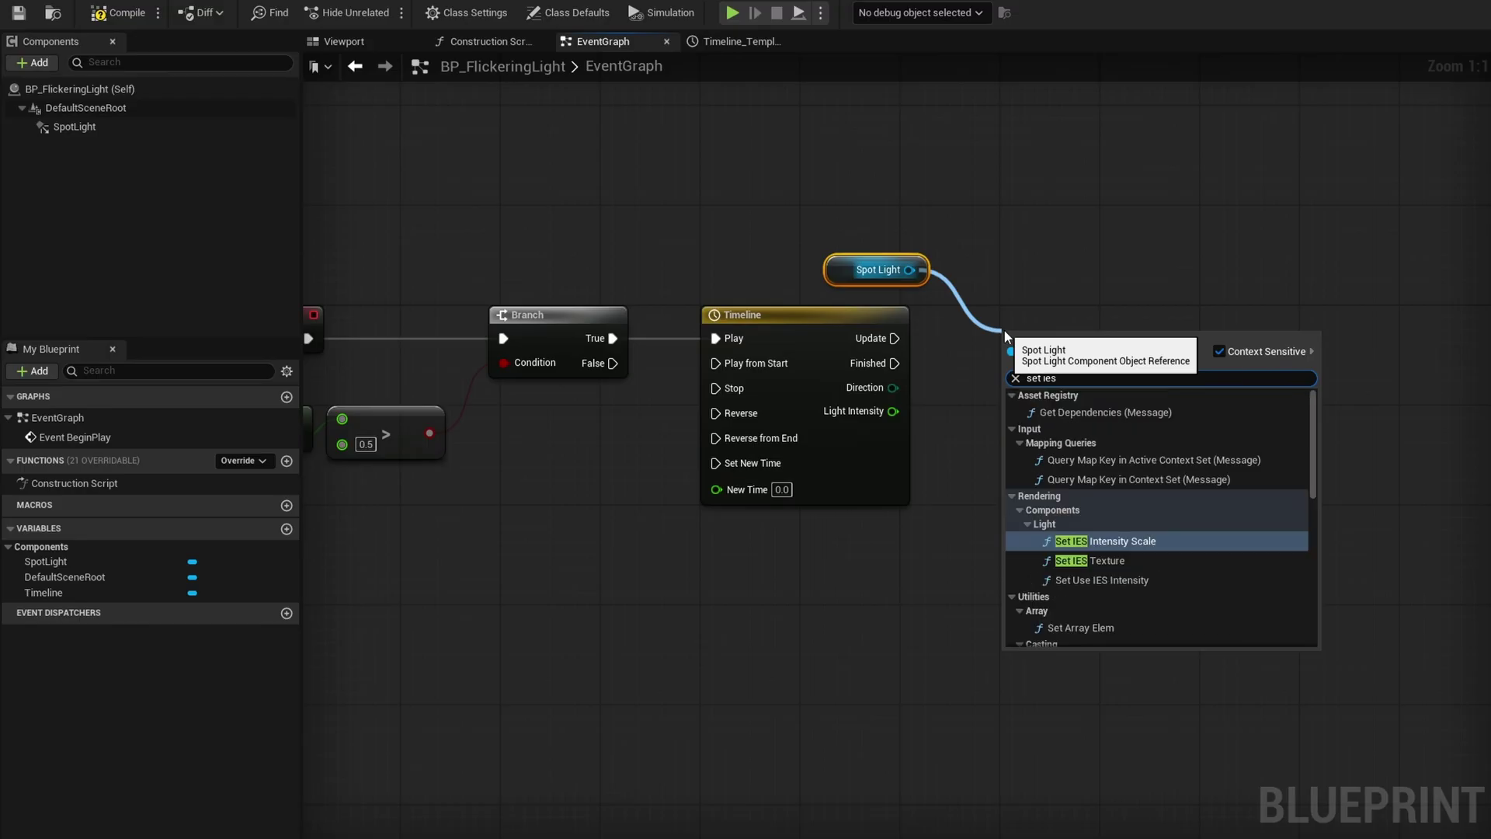
pyautogui.press('Return')
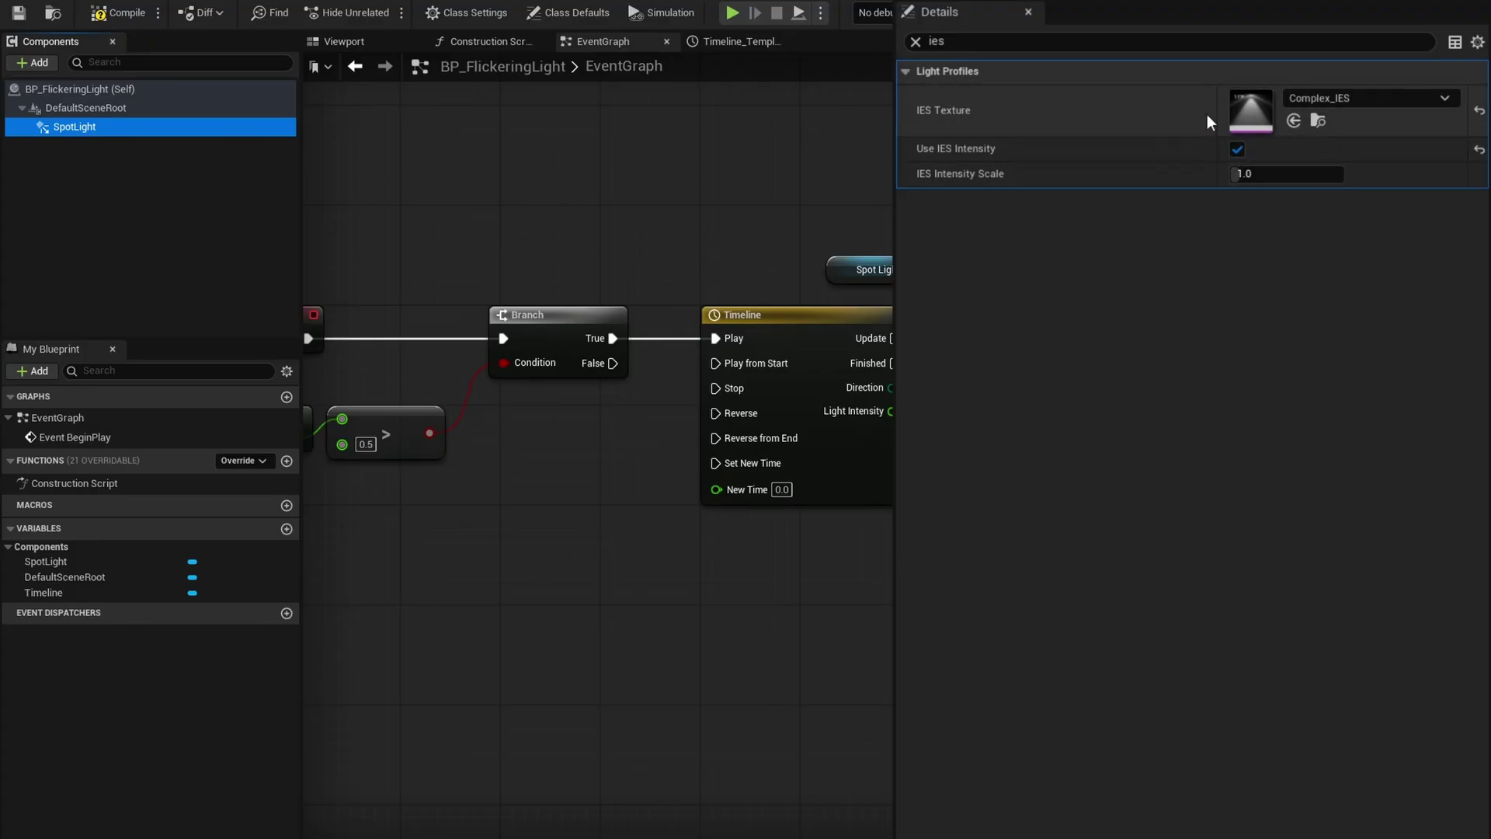
pyautogui.click(915, 41)
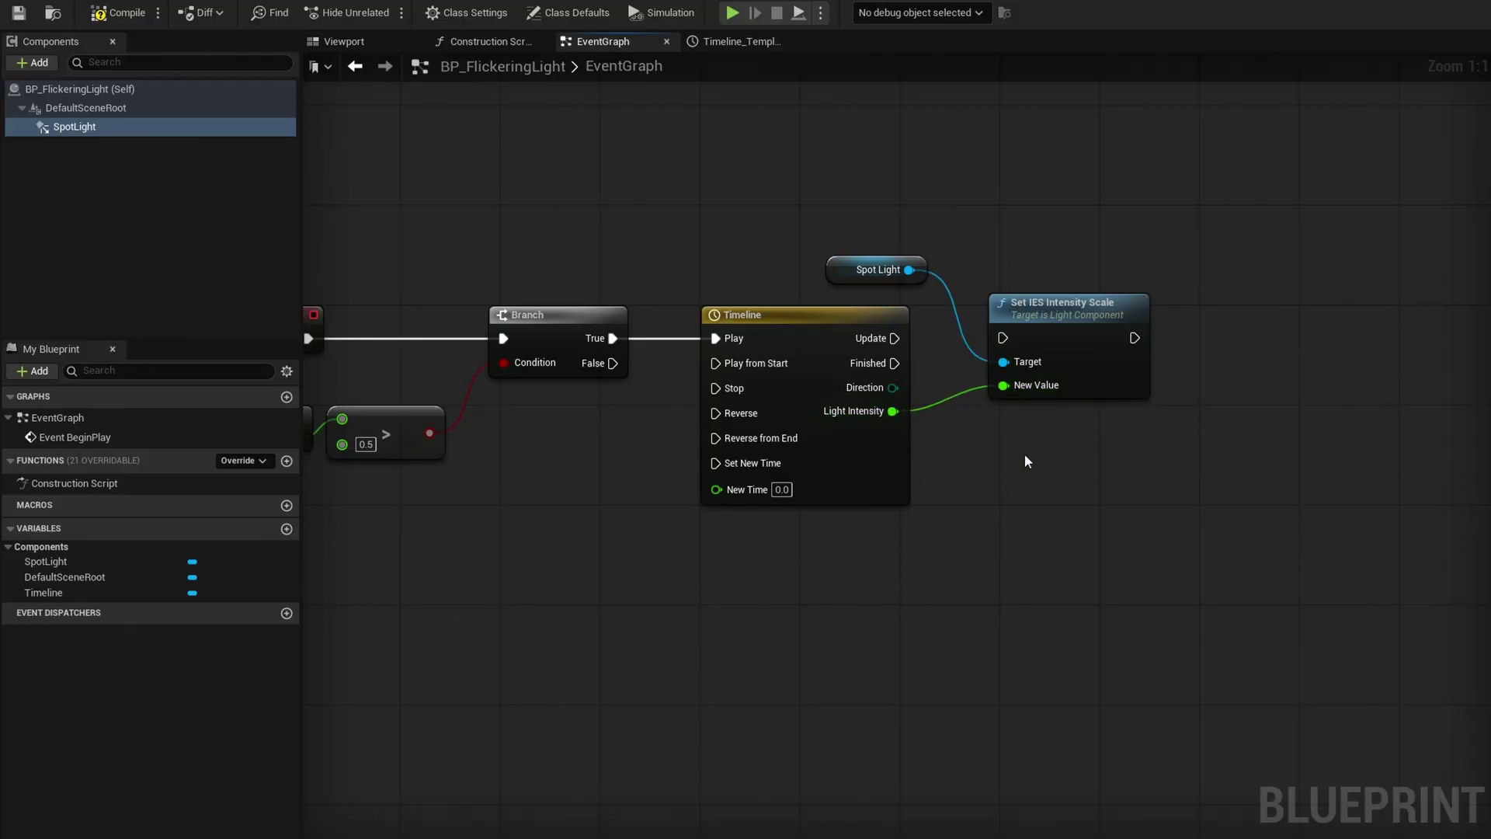
pyautogui.moveTo(903, 342); pyautogui.dragTo(1026, 343)
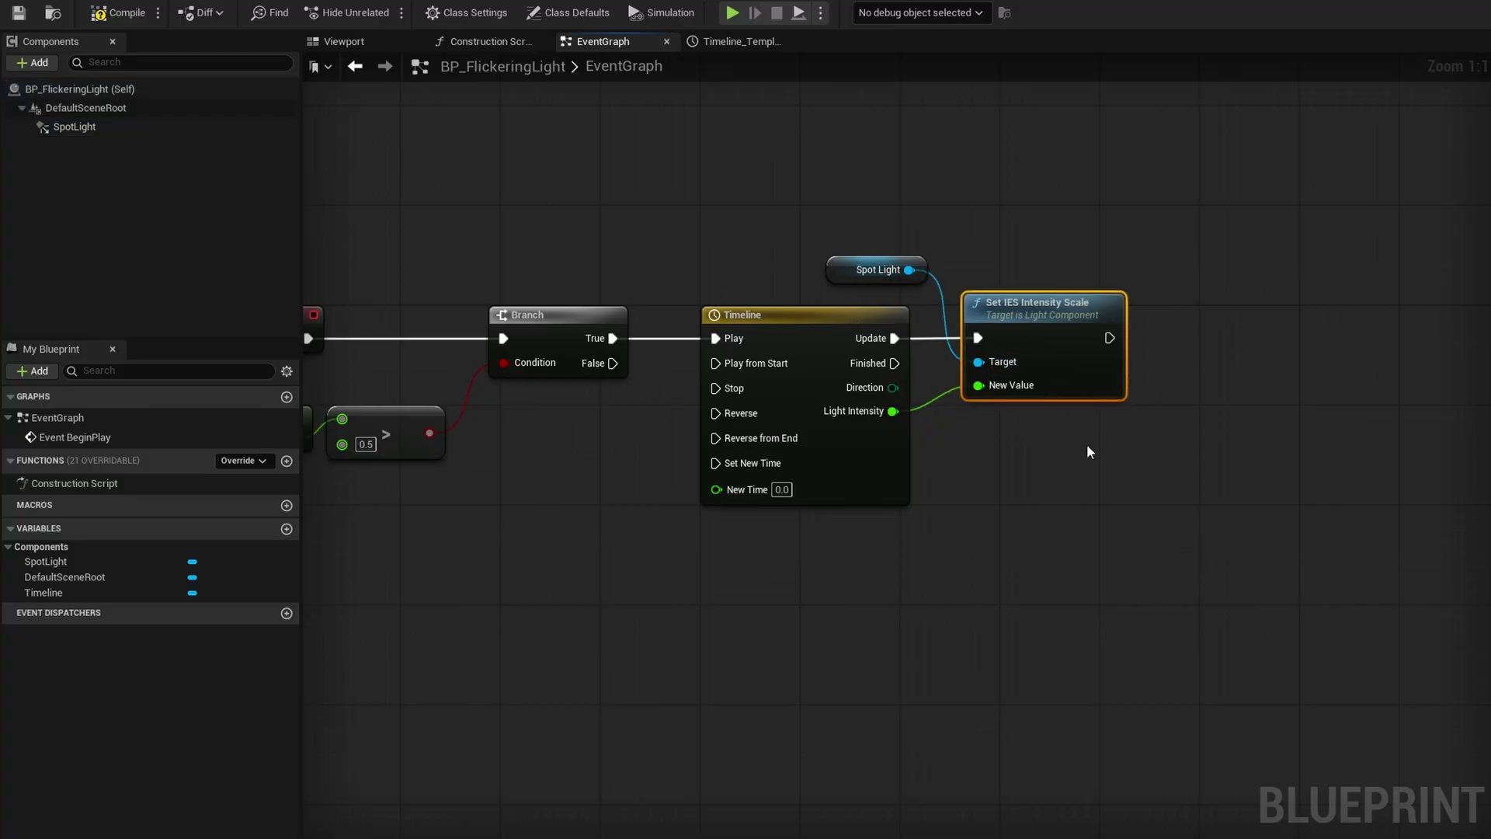
# Step: Add a Delay node run by the Timeline's Finished output, placed below the Set IES Intensity Scale node
pyautogui.moveTo(1087, 453); pyautogui.dragTo(1076, 337, button='right')
pyautogui.moveTo(883, 248); pyautogui.dragTo(987, 506)
pyautogui.write('delay')
pyautogui.press('Return')
# Step: Add a Random Float in Range node near the Delay and set its Max to 5.0
pyautogui.moveTo(749, 604); pyautogui.dragTo(784, 577, button='right')
pyautogui.rightClick(725, 577)
pyautogui.write('random float inr')
pyautogui.press('Return')
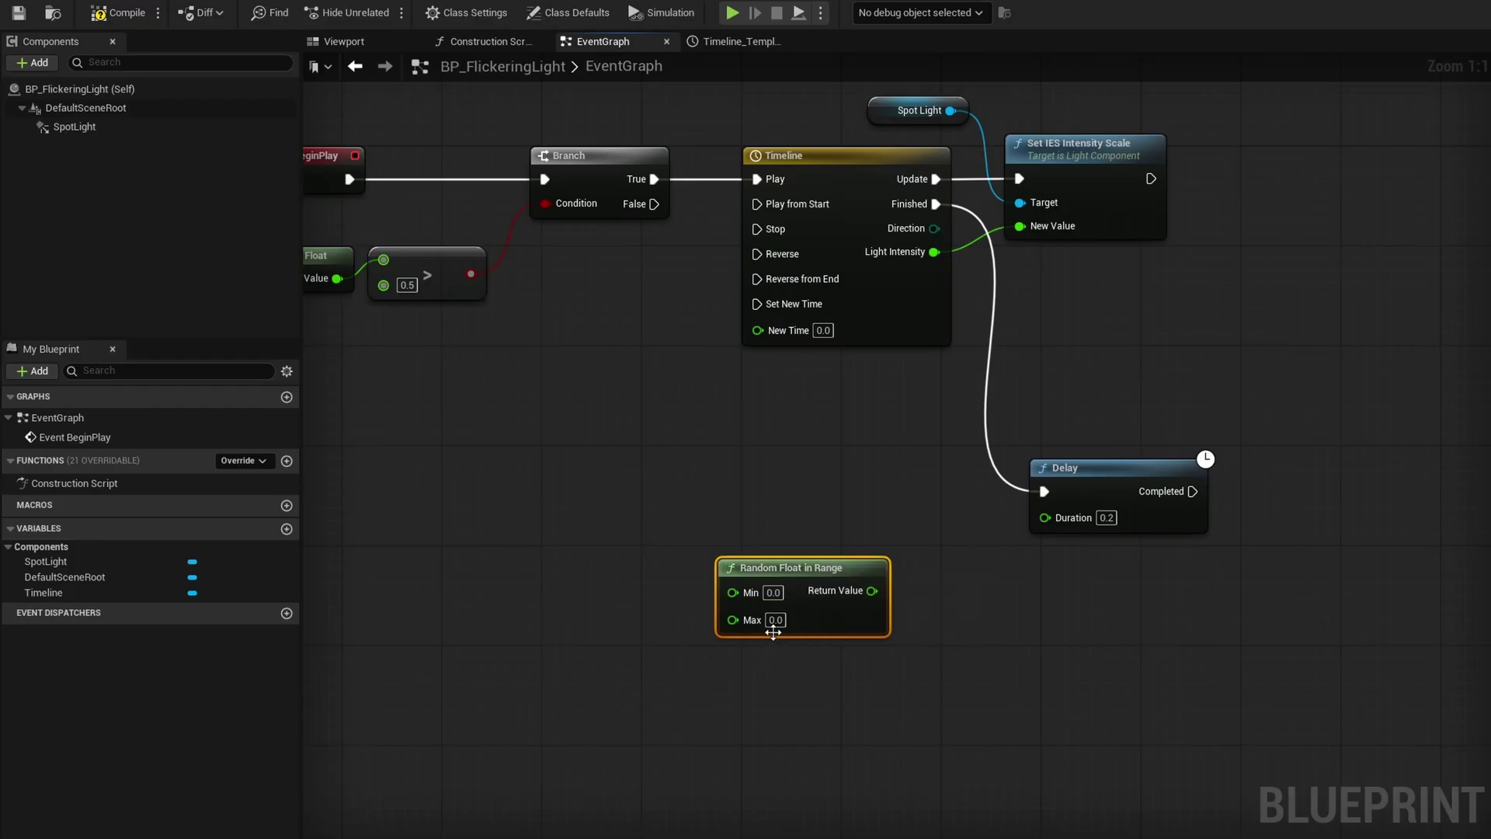
pyautogui.click(775, 619)
pyautogui.write('5')
pyautogui.press('Return')
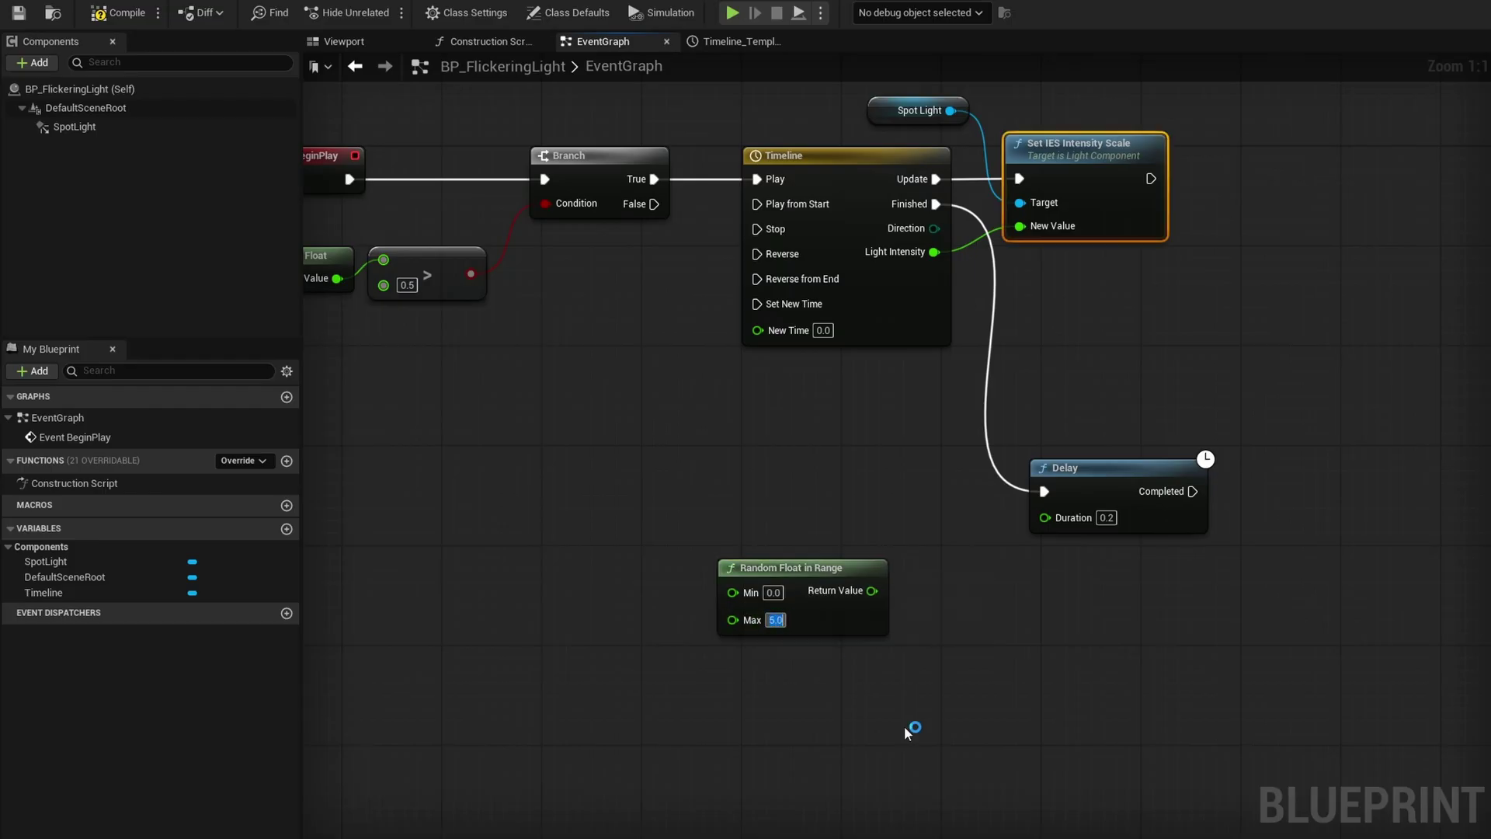
# Step: Connect the Random Float in Range's Return Value to the Delay's Duration and place the node beside the Delay
pyautogui.moveTo(817, 570); pyautogui.dragTo(880, 557)
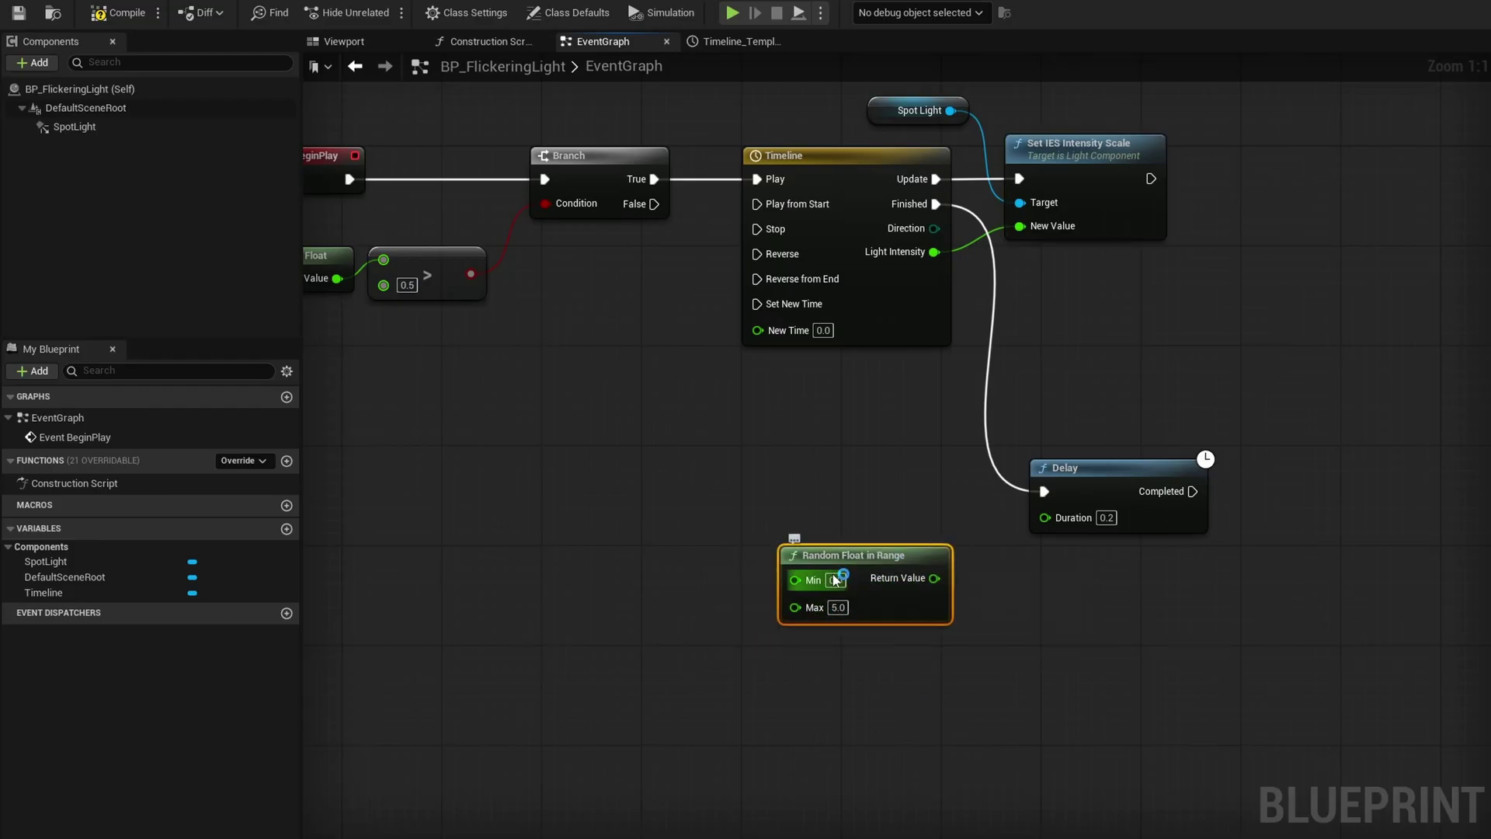
pyautogui.moveTo(853, 559); pyautogui.dragTo(929, 582, button='right')
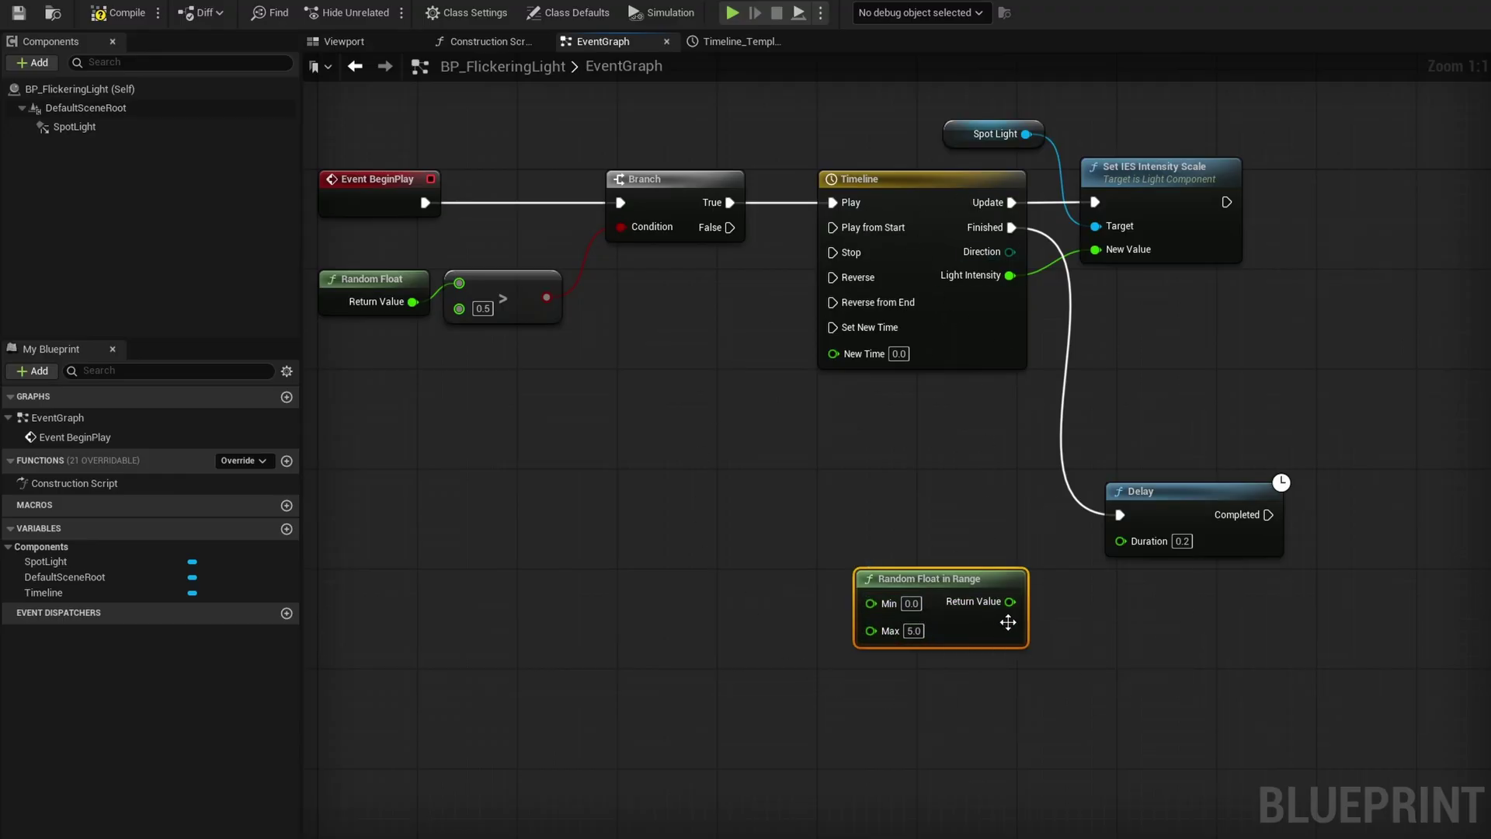
pyautogui.moveTo(1009, 601); pyautogui.dragTo(1121, 541)
pyautogui.moveTo(933, 588); pyautogui.dragTo(995, 576)
# Step: Loop the Delay's Completed output back to the Branch through two reroute points above the nodes, and move the random comparison nodes up closer
pyautogui.scroll(-1, 995, 576)
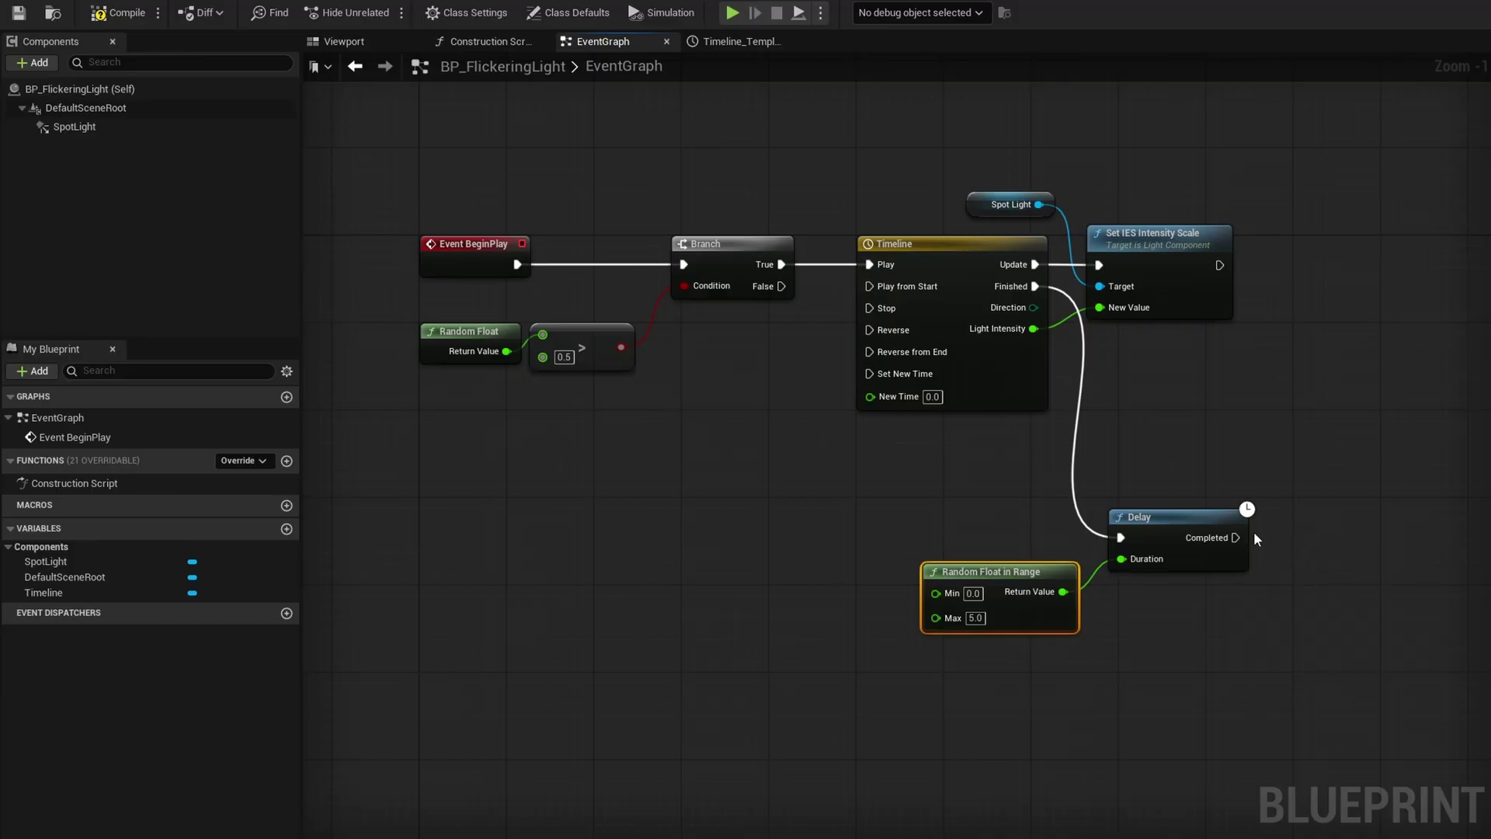
pyautogui.moveTo(1235, 538); pyautogui.dragTo(685, 314)
pyautogui.doubleClick(793, 390)
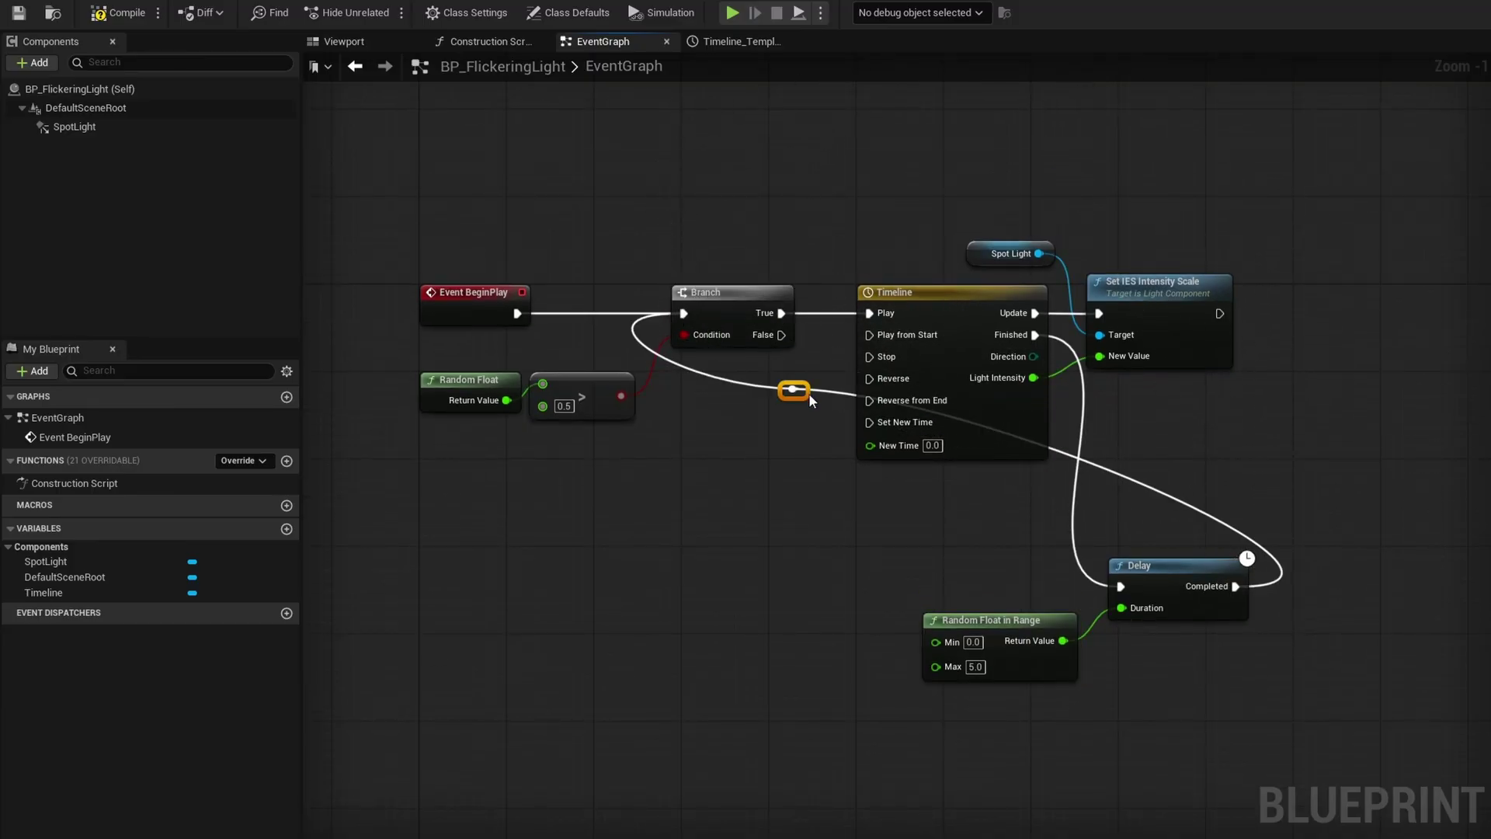
pyautogui.moveTo(808, 393); pyautogui.dragTo(1271, 136)
pyautogui.moveTo(459, 464); pyautogui.dragTo(598, 369)
pyautogui.click(786, 526)
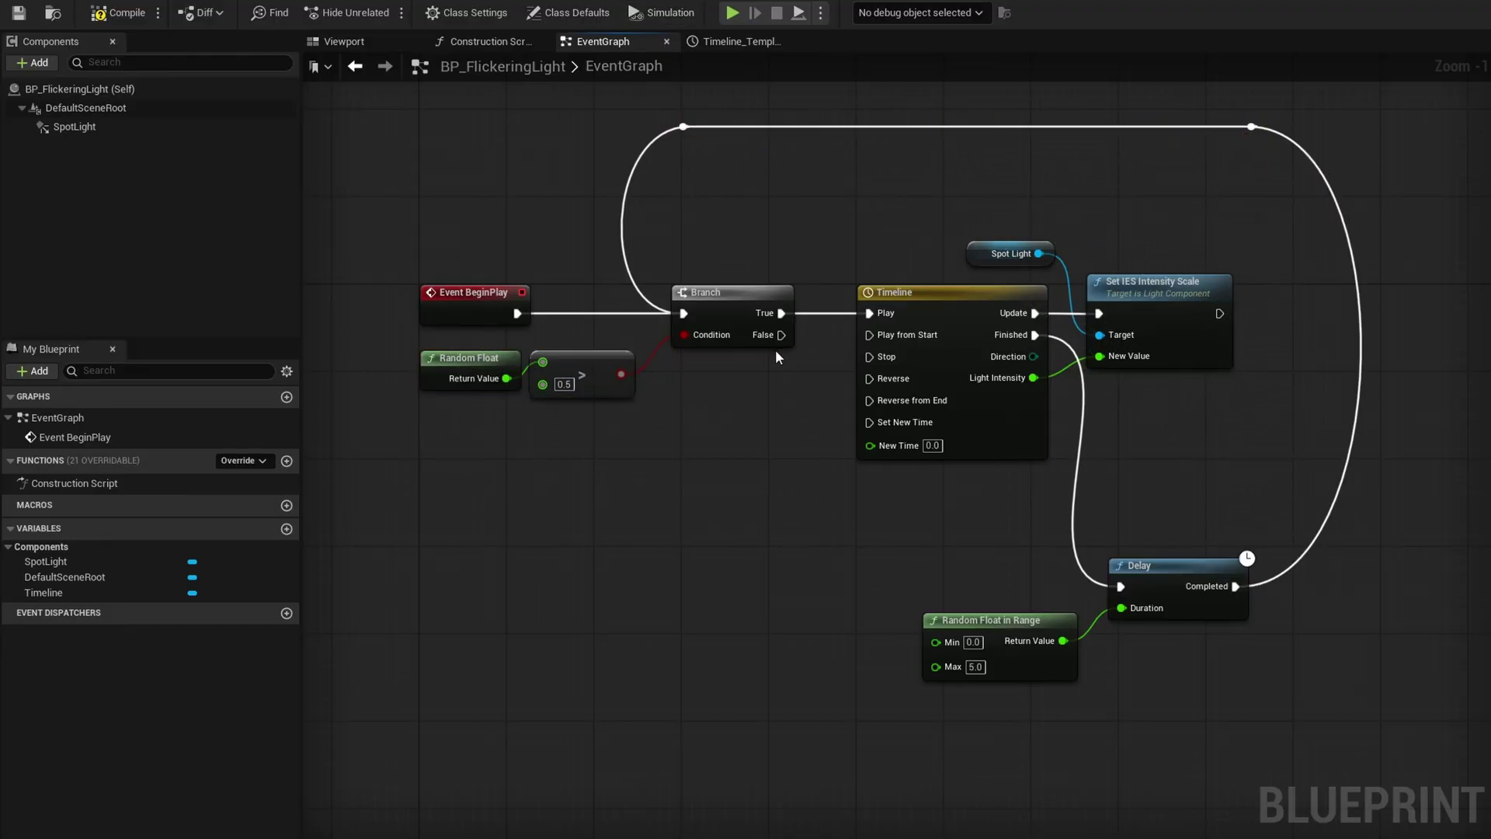
# Step: Connect the Branch's False output to the Delay's input, routing the wire through a reroute point beneath the Timeline
pyautogui.moveTo(554, 297); pyautogui.dragTo(585, 279, button='right')
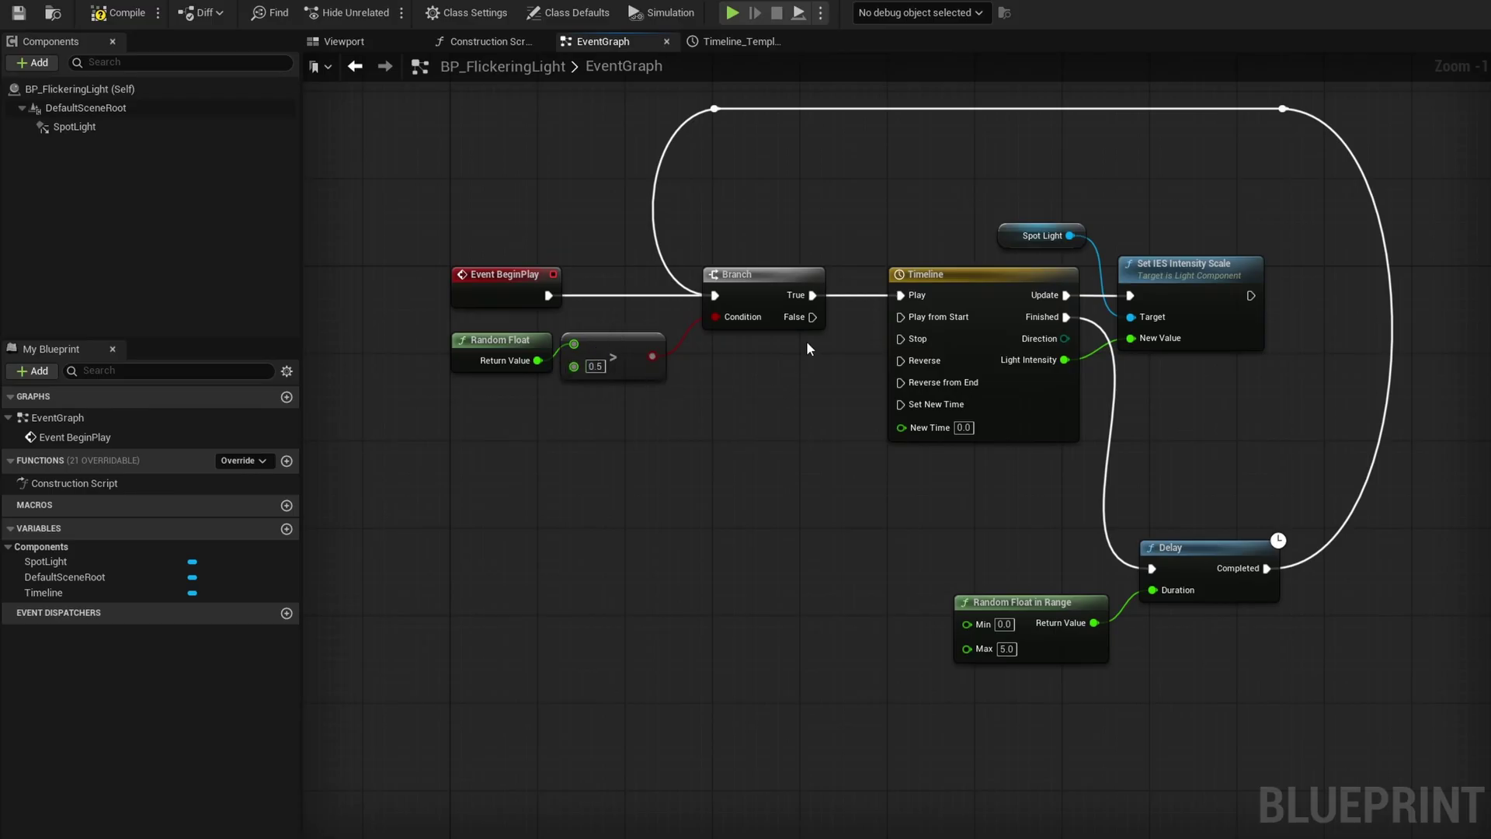
pyautogui.moveTo(812, 317); pyautogui.dragTo(1152, 568)
pyautogui.doubleClick(1033, 526)
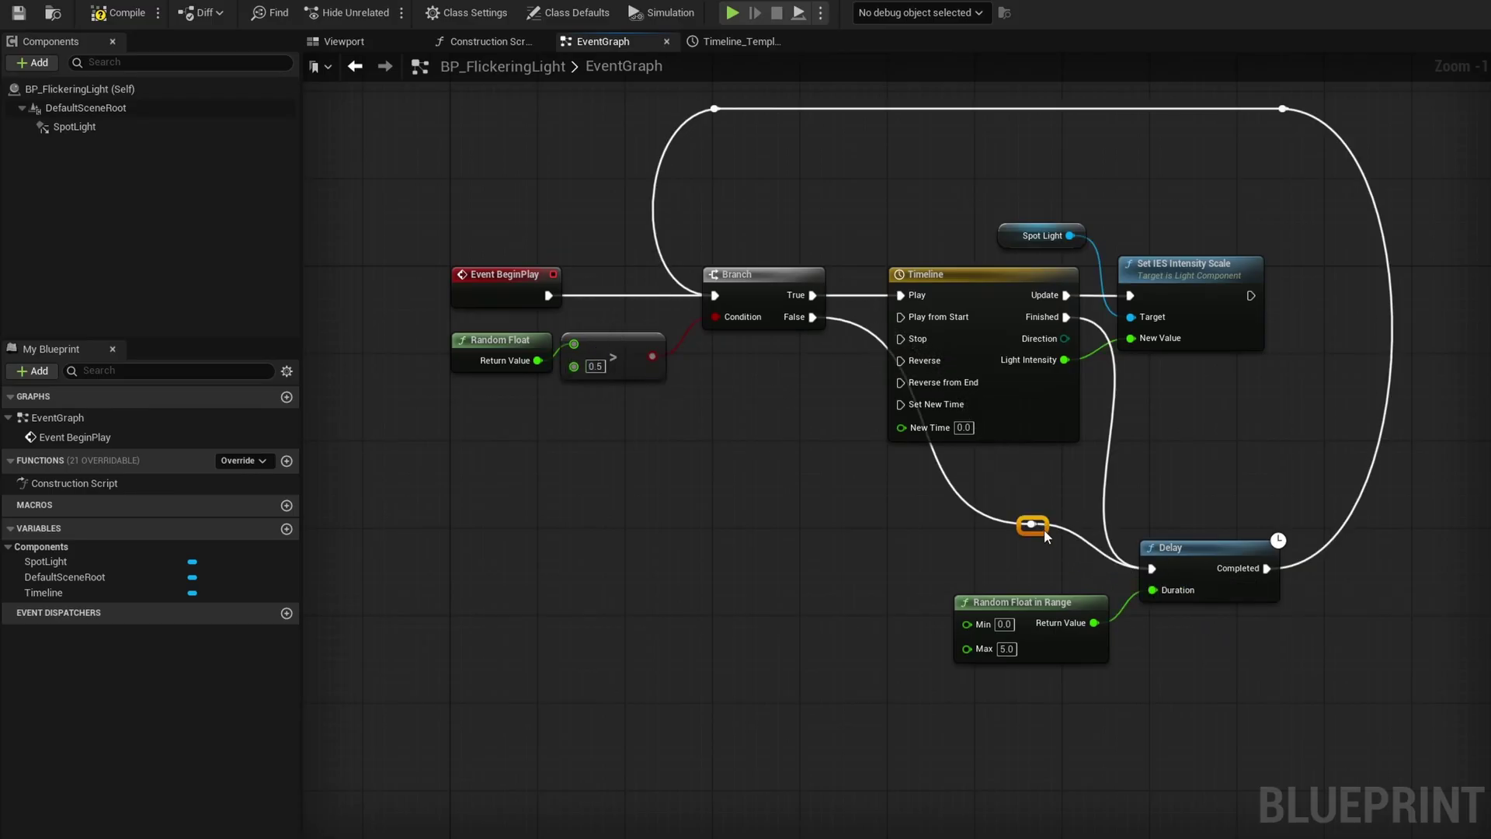
pyautogui.moveTo(1041, 535); pyautogui.dragTo(868, 576)
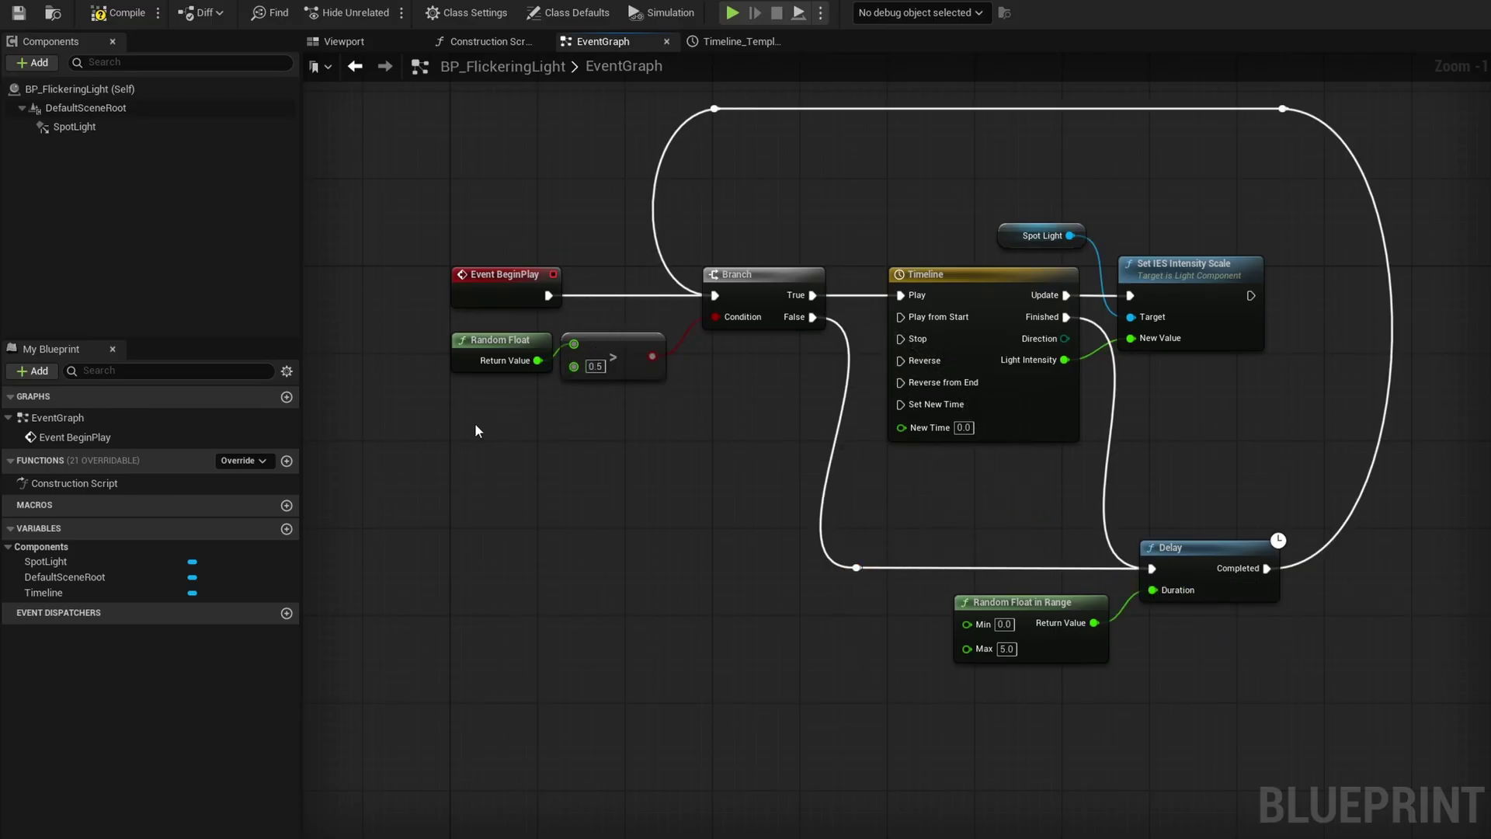
# Step: Move the Branch's True connection to the Timeline's Play from Start input and shift the Timeline and light nodes up slightly
pyautogui.moveTo(476, 424); pyautogui.dragTo(675, 329)
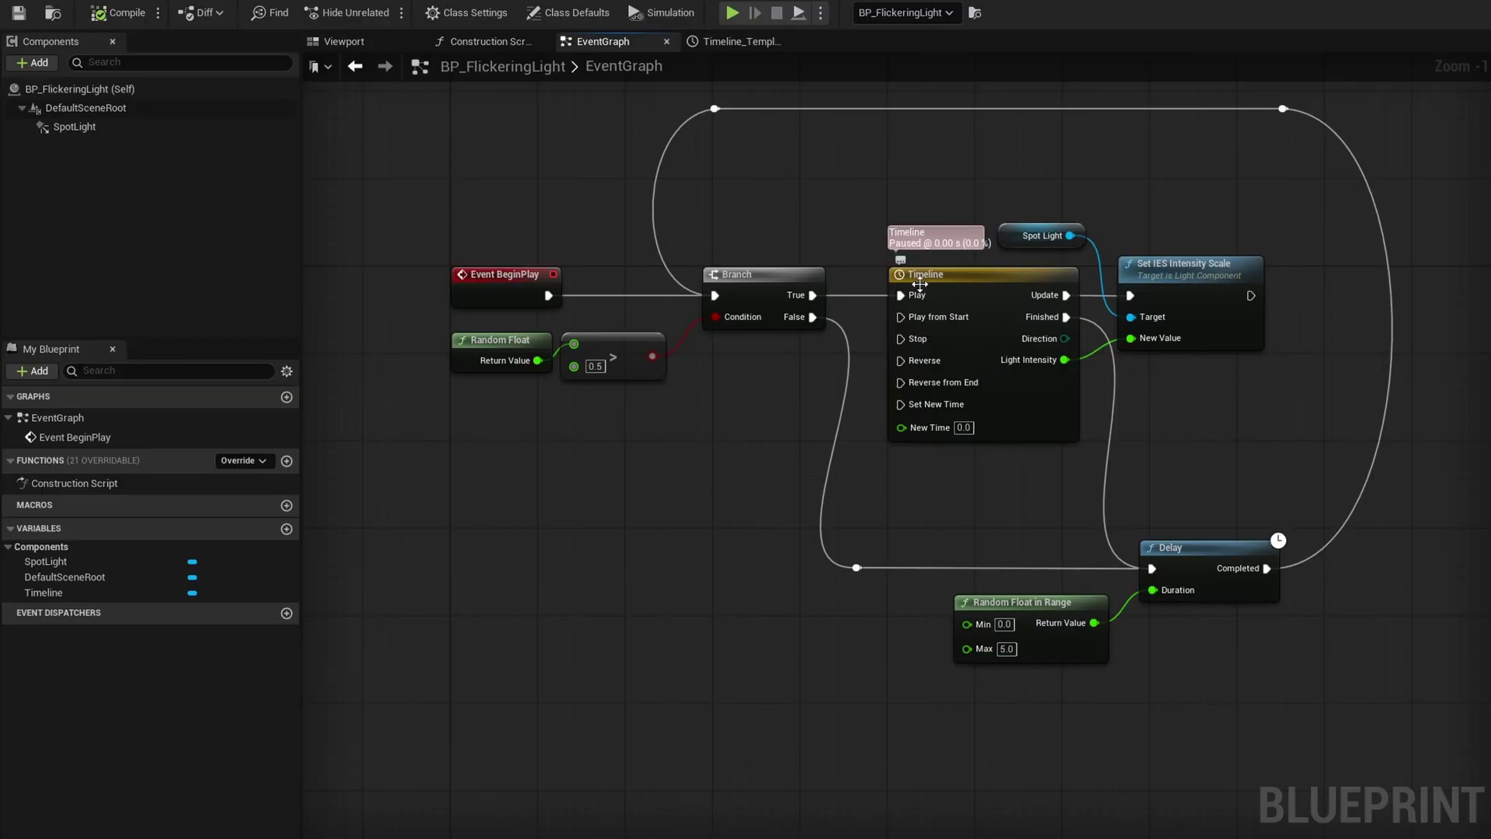
pyautogui.keyDown('ctrl'); pyautogui.moveTo(901, 295); pyautogui.dragTo(901, 317); pyautogui.keyUp('ctrl')
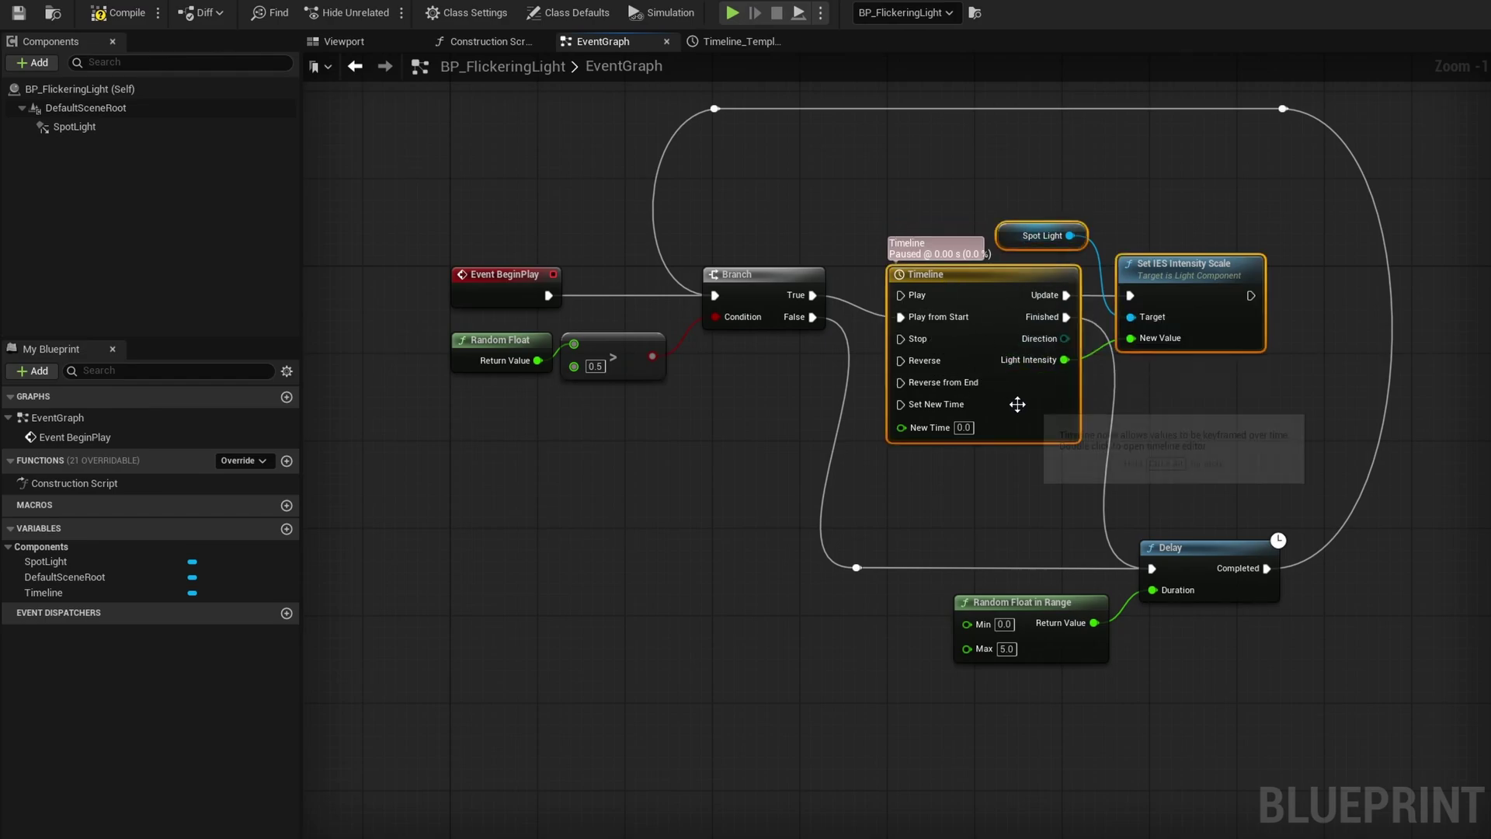
pyautogui.moveTo(1016, 403); pyautogui.dragTo(1017, 388)
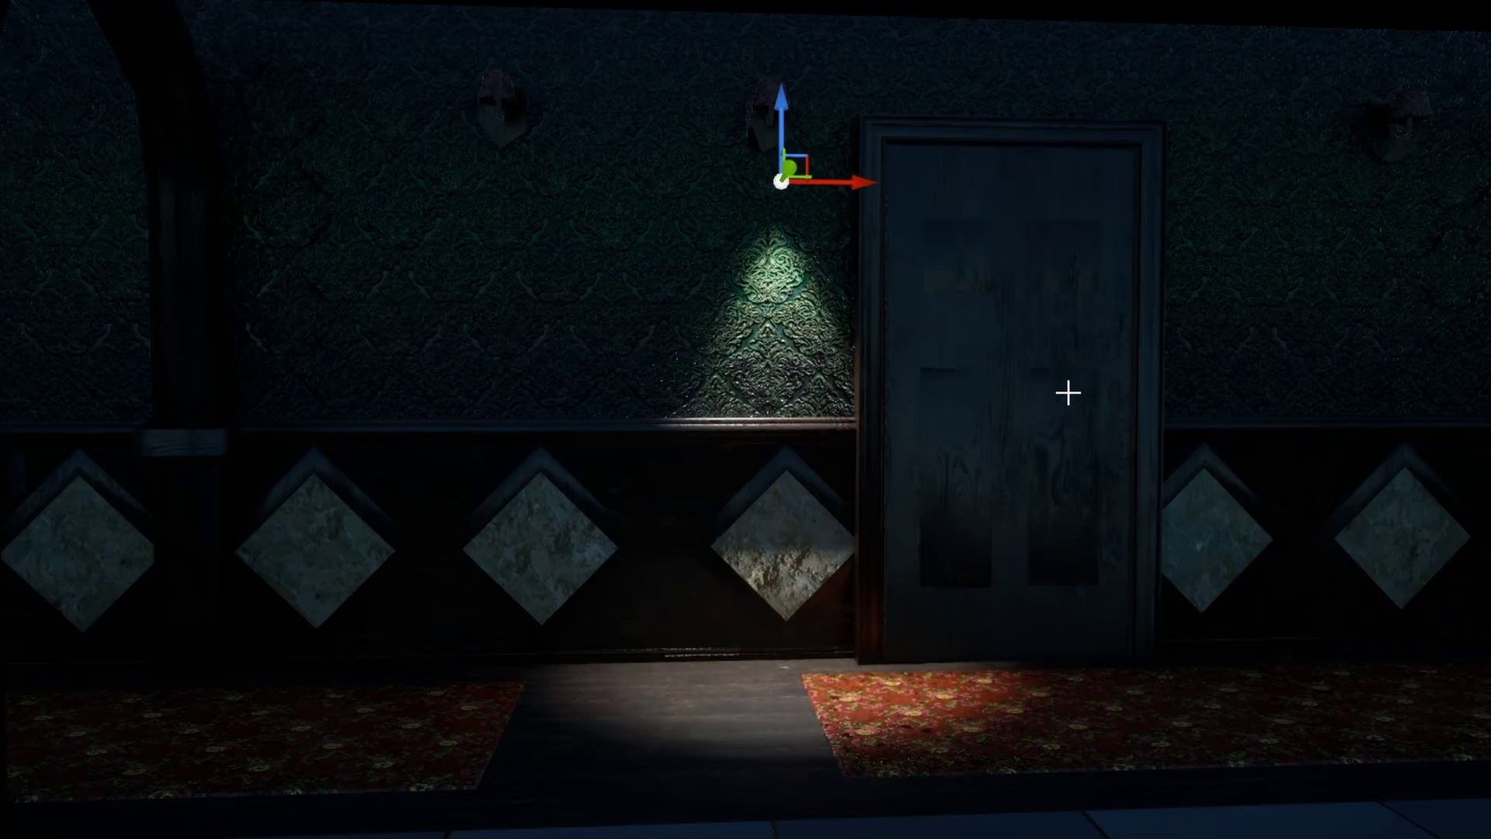
pyautogui.press('s')
pyautogui.moveTo(1097, 507); pyautogui.dragTo(1019, 492, button='right')
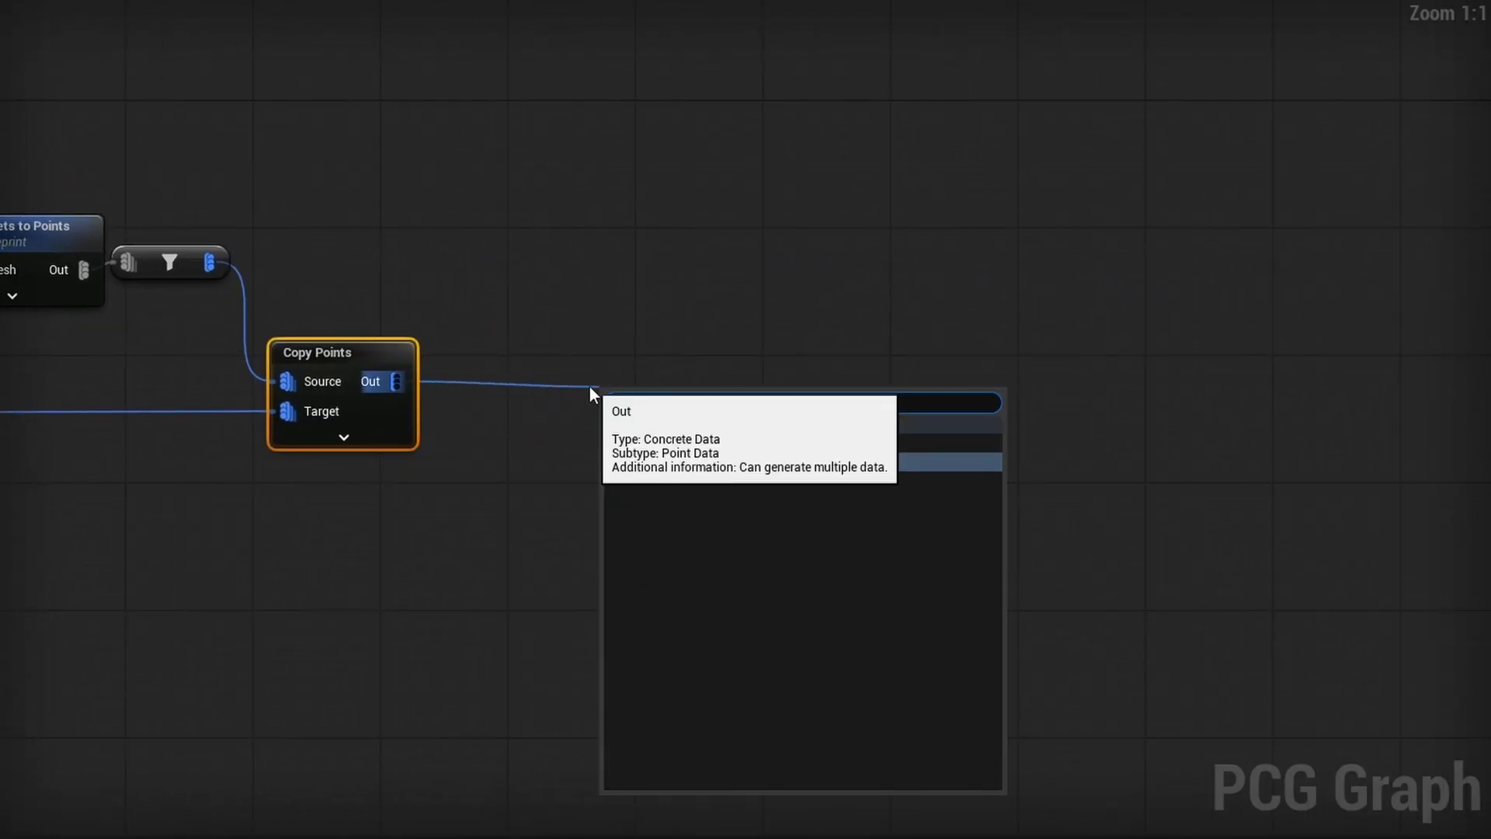
# Step: In the PCG graph, add a Spawn Instanced Actors node fed by Copy Points and set its Actor Class to BP_FlickeringLight
pyautogui.press('Return')
pyautogui.moveTo(727, 424); pyautogui.dragTo(590, 366)
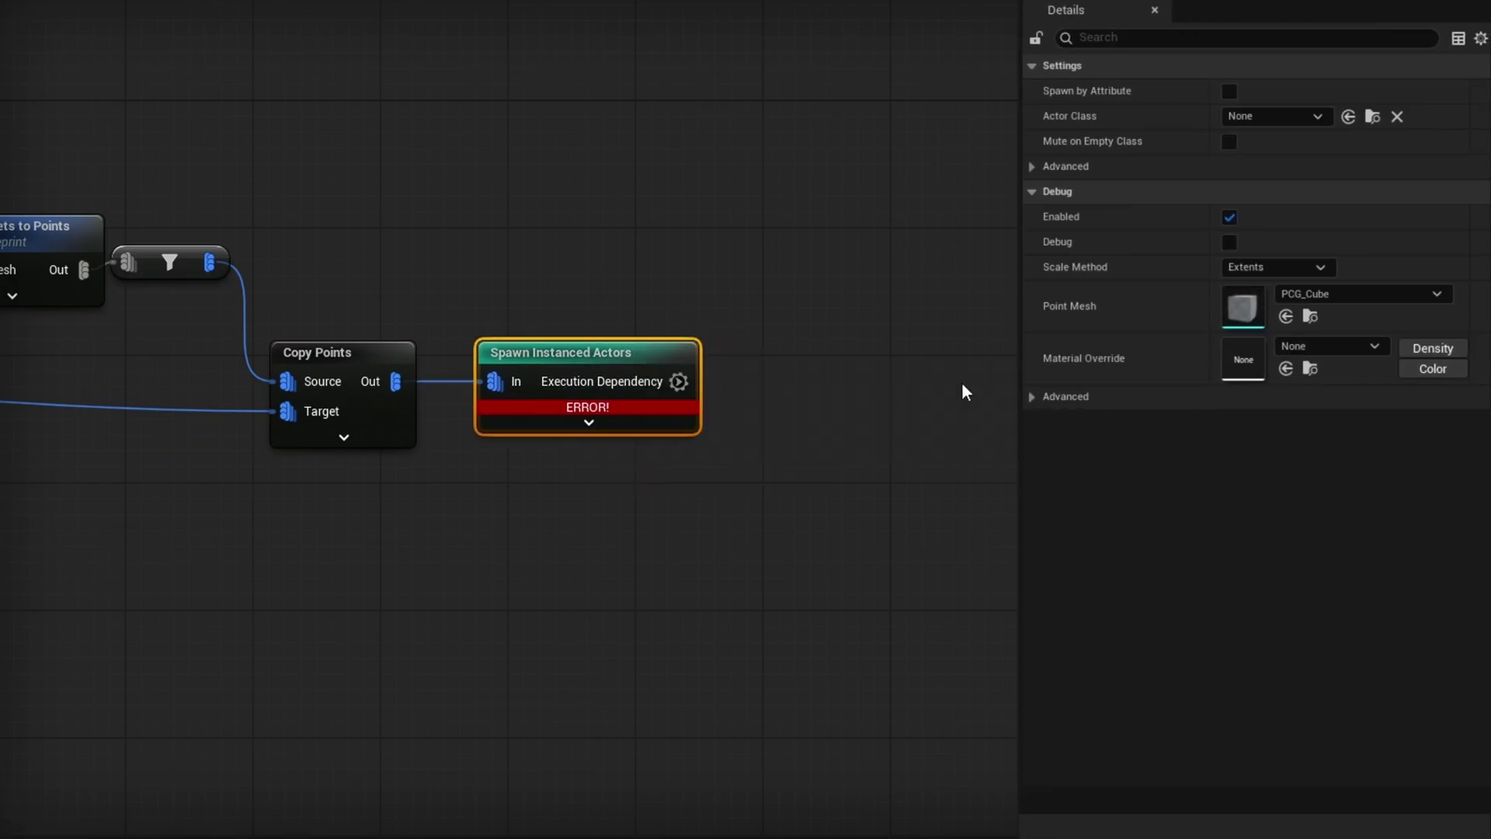
pyautogui.click(1348, 117)
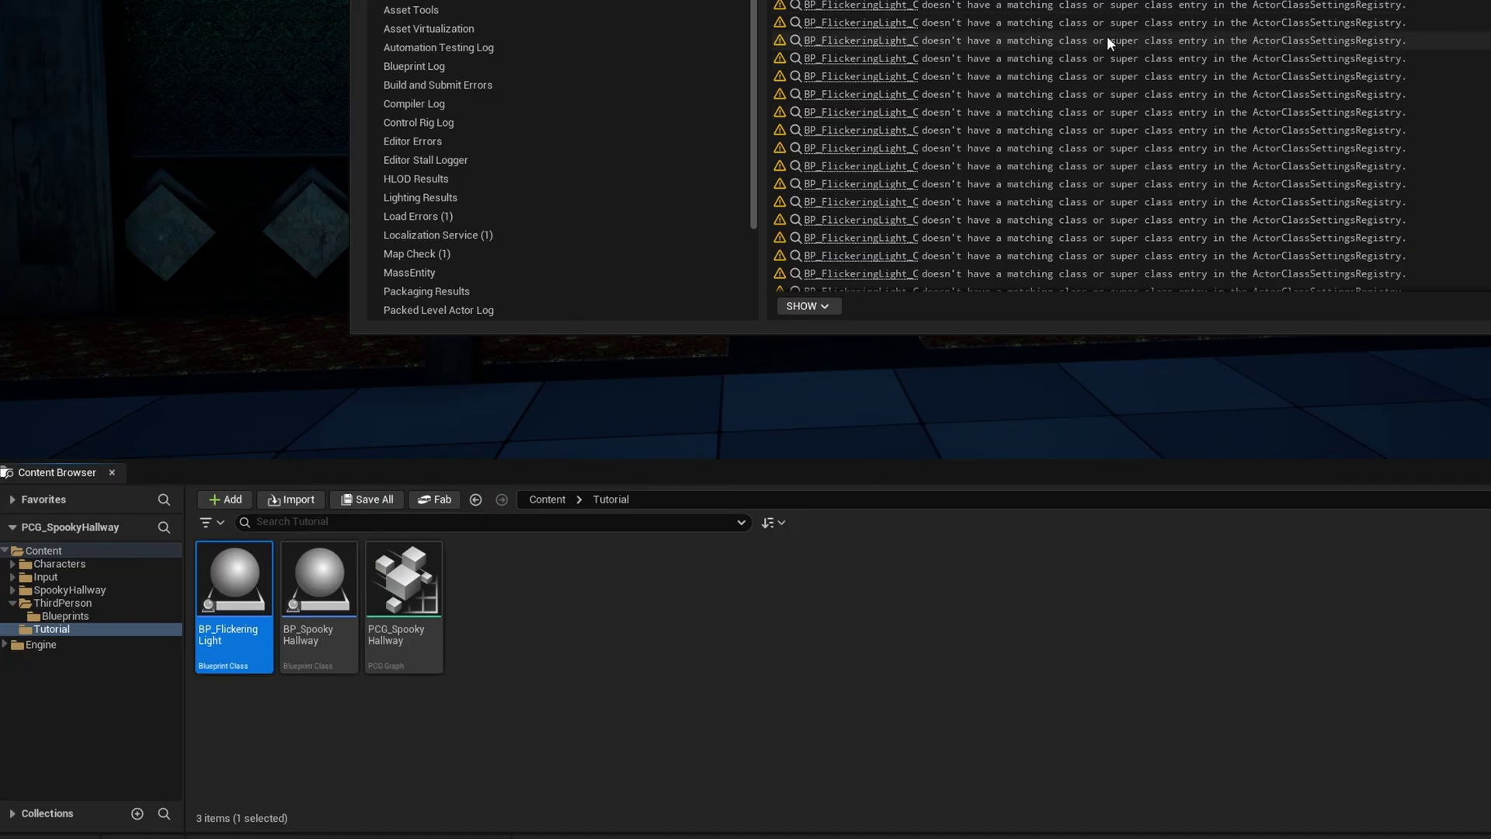
pyautogui.click(553, 690)
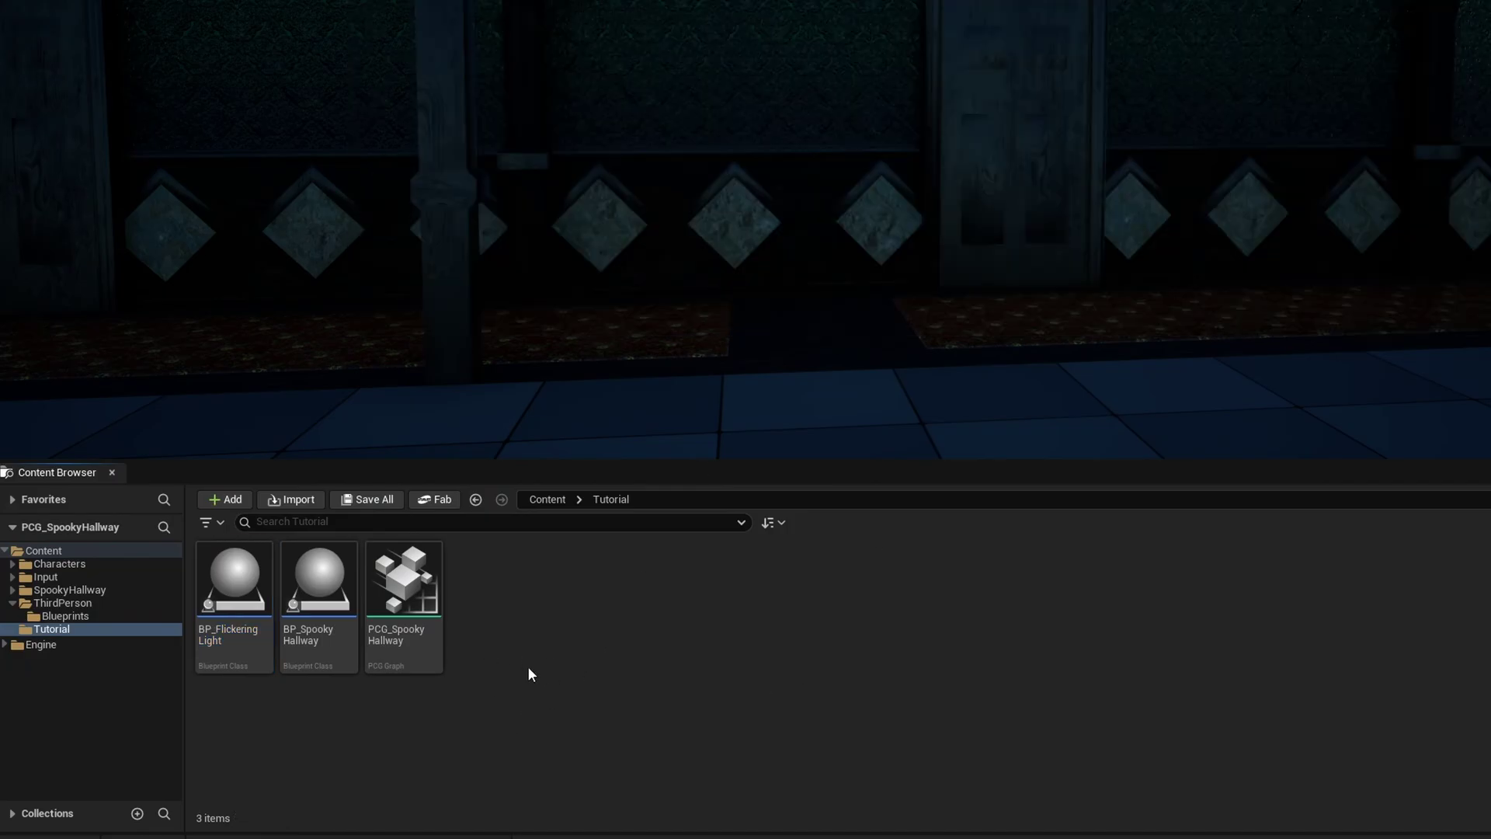
# Step: Create a Data Registry asset in the Tutorial folder using DataRegistry as its base class
pyautogui.rightClick(517, 675)
pyautogui.moveTo(694, 522)
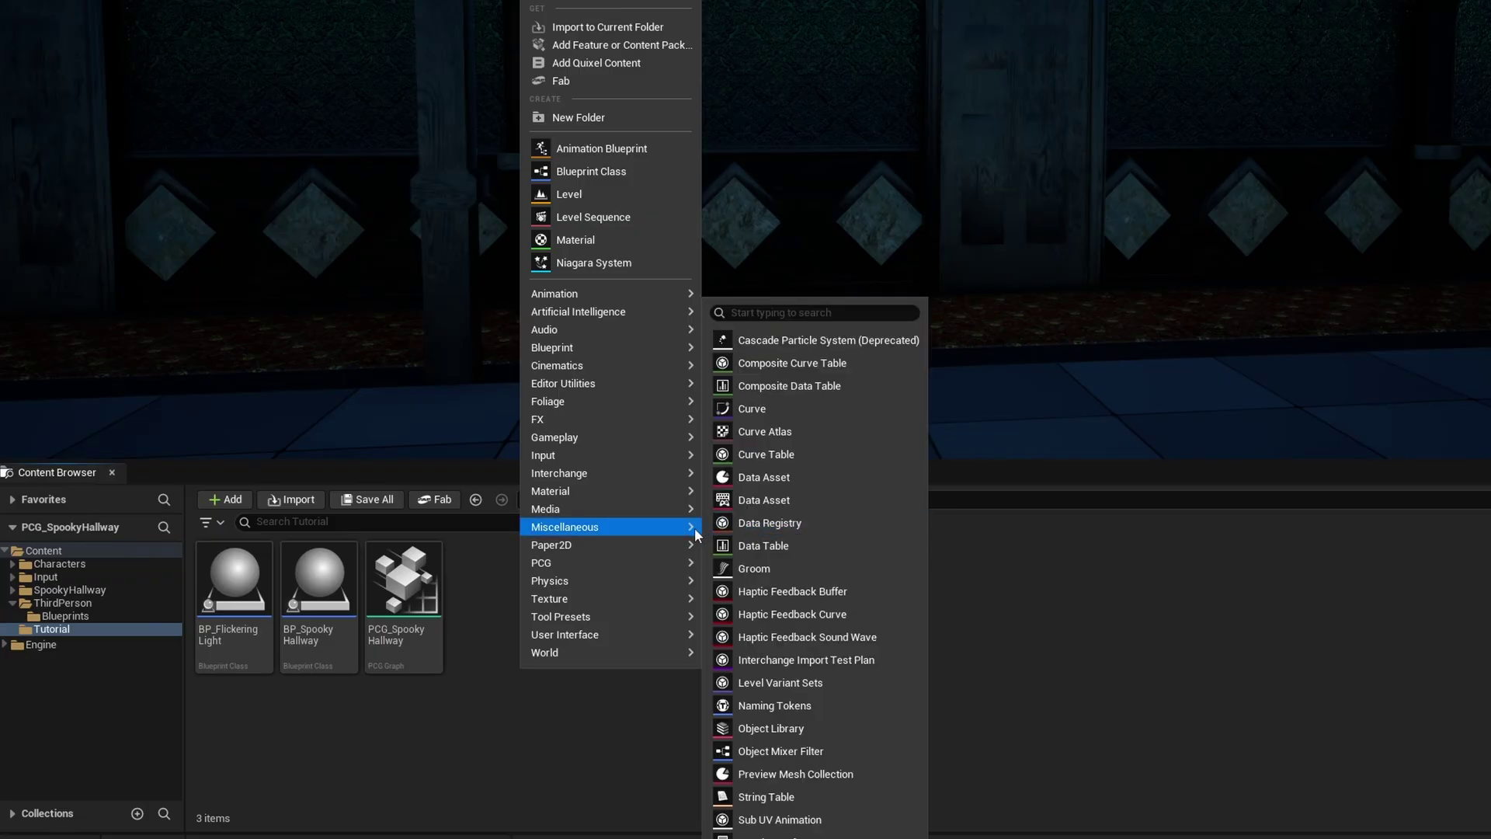
pyautogui.click(746, 523)
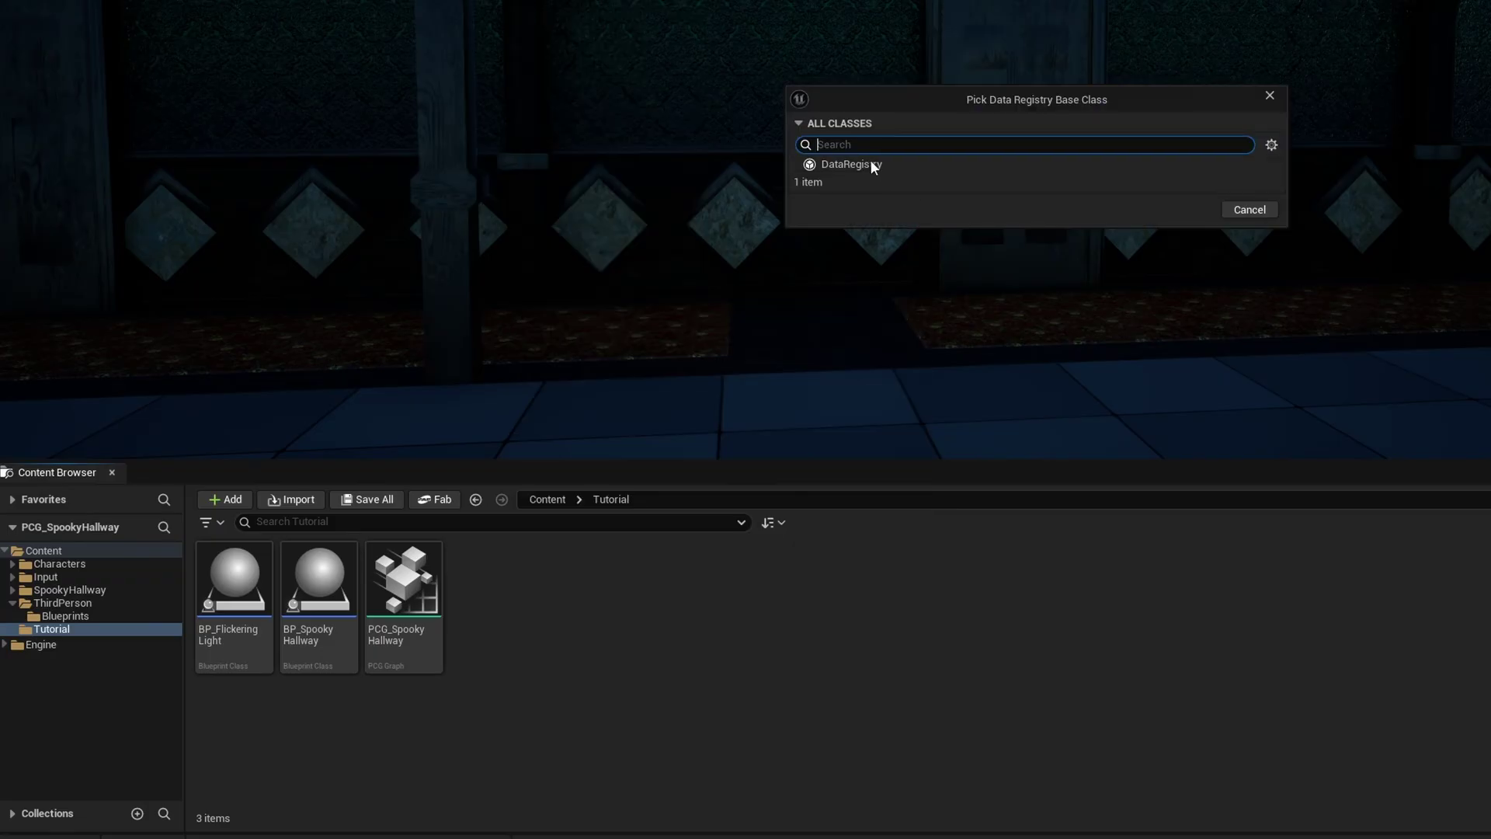
pyautogui.click(868, 163)
pyautogui.click(1186, 212)
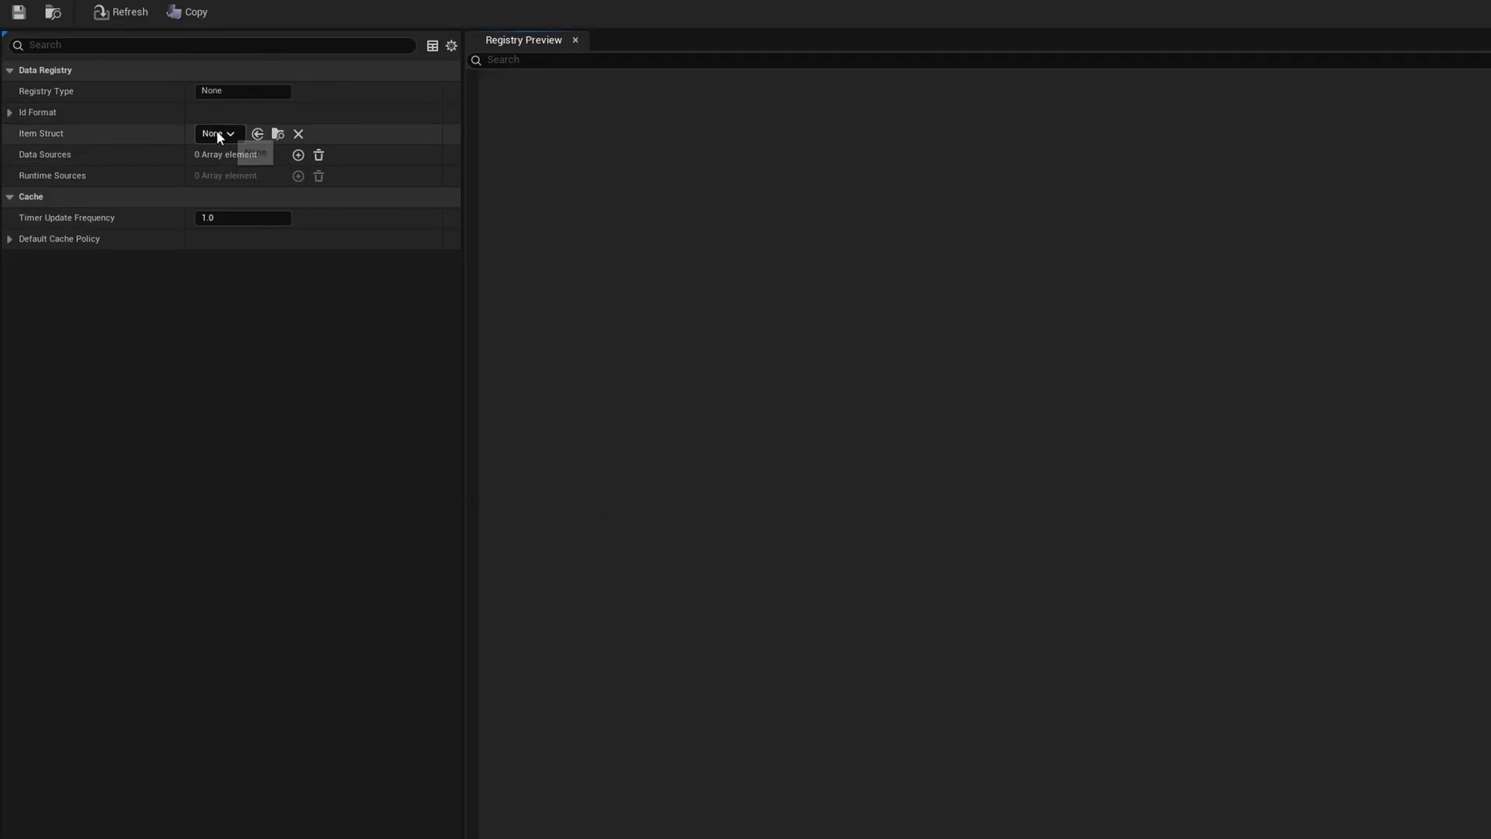
# Step: Set the data registry's Item Struct and Registry Type both to InstancedActorsClassSettings
pyautogui.click(218, 135)
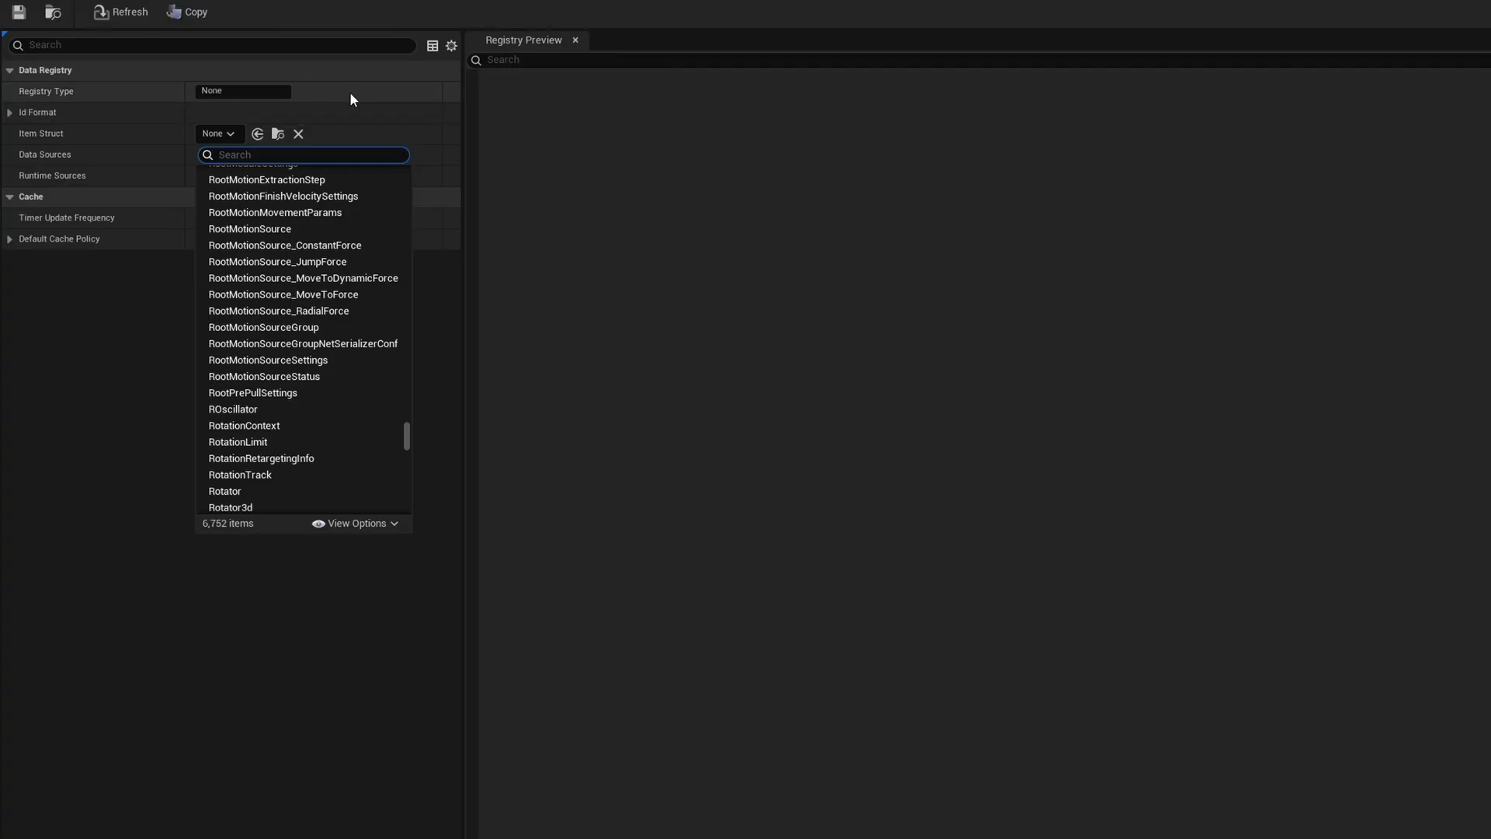
pyautogui.write('instanced actor')
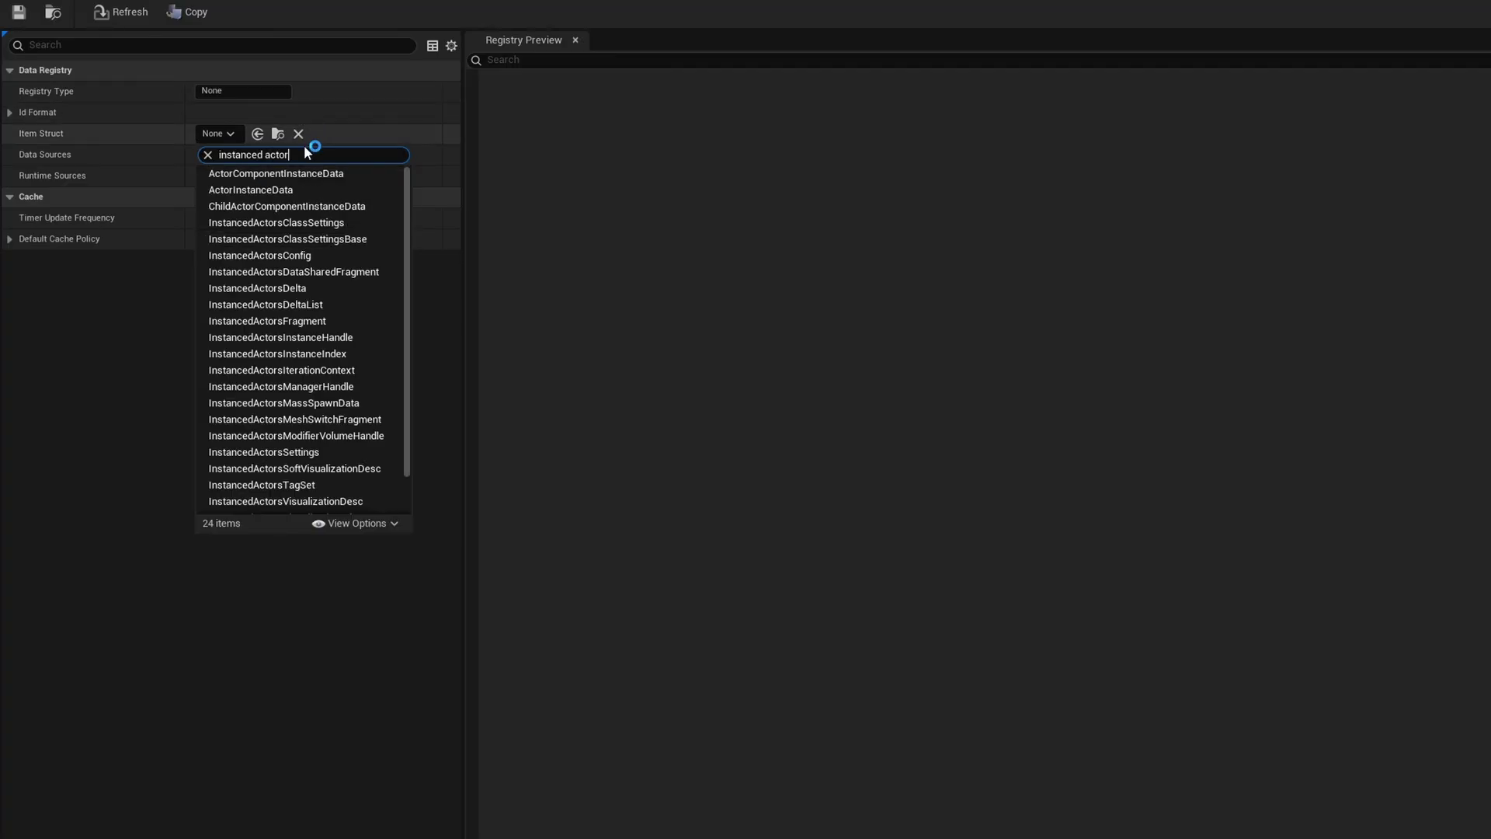
pyautogui.click(343, 224)
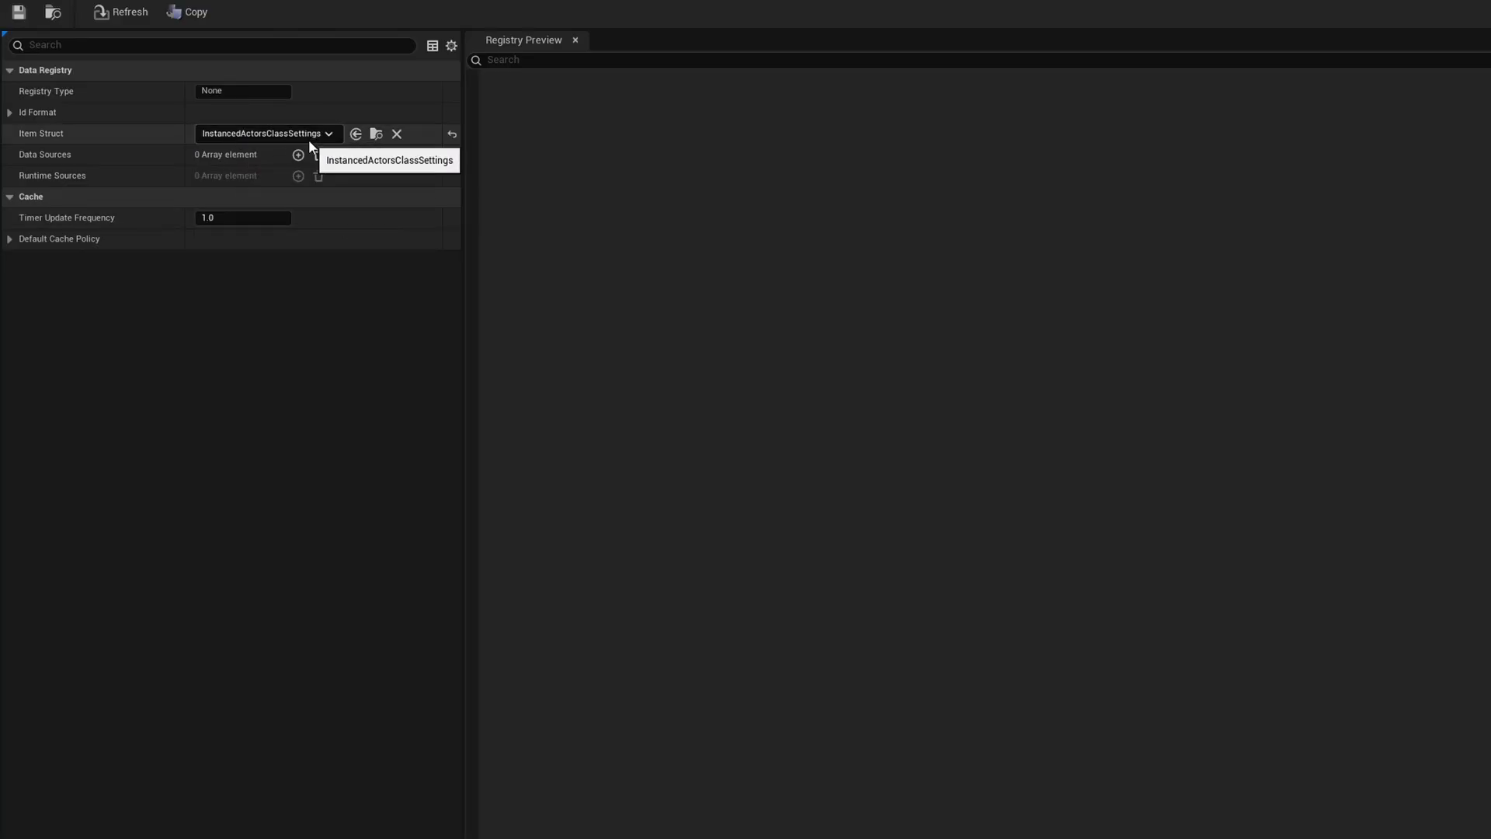
pyautogui.click(266, 86)
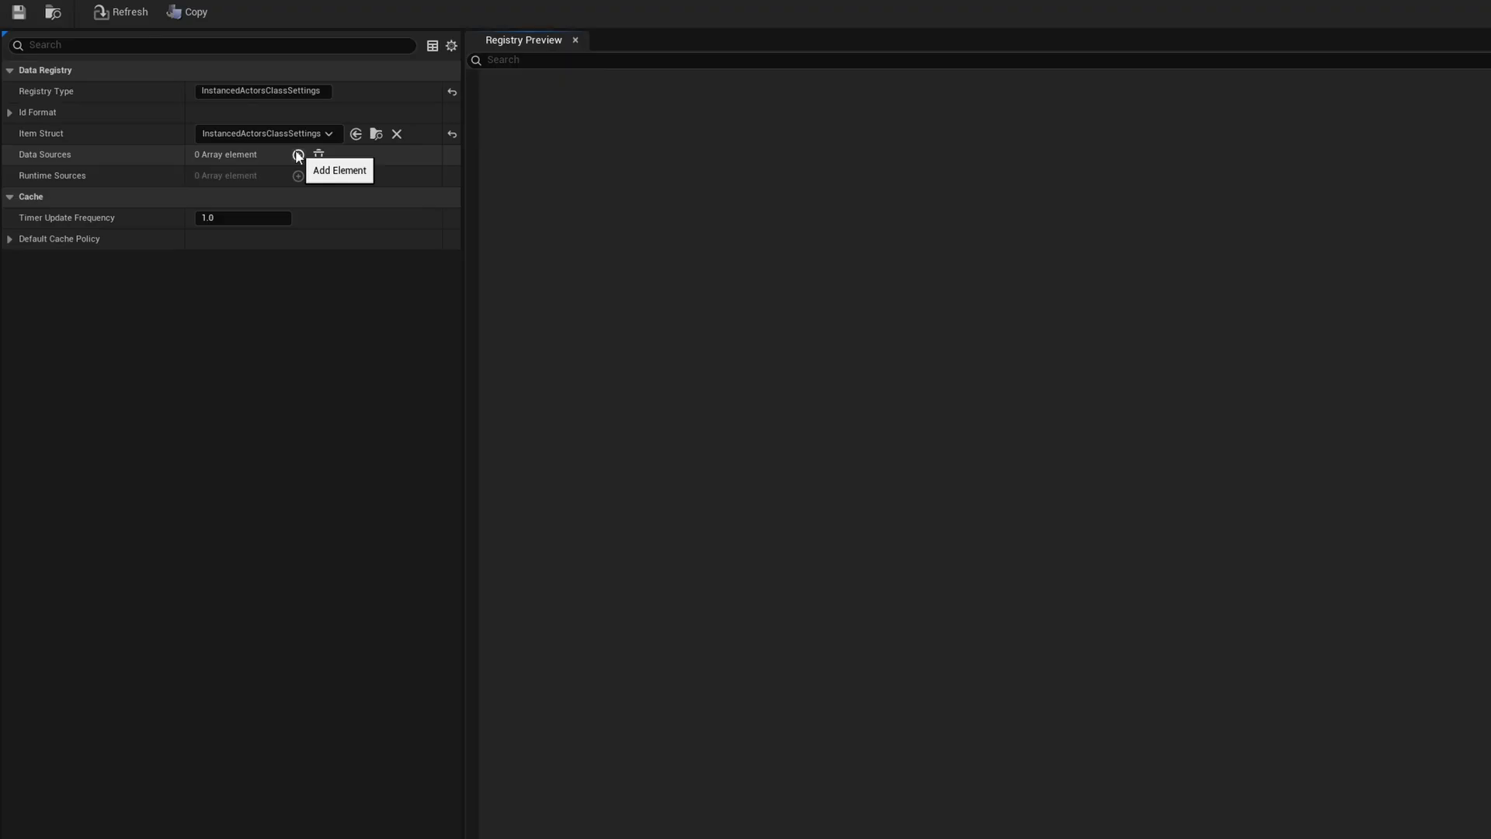
# Step: Add one Data Sources element to the registry, set it to DataTable Source, and expand its settings
pyautogui.click(298, 155)
pyautogui.click(255, 177)
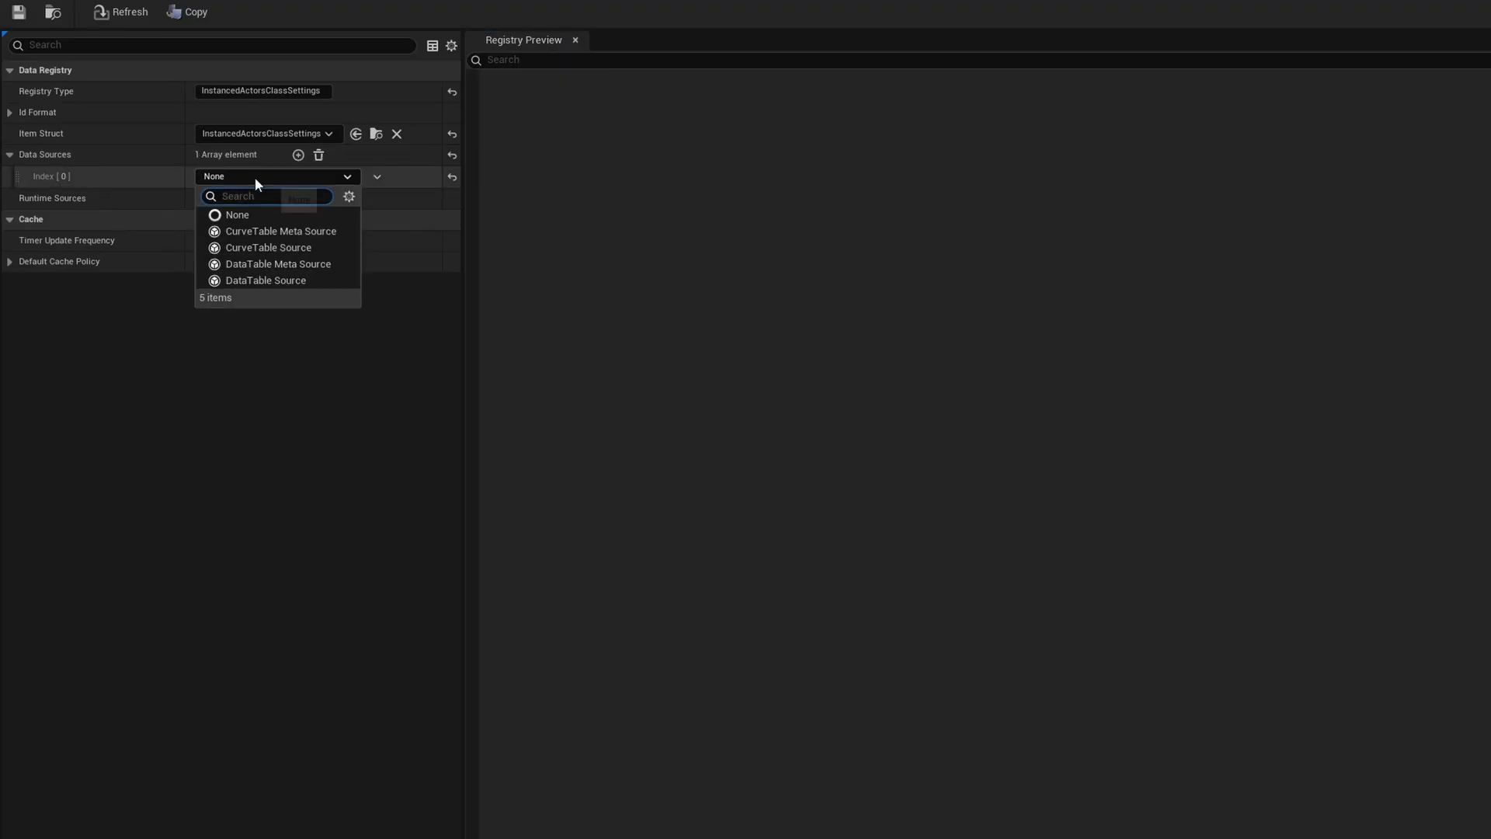
pyautogui.click(273, 280)
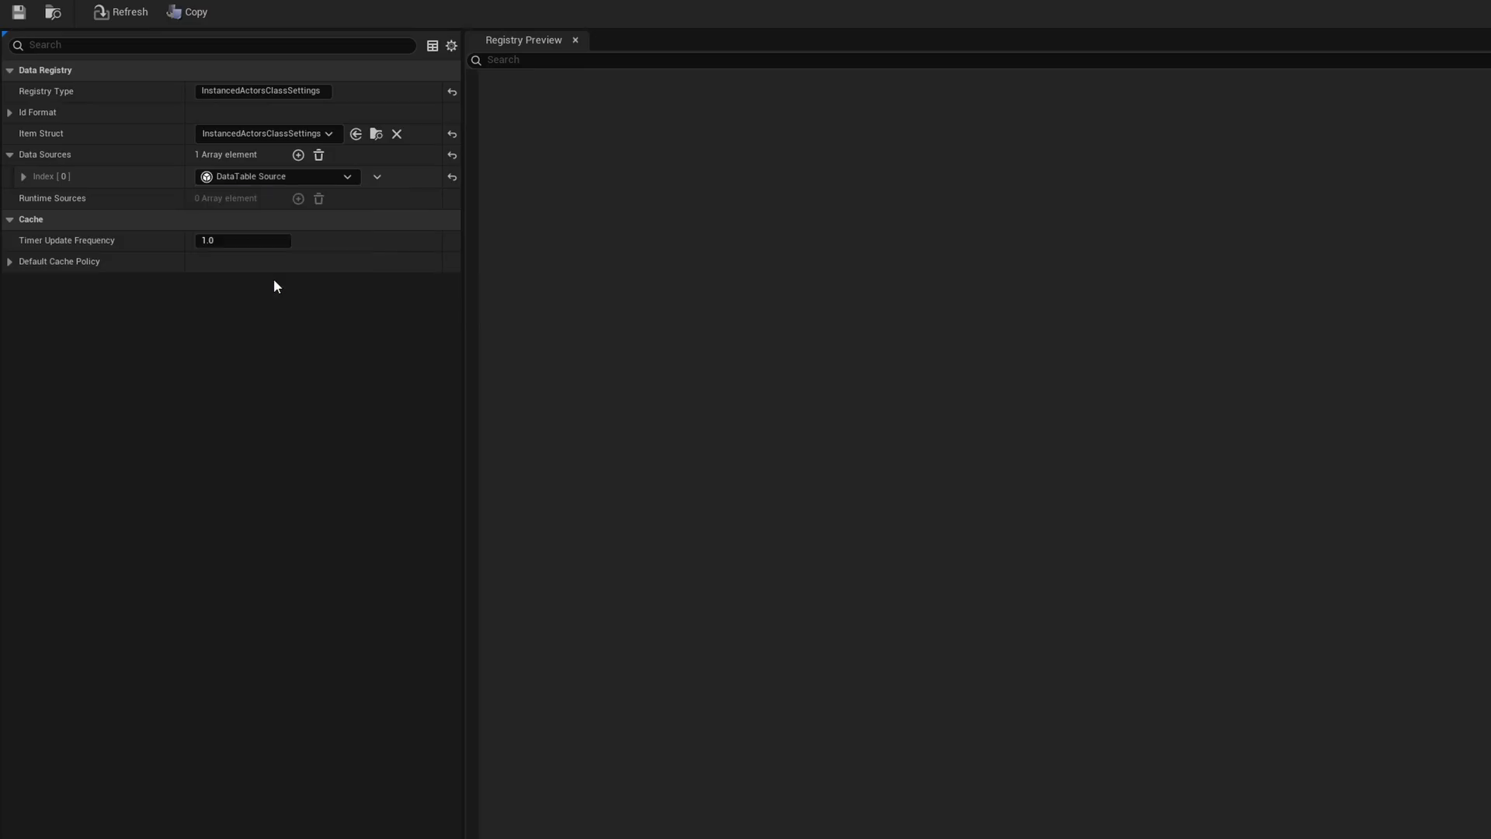
pyautogui.click(23, 176)
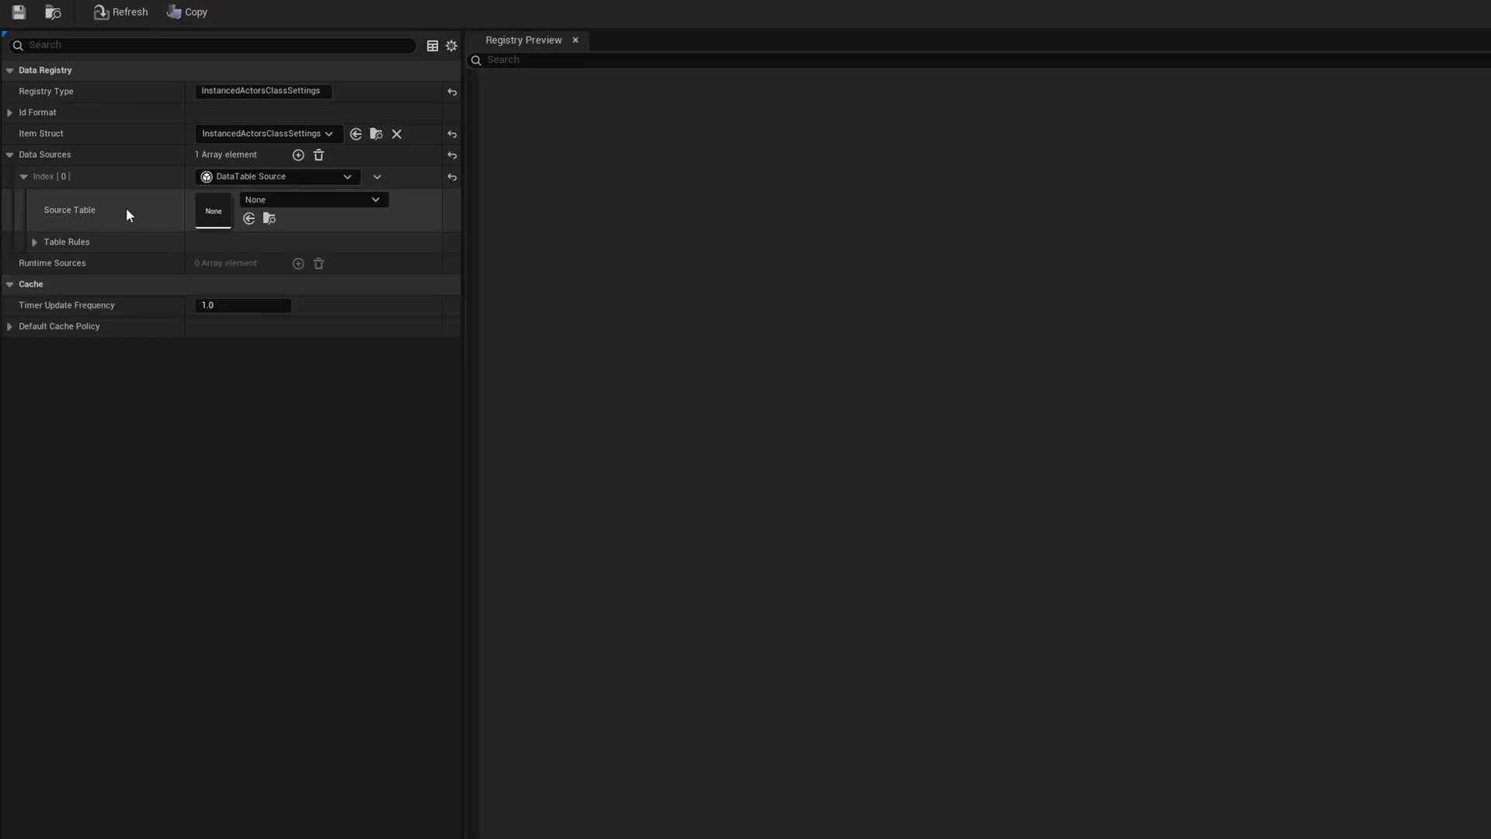
# Step: Create a data table named DT_SpookyHallway as the Source Table, with InstancedActorsClassSettings as its row structure
pyautogui.click(332, 200)
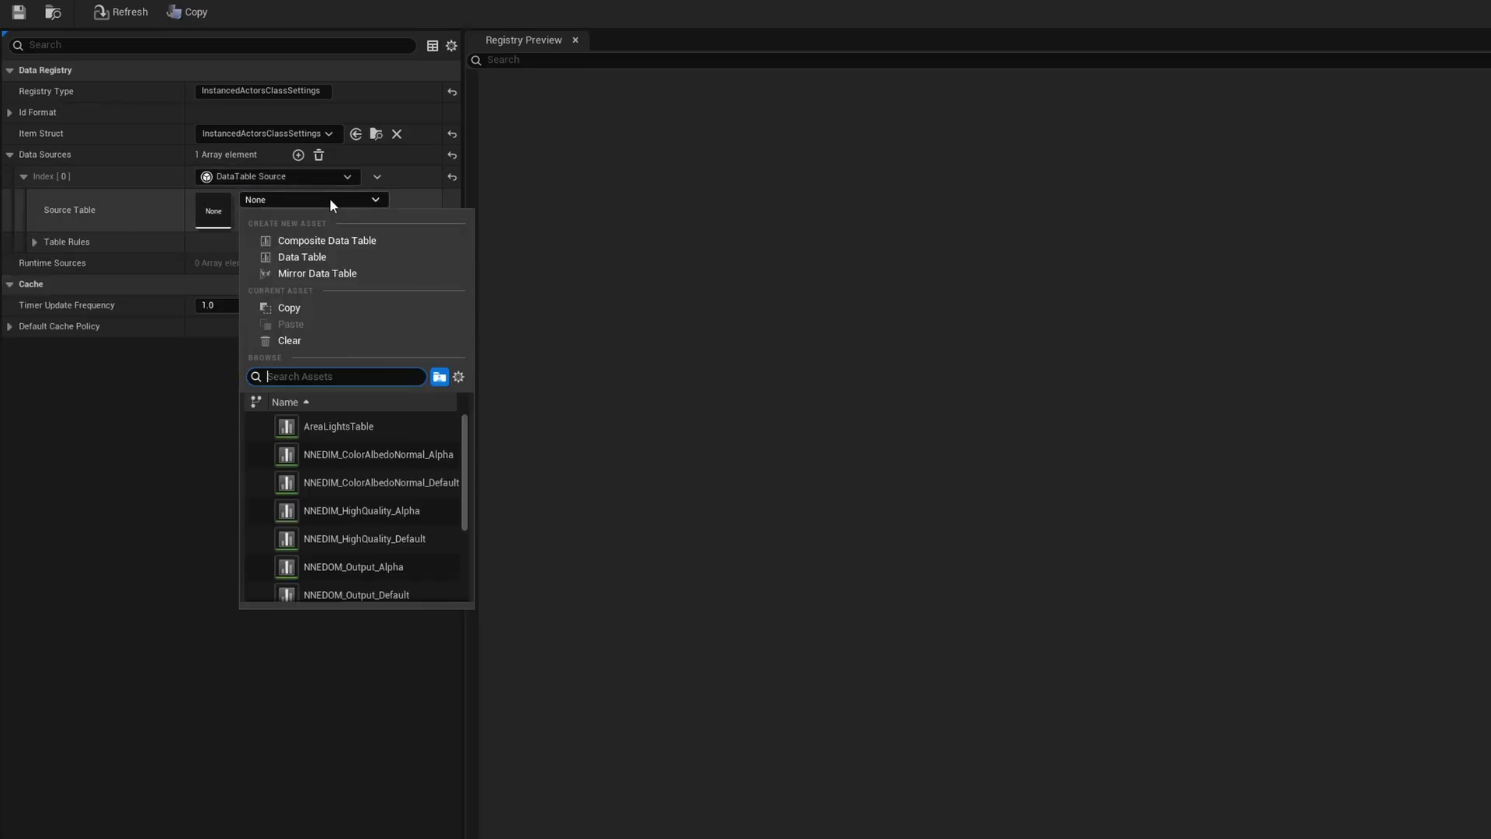
pyautogui.click(302, 257)
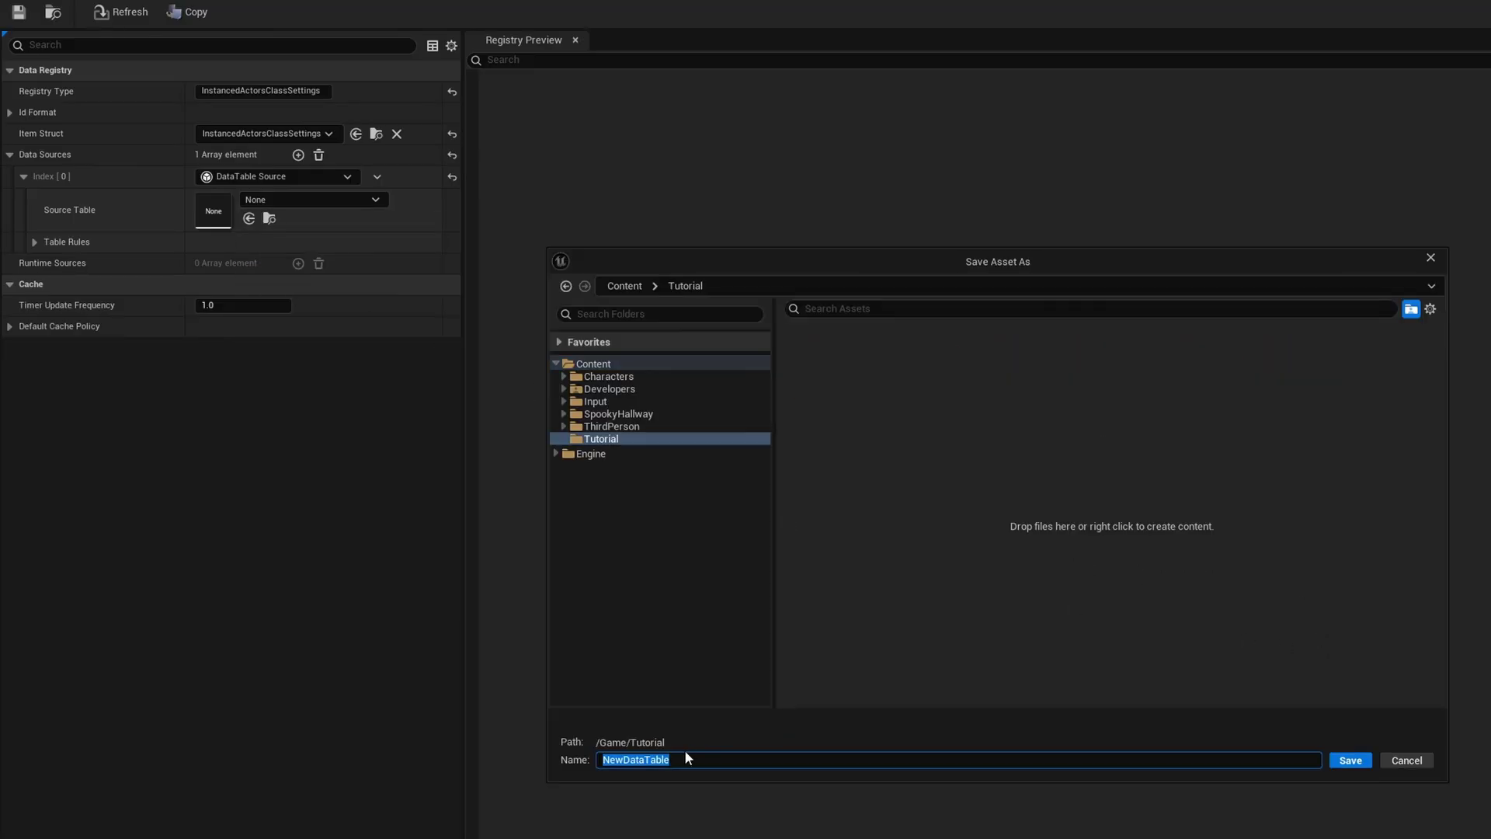
pyautogui.write('DT_SpookyHallway')
pyautogui.press('Return')
pyautogui.click(926, 508)
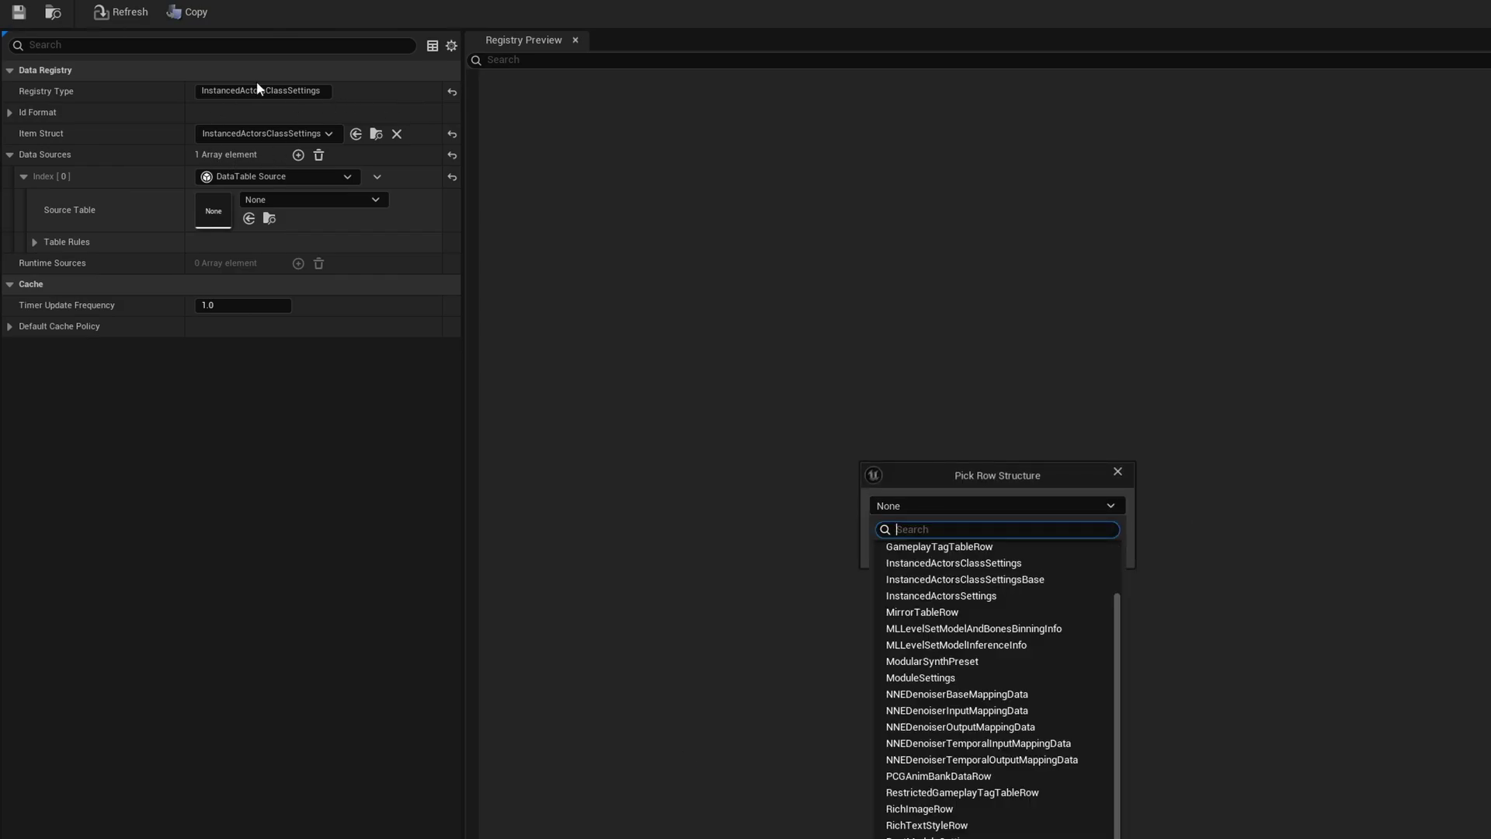
pyautogui.click(999, 564)
pyautogui.click(1051, 529)
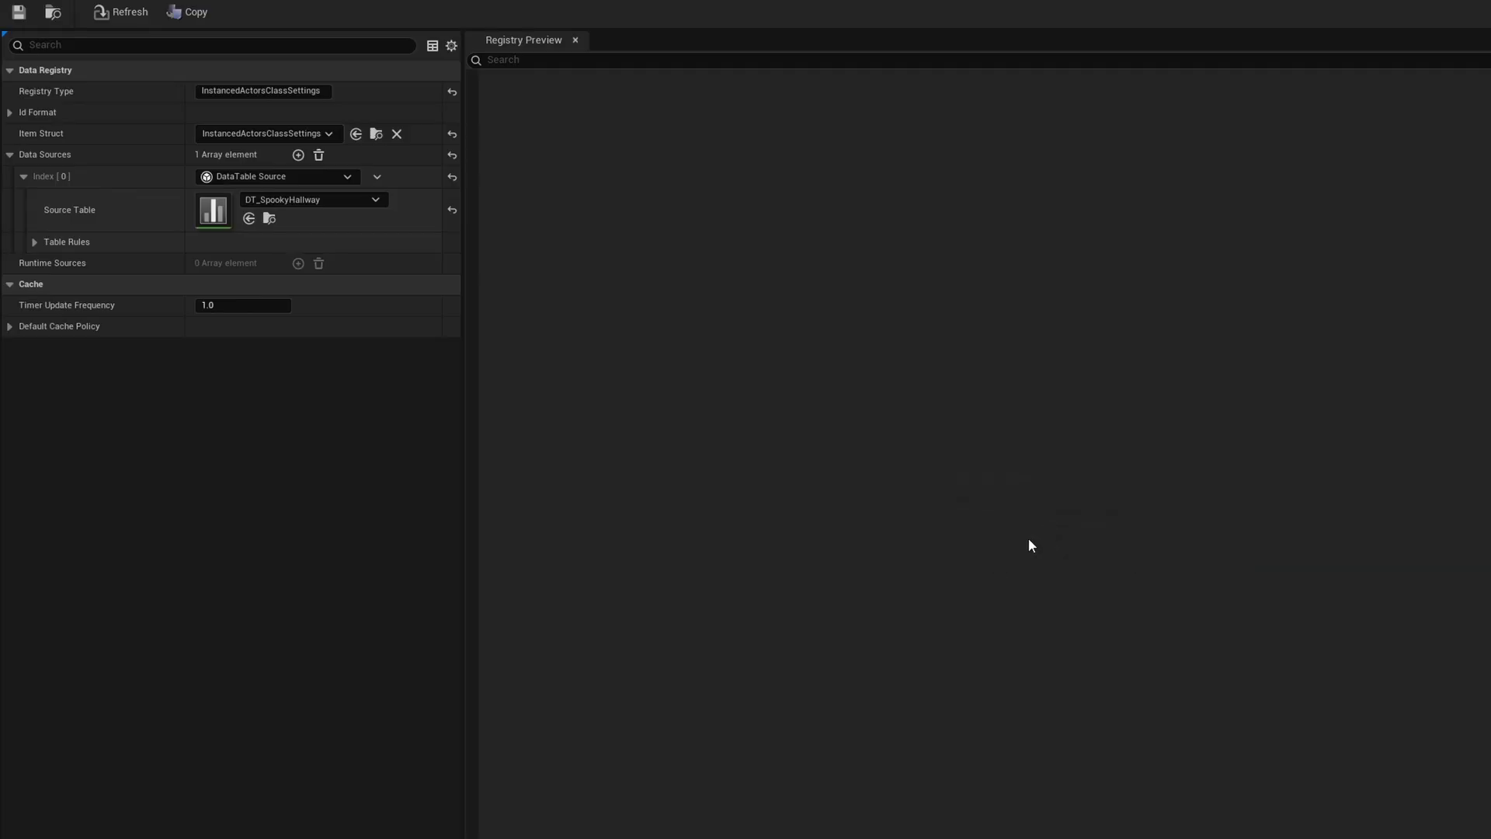
# Step: Open DT_SpookyHallway and add a row named BP_FlickeringLight_C
pyautogui.doubleClick(214, 209)
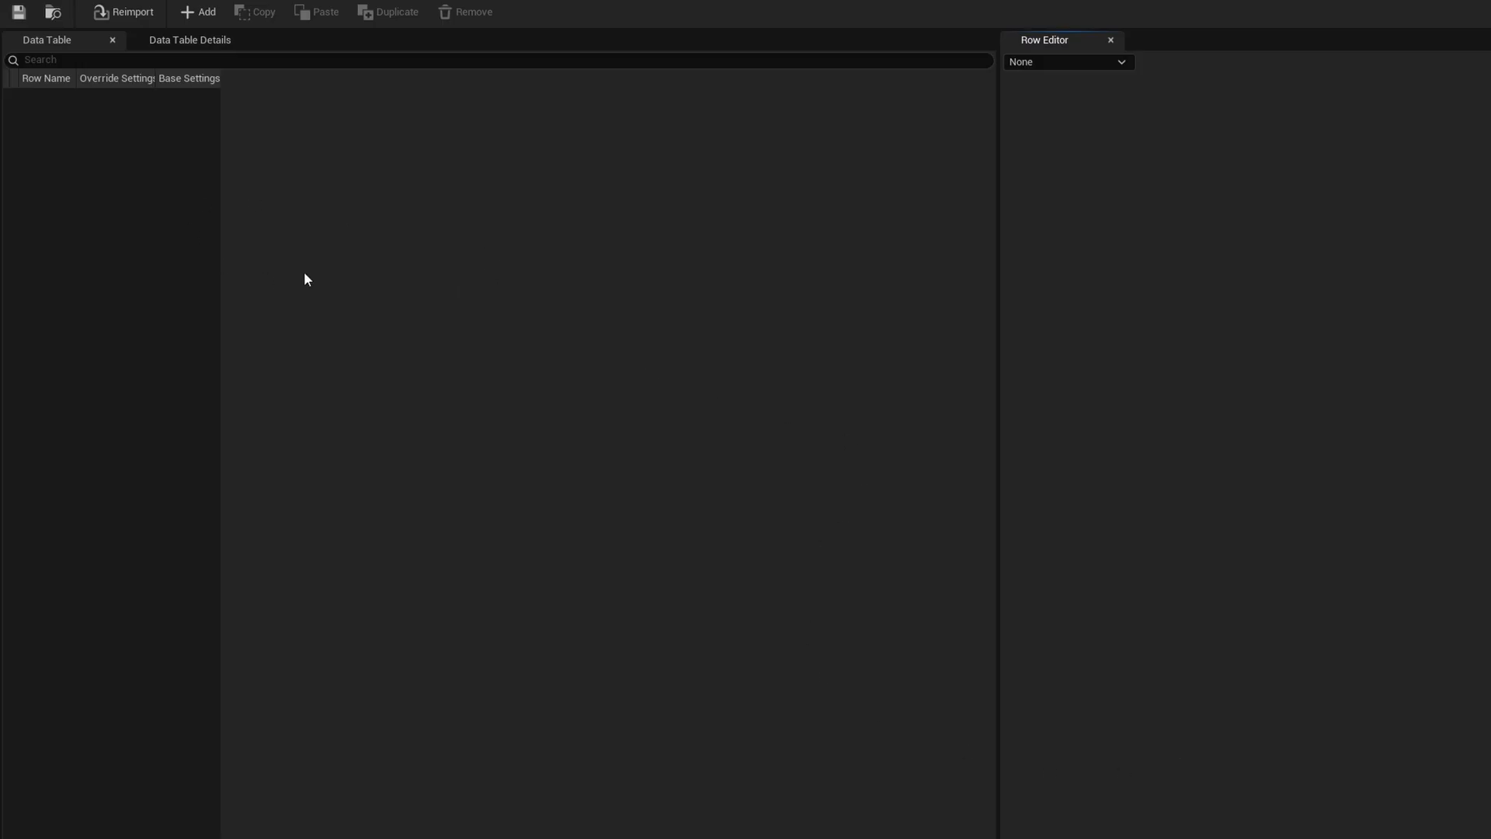
pyautogui.click(187, 13)
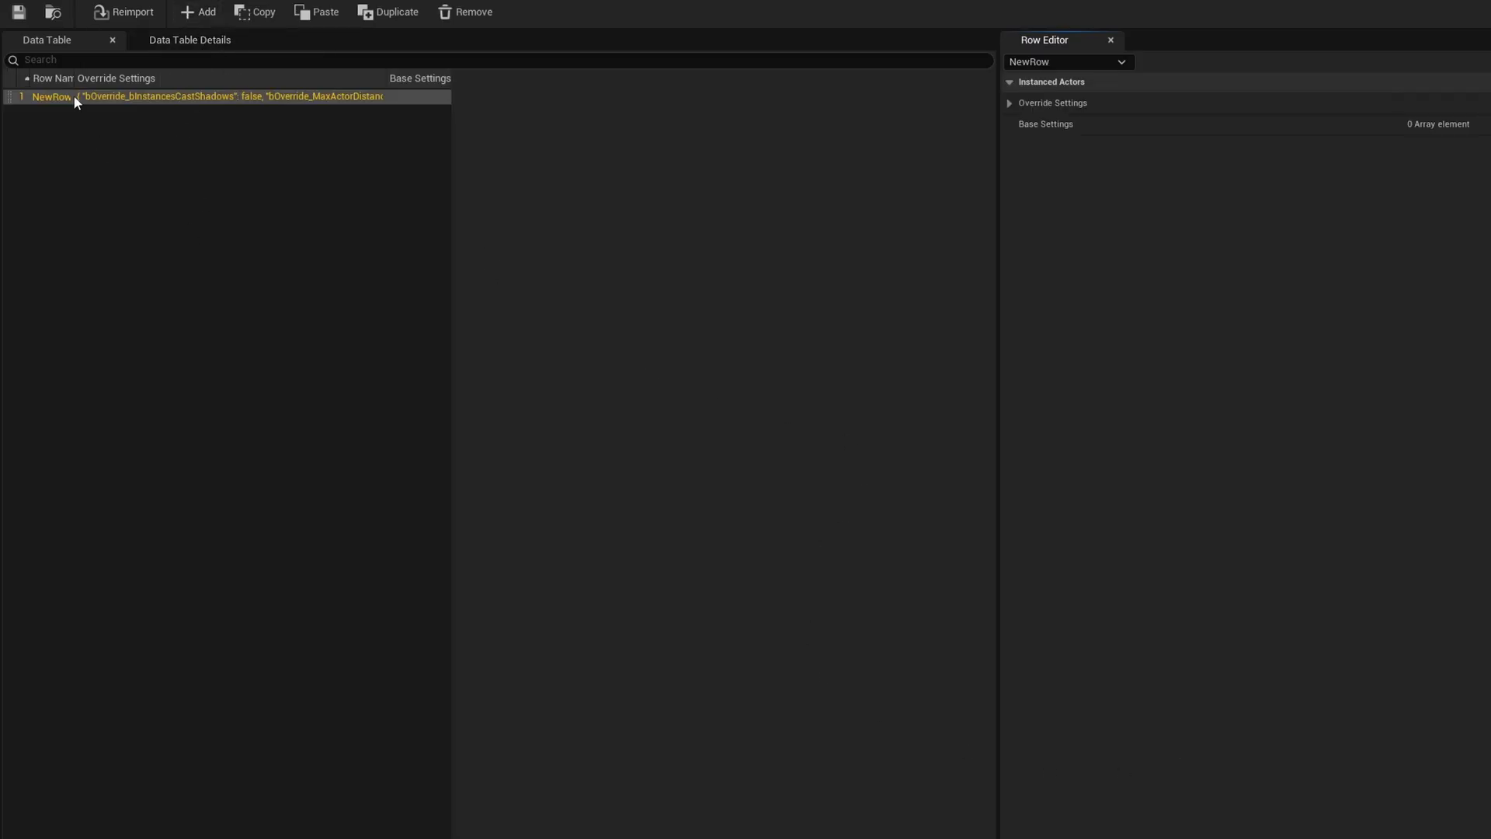
pyautogui.moveTo(75, 79); pyautogui.dragTo(99, 78)
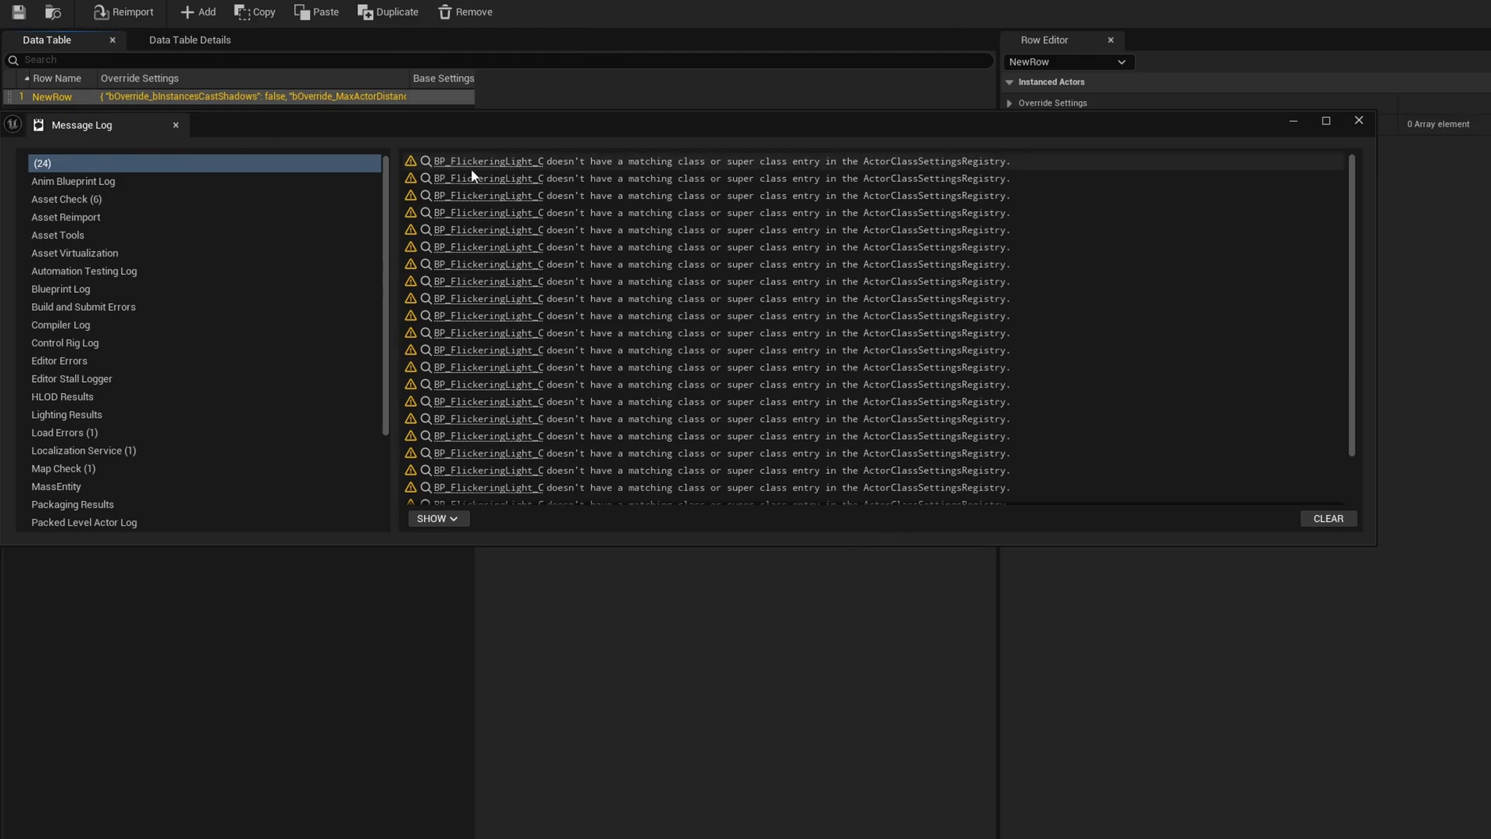
pyautogui.doubleClick(58, 99)
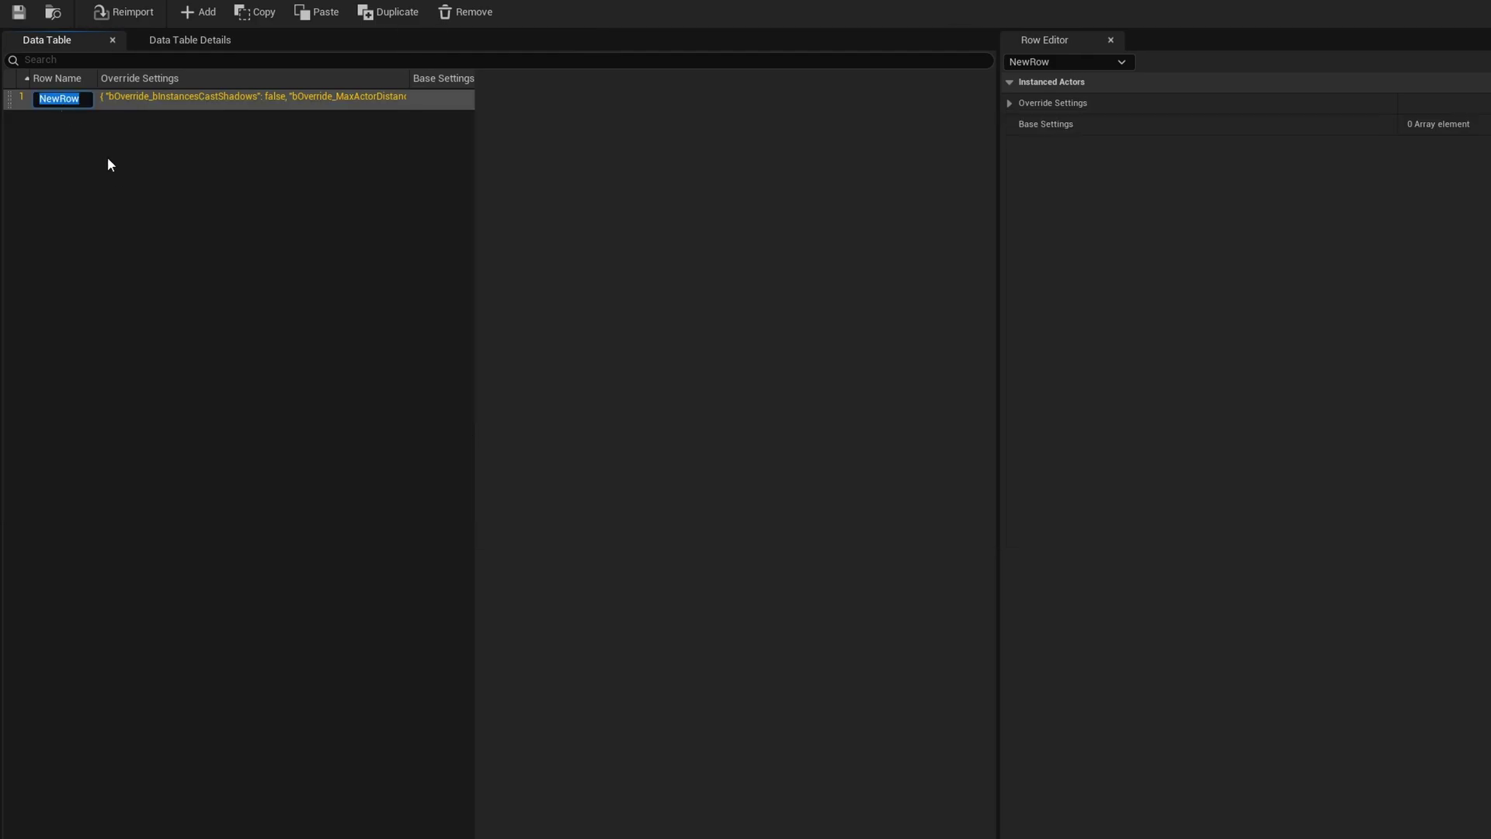
pyautogui.write('BP_FlickeringLight_C')
pyautogui.press('Return')
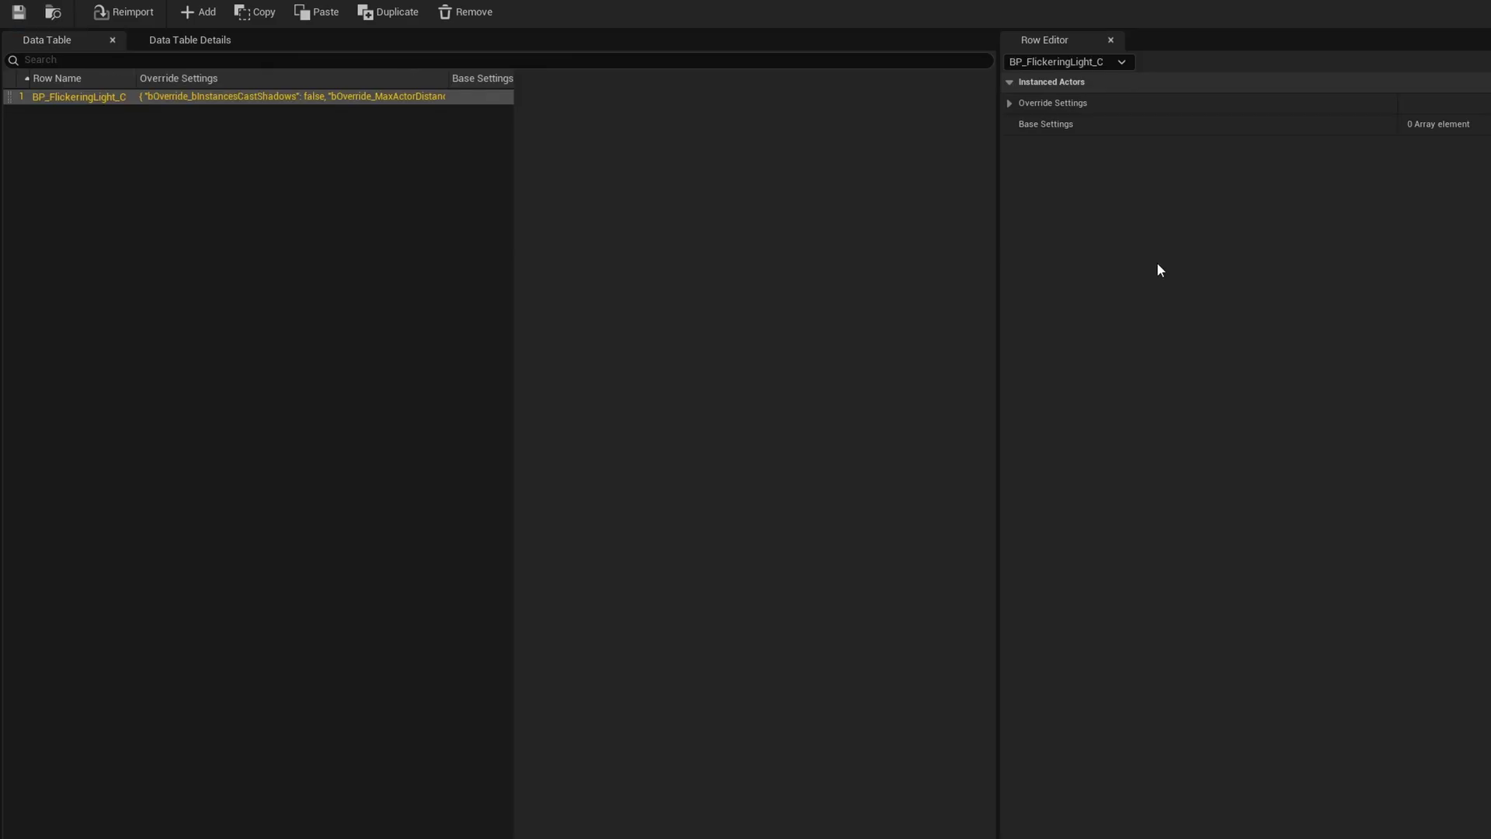
# Step: Enable the Max Actor Distance override in the BP_FlickeringLight_C row's Override Settings
pyautogui.click(1010, 103)
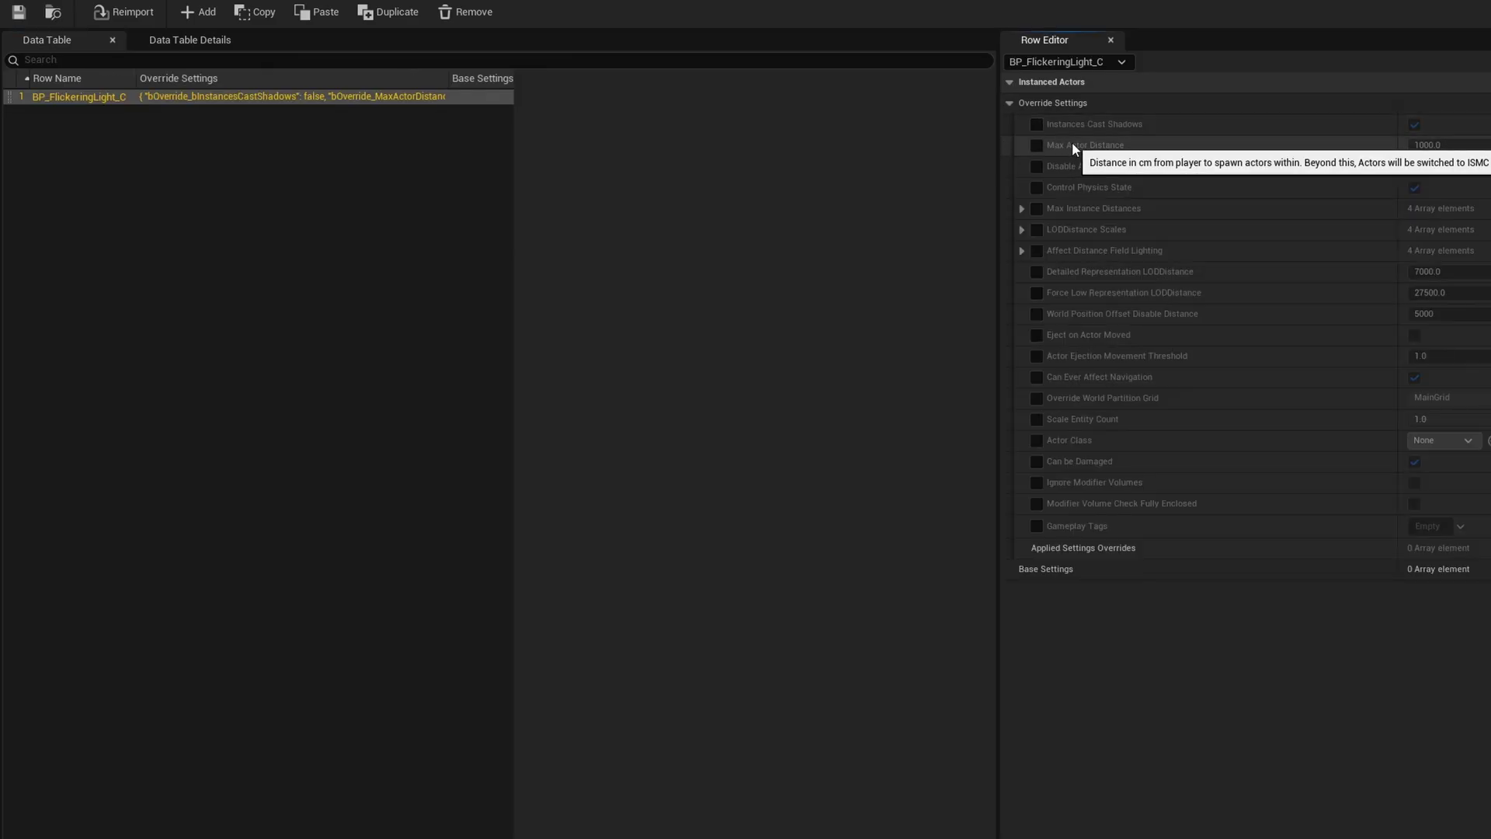
pyautogui.moveTo(1121, 150)
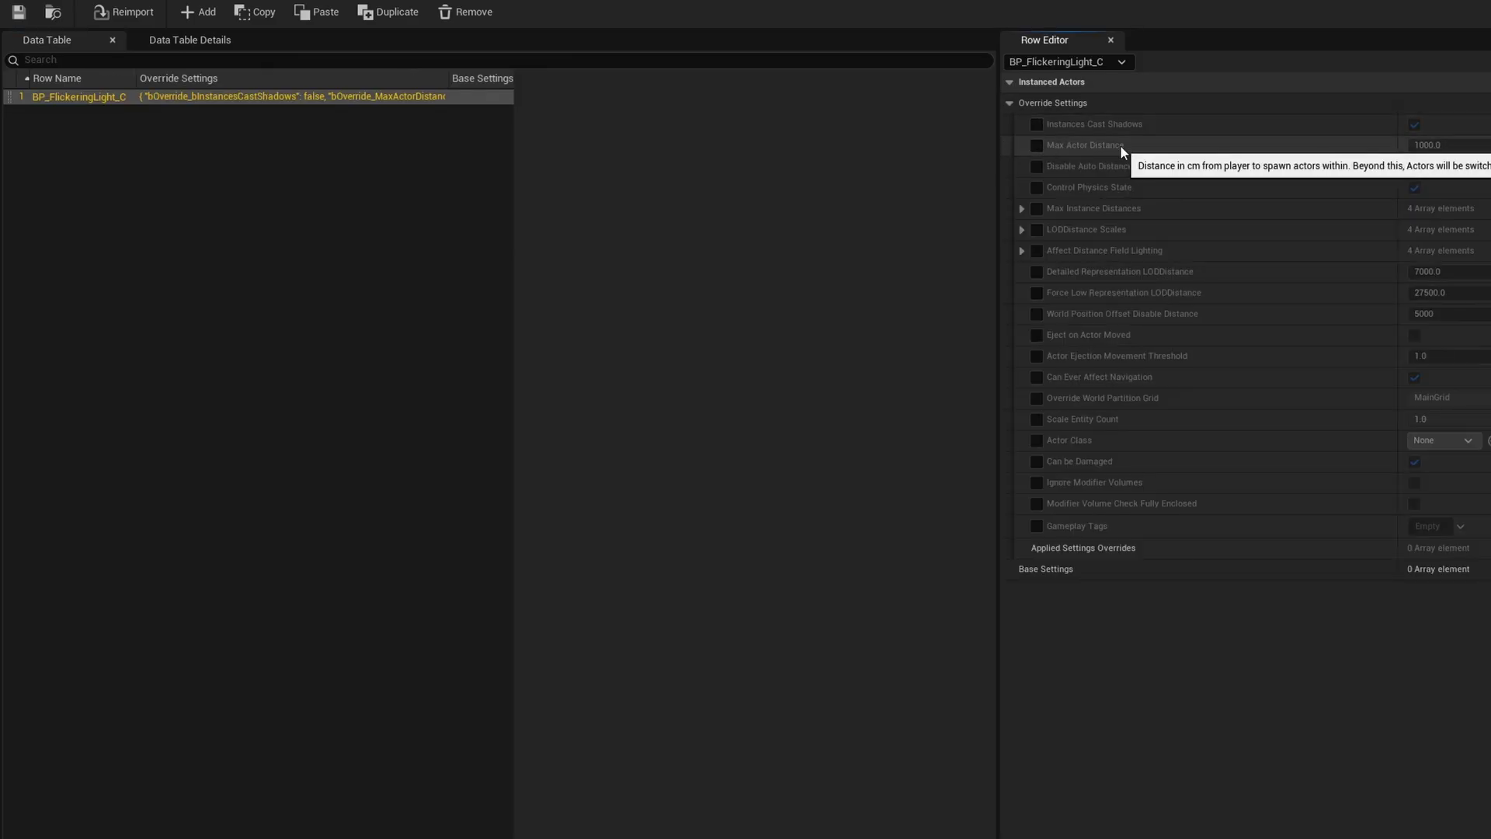
pyautogui.click(1036, 145)
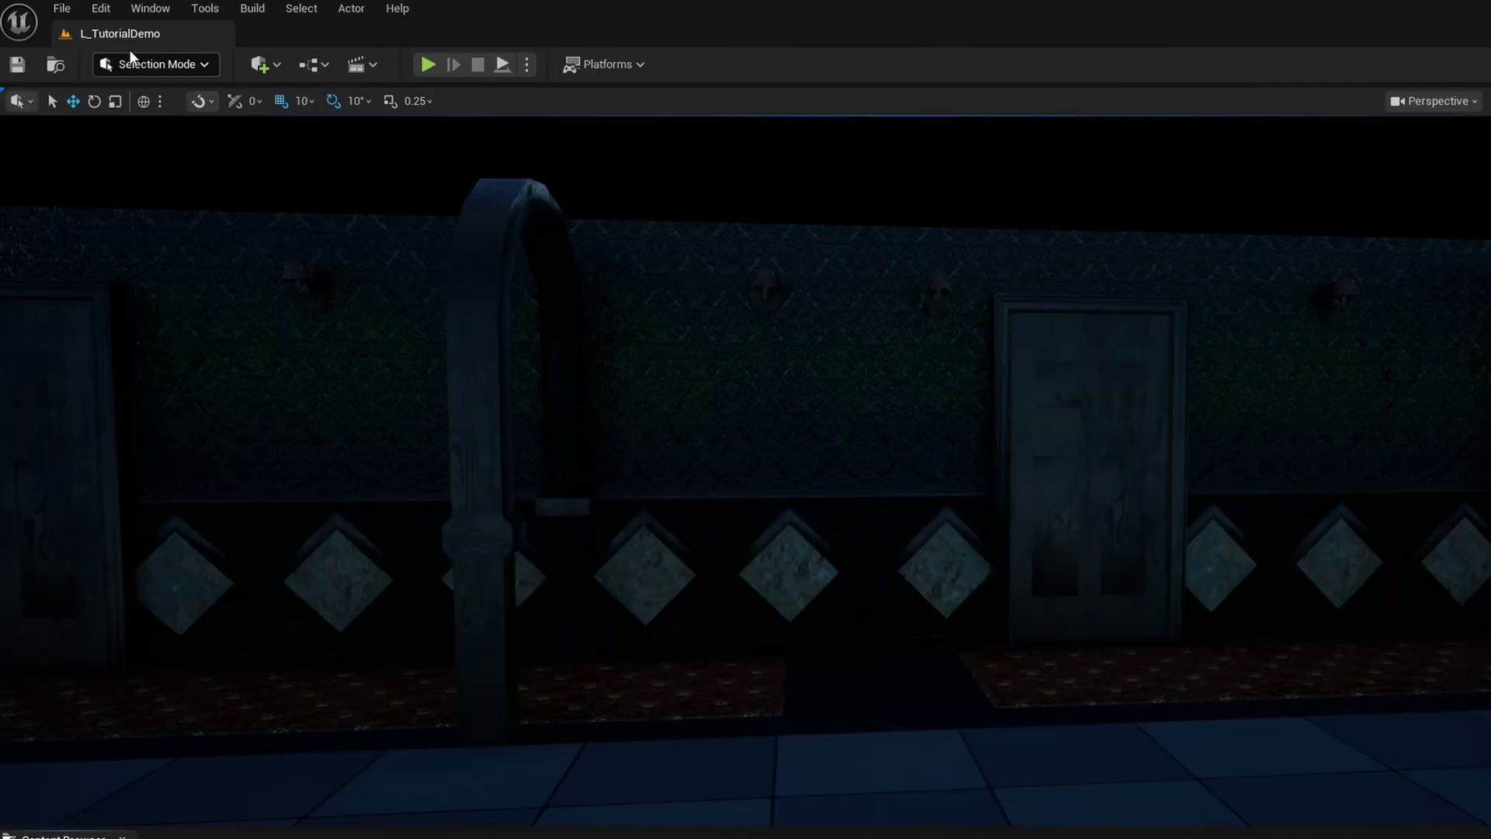
# Step: In the project's Data Registry settings, add /Game/Tutorial to the Directories to Scan
pyautogui.click(101, 9)
pyautogui.click(162, 281)
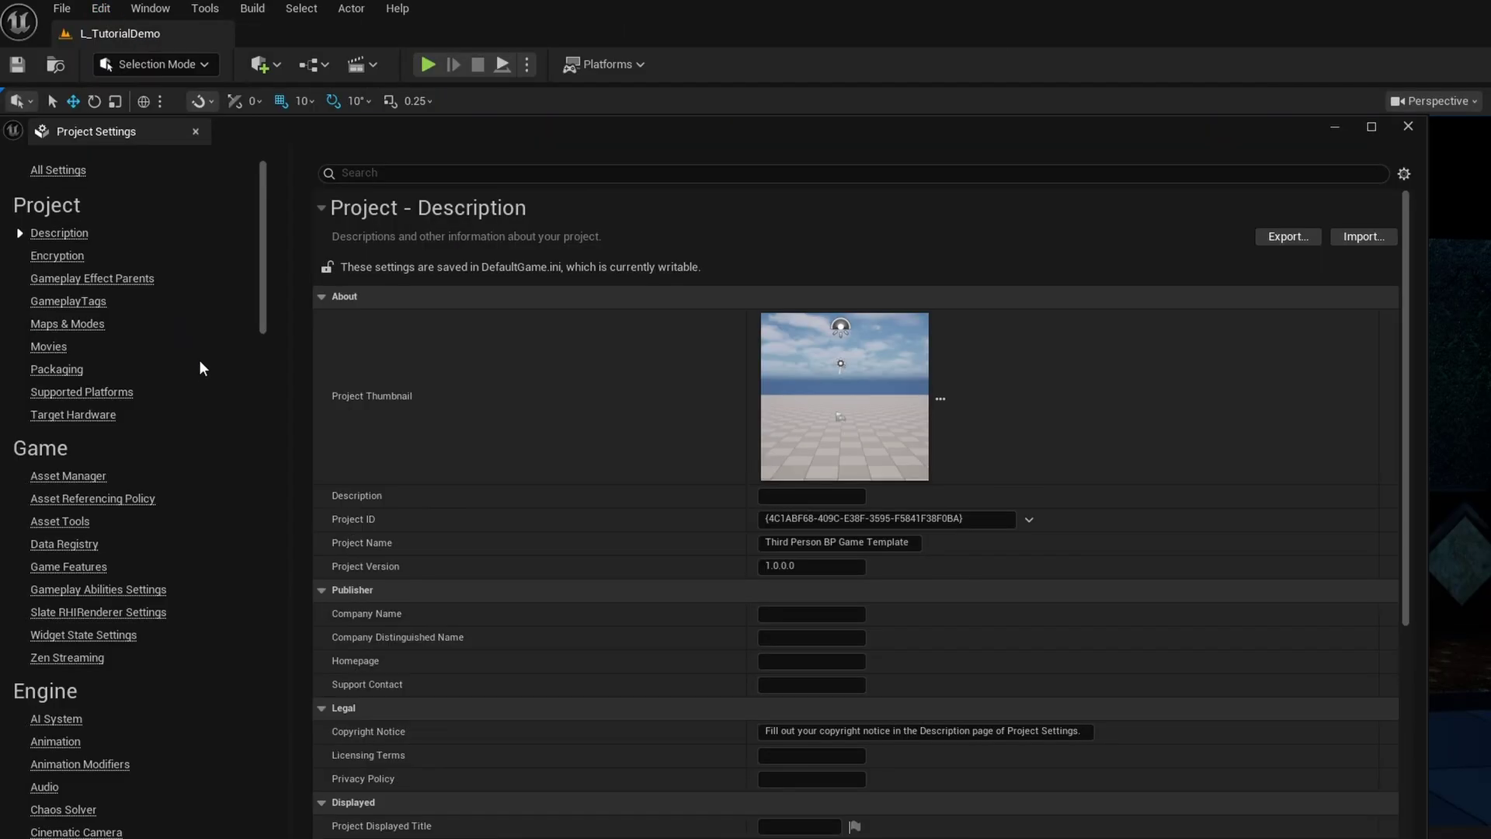
pyautogui.click(78, 544)
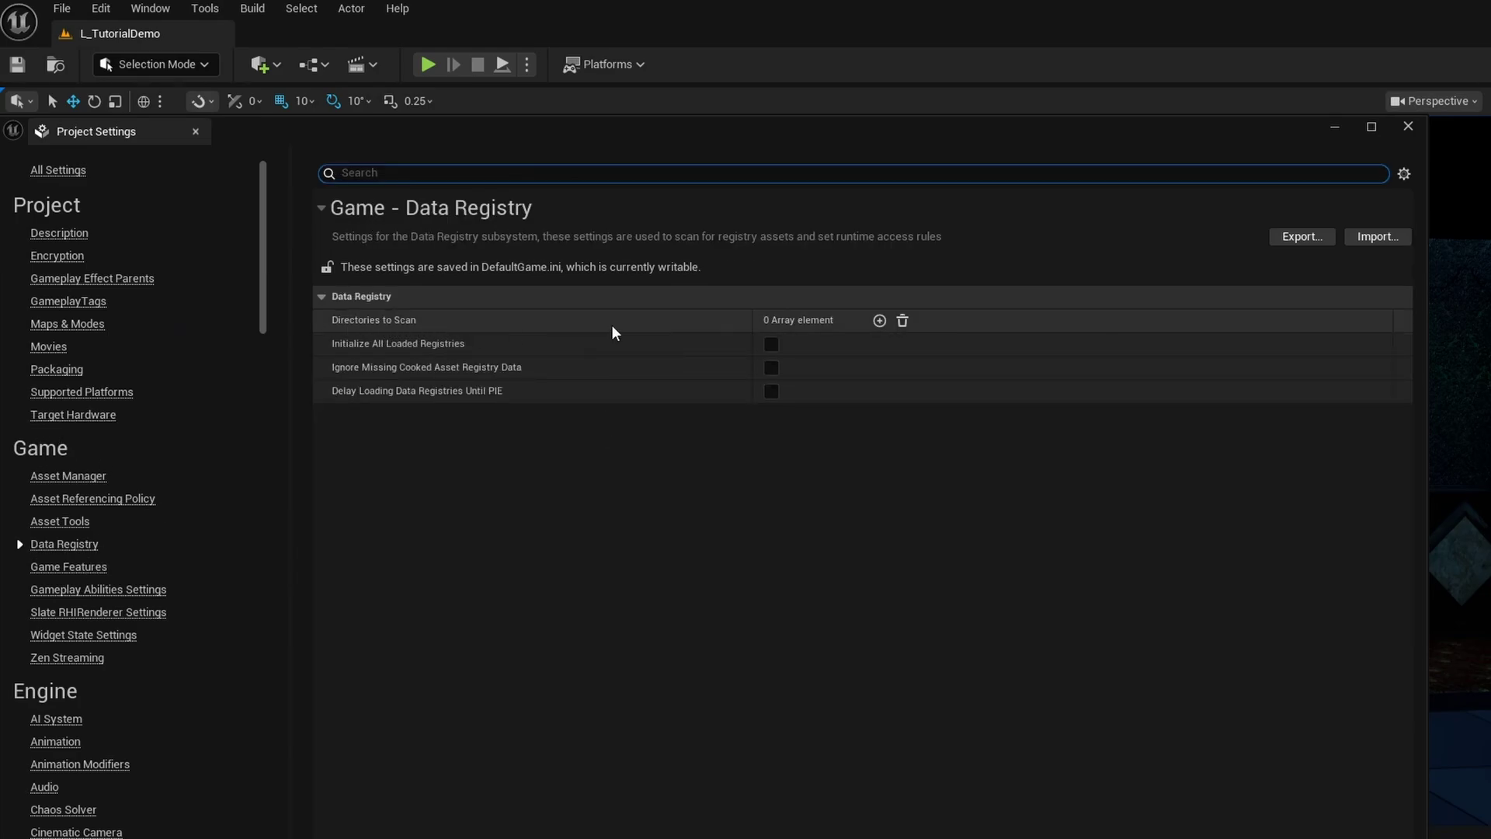
pyautogui.click(879, 320)
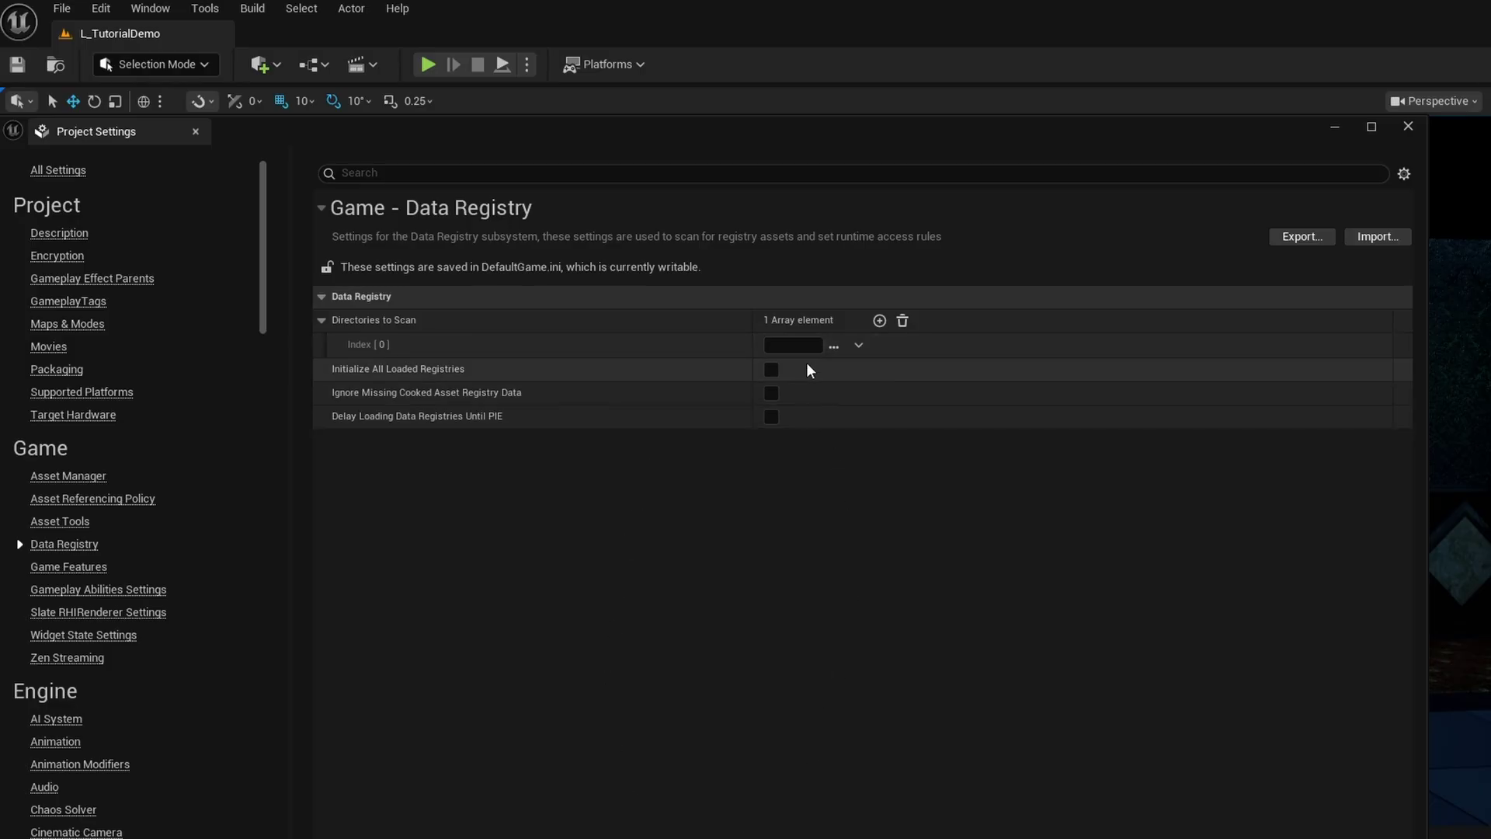
pyautogui.click(834, 347)
pyautogui.click(882, 509)
pyautogui.doubleClick(893, 510)
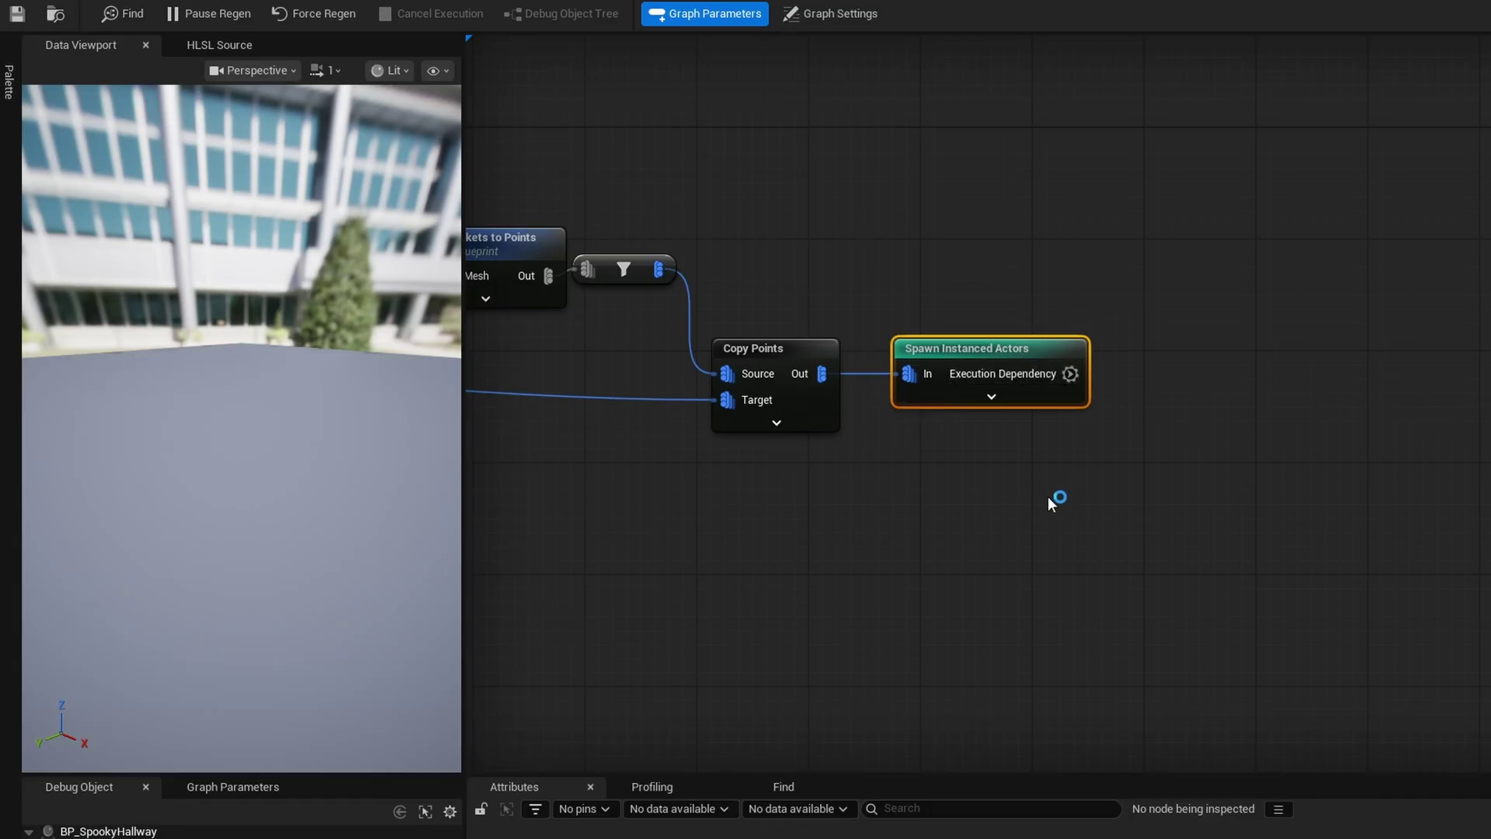
# Step: Examine the placement of the wall light sockets on the hallway mesh
pyautogui.click(1047, 496)
pyautogui.moveTo(1015, 483); pyautogui.dragTo(1249, 496, button='right')
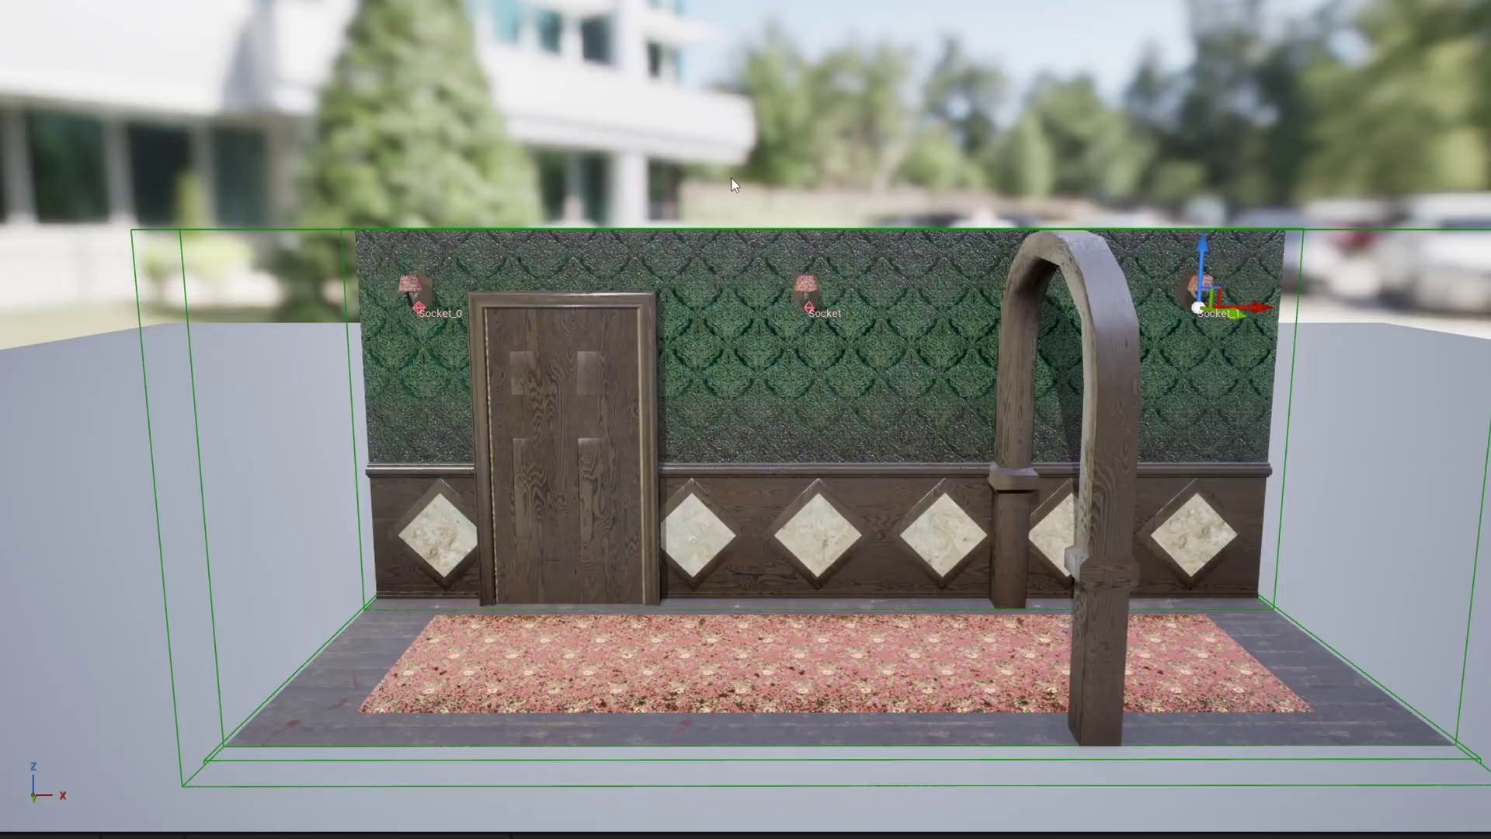
pyautogui.moveTo(733, 179); pyautogui.dragTo(990, 194, button='right')
pyautogui.press('a')
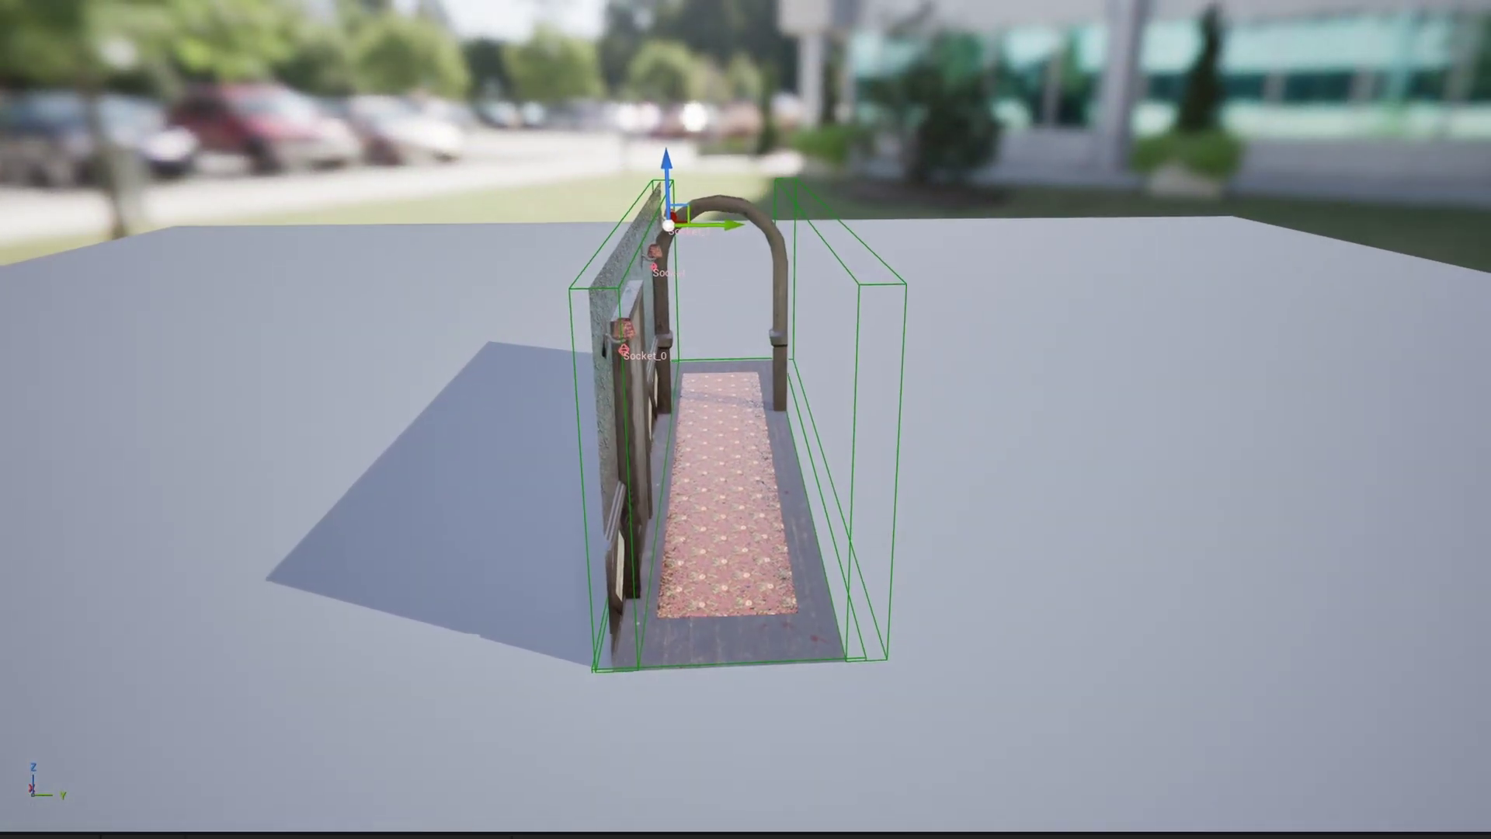
pyautogui.moveTo(922, 262); pyautogui.dragTo(921, 262, button='right')
pyautogui.press('w')
pyautogui.click(871, 346)
pyautogui.press('r')
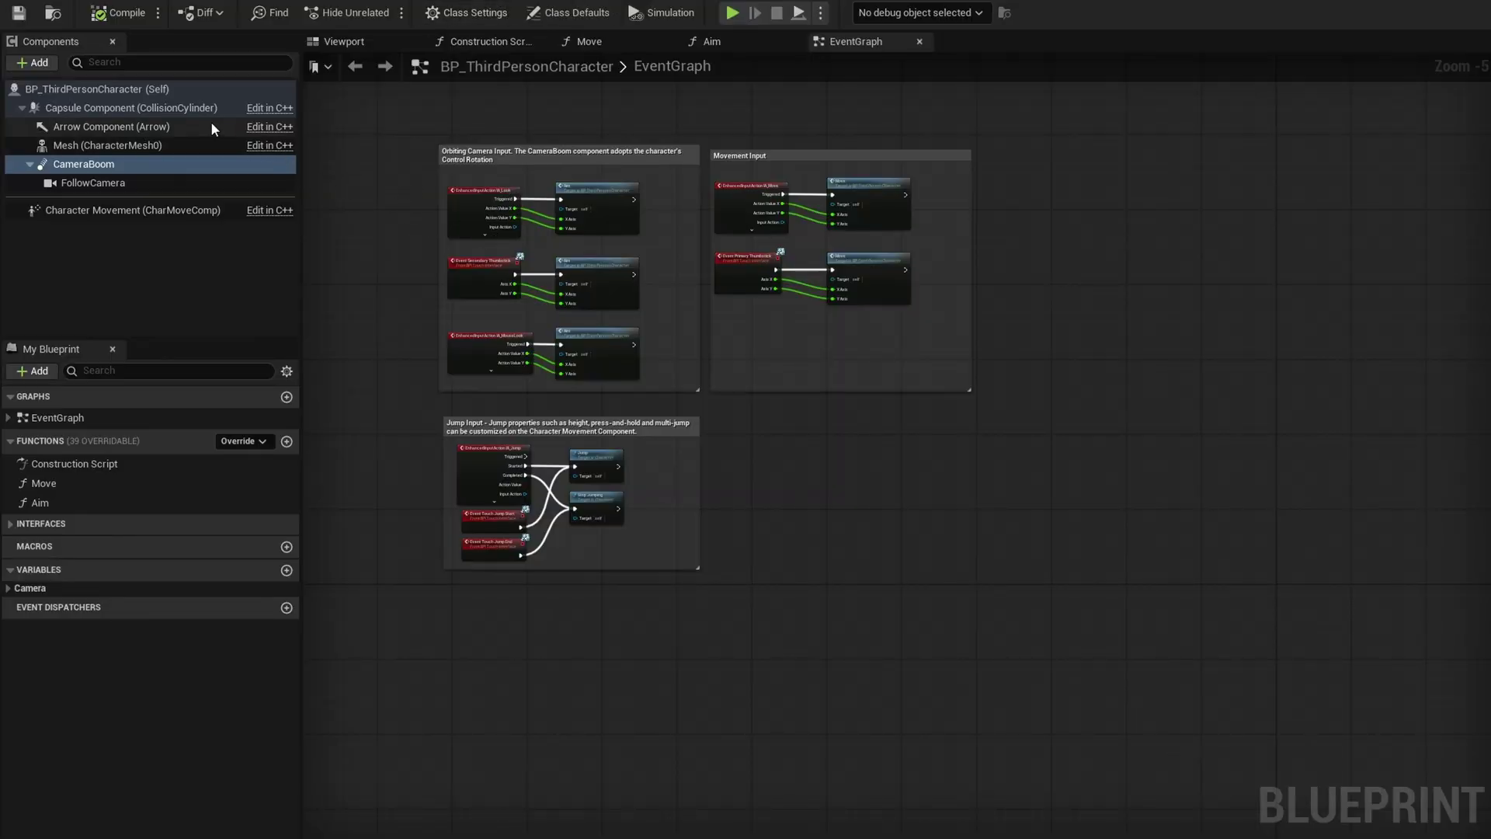
# Step: Search the BP_ThirdPersonCharacter class defaults for the walk speed setting
pyautogui.click(160, 90)
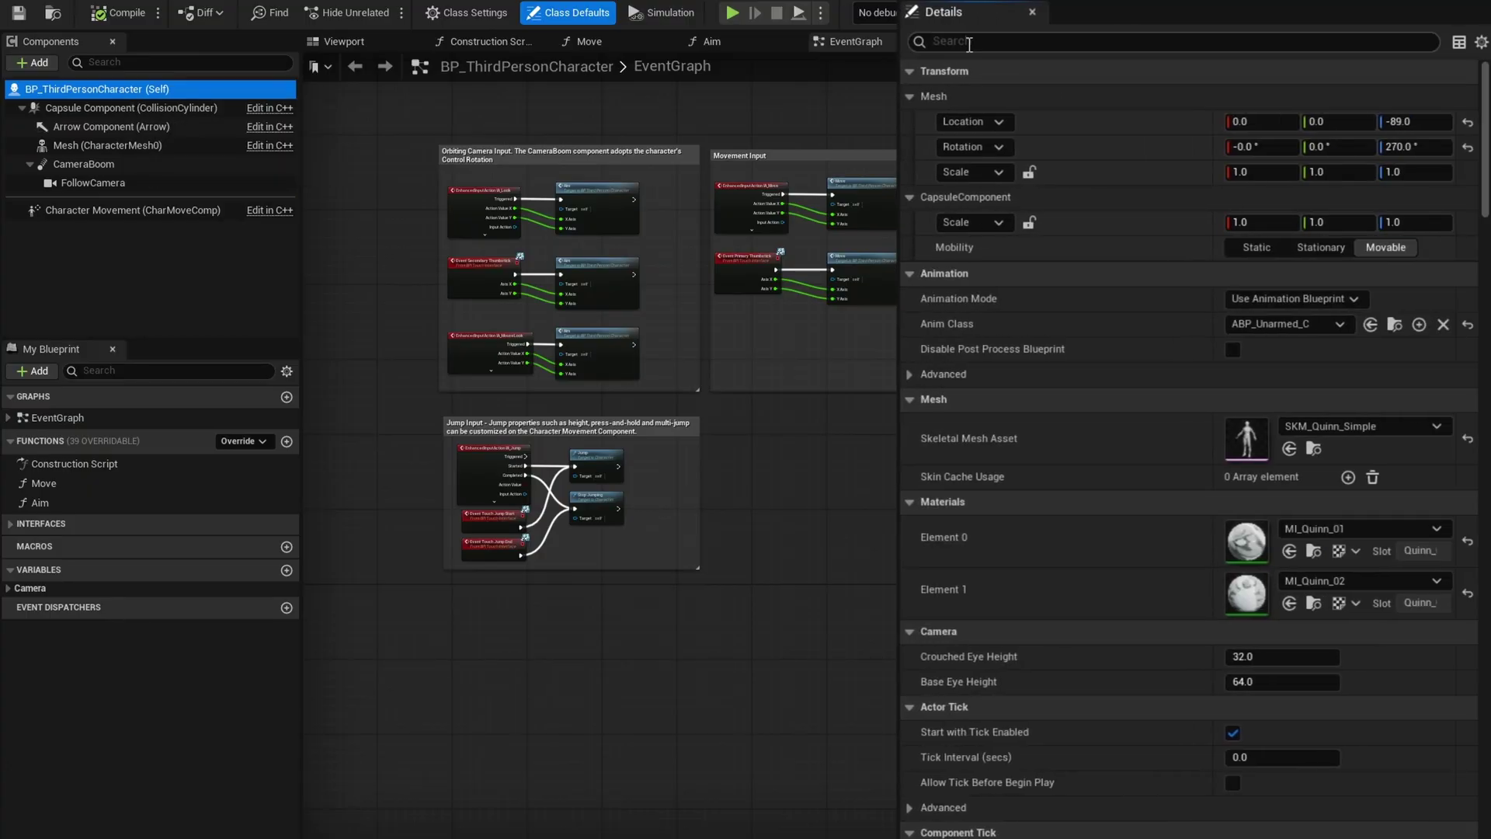
pyautogui.write('walk spee')
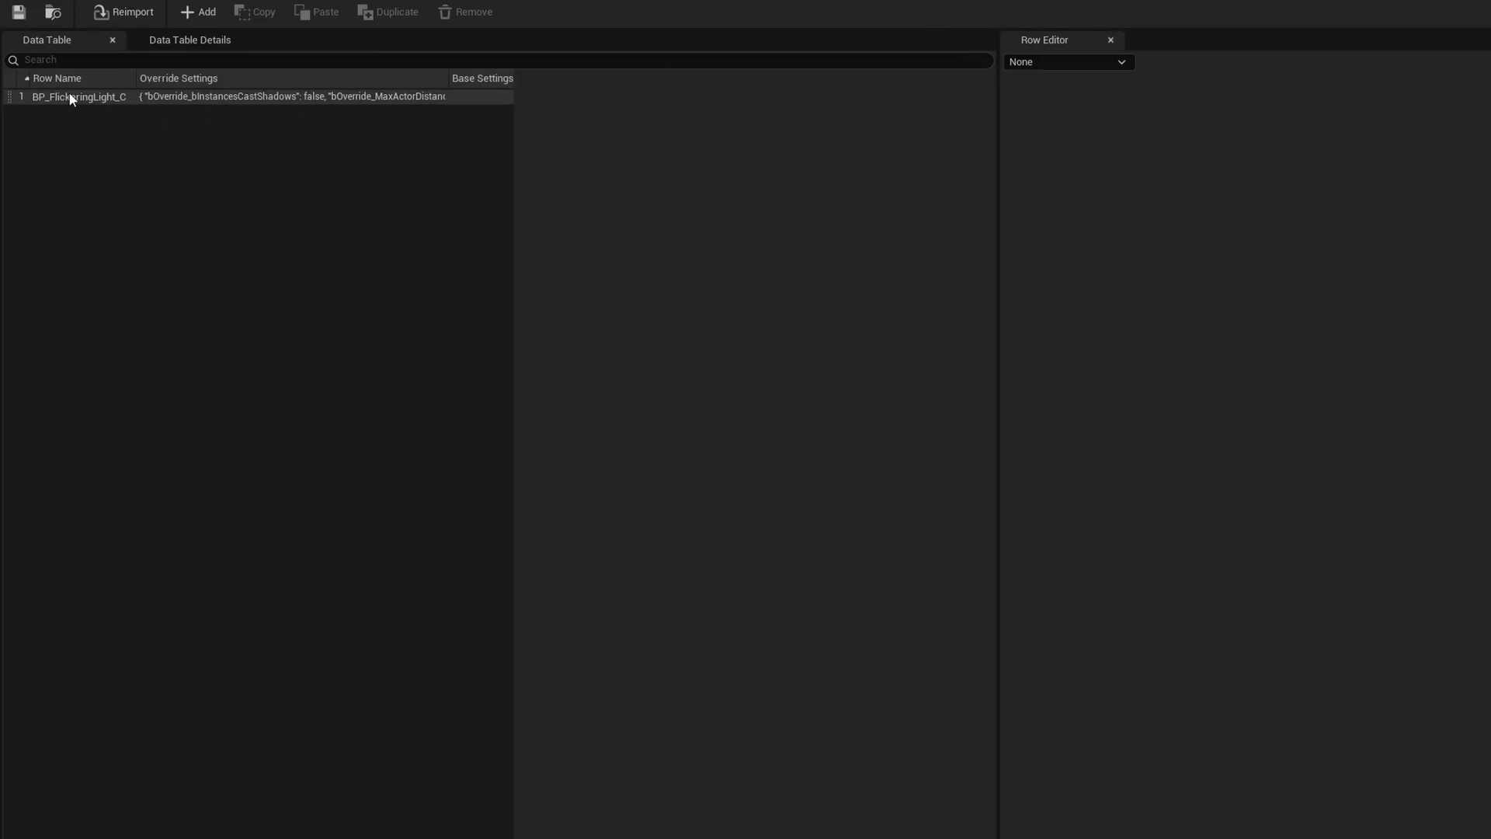
# Step: Change the Max Actor Distance override value for the BP_FlickeringLight_C row in DT_SpookyHallway
pyautogui.click(74, 98)
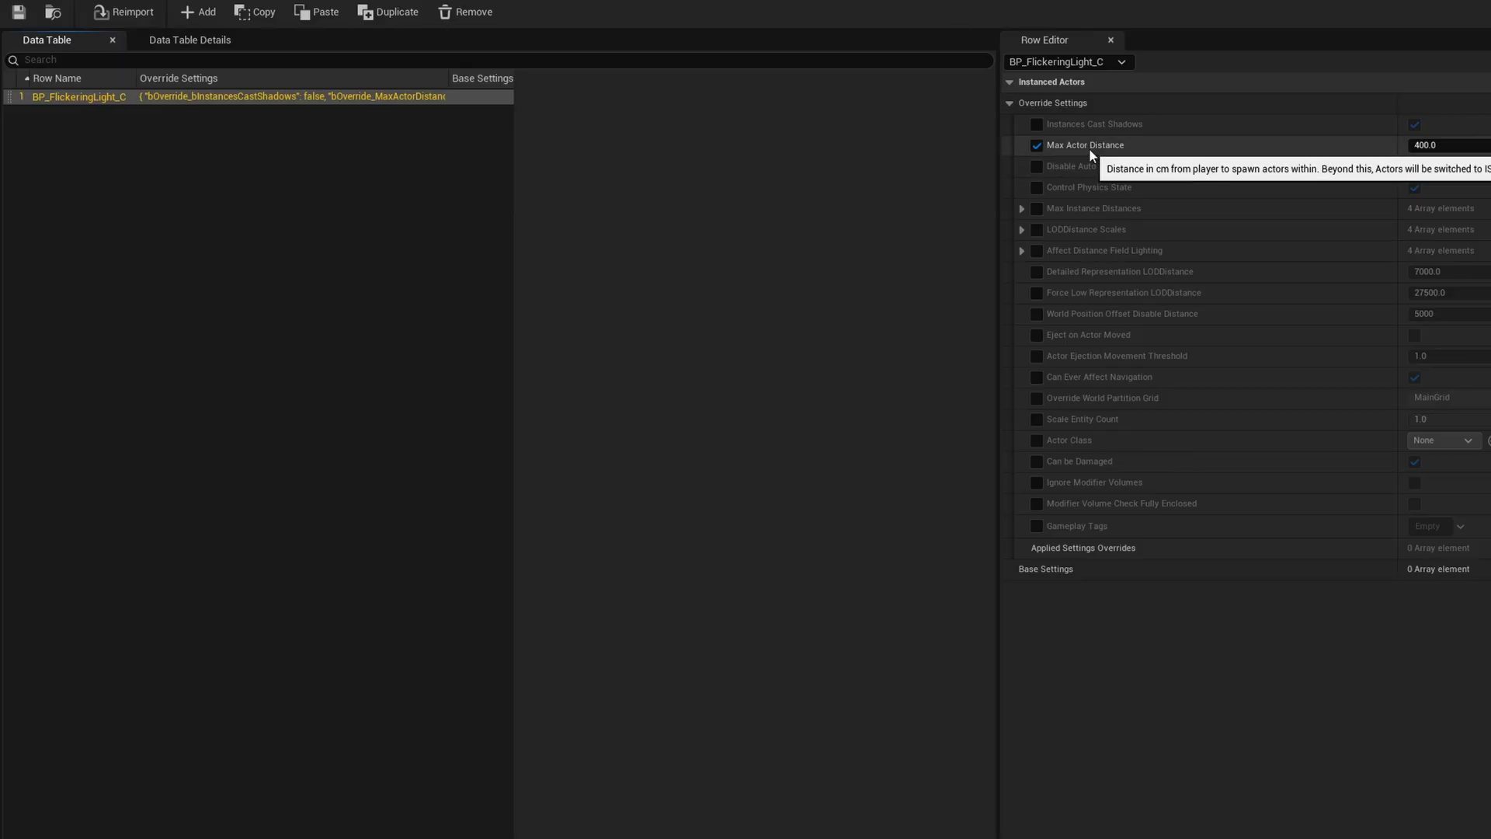
pyautogui.click(1488, 149)
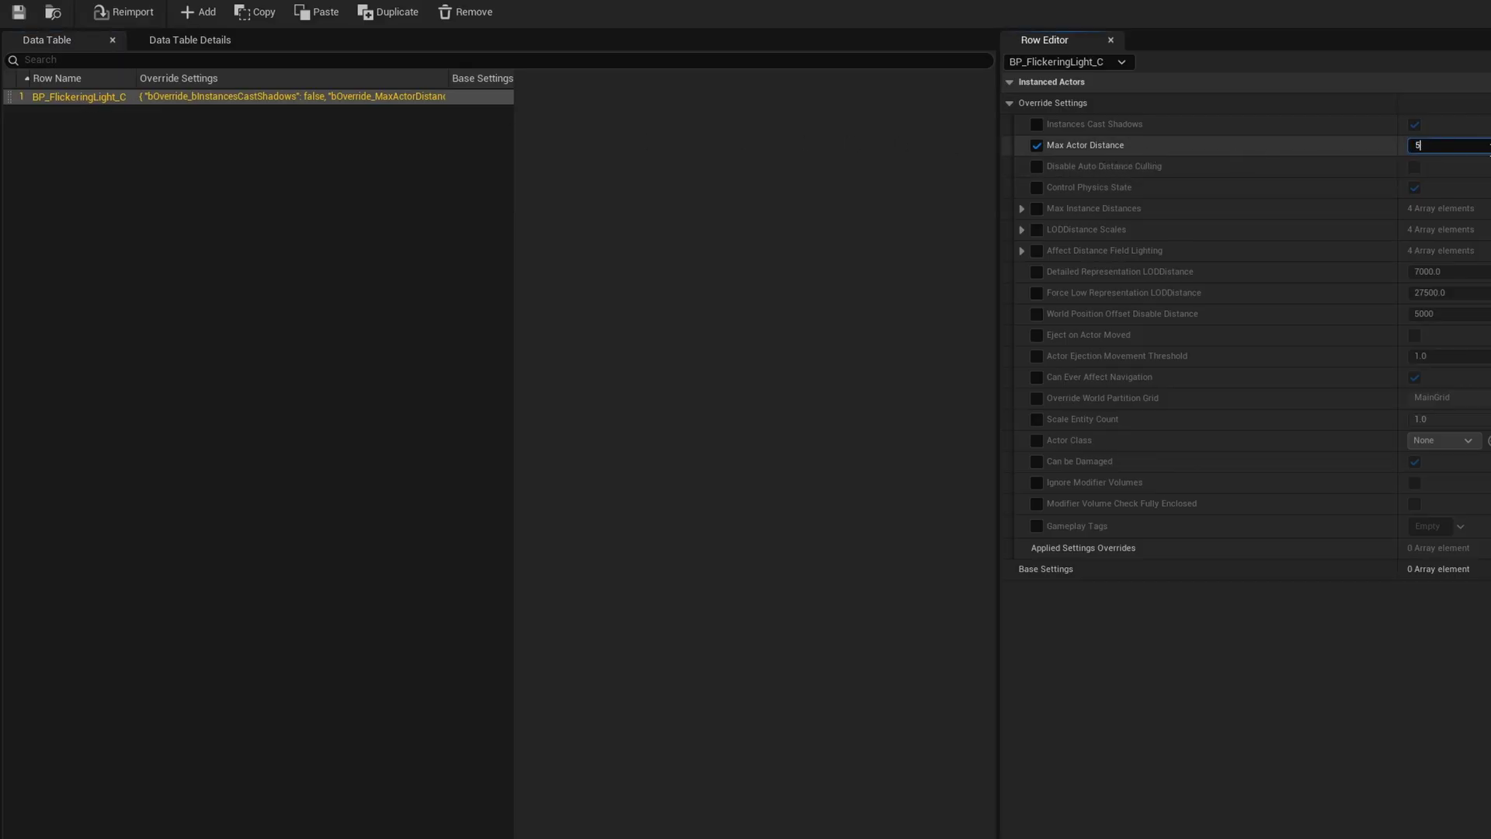